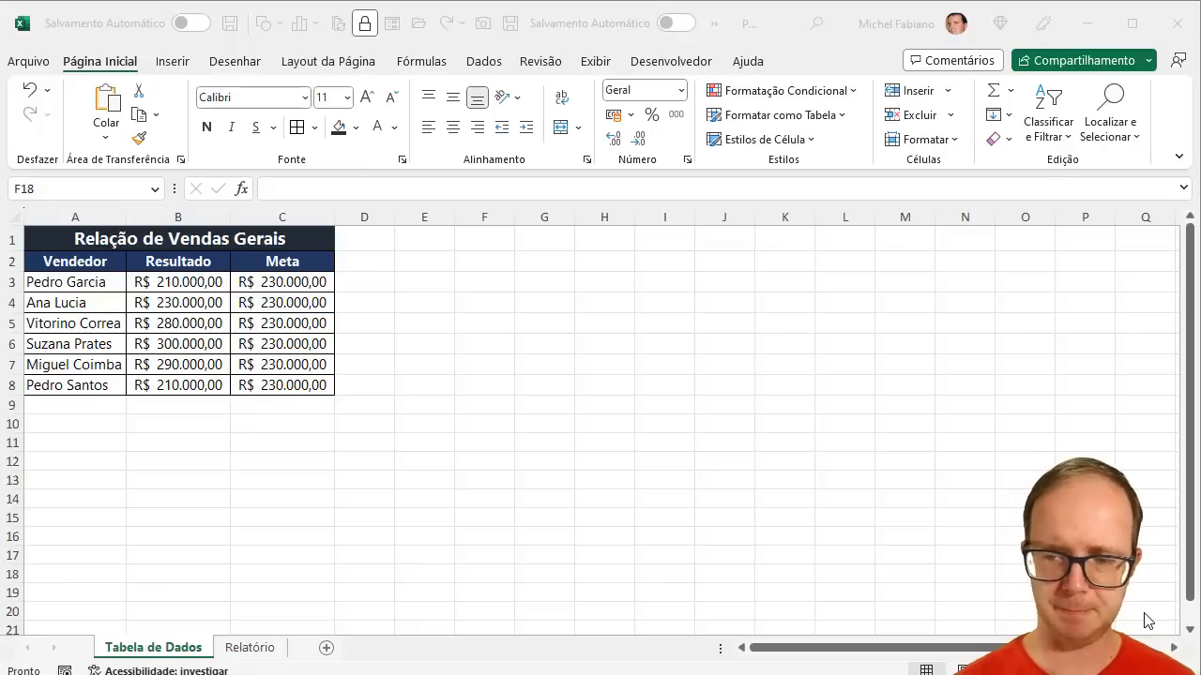
- Review the sales table on the Tabela de Dados sheet and the sales-versus-target chart on the Relatório sheet
scroll(600, 422, "up", 3)
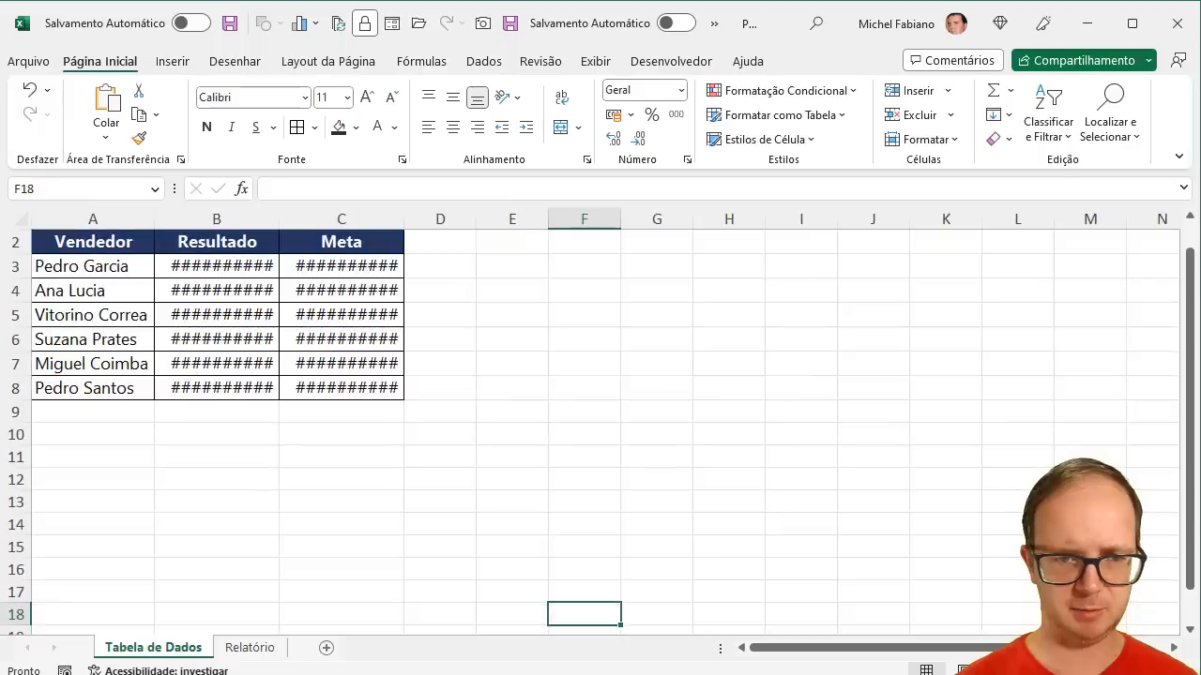
scroll(1185, 582, "up", 1)
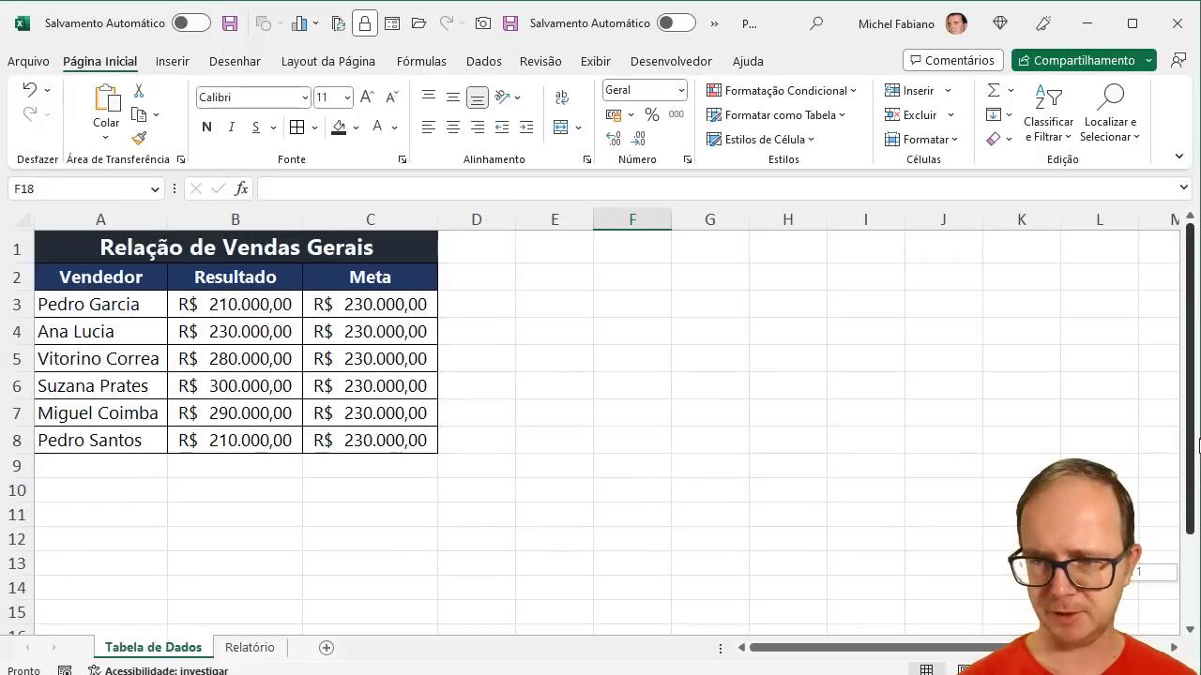
left_click_drag(879, 649, 854, 651)
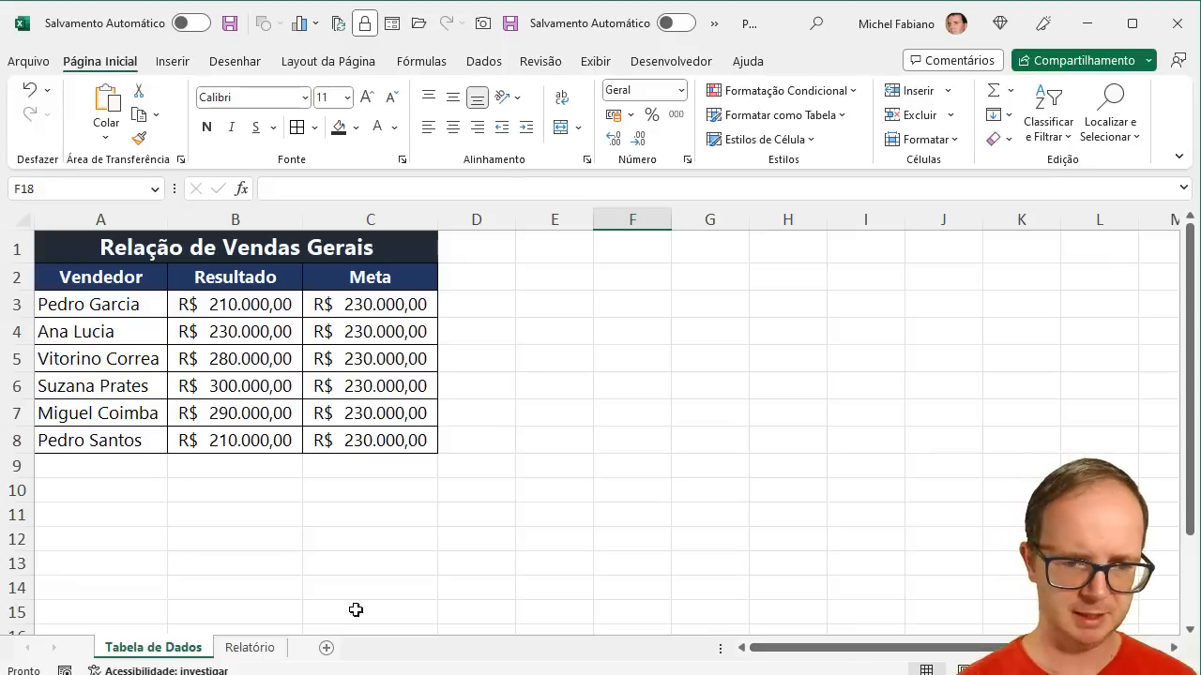
left_click(250, 648)
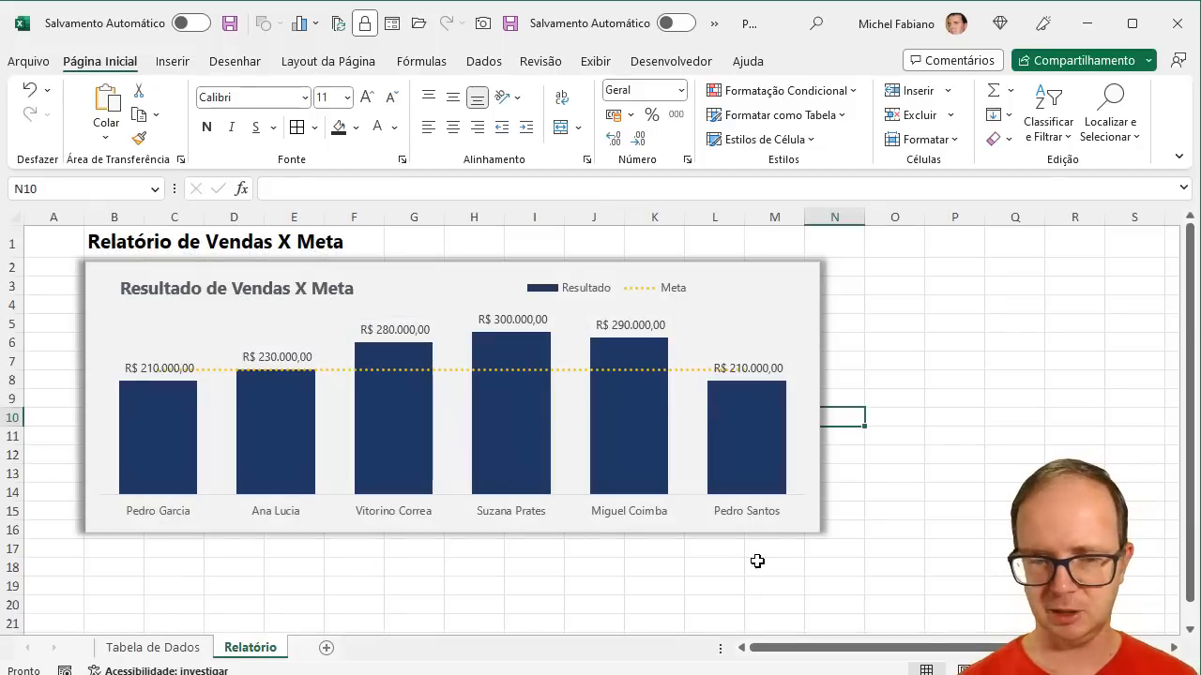
left_click(202, 649)
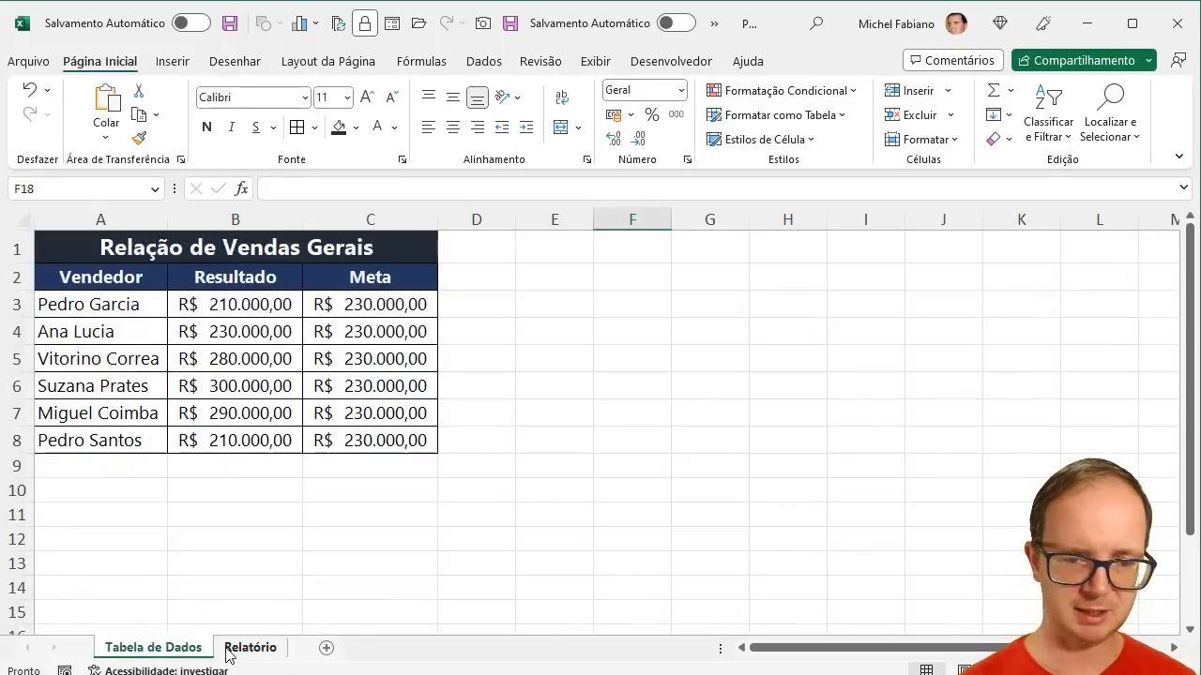
left_click(229, 648)
left_click(194, 649)
left_click(230, 649)
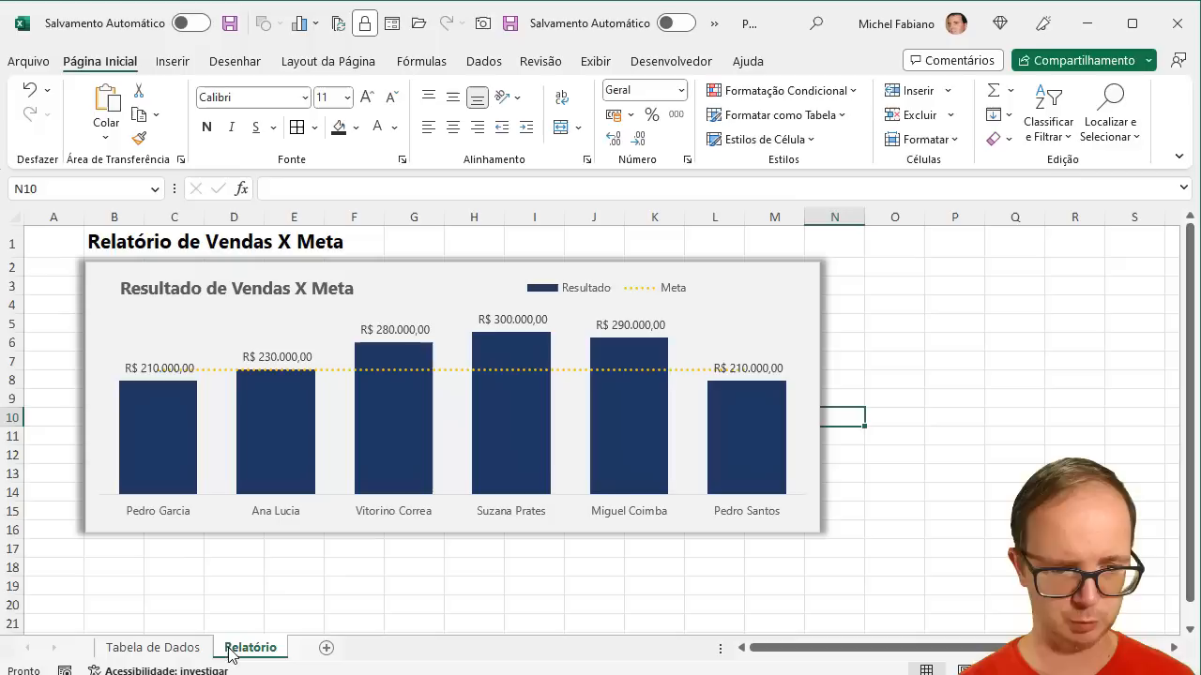
- Add a new worksheet and fill the range A1:N21 with light gray
left_click(325, 648)
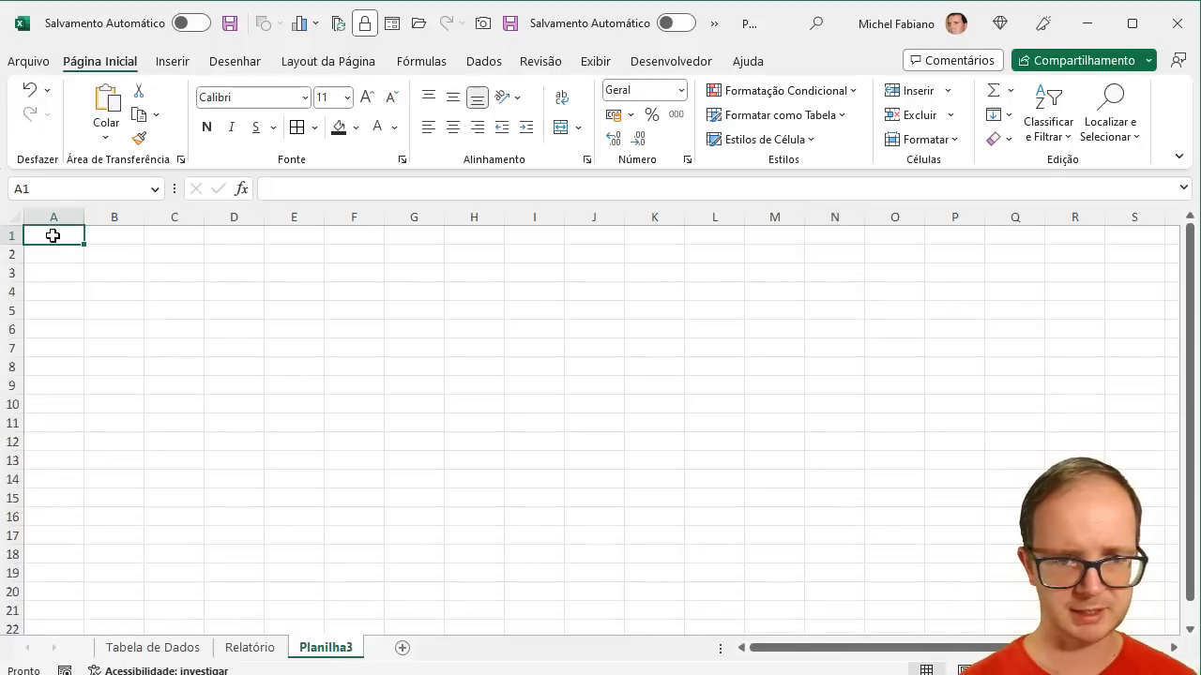
left_click_drag(53, 235, 832, 612)
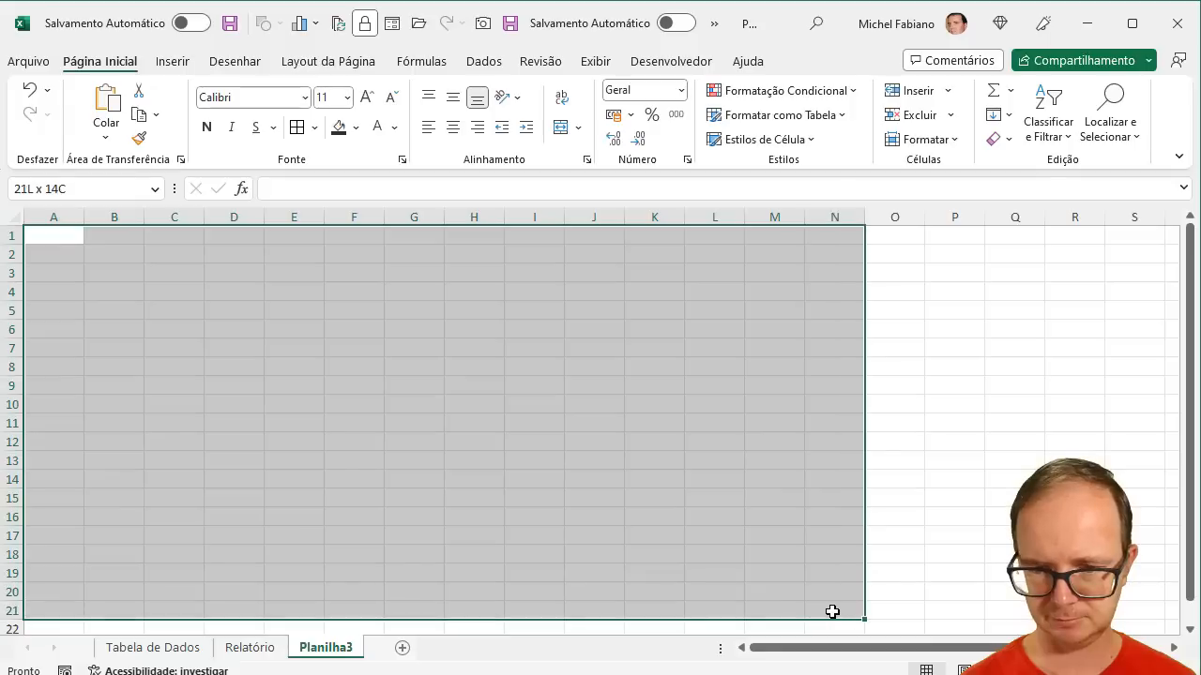
left_click(357, 127)
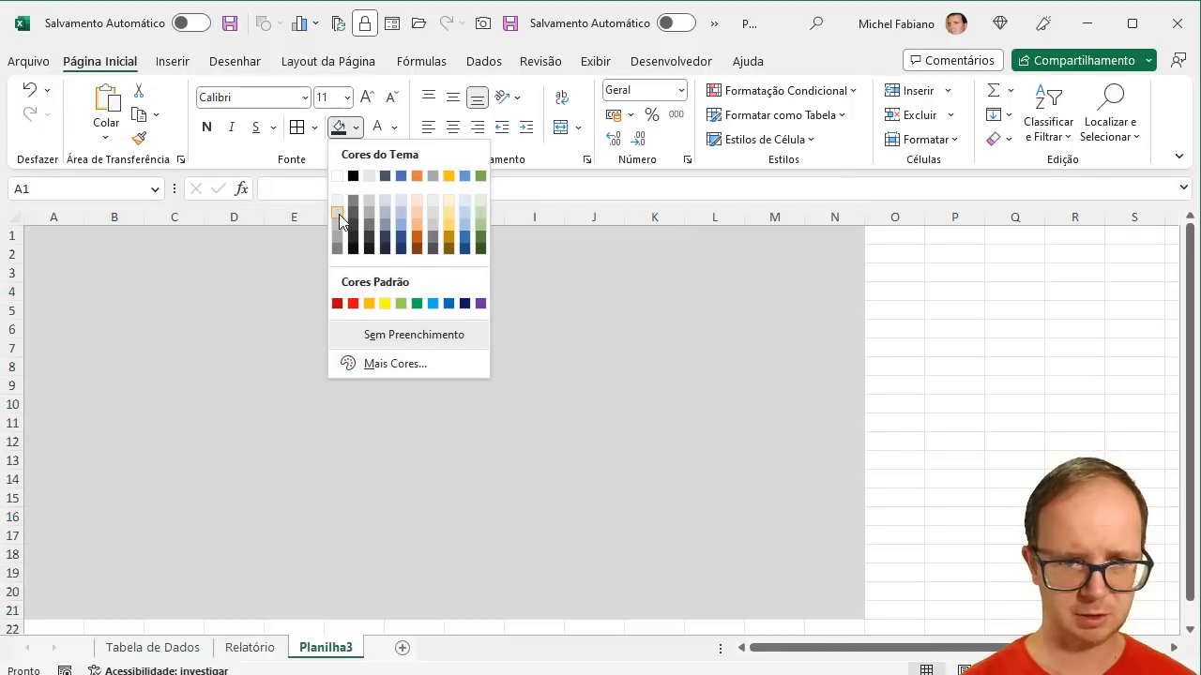
left_click(339, 214)
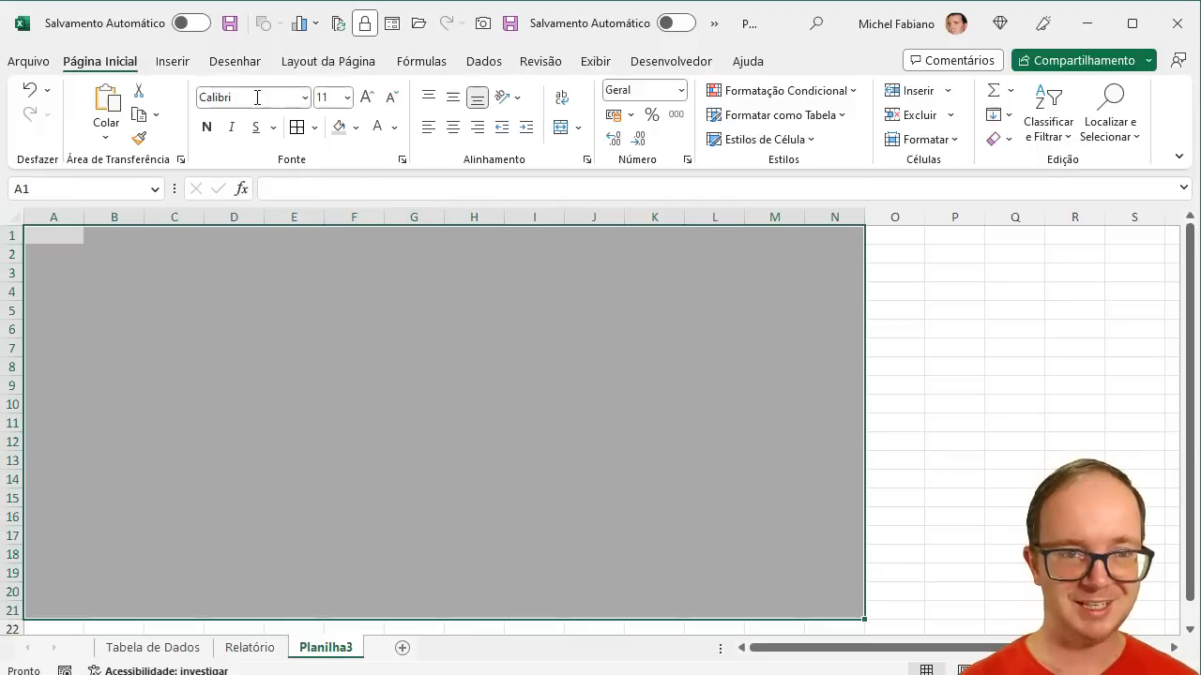
- Search the stock icons for "Dados" and insert the solid table grid icon and the outlined database cylinder icon
left_click(174, 62)
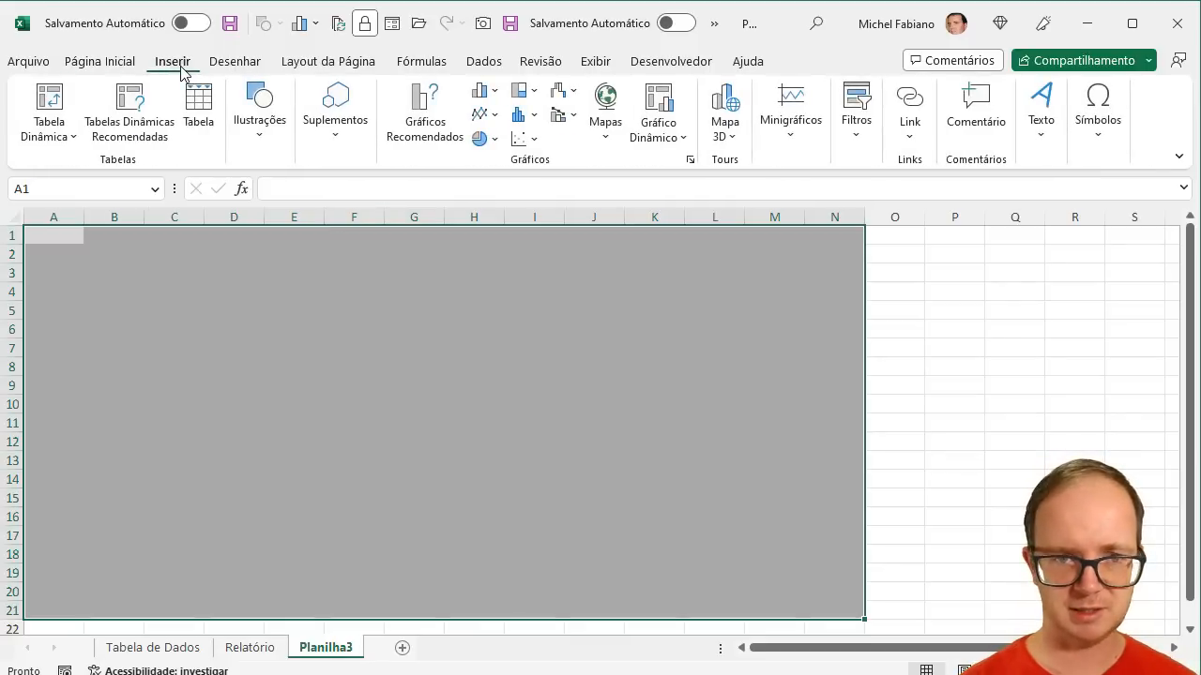
left_click(254, 137)
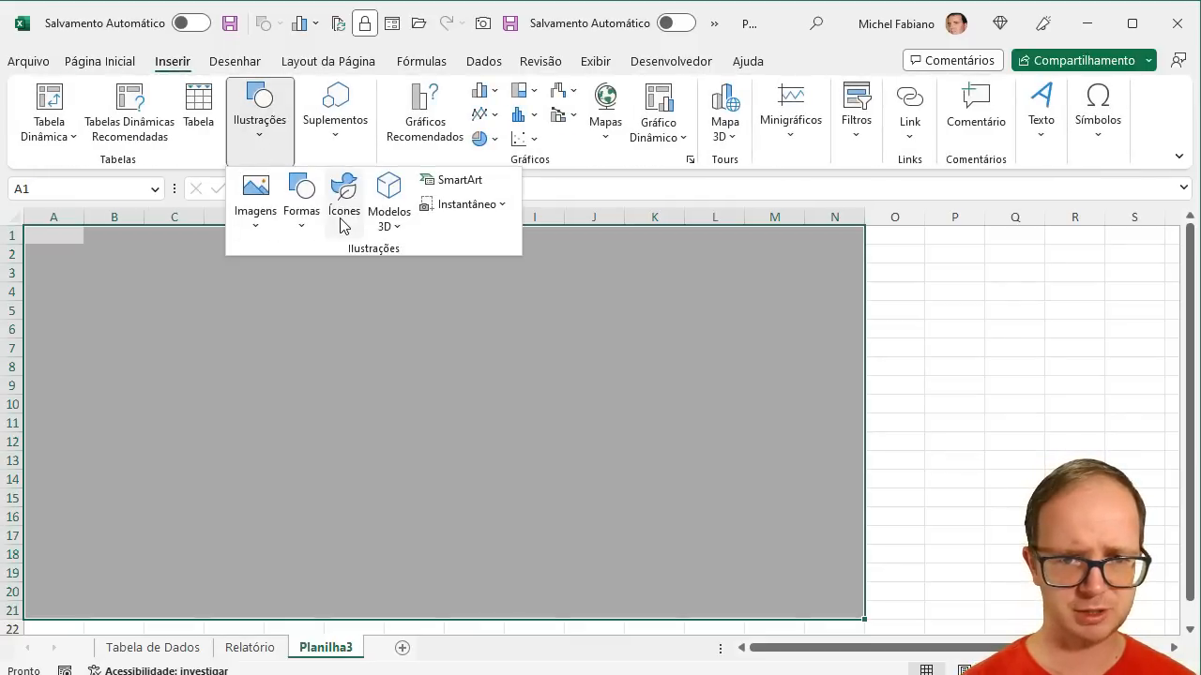
left_click(344, 224)
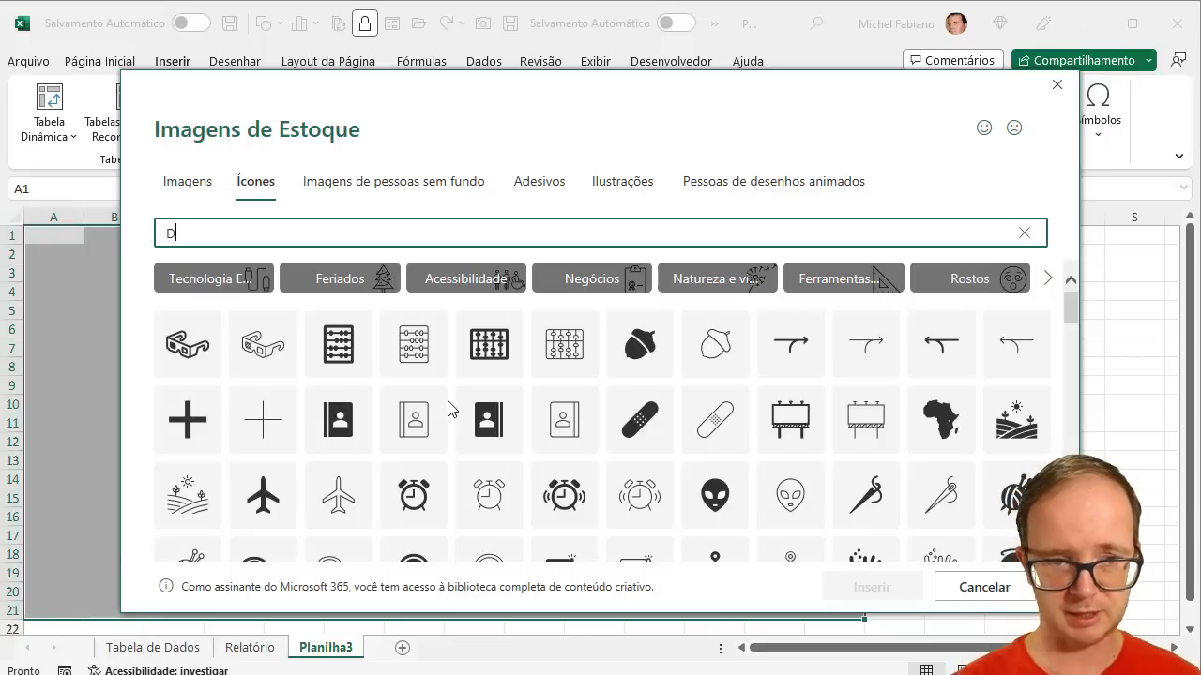
type("s")
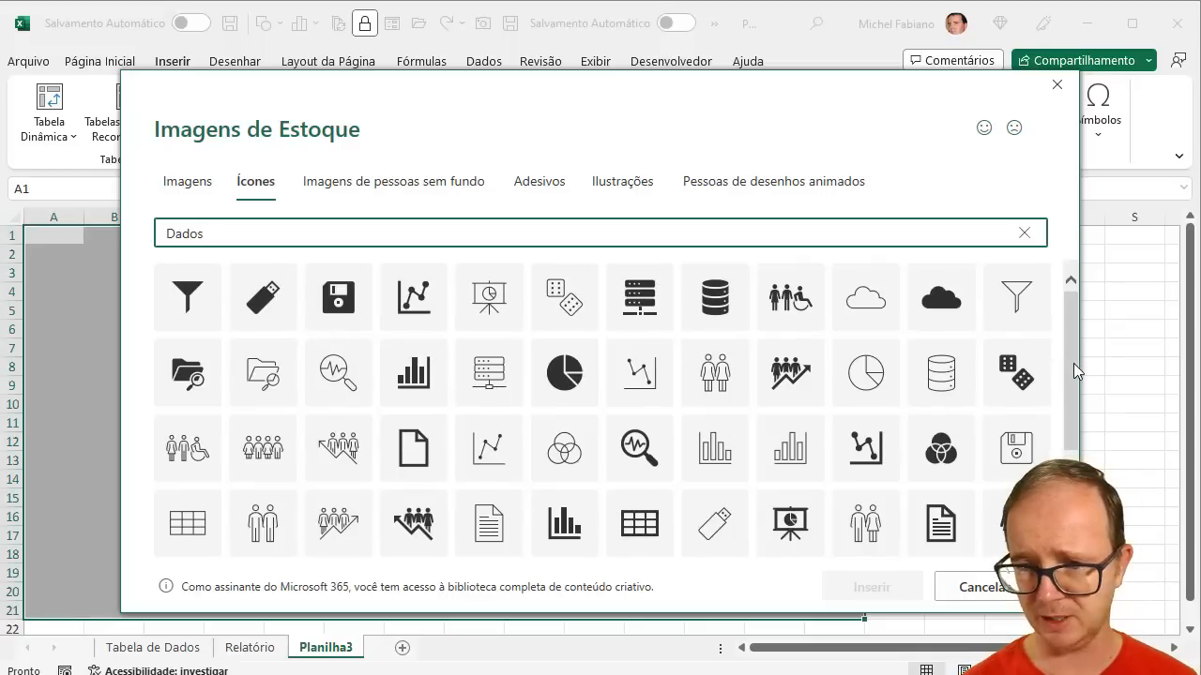
left_click_drag(1075, 363, 1075, 442)
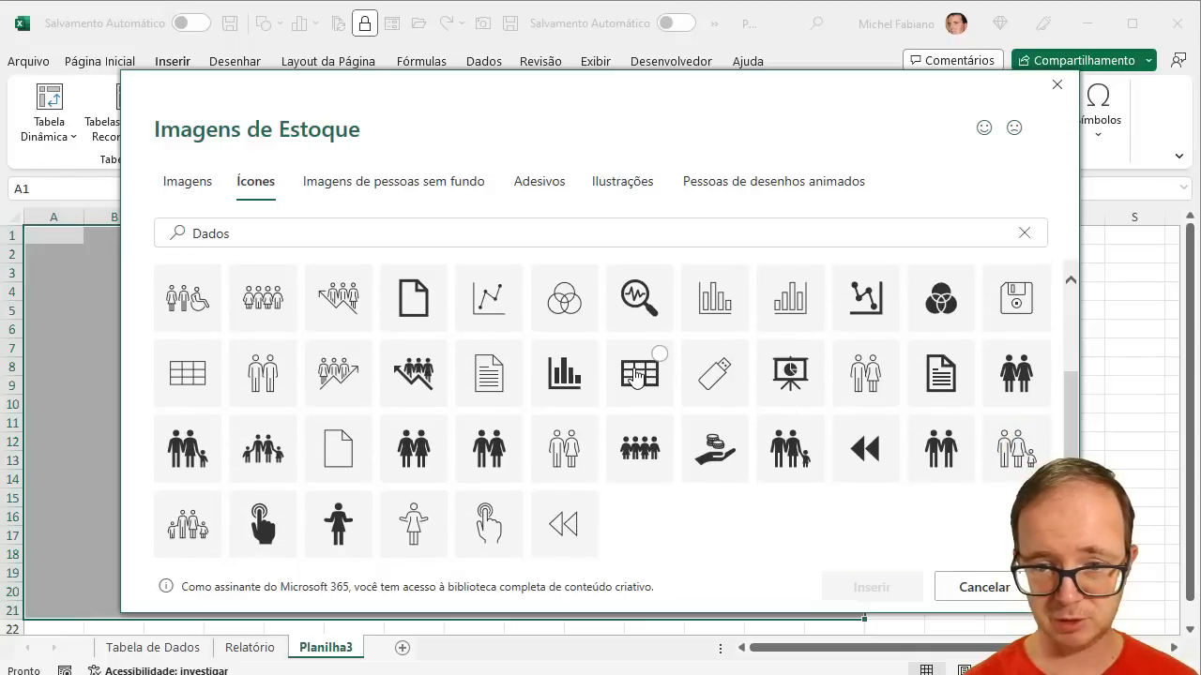
left_click(638, 375)
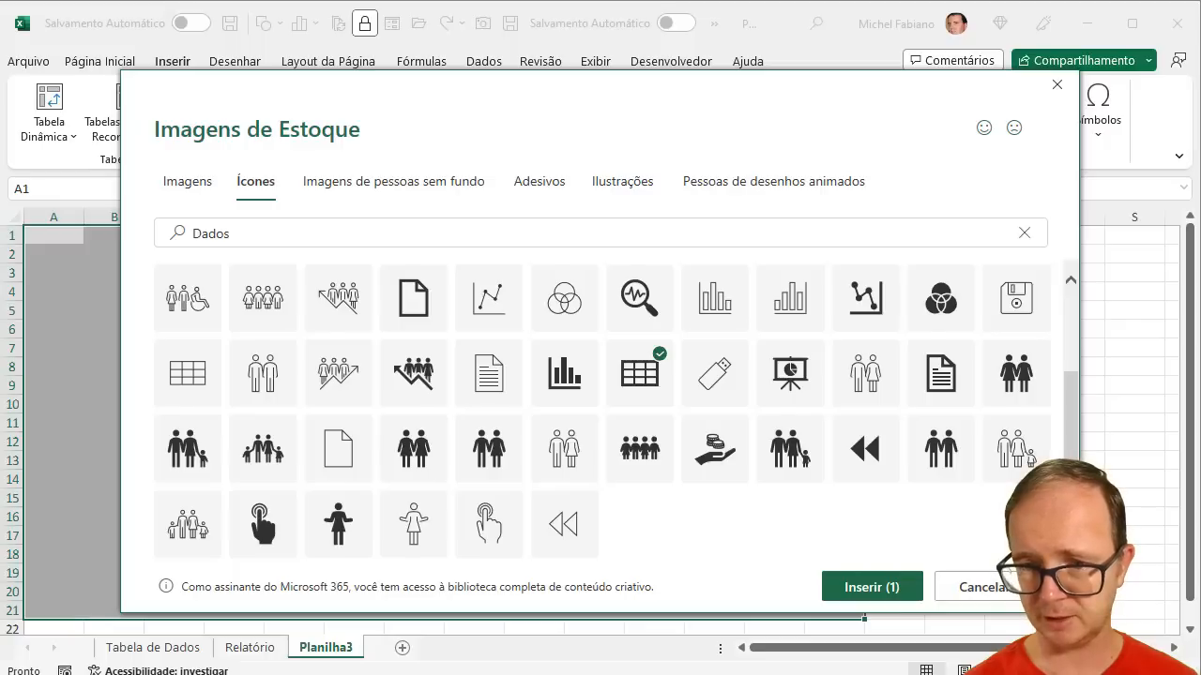
left_click_drag(1072, 470, 1075, 391)
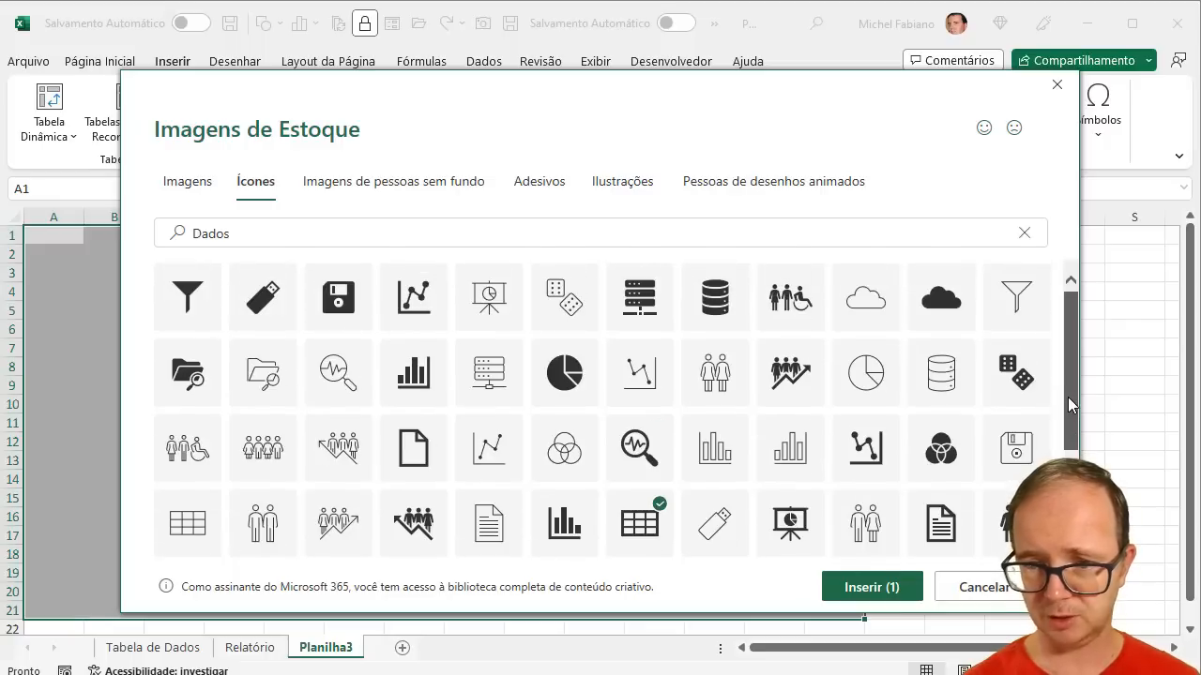
left_click(955, 367)
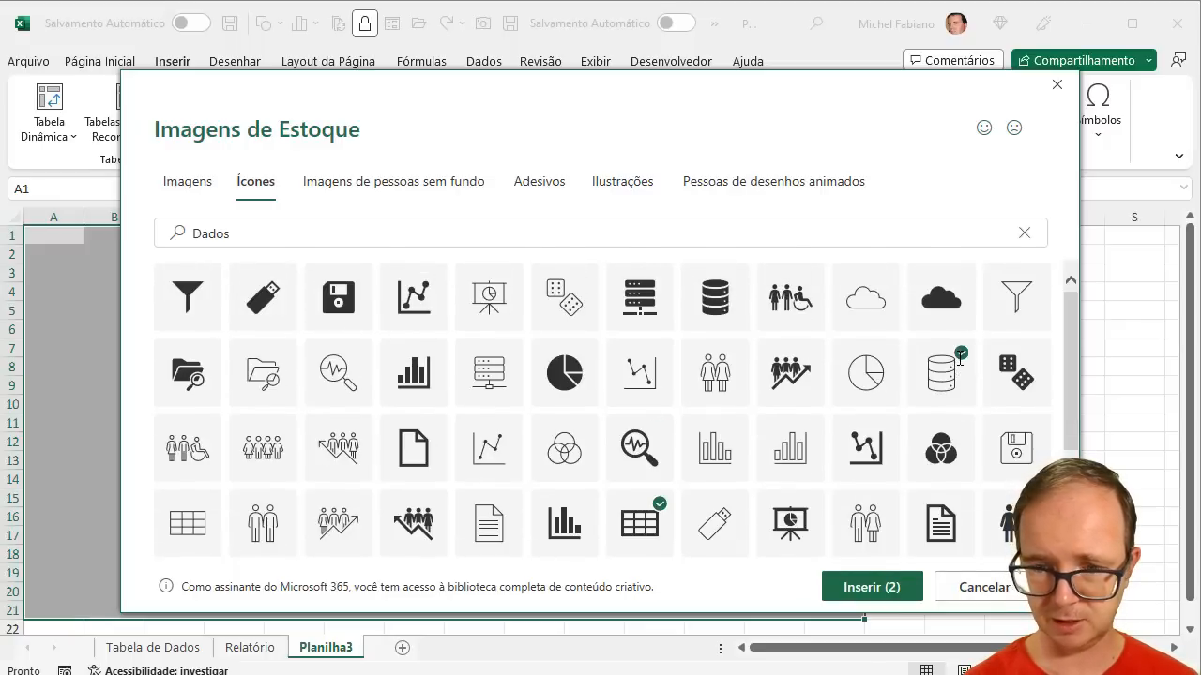
left_click(882, 589)
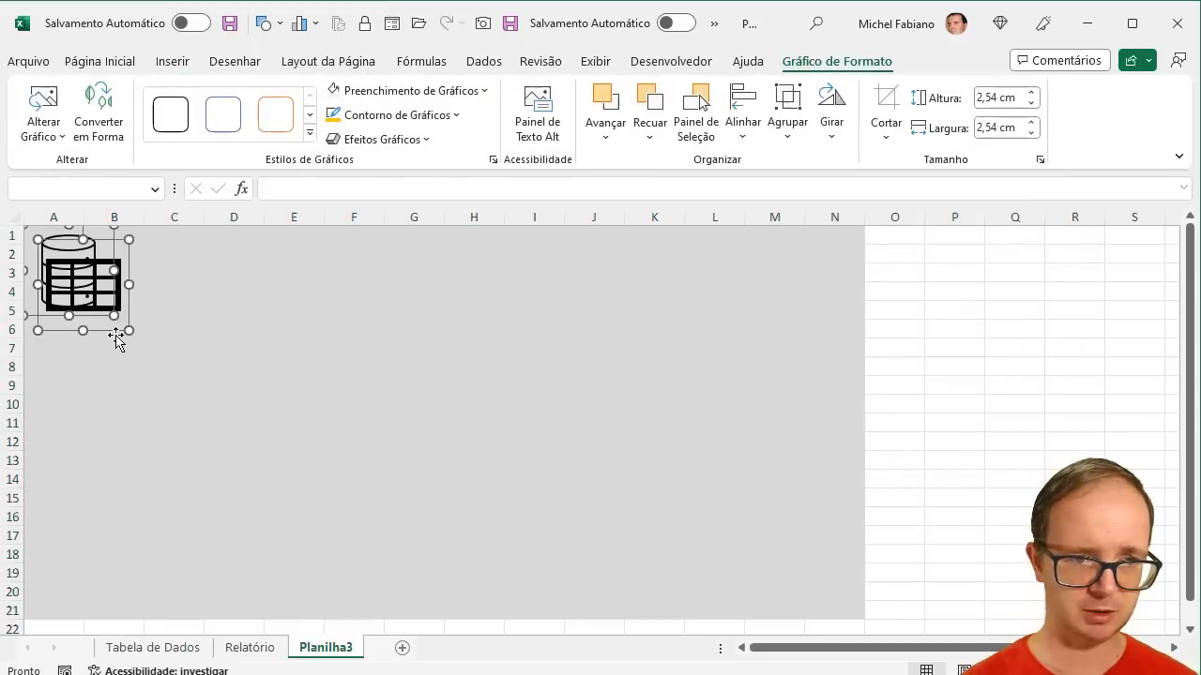
- Move both icons to around columns B to D, rows 6 to 11, with the table grid overlapping the cylinder's lower right
left_click_drag(116, 338, 214, 424)
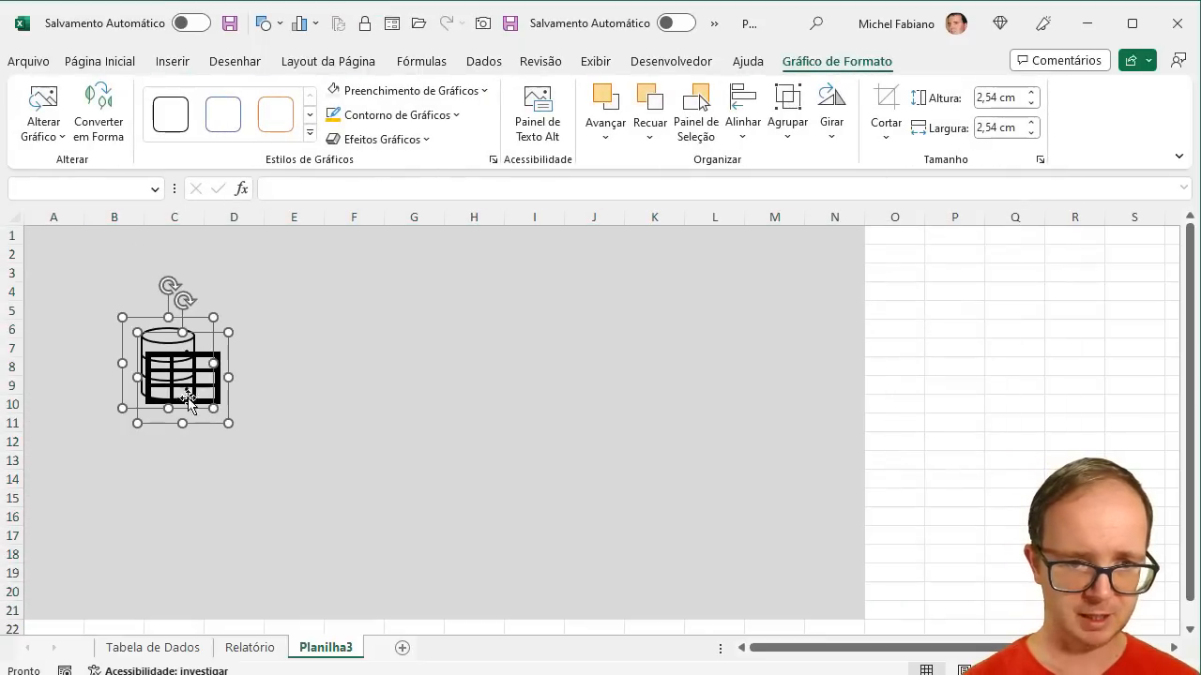
left_click(326, 386)
left_click(213, 383)
mouse_move(212, 383)
left_mouse_down()
mouse_move(248, 396)
mouse_move(266, 372)
mouse_move(223, 392)
left_mouse_up()
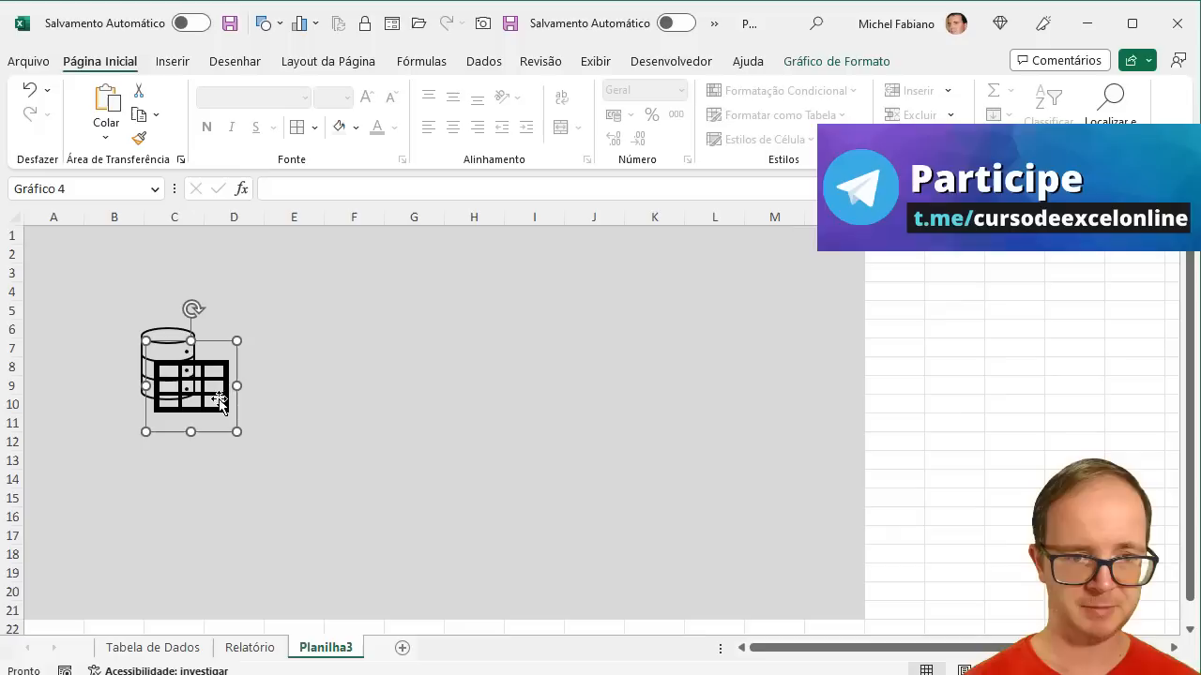
left_click(174, 461)
left_click(155, 429)
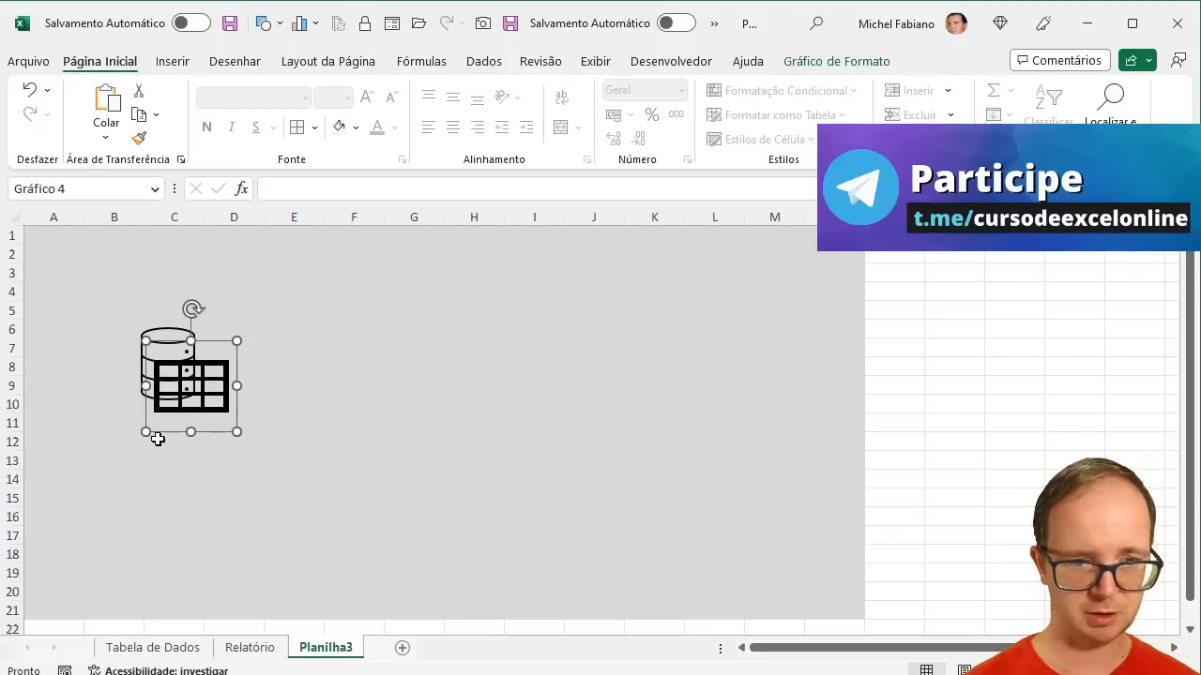
left_click(174, 460)
- Insert a text box reading "Base de Dados" and place it directly beneath the database and table icons
left_click(173, 62)
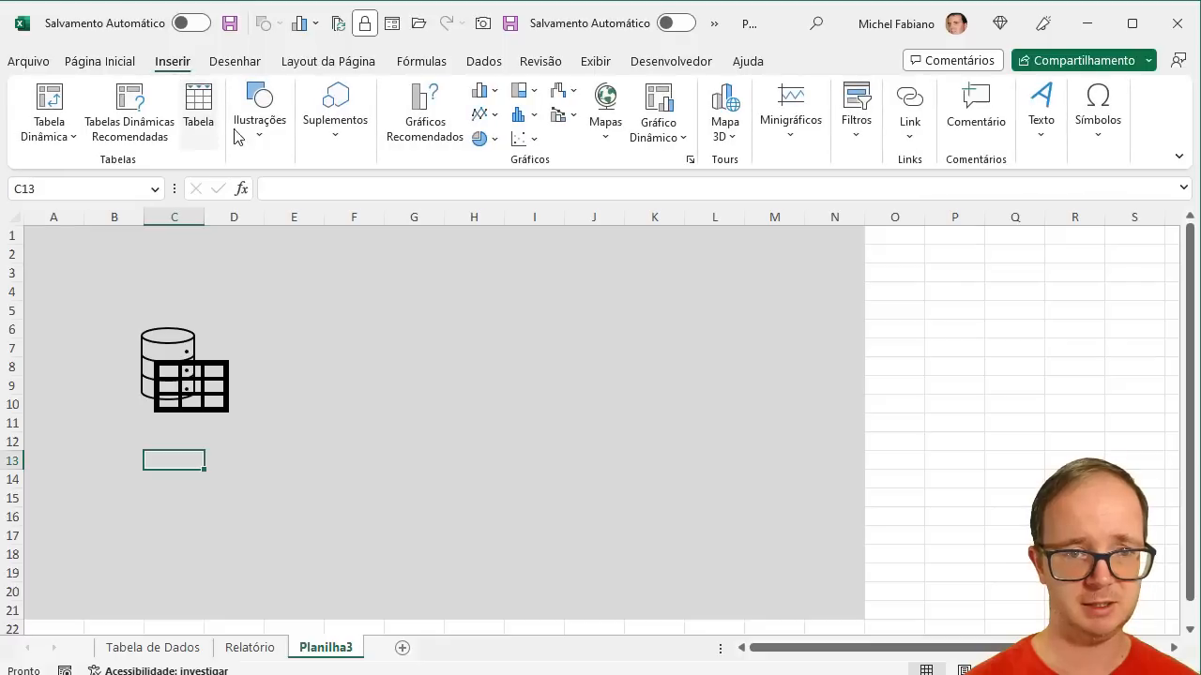
left_click(271, 143)
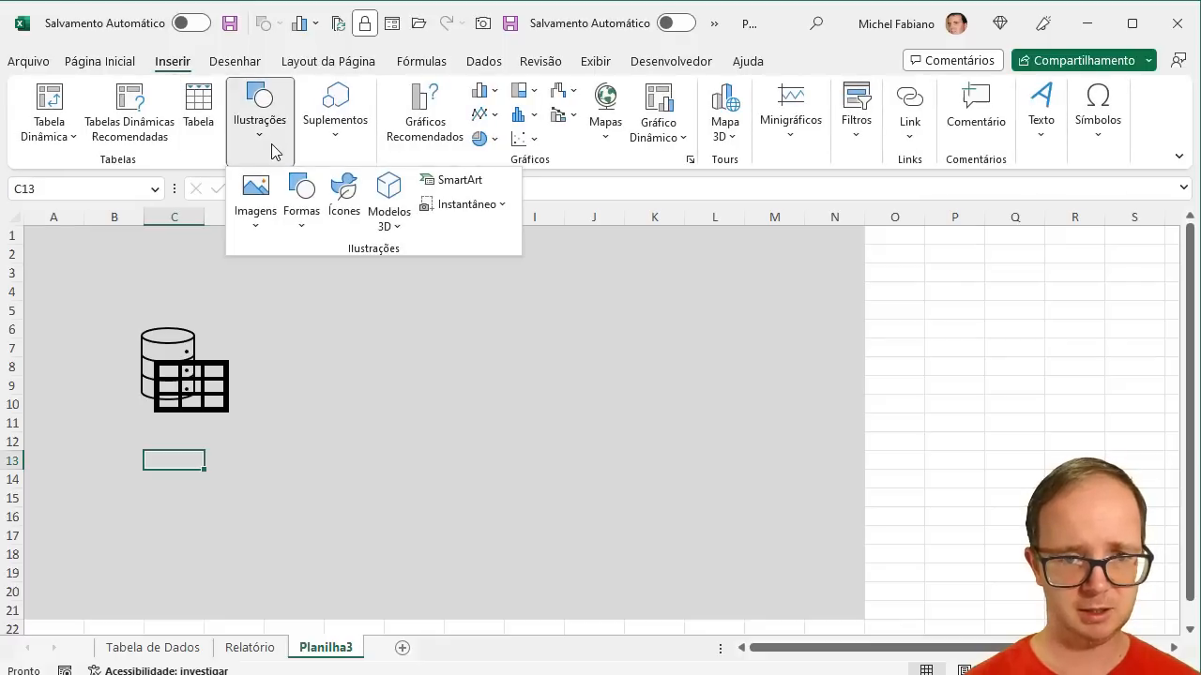
left_click(302, 233)
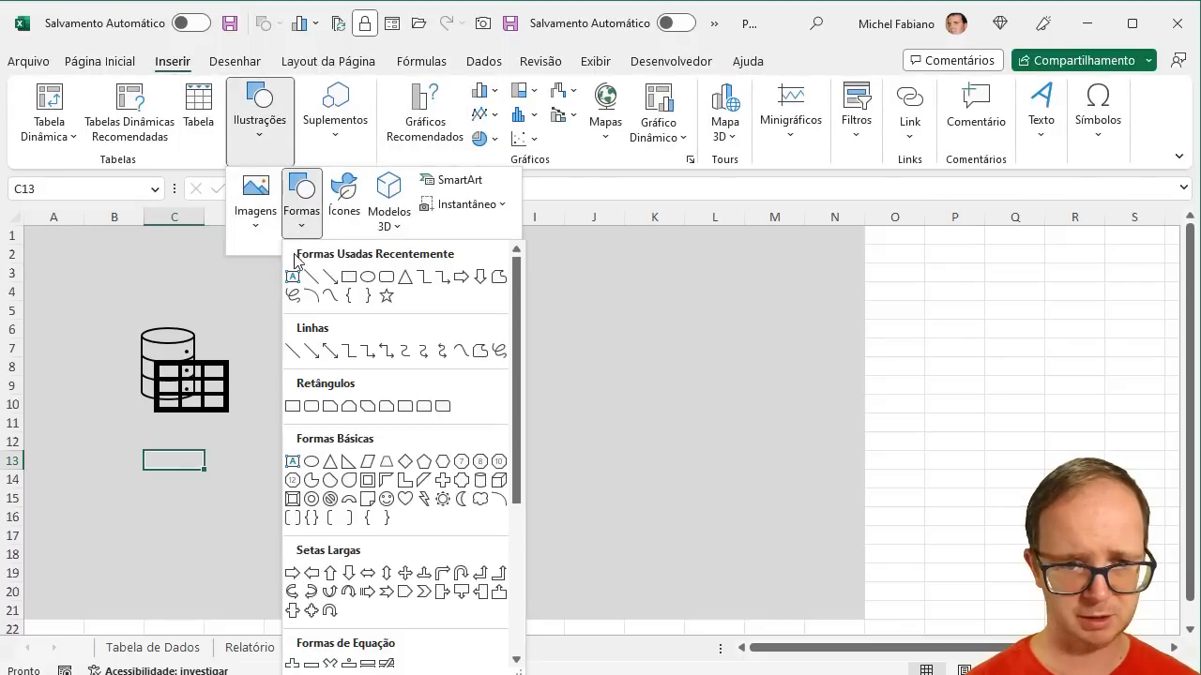
left_click(293, 276)
left_click(327, 321)
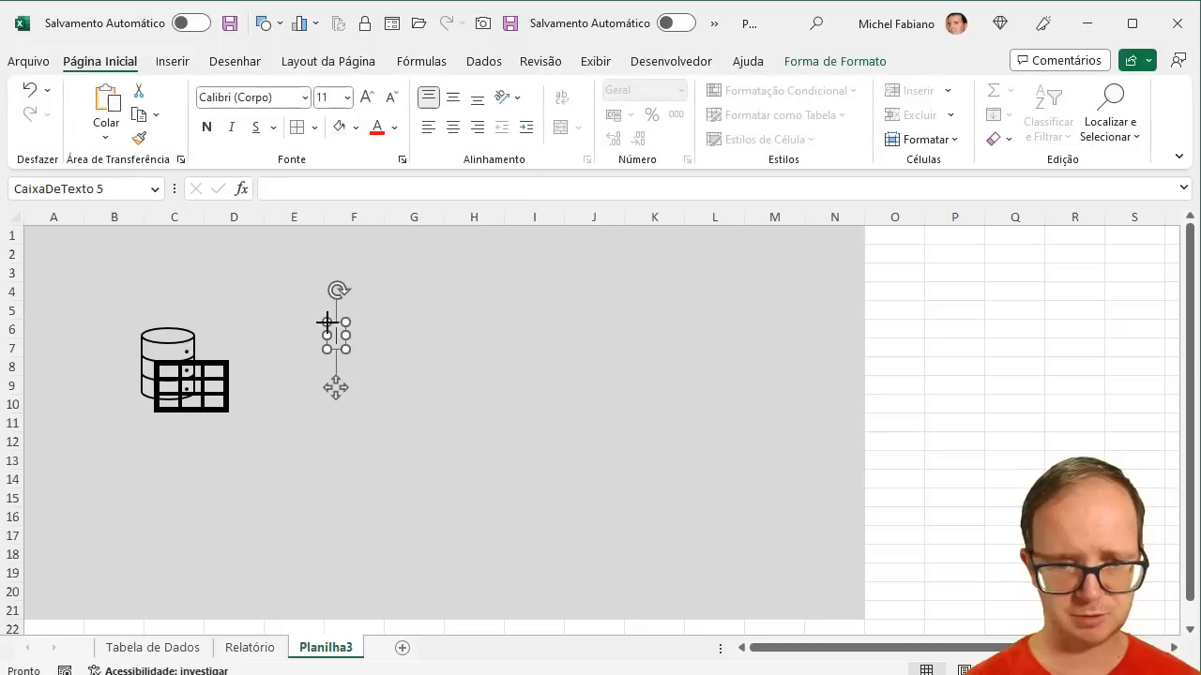
type("B")
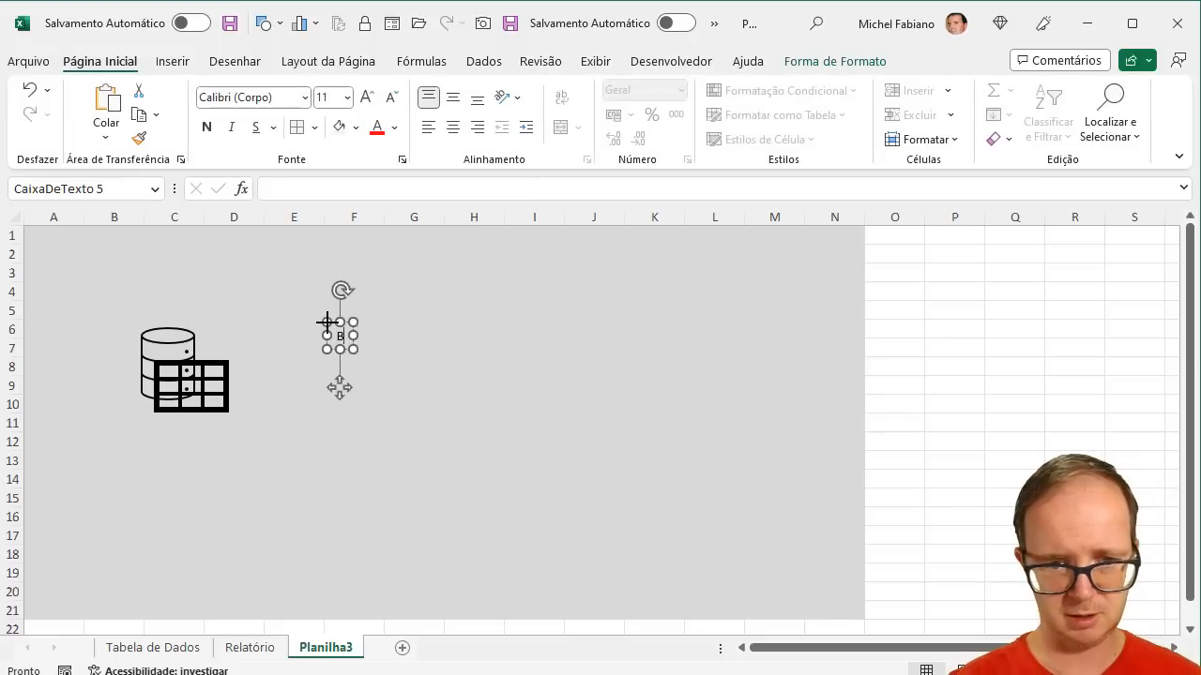
type("ase de Dados")
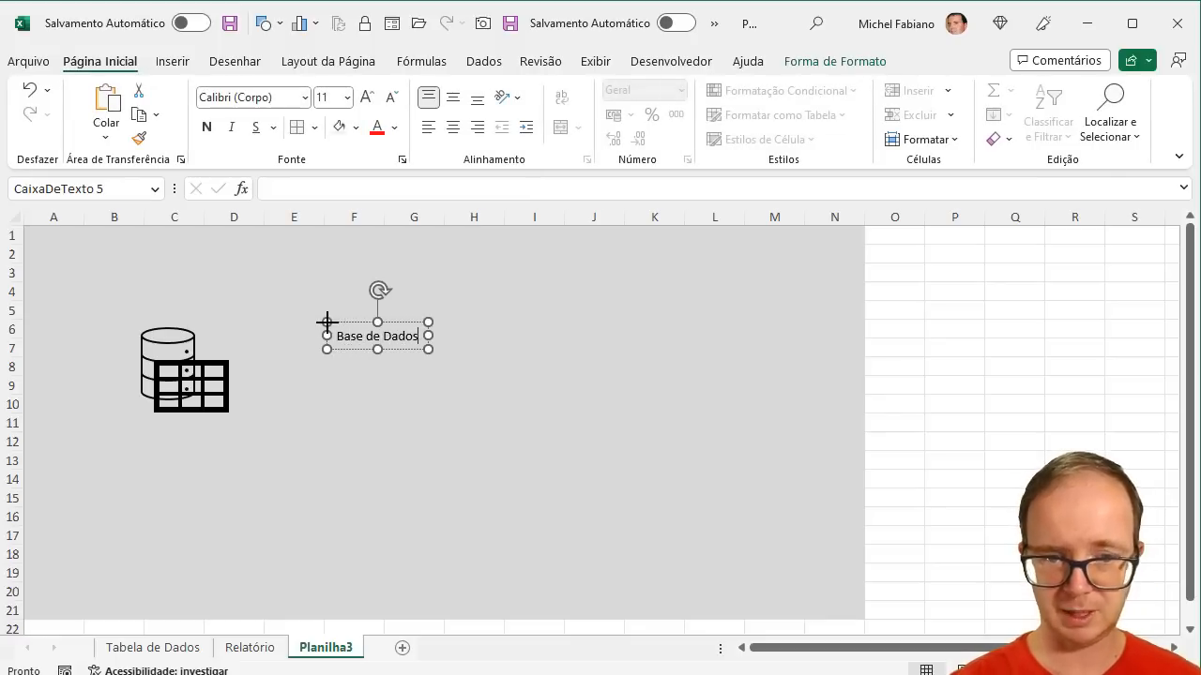
left_click_drag(325, 336, 160, 414)
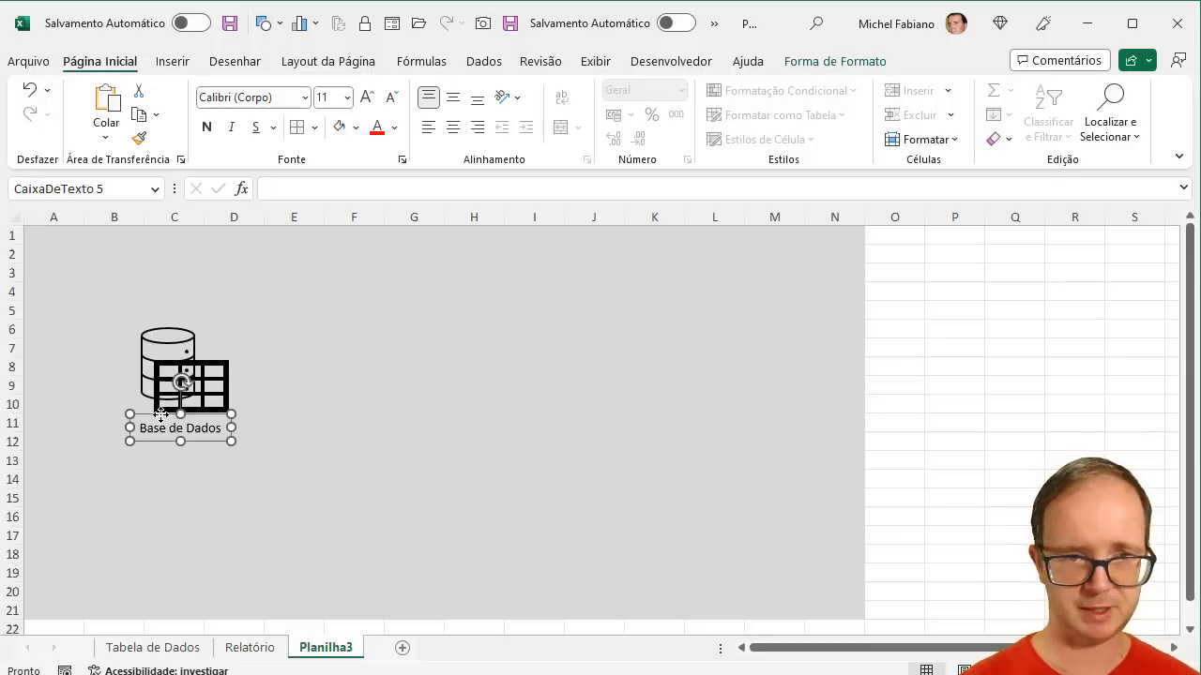
- Format the "Base de Dados" label in bold Segoe UI
left_click(294, 97)
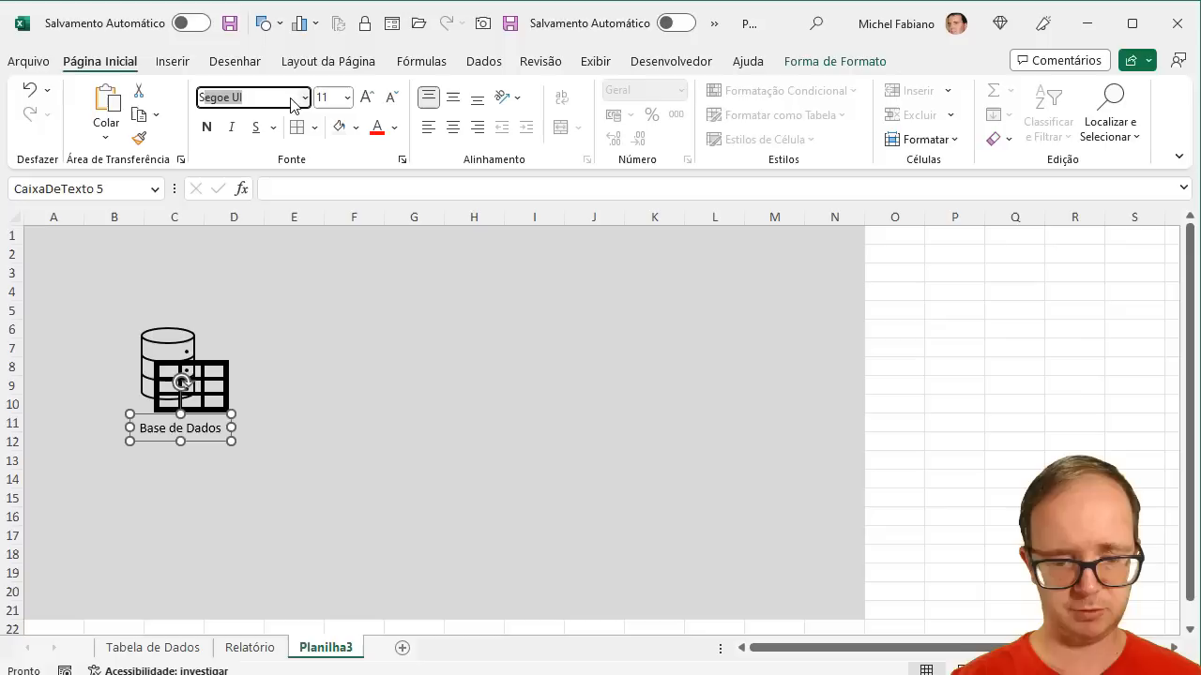
key("Return")
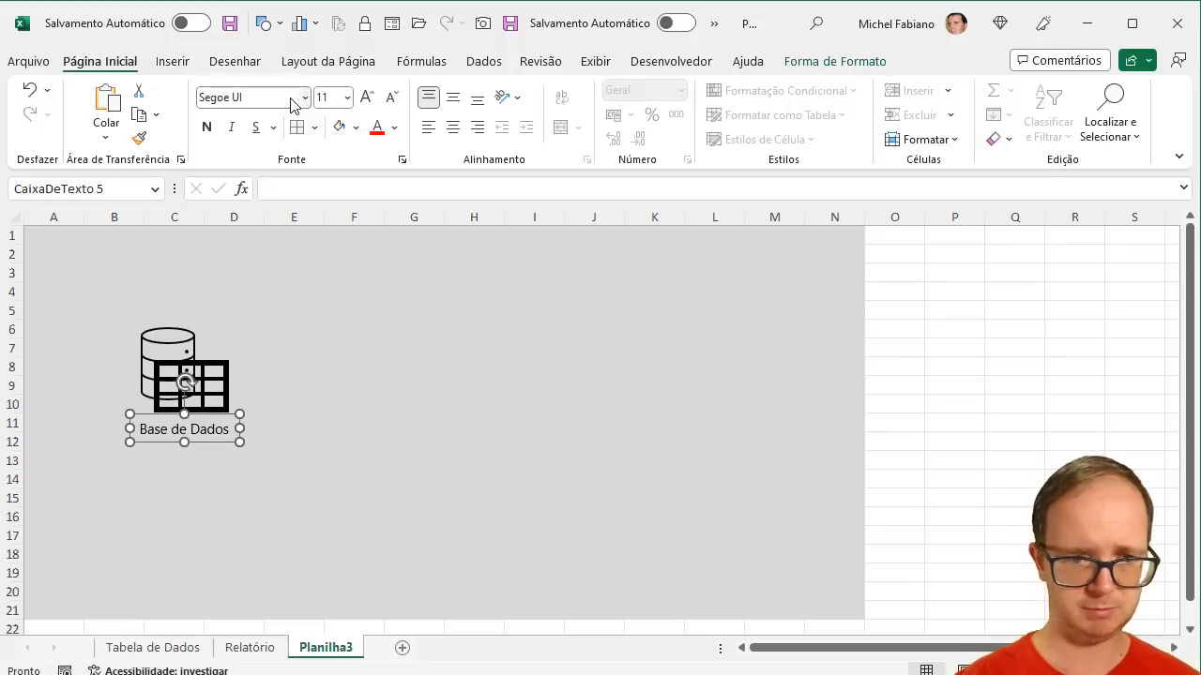
left_click(209, 135)
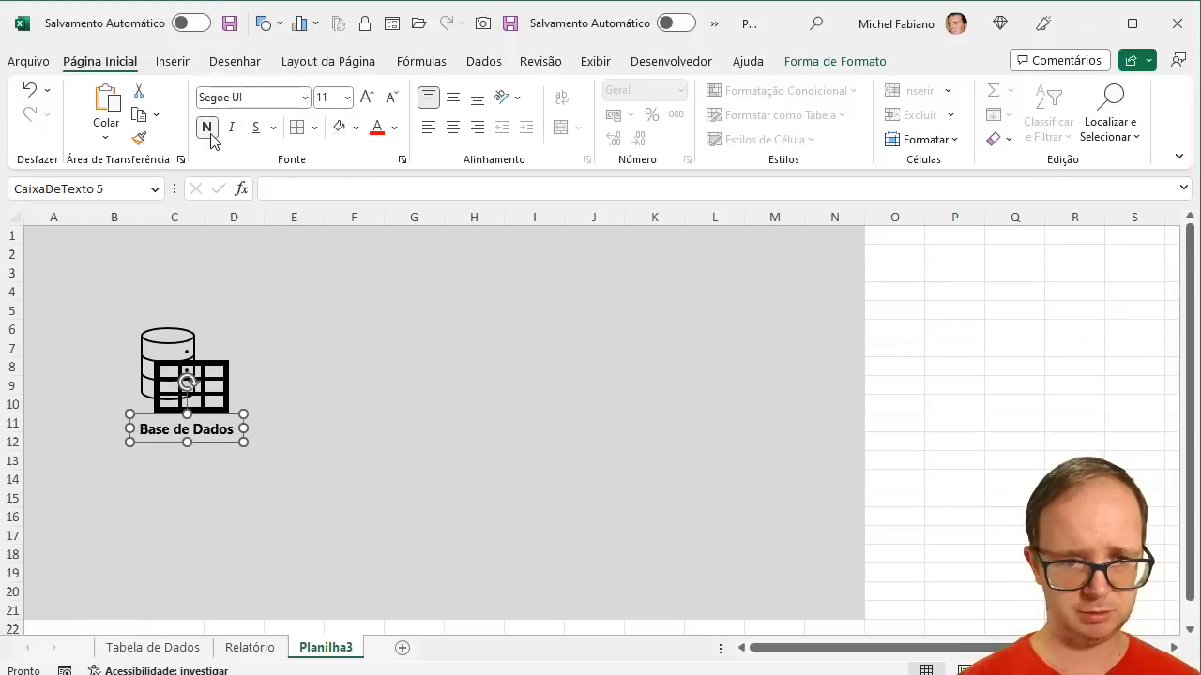
left_click(322, 357)
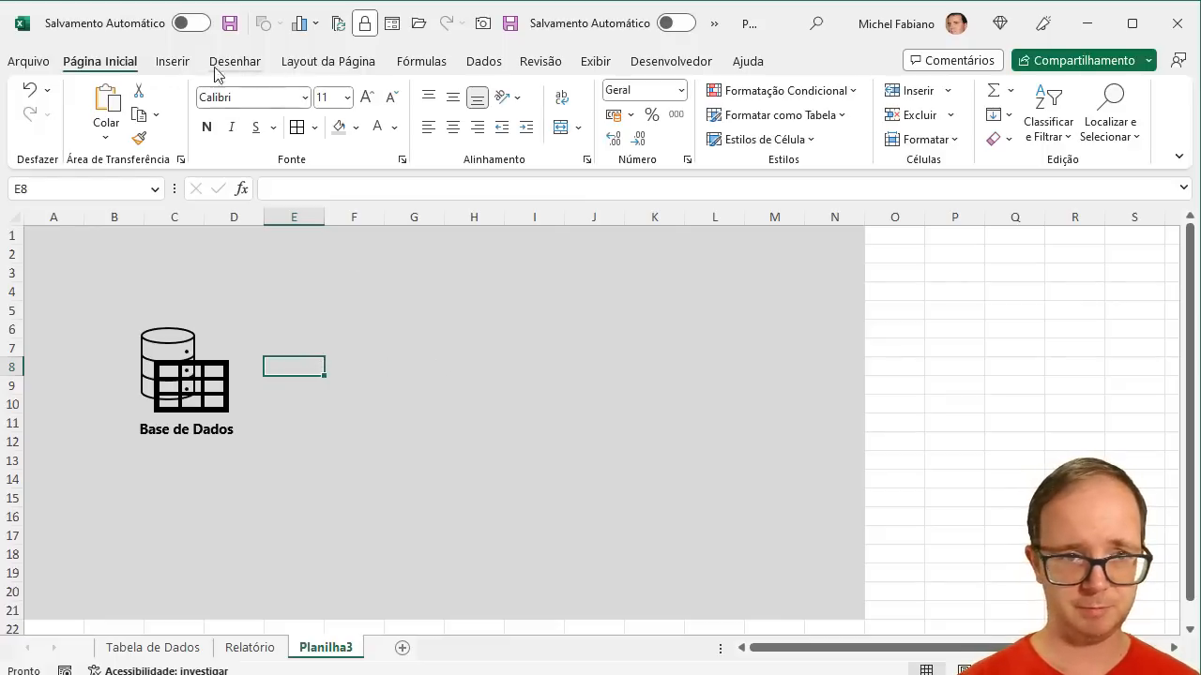
- Search the stock icons for "gráfico", insert the solid presentation board with bar chart, and place it around columns G to H, rows 6 to 11
left_click(175, 67)
left_click(274, 131)
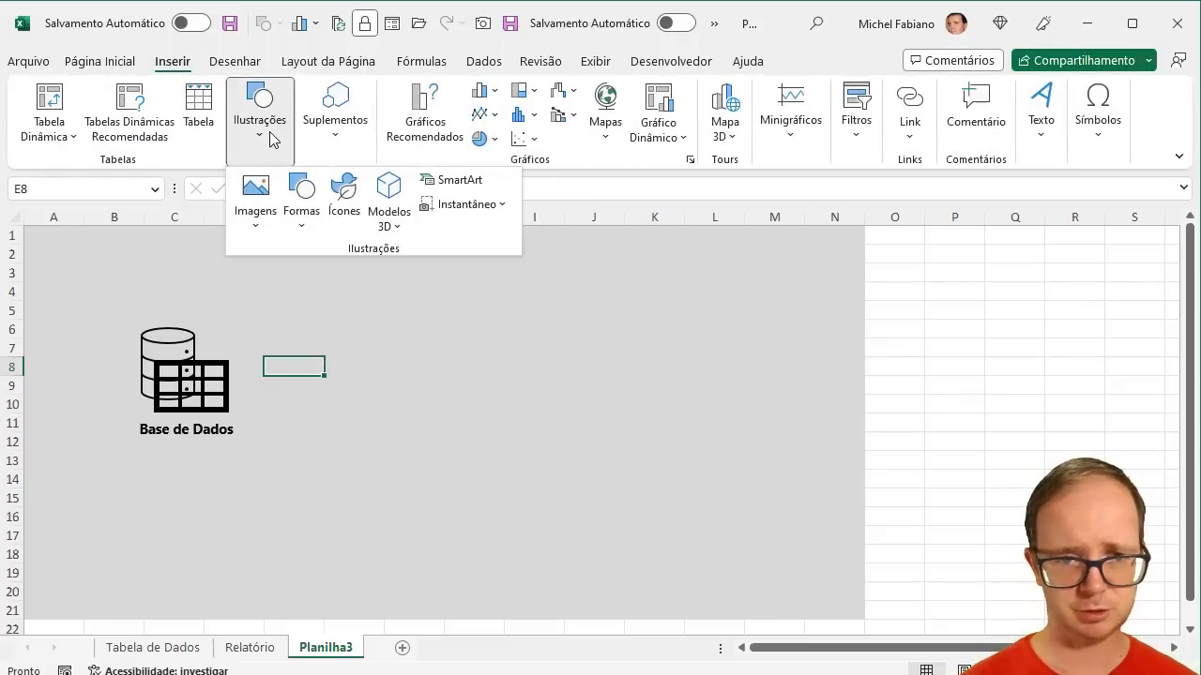
left_click(343, 214)
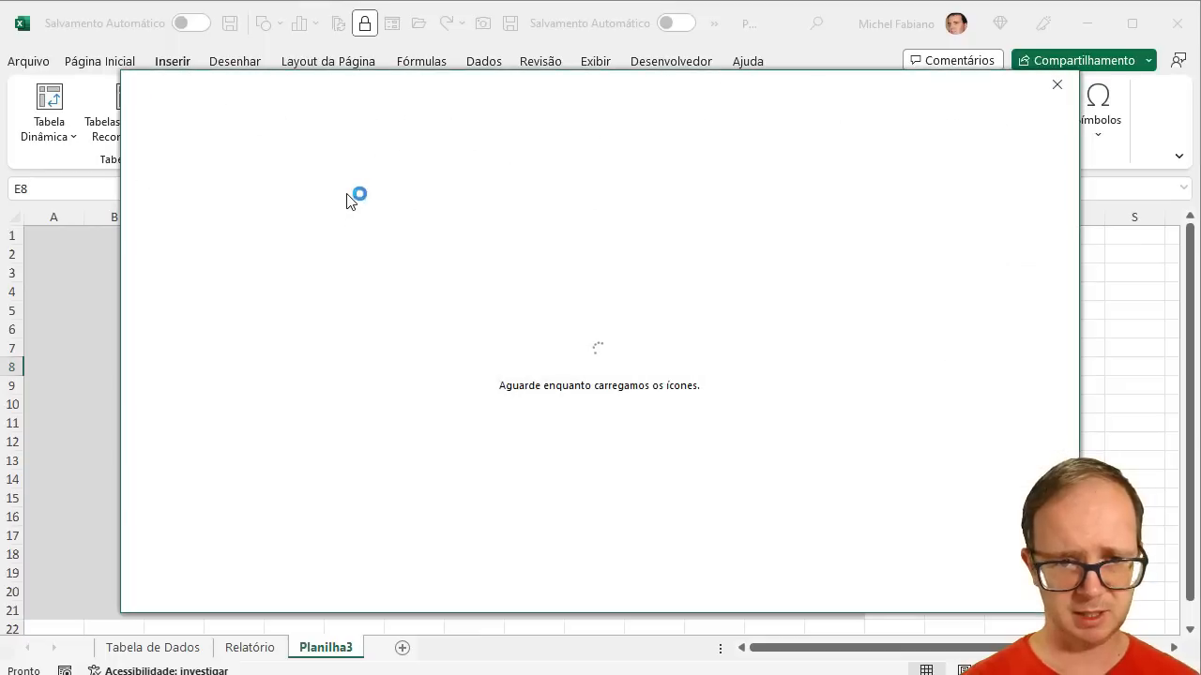
type("grá")
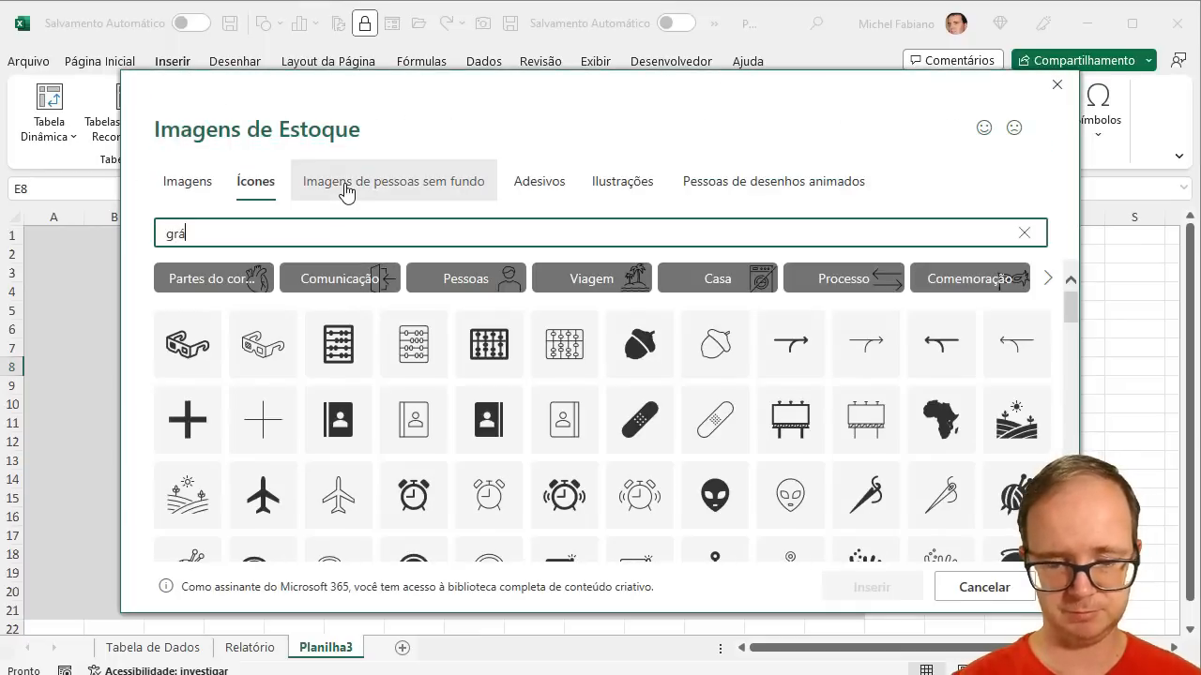
type("fico")
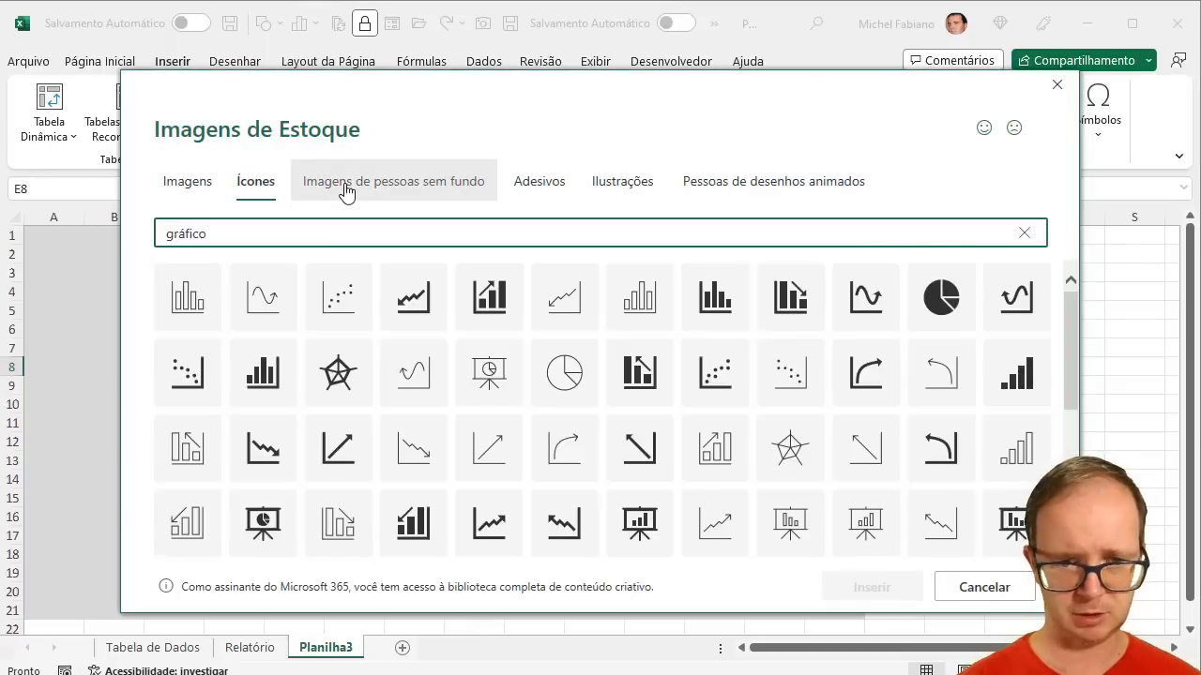
left_click(731, 312)
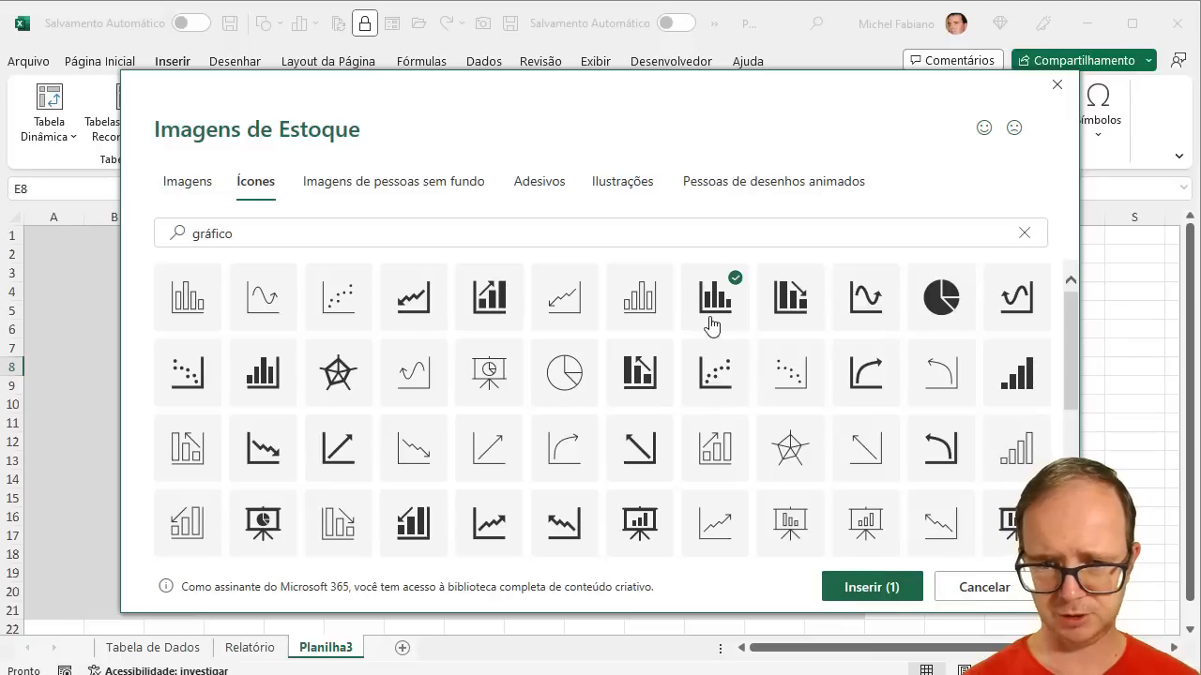
left_click(715, 319)
left_click(642, 533)
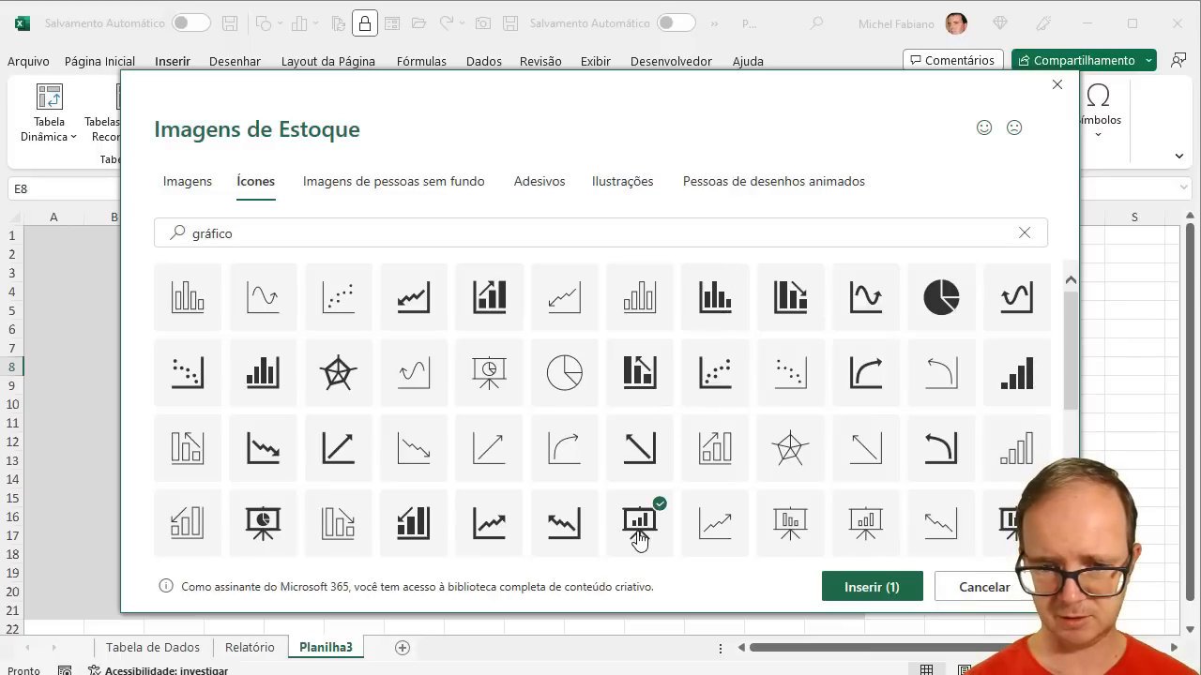
left_click(850, 589)
left_click_drag(327, 406, 449, 382)
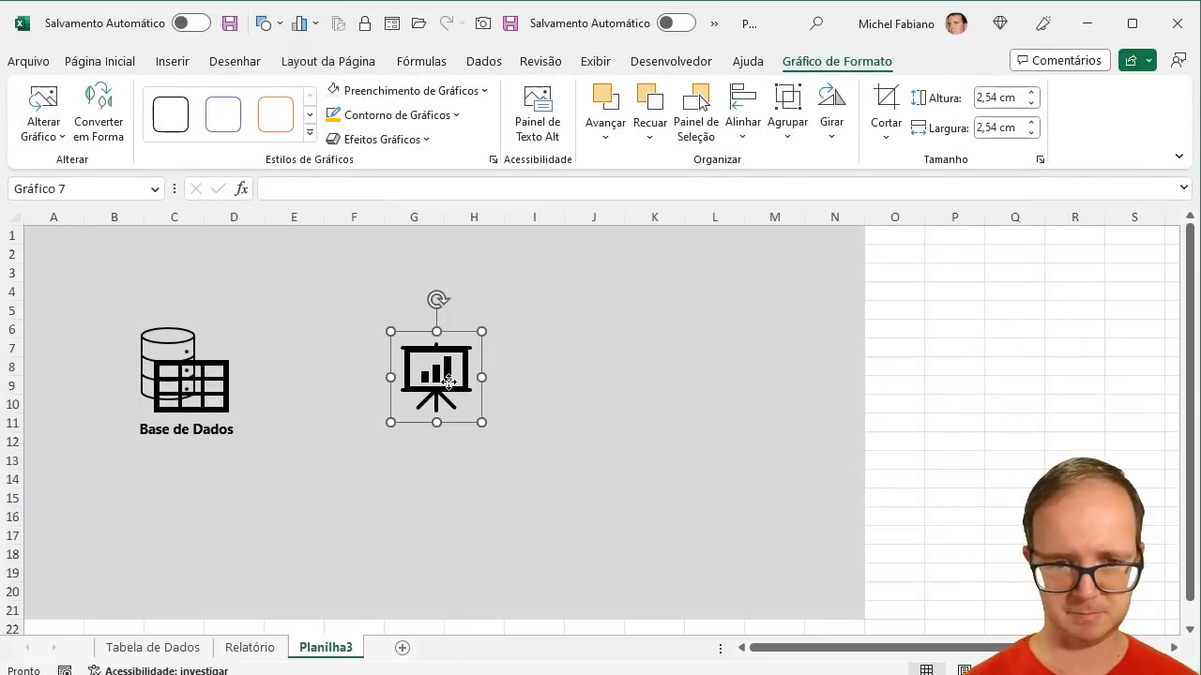
- Copy the "Base de Dados" label beneath the presentation icon and change the copy's text to "Relatórios"
left_click(230, 436)
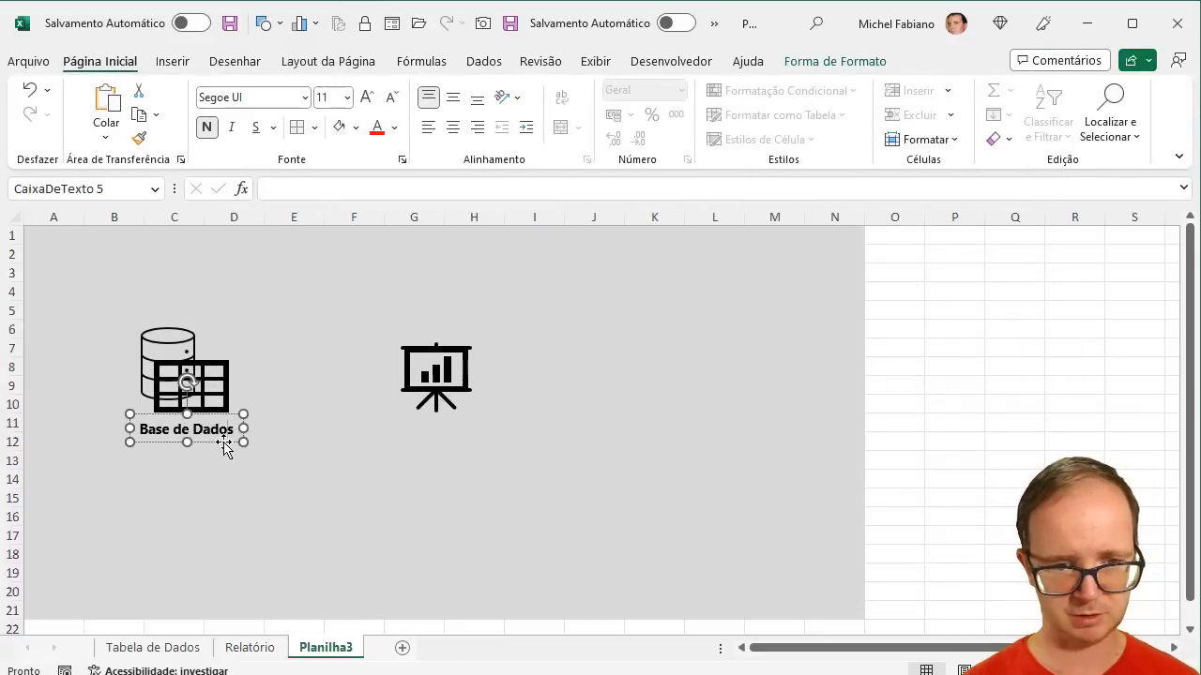
left_click_drag(223, 443, 471, 448)
triple_click(450, 424)
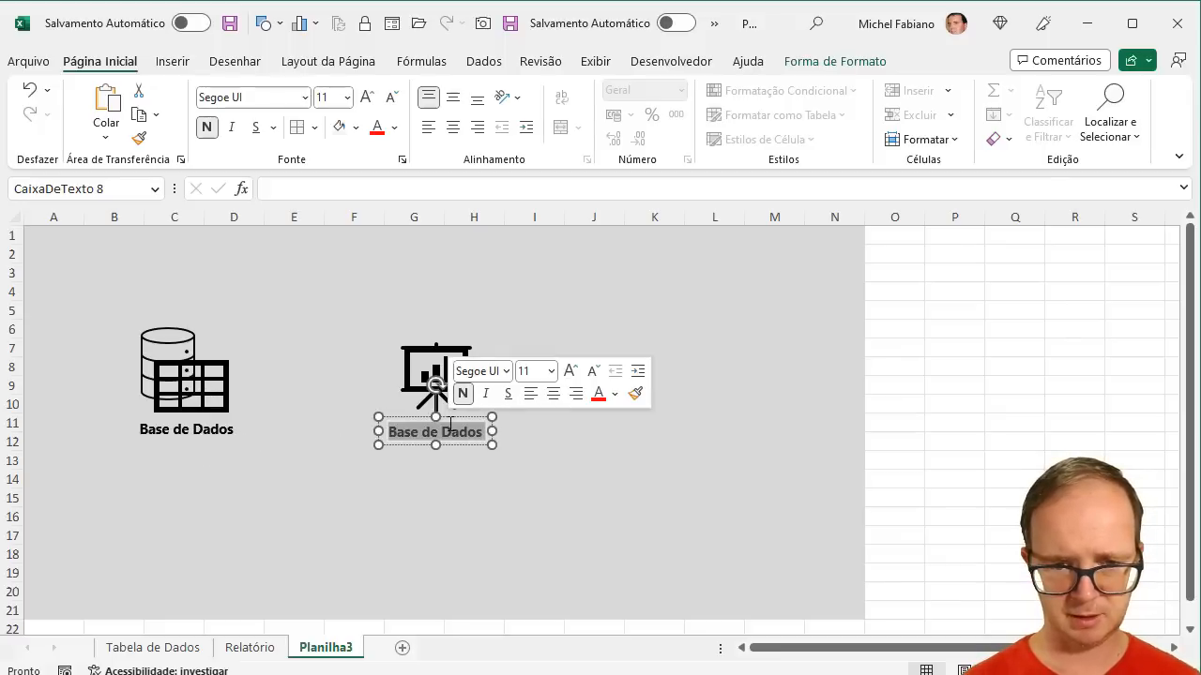
type("Relat")
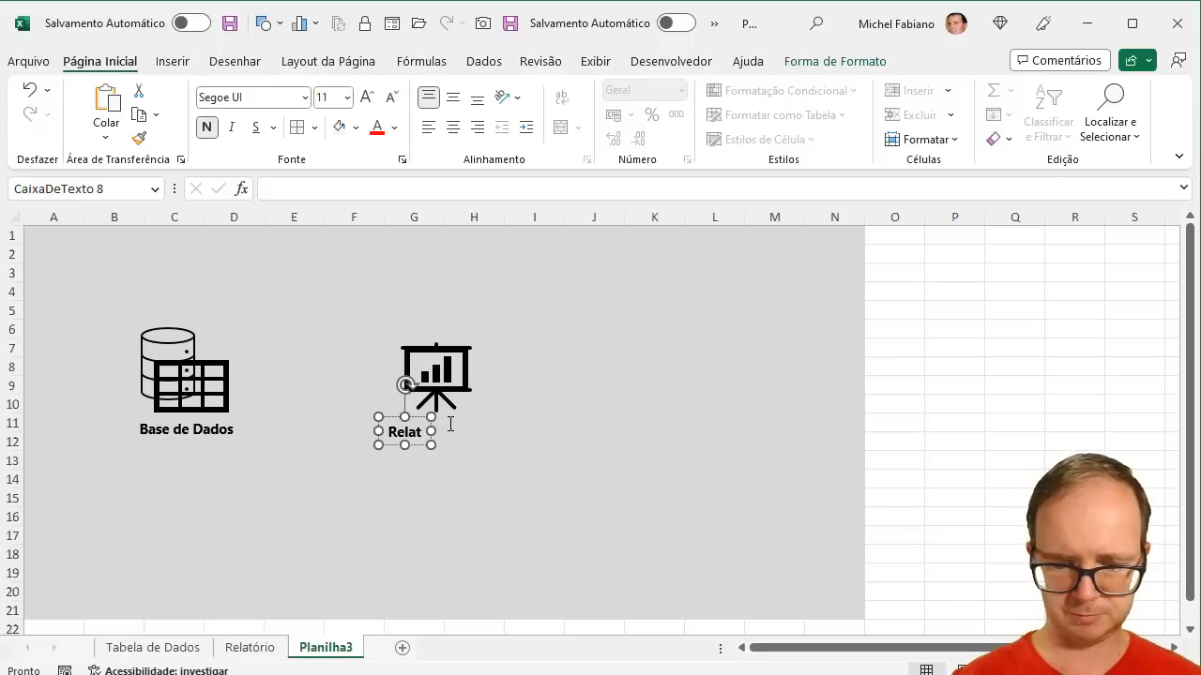
type("órios")
left_click_drag(441, 452, 461, 452)
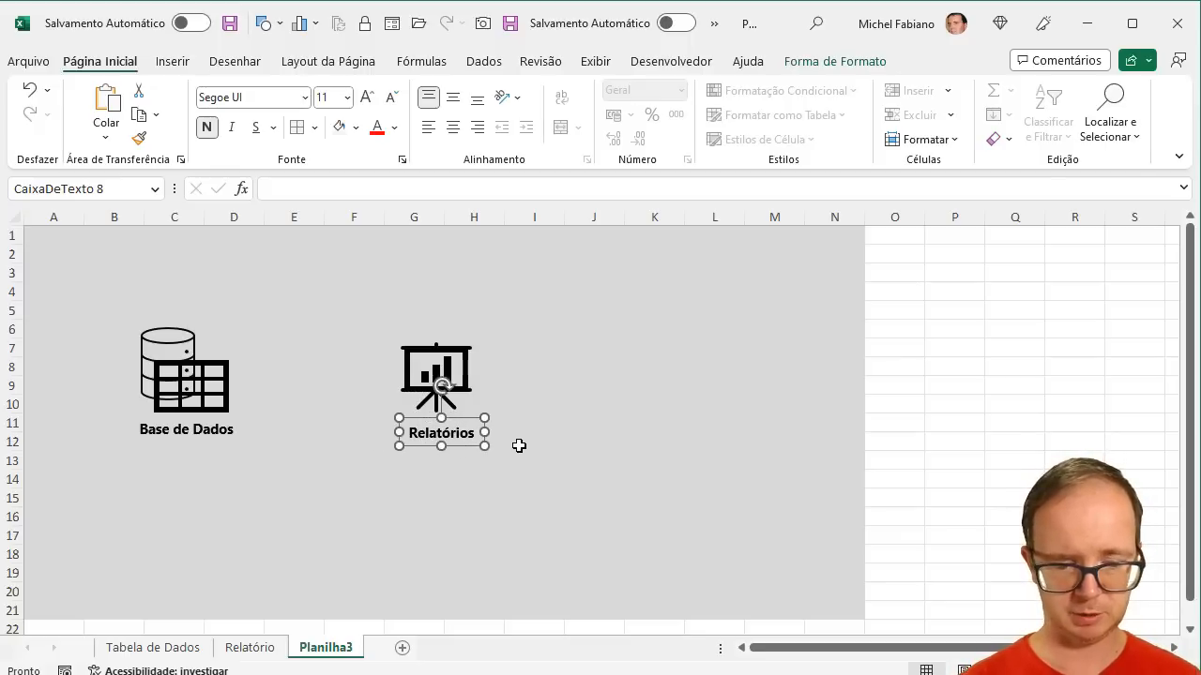
- Duplicate the "Relatórios" label, move the copy to around cells B2 to C2, and change its text to "Painel de Navegação"
key("ctrl+d")
left_click_drag(694, 452, 126, 271)
double_click(138, 263)
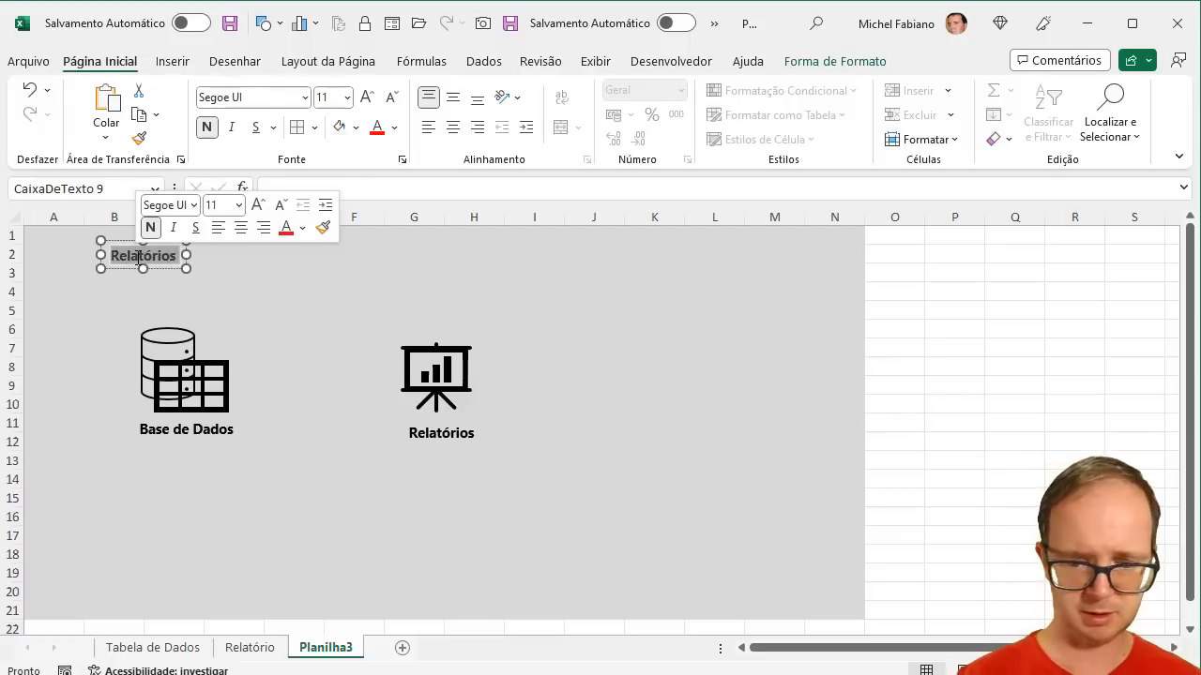
type("Painel de ")
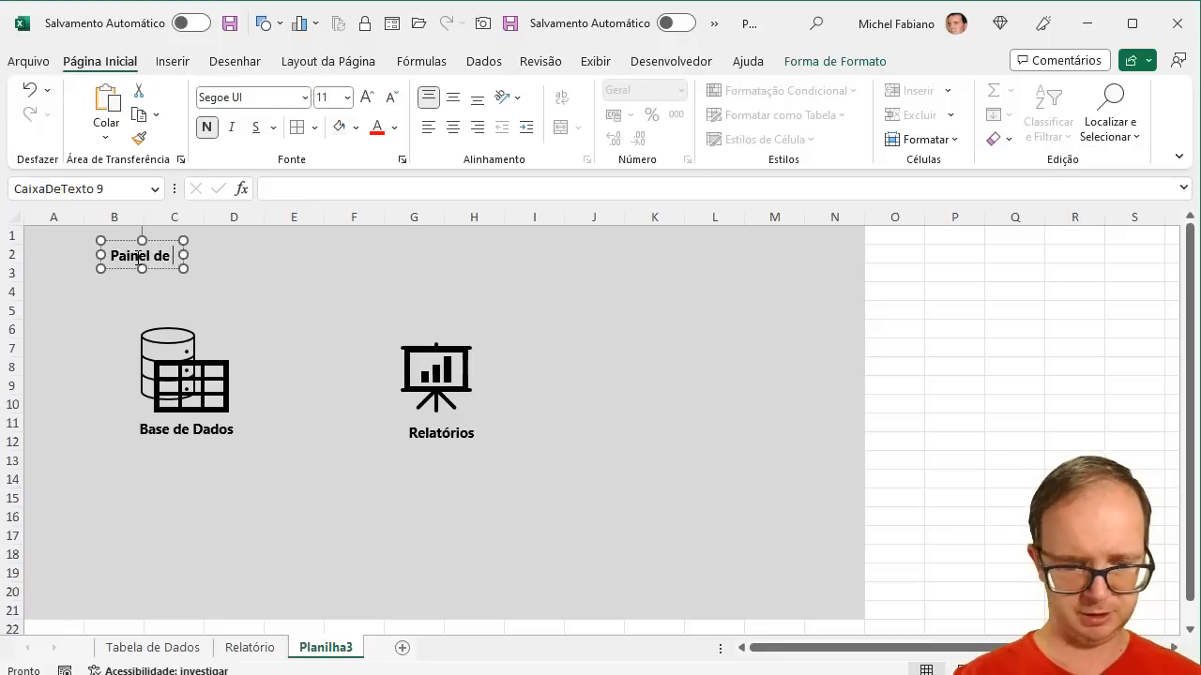
type("Navegação")
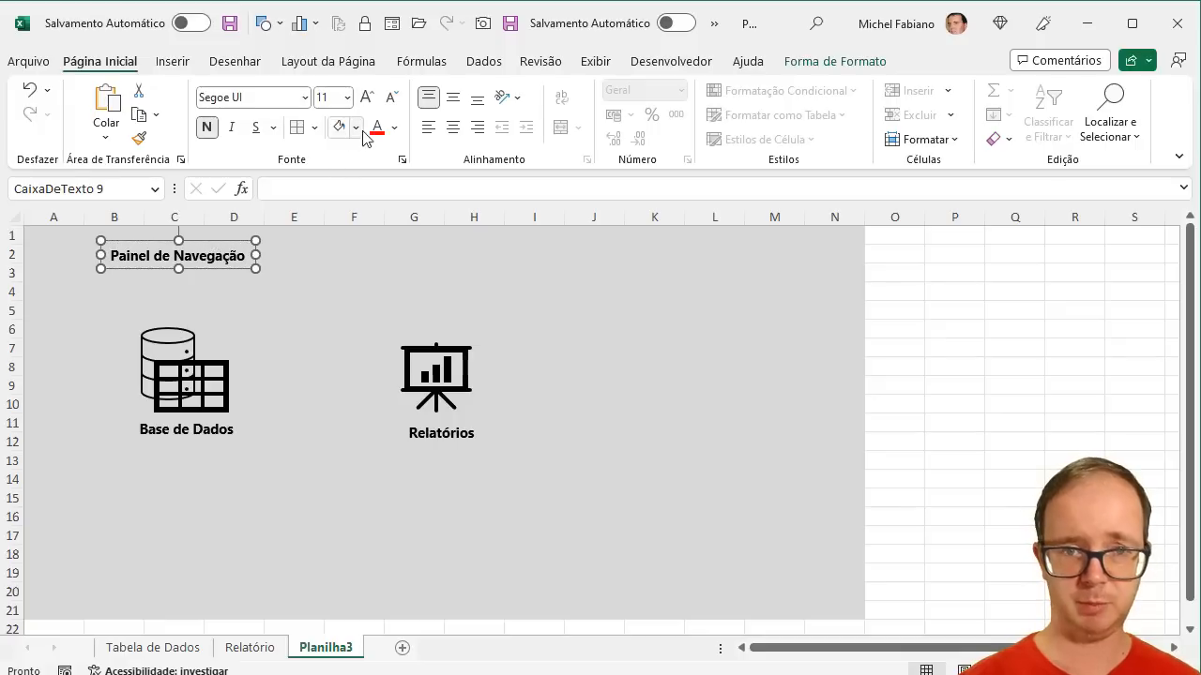
- Enlarge the "Painel de Navegação" title to 24 pt and move it to span about columns A to G in rows 1 to 4
left_click(364, 99)
left_click(364, 99)
left_click(361, 103)
left_click(361, 103)
left_click(361, 103)
left_click(361, 103)
left_click(361, 104)
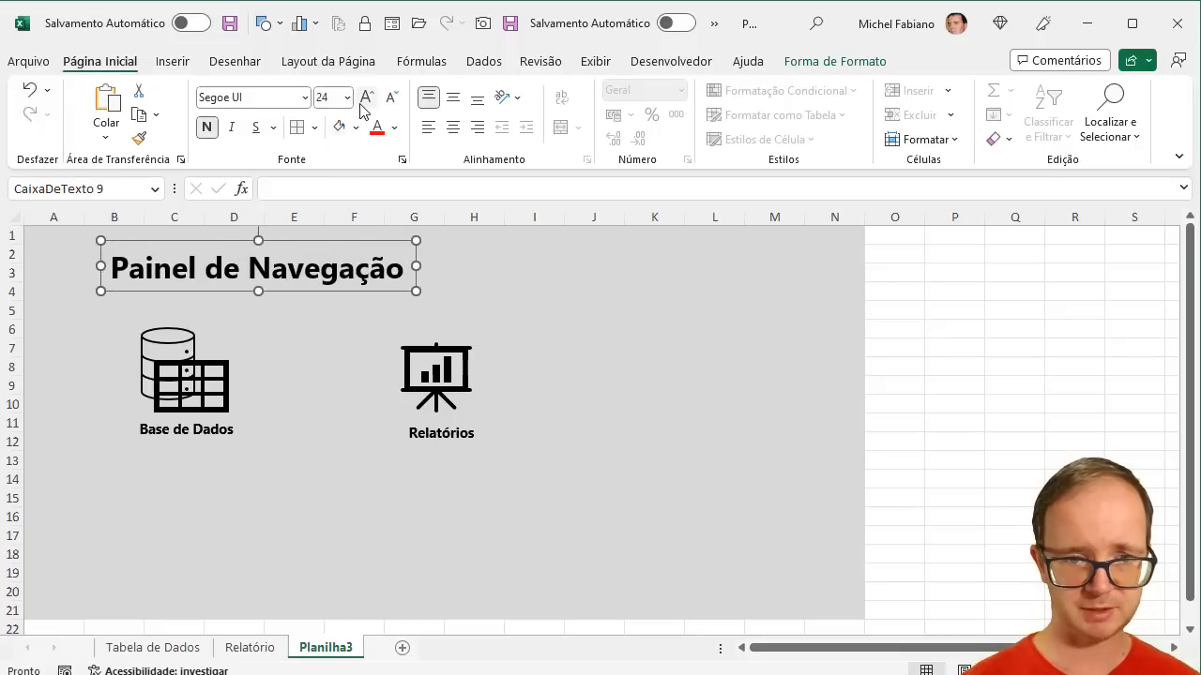
left_click_drag(343, 287, 307, 284)
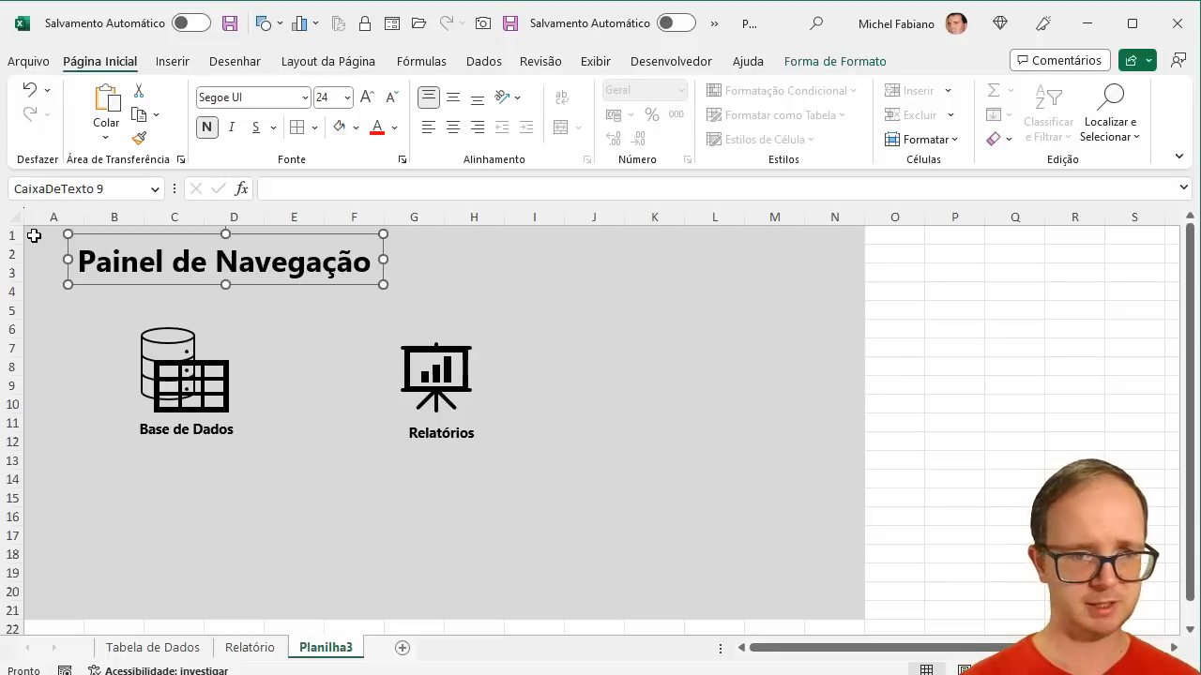
- Fill the header range A1:N4 behind the title with dark blue
mouse_move(32, 235)
left_mouse_down()
mouse_move(57, 302)
mouse_move(710, 290)
mouse_move(835, 313)
mouse_move(847, 298)
left_mouse_up()
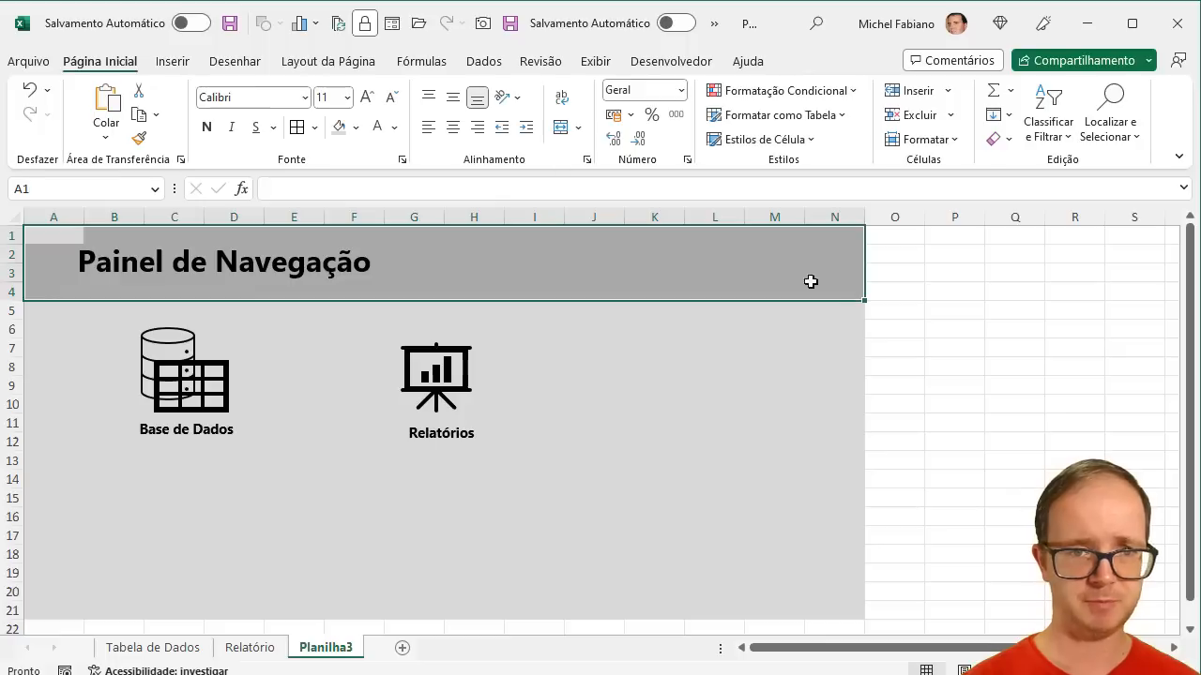
left_click(356, 128)
left_click(400, 249)
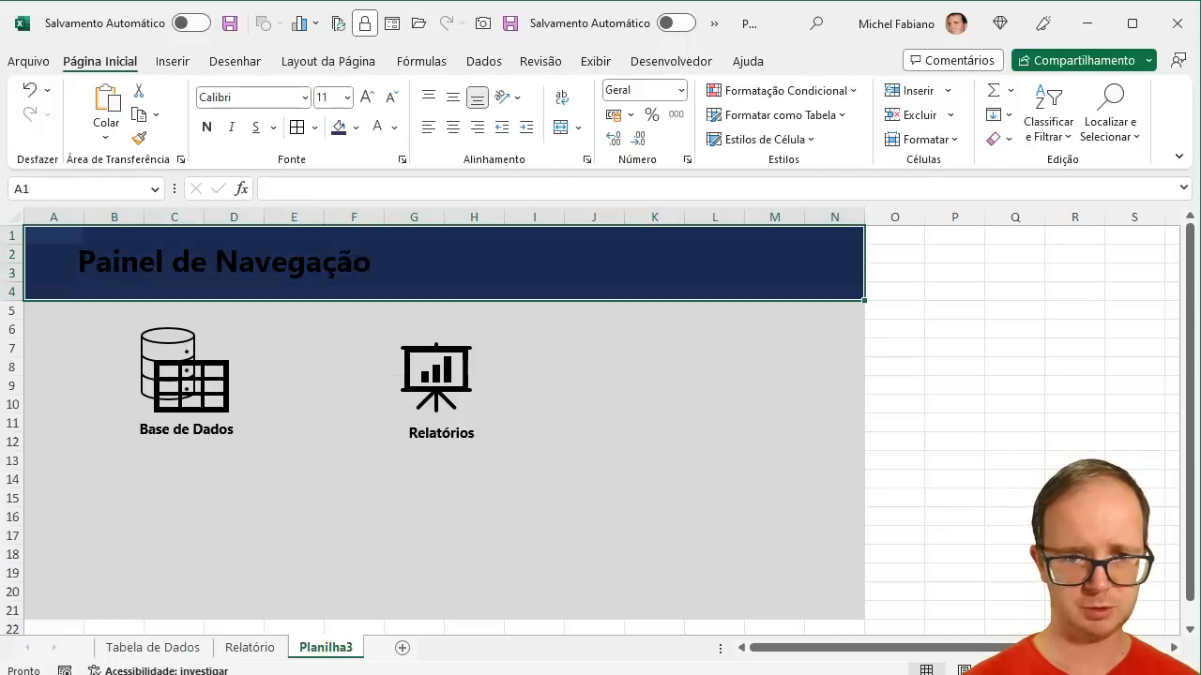
- Nudge the "Painel de Navegação" title slightly down within the blue header and set its font color to white
left_click(337, 261)
left_click_drag(359, 236, 358, 239)
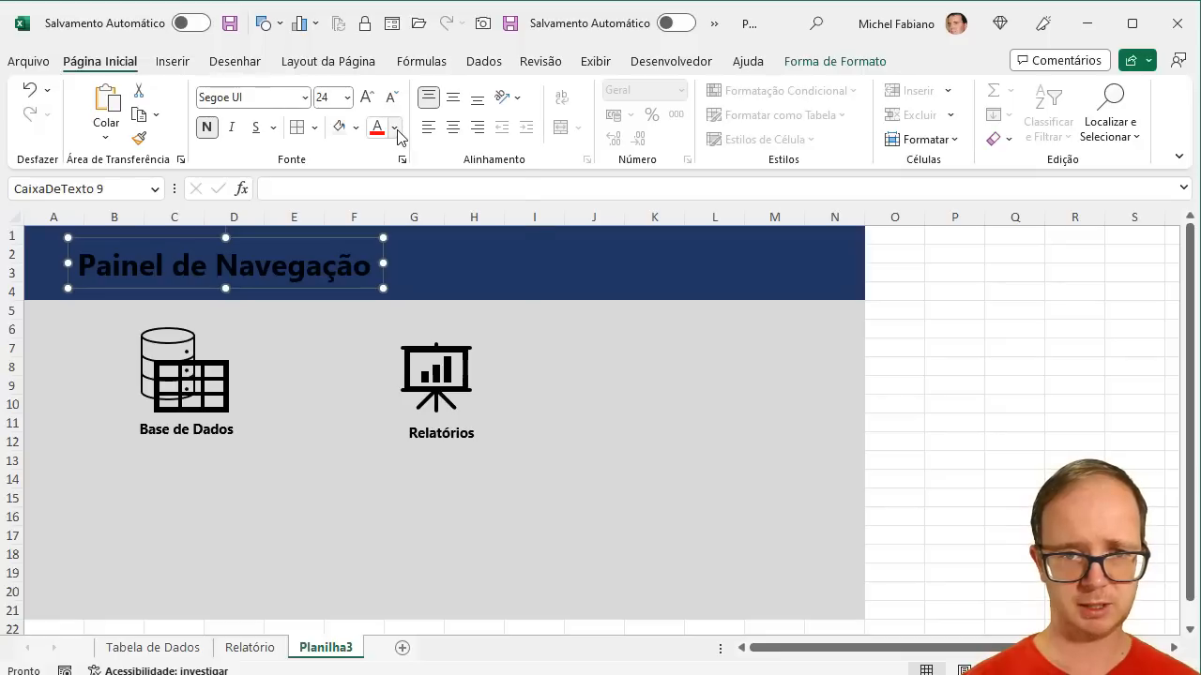
left_click(394, 128)
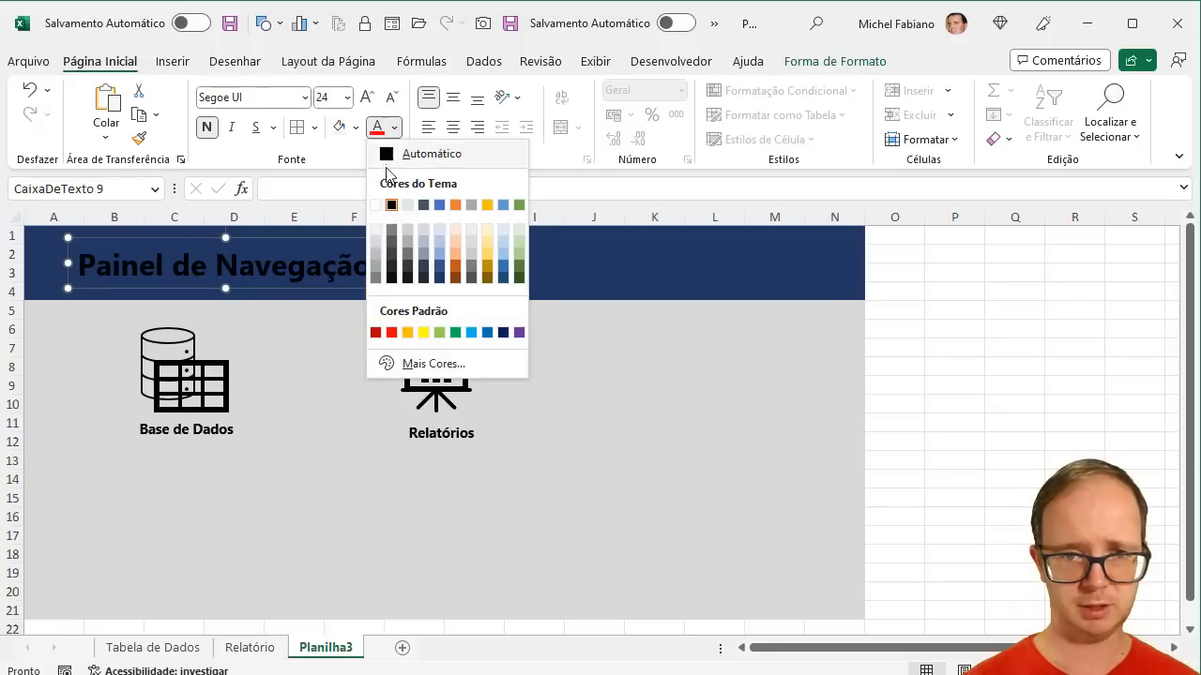
left_click(556, 380)
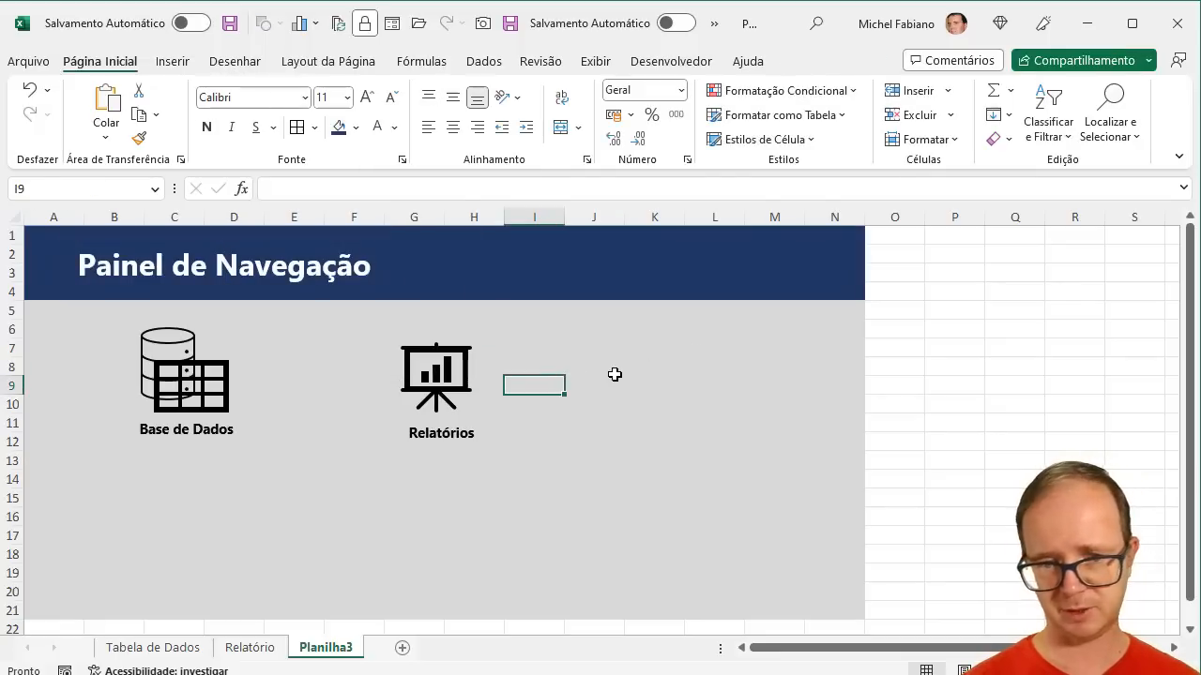
- Shift the "Relatórios" label slightly so it sits centered under the presentation icon
left_click(472, 428)
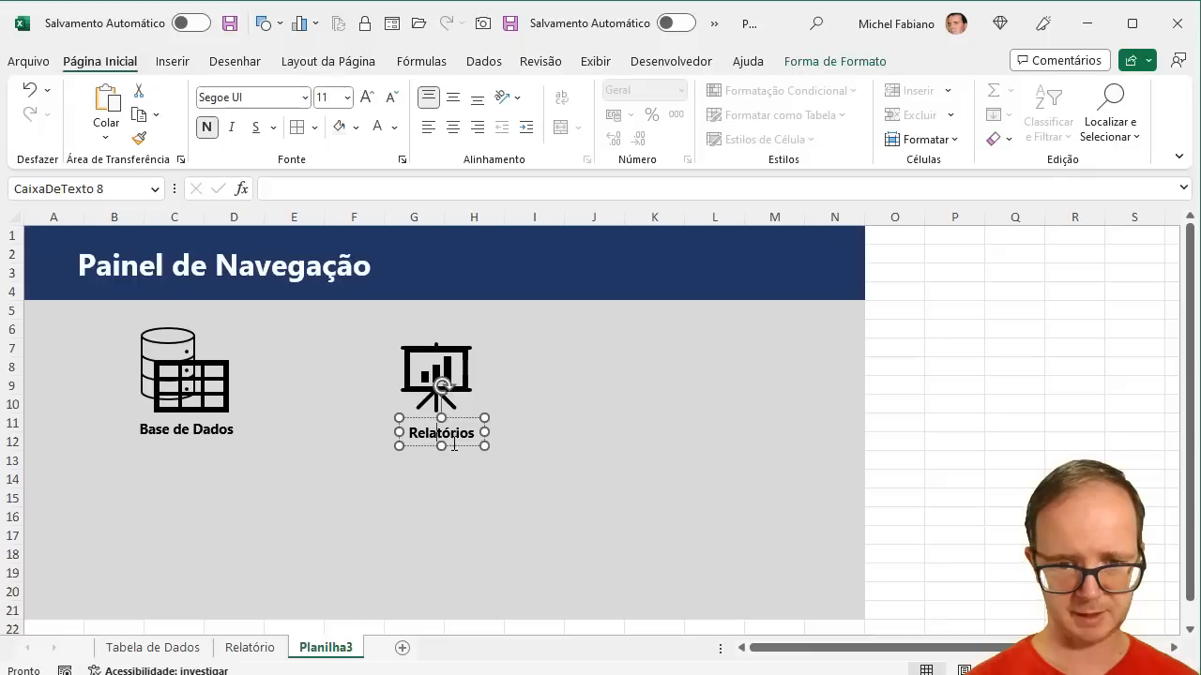
left_click_drag(457, 450, 452, 447)
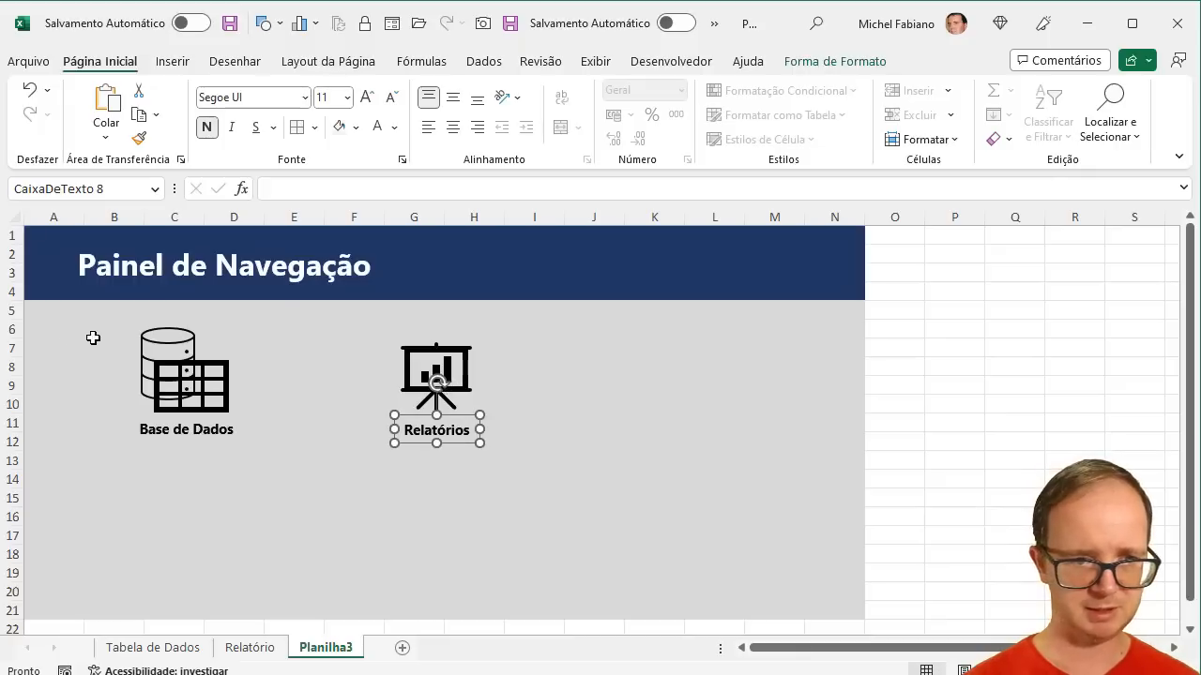
- Fill A5:N5 with near-black and reduce the height of row 5 to form a thin strip beneath the header
left_click_drag(34, 311, 837, 311)
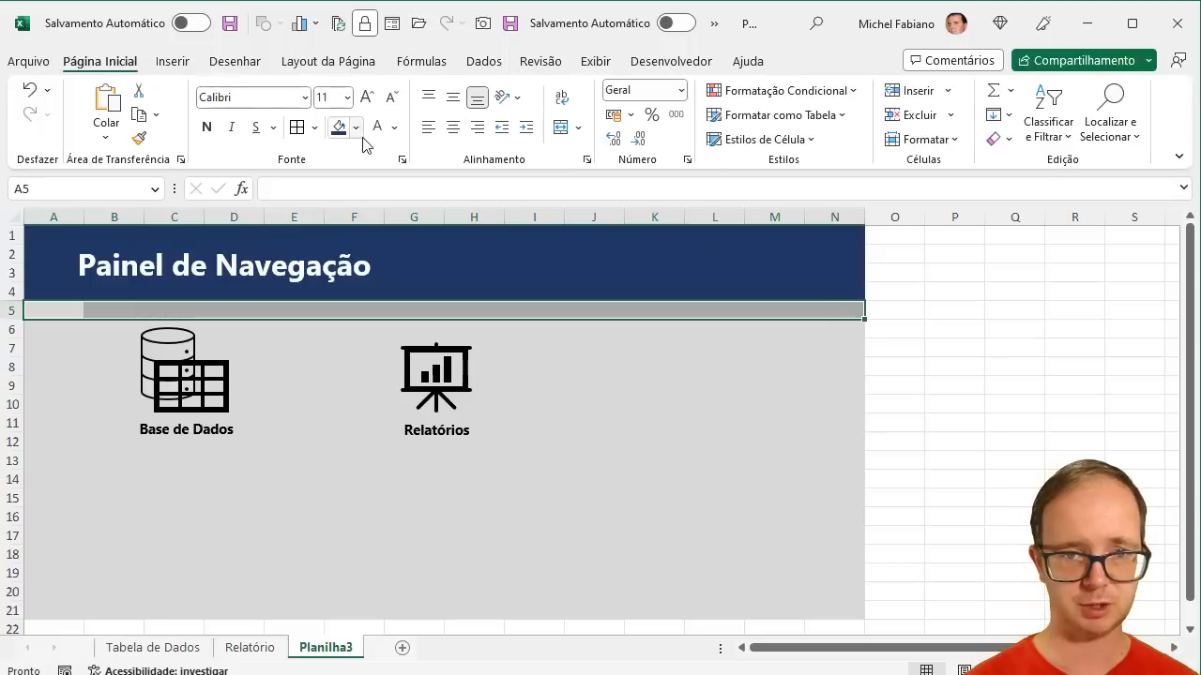
left_click(358, 130)
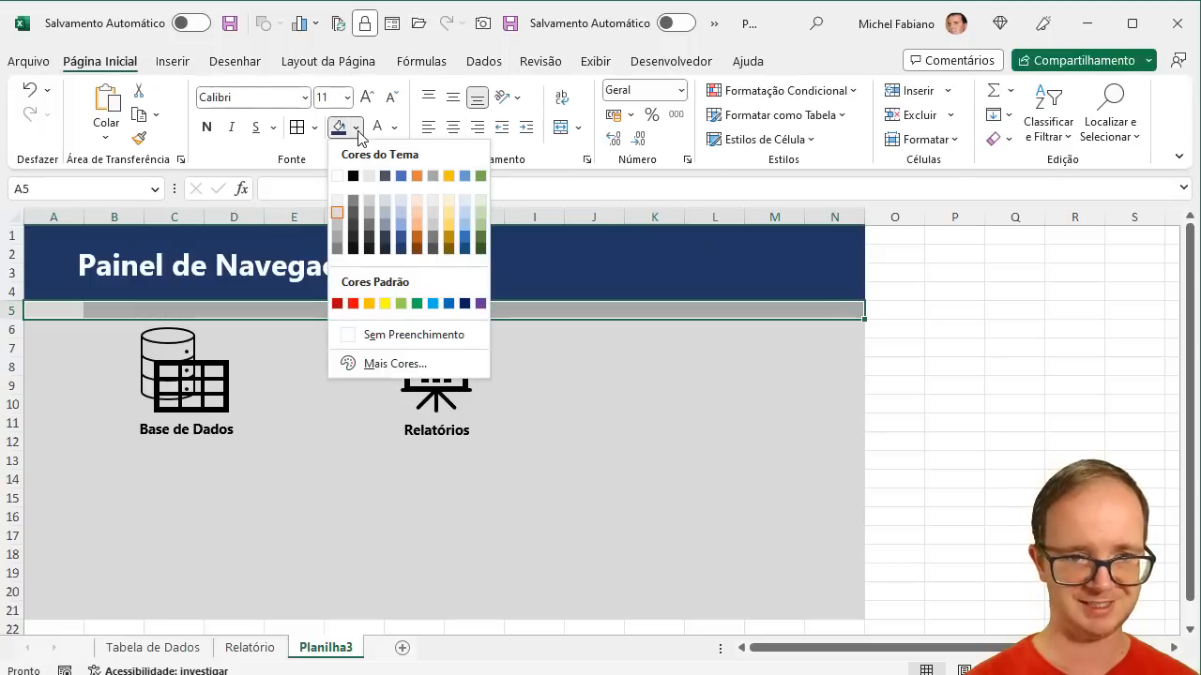
left_click(367, 249)
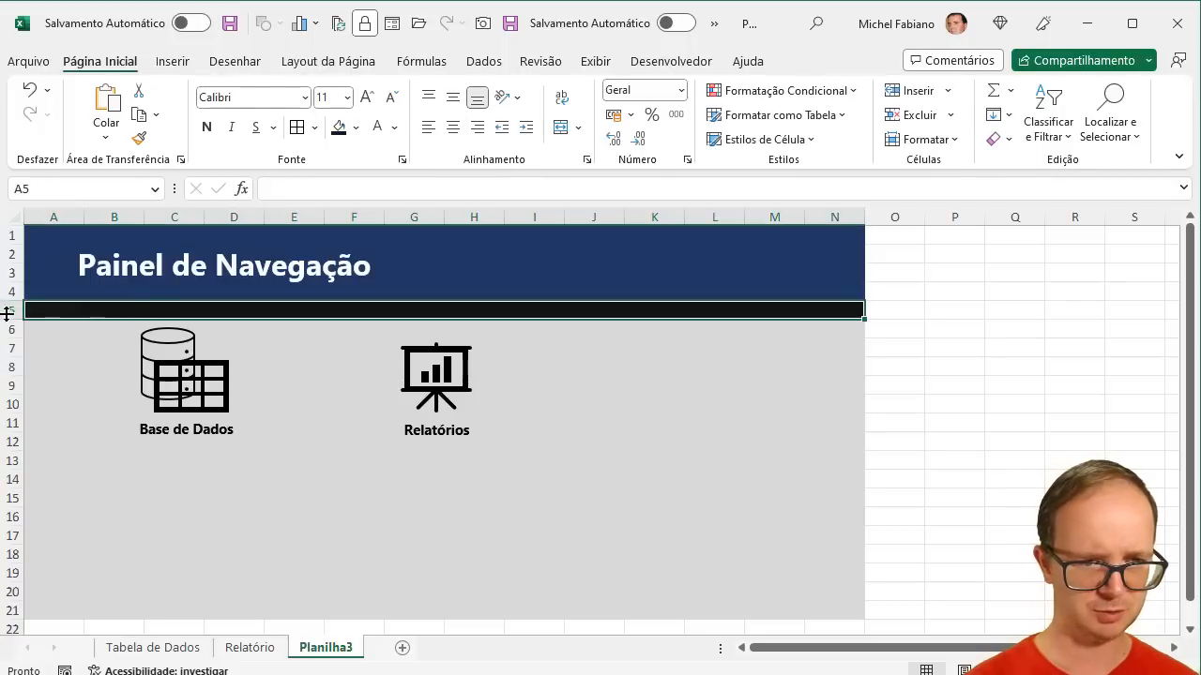
left_click_drag(12, 320, 15, 311)
left_click(159, 447)
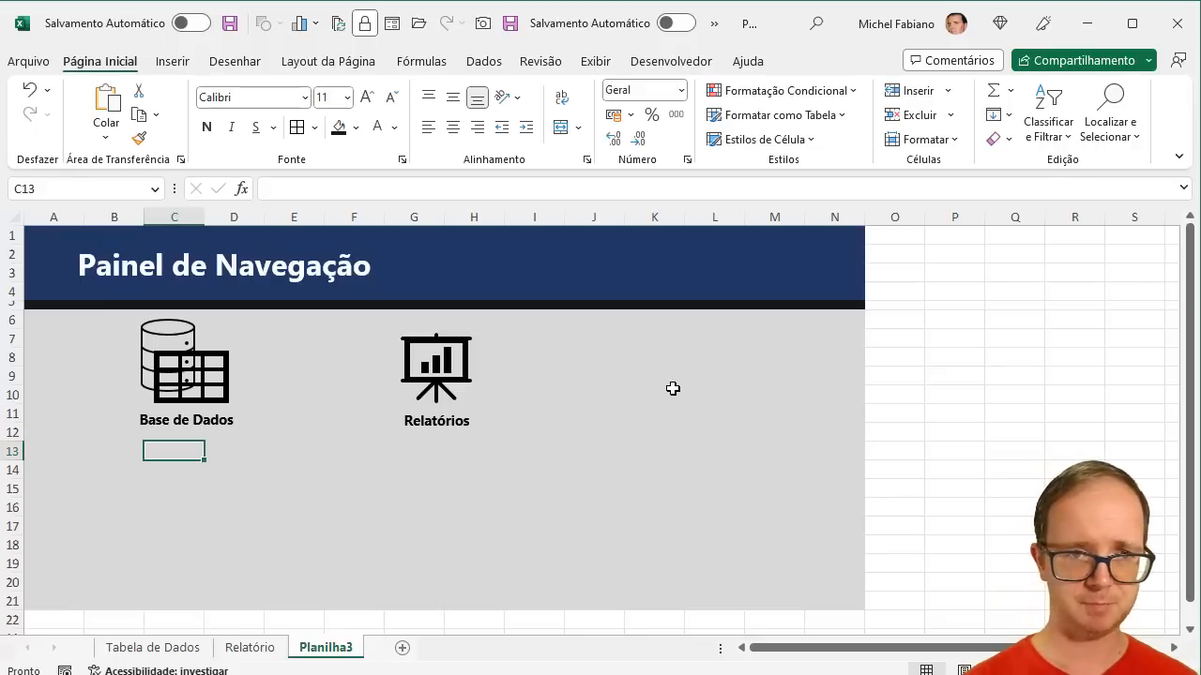
- Collapse the ribbon and hide the formula bar, the row and column headings, and the gridlines on the menu sheet
double_click(117, 64)
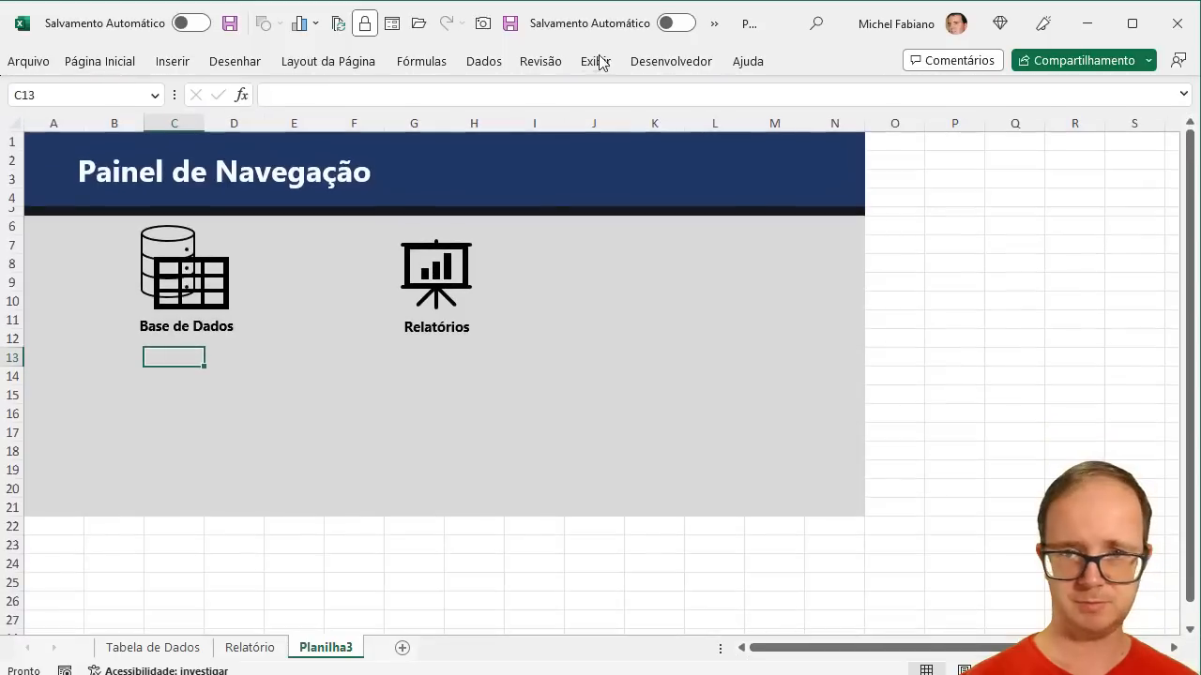
left_click(593, 63)
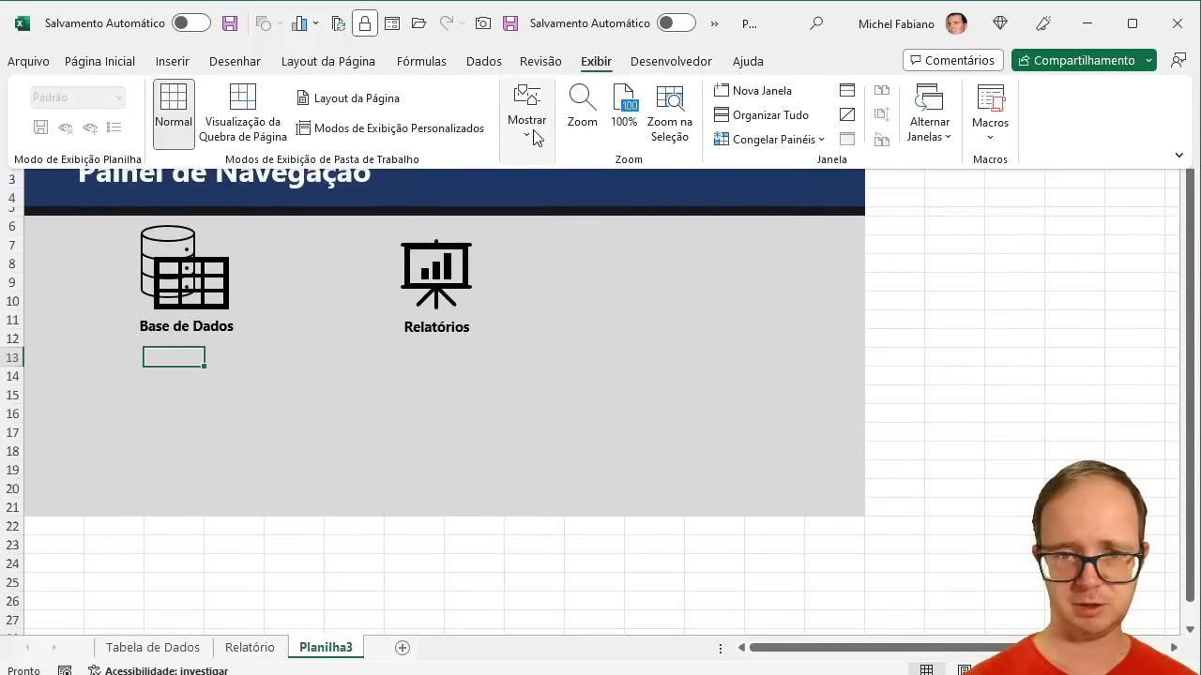
left_click(531, 131)
left_click(721, 190)
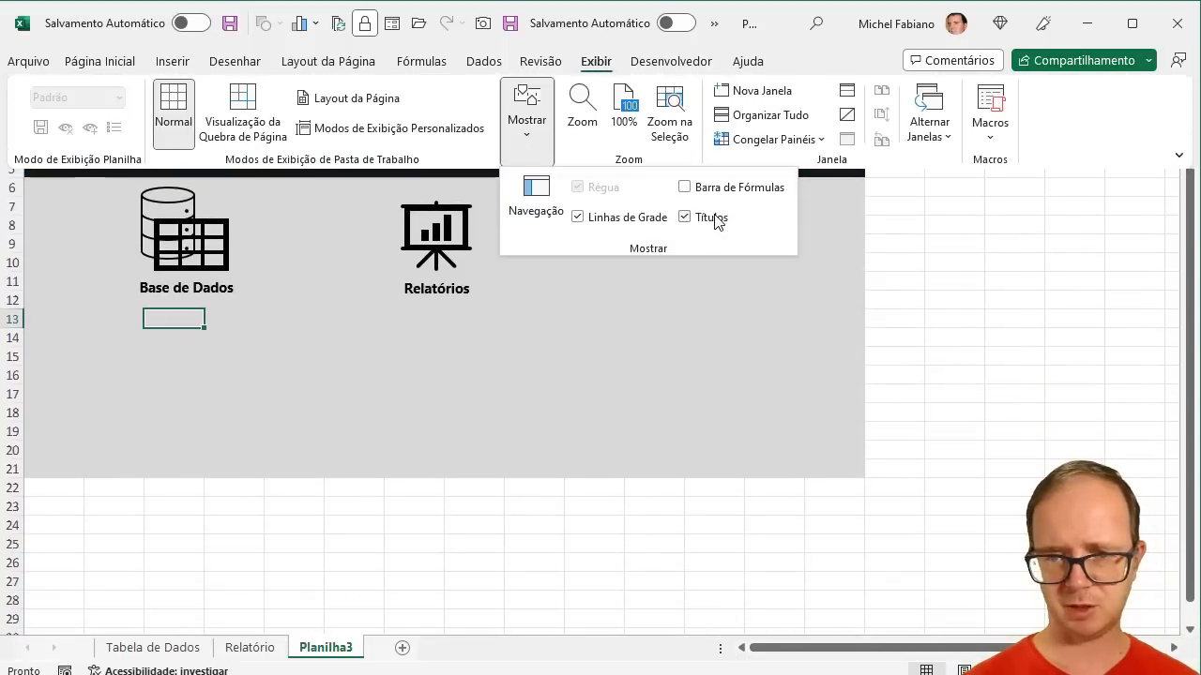
left_click(713, 219)
left_click(634, 222)
left_click(908, 264)
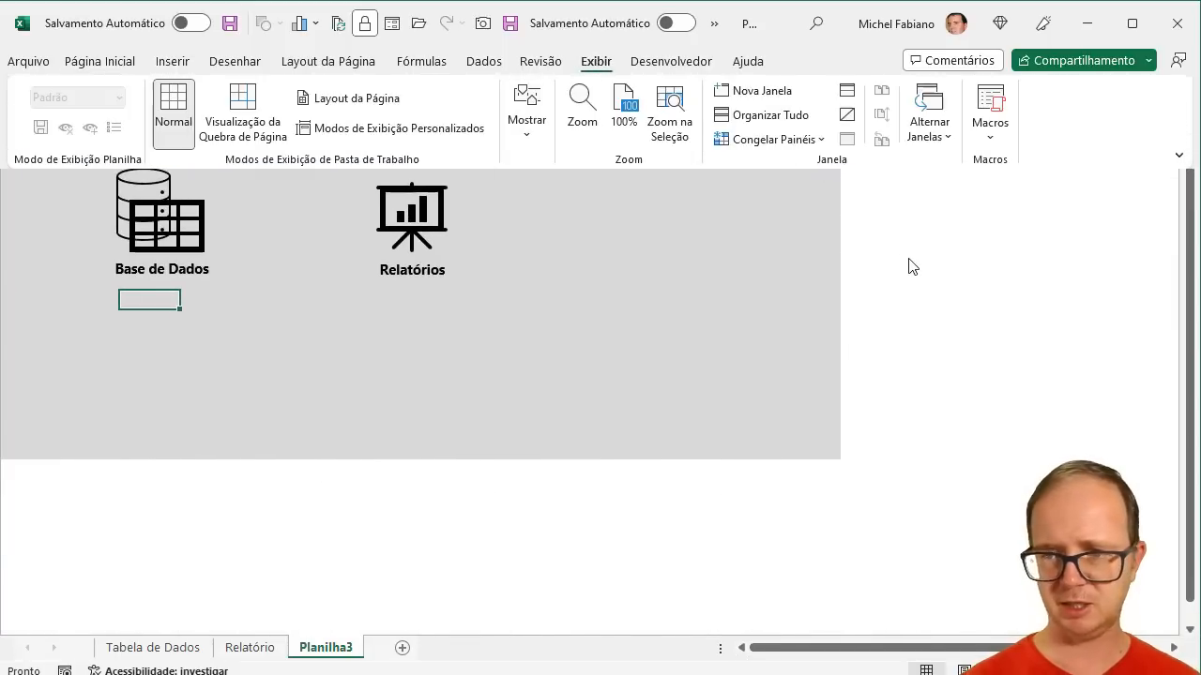
left_click(1190, 236)
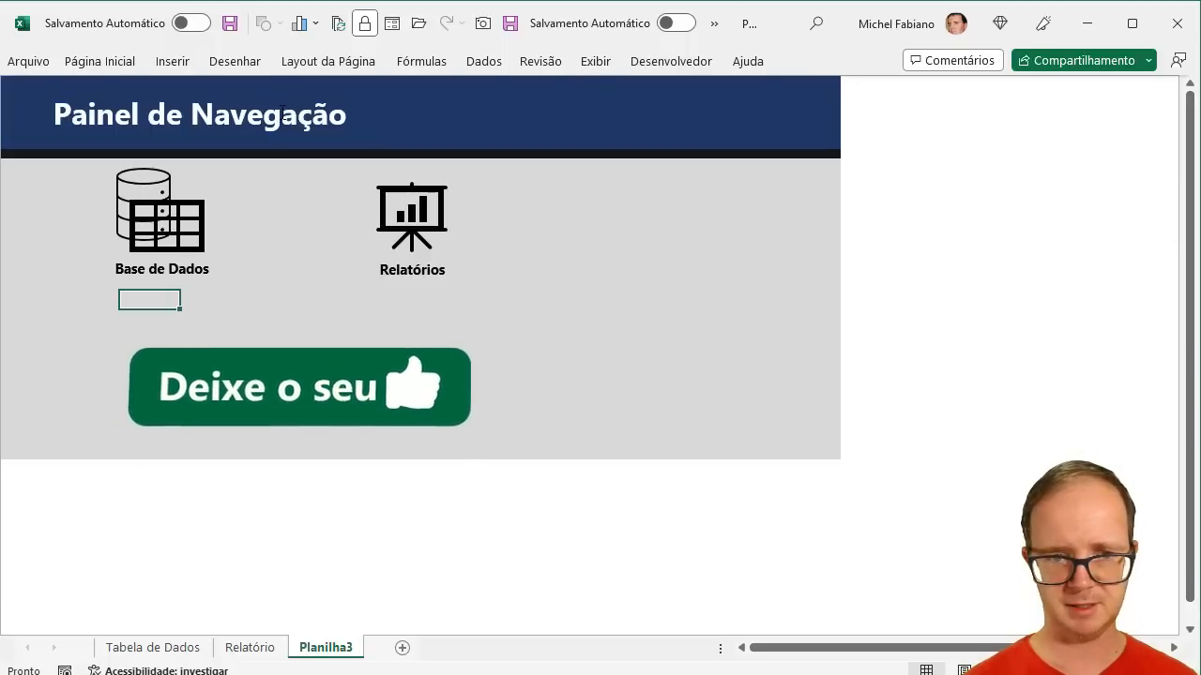
- Group the presentation icon with its "Relatórios" label
left_click(414, 243)
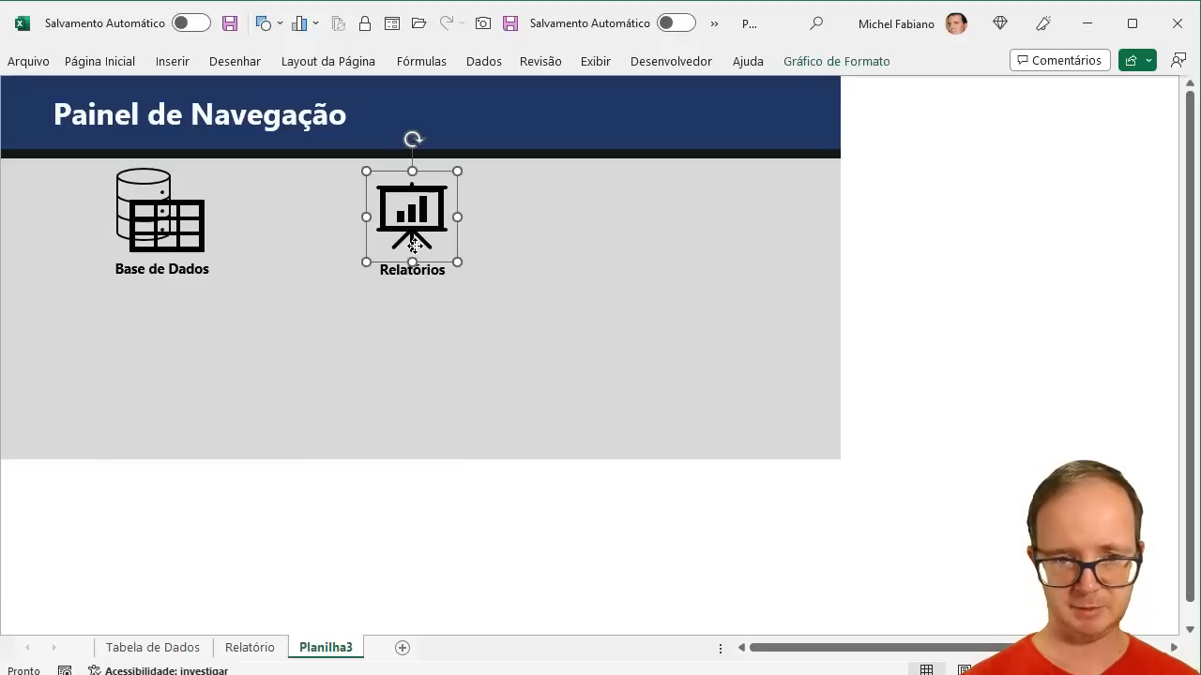
left_click(414, 268, "ctrl")
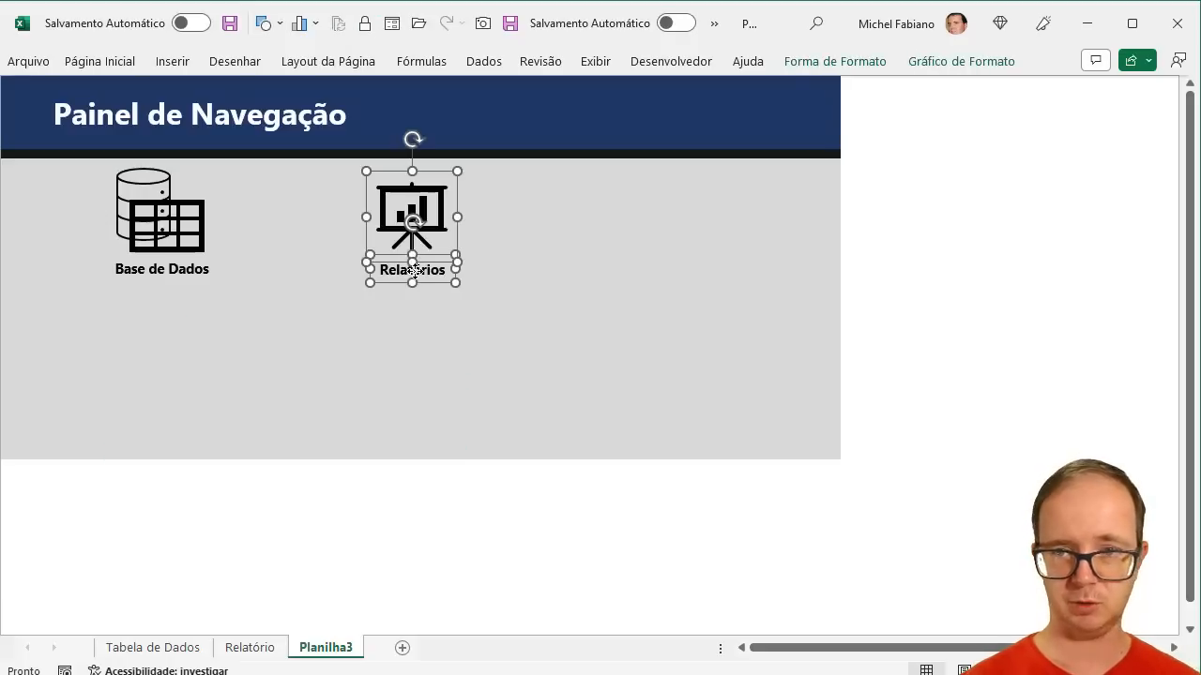
left_click(957, 67)
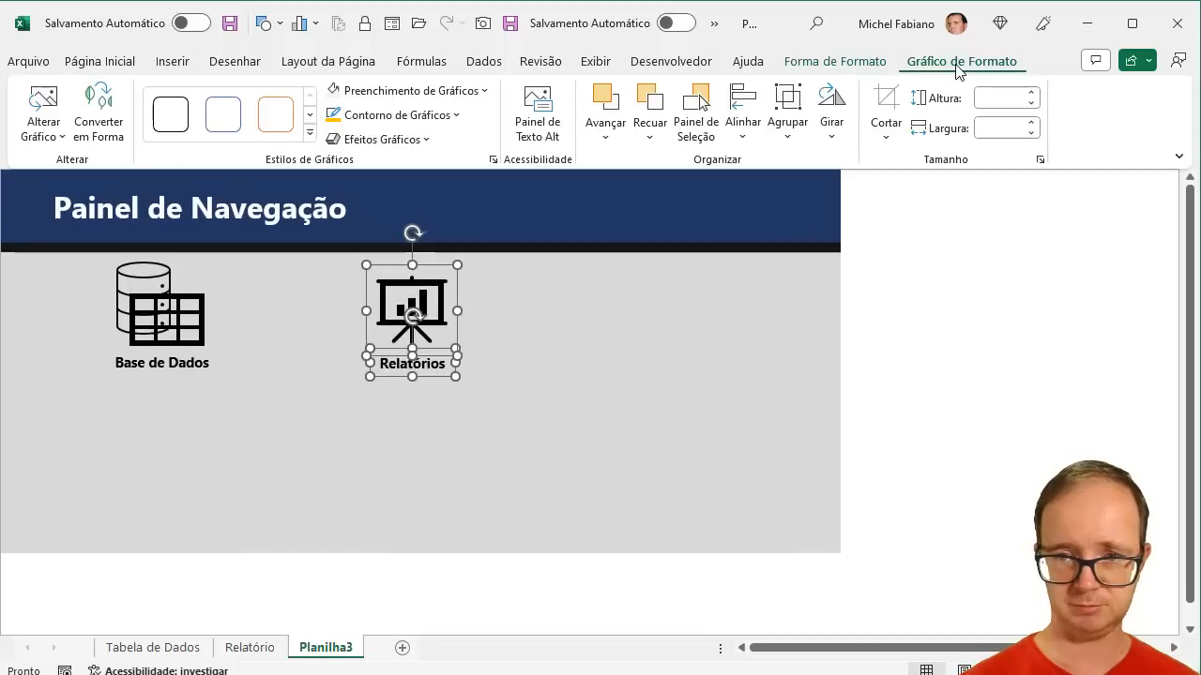
left_click(792, 137)
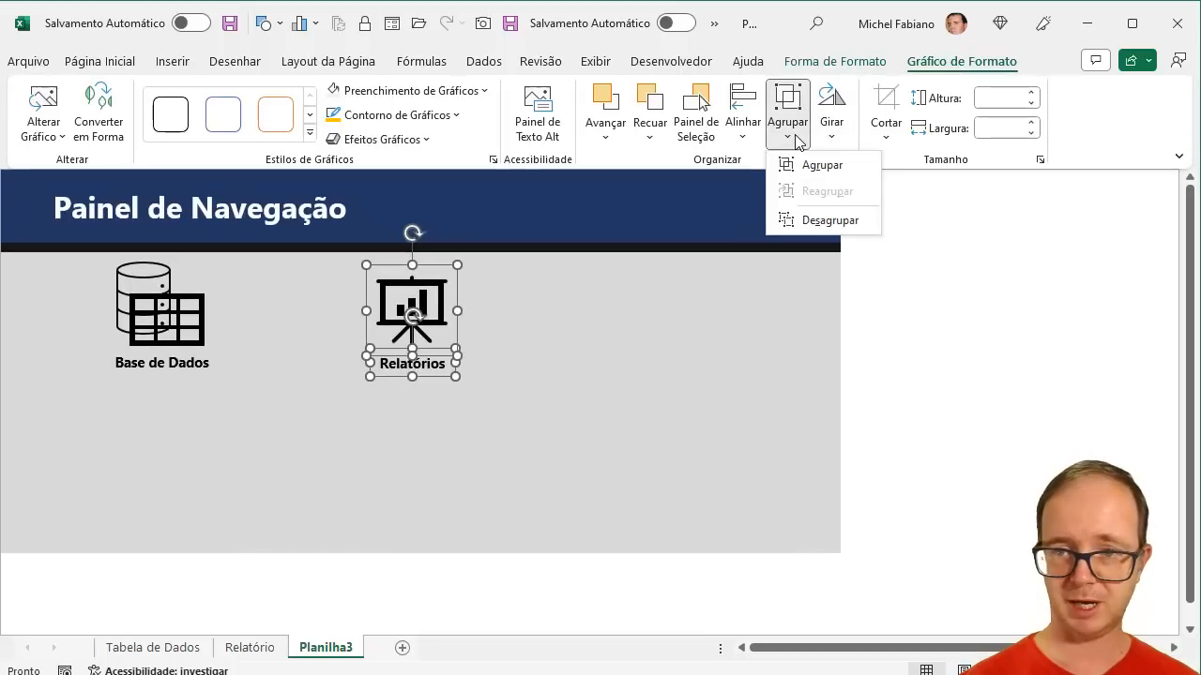
left_click(812, 169)
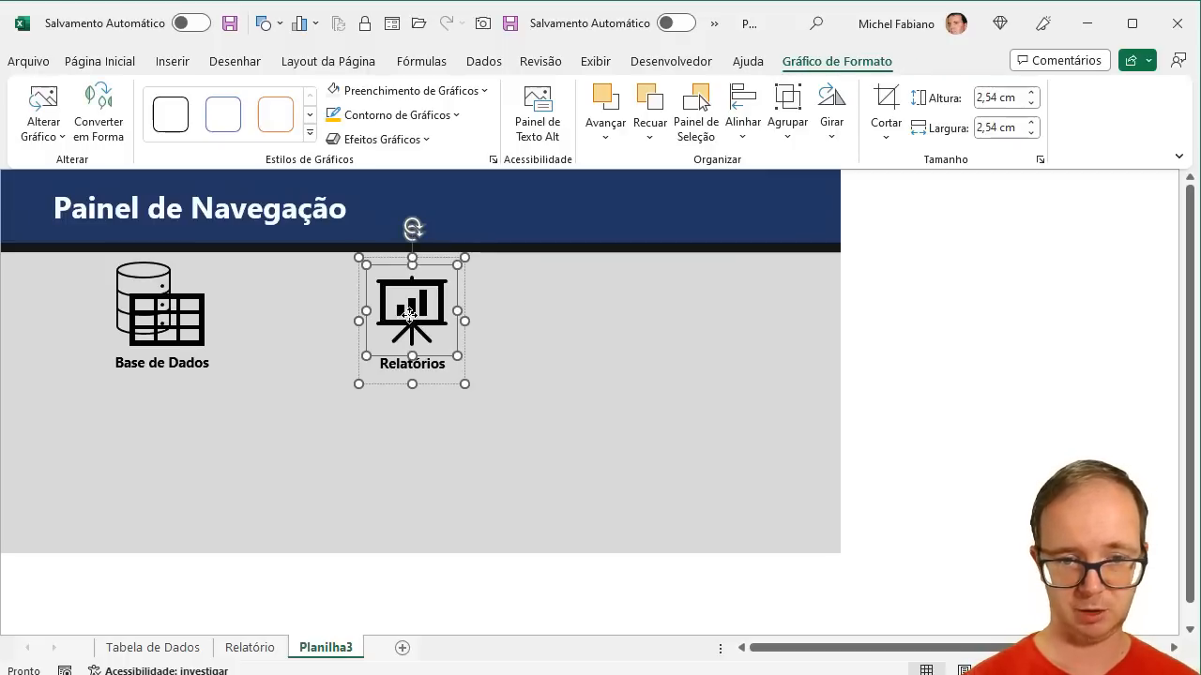
- Move the grouped presentation icon and "Relatórios" label slightly up and closer to the database icon
left_click(679, 394)
left_click(402, 373)
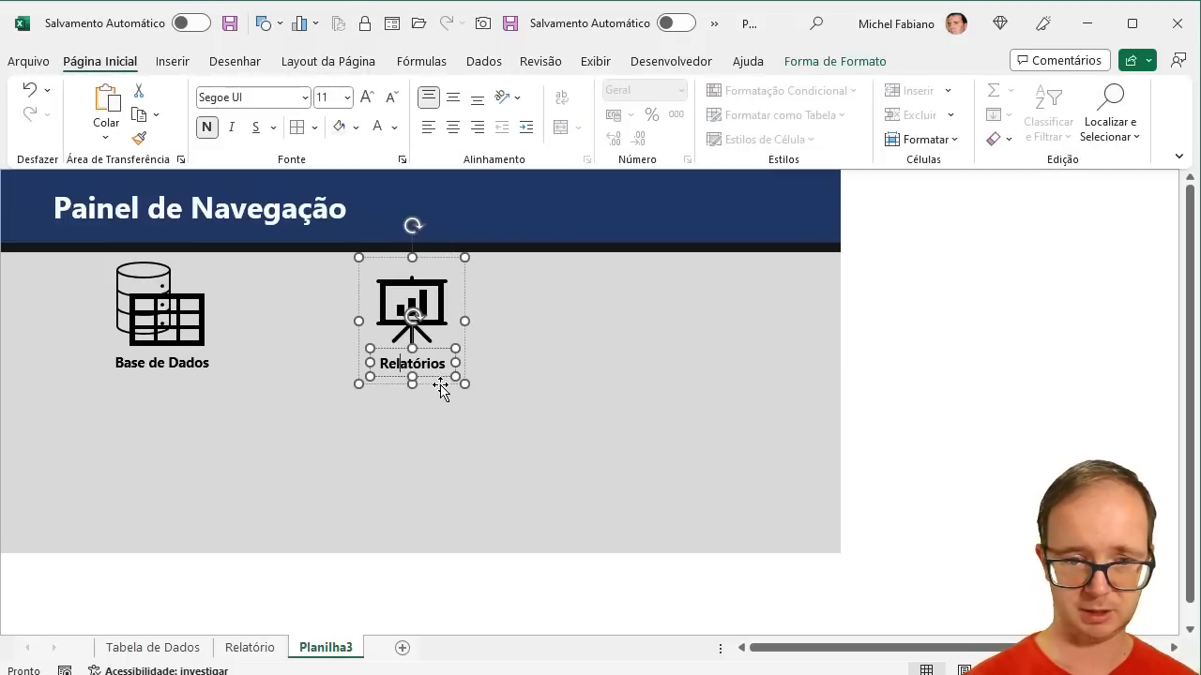
mouse_move(385, 378)
left_mouse_down()
mouse_move(499, 374)
mouse_move(405, 379)
left_mouse_up()
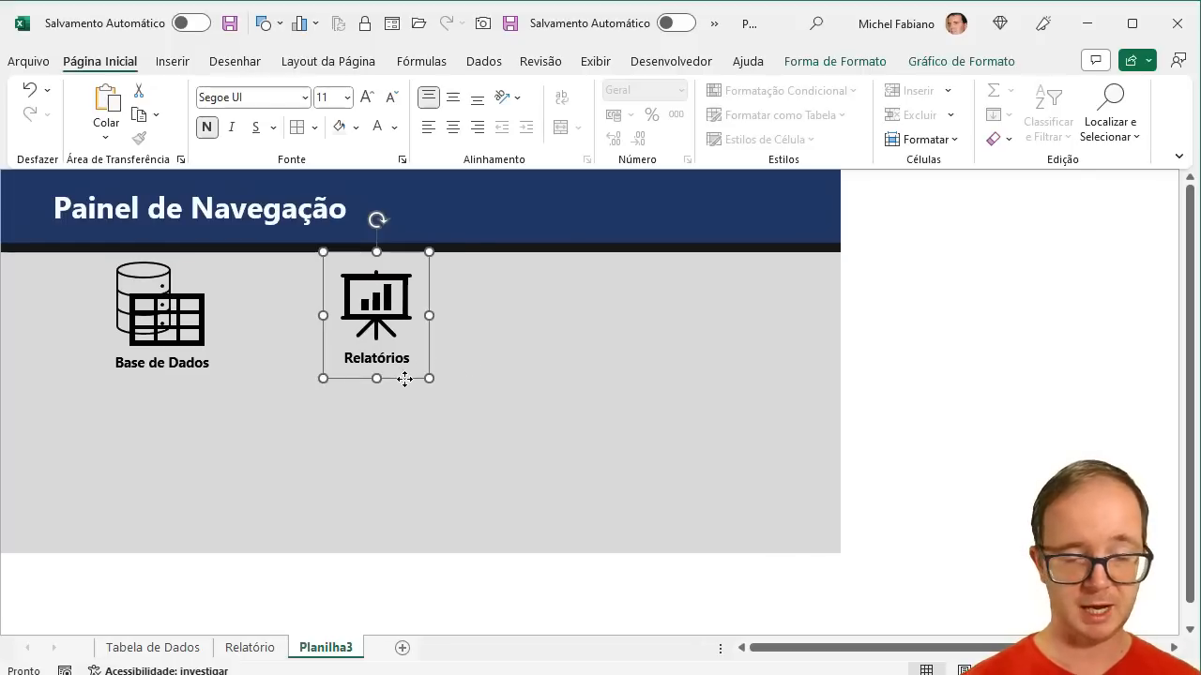
- Hyperlink the "Relatórios" group to cell A1 of the Relatório sheet in this document, and follow the link to test it
key("ctrl+k")
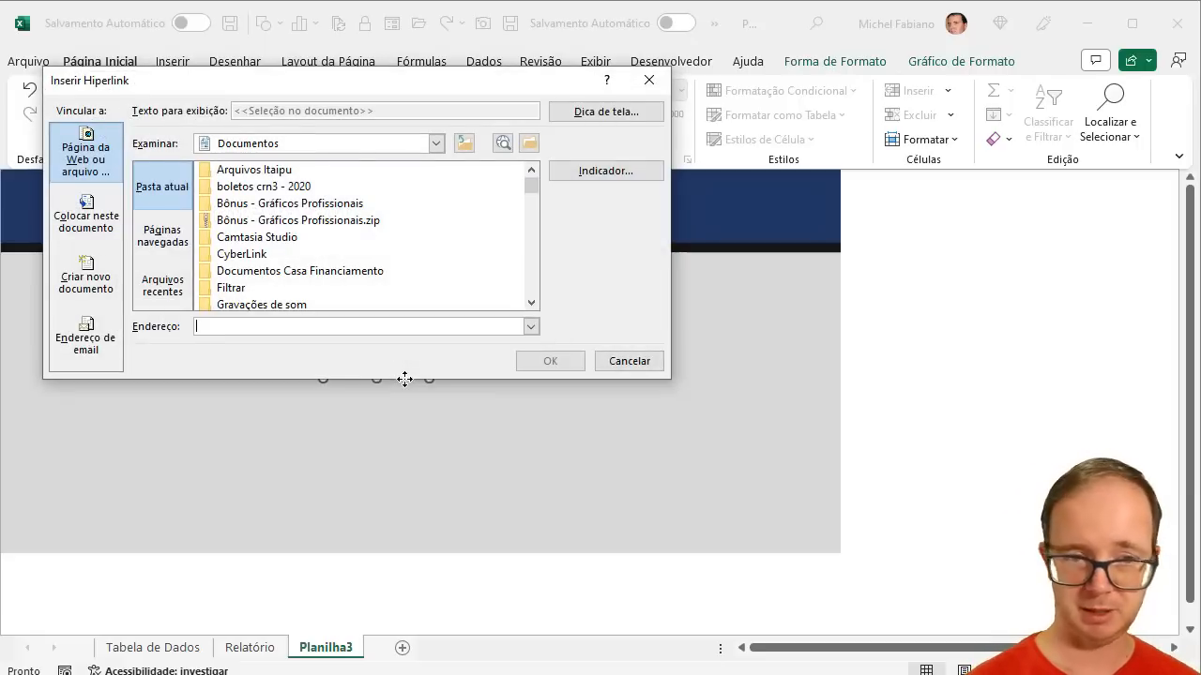
left_click(89, 215)
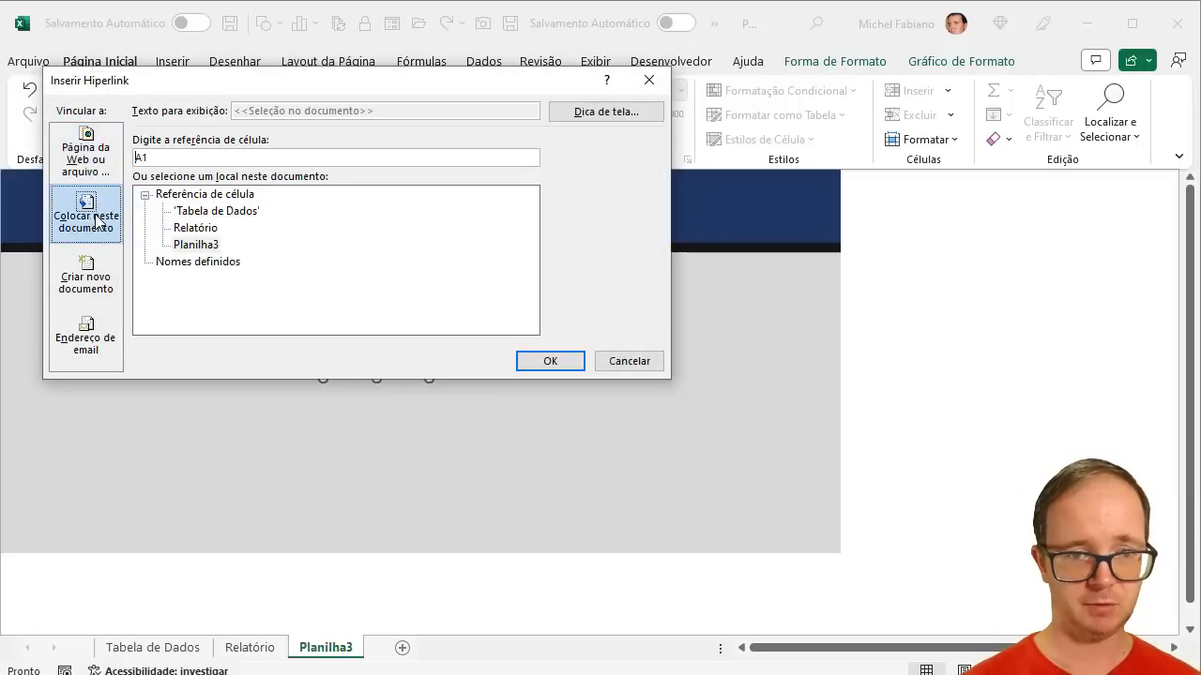
left_click(208, 229)
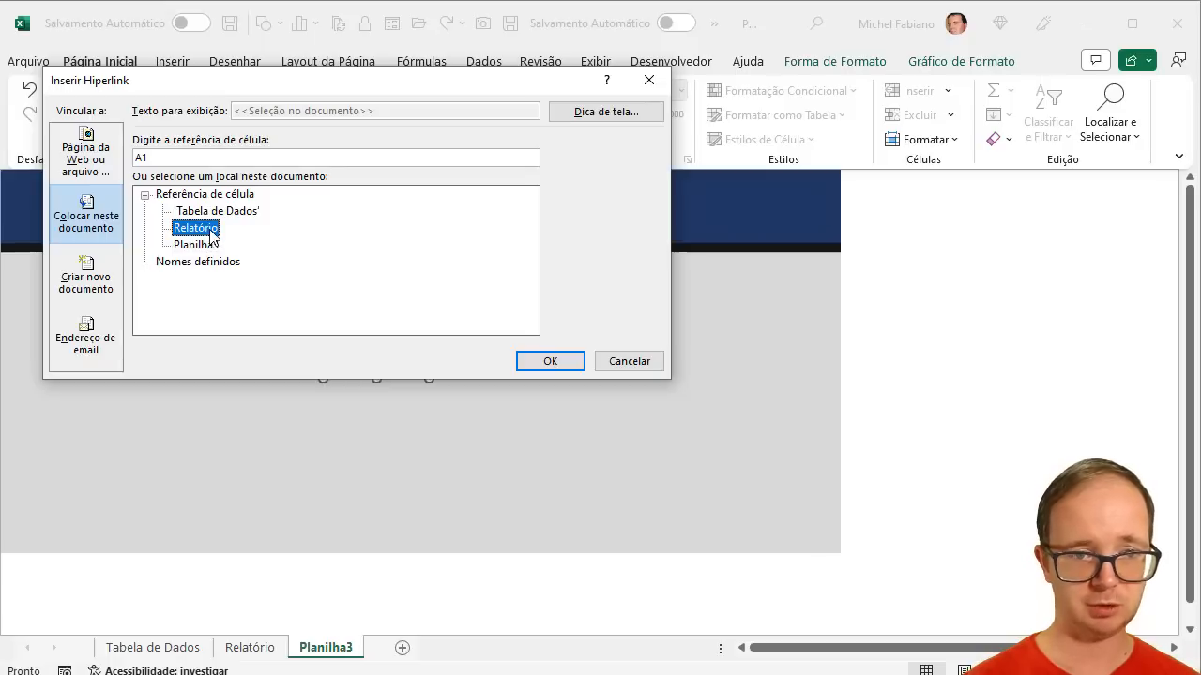
left_click(554, 361)
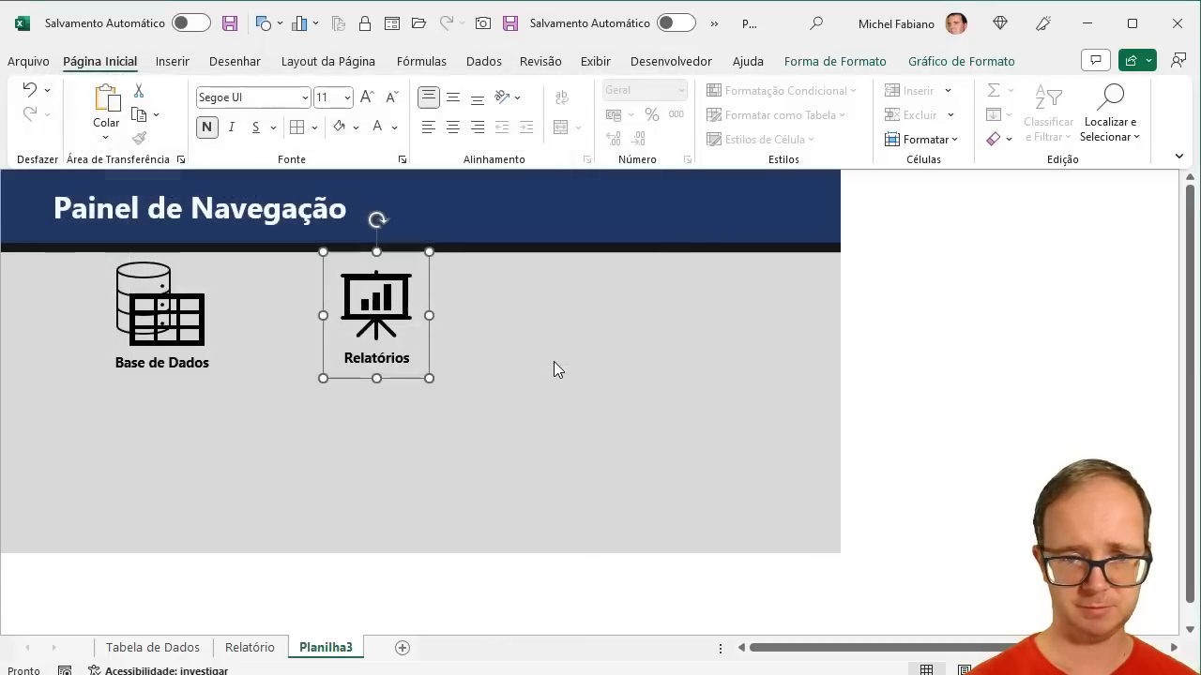
left_click(554, 361)
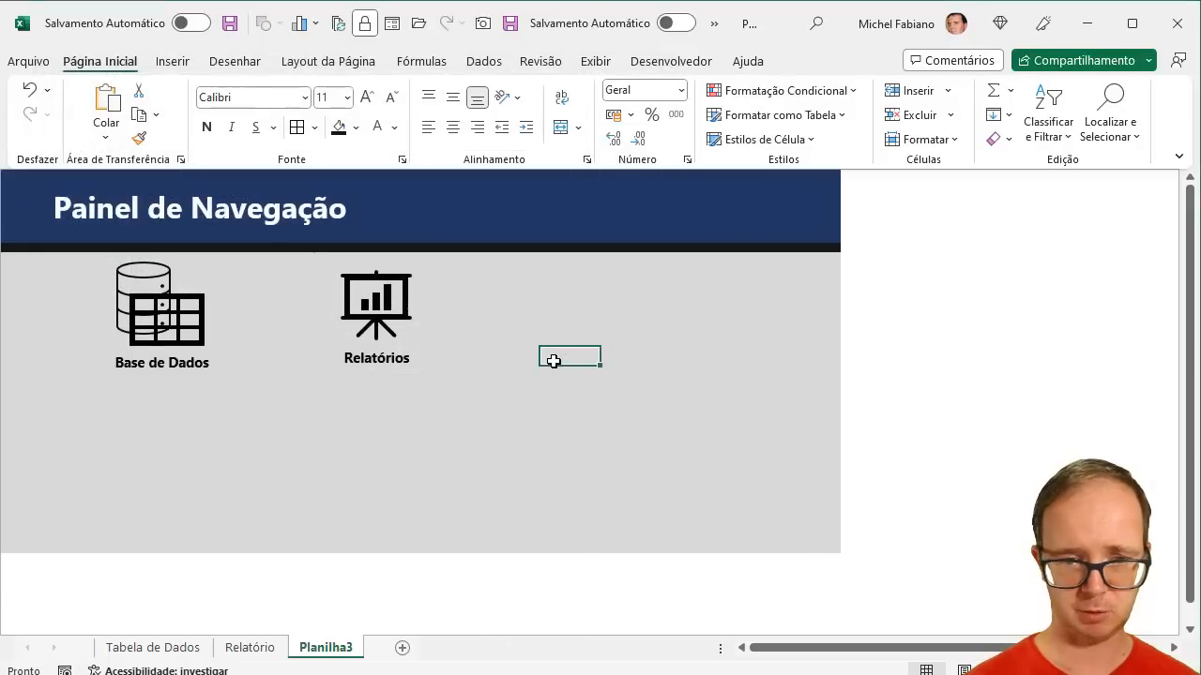
left_click(385, 305)
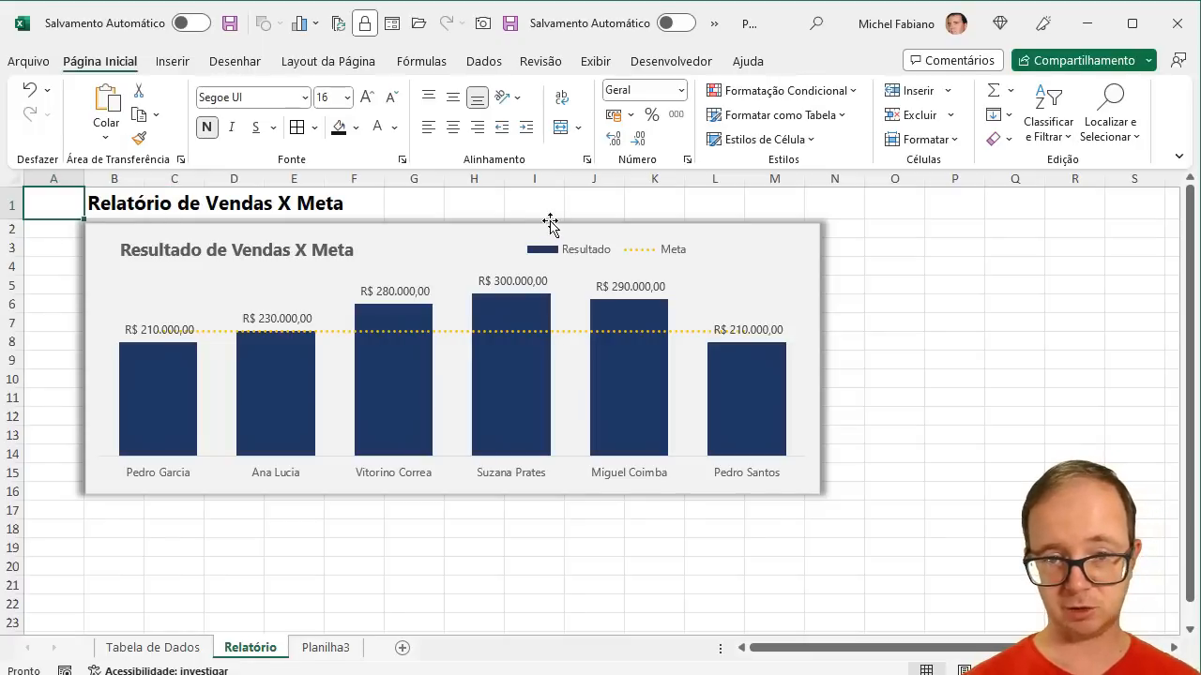
- Move the sales chart down about two rows, then fill row 1 with near-black and make its title white and two font sizes larger
left_click_drag(549, 221, 552, 251)
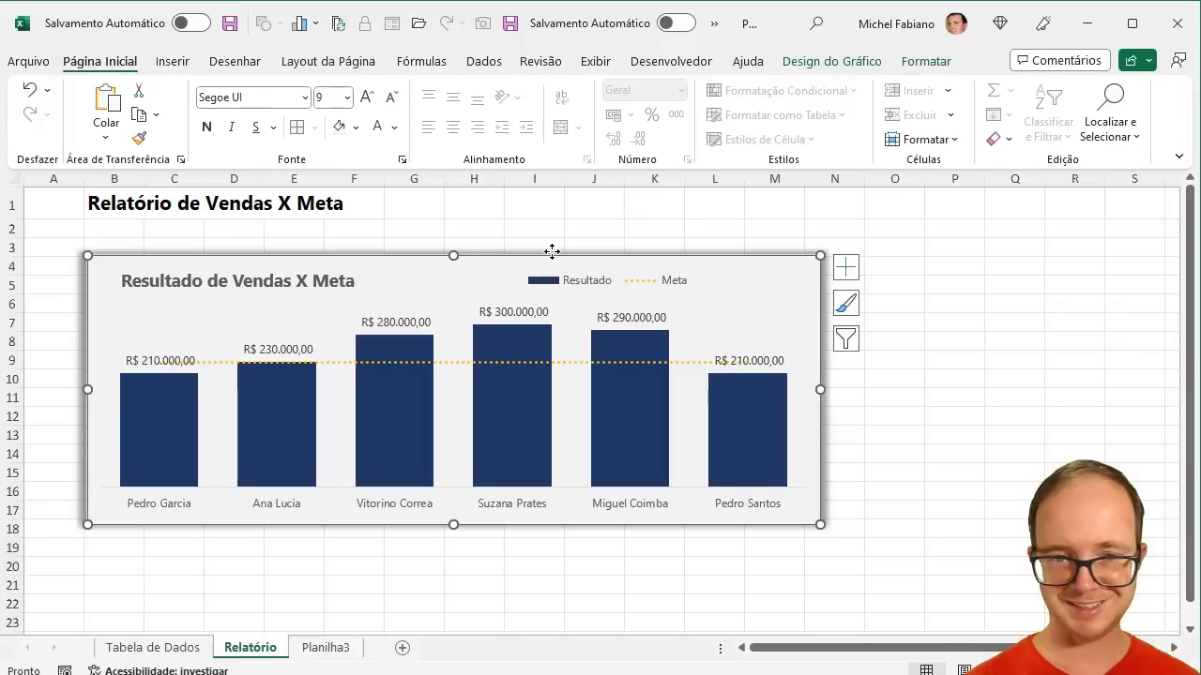
left_click(11, 206)
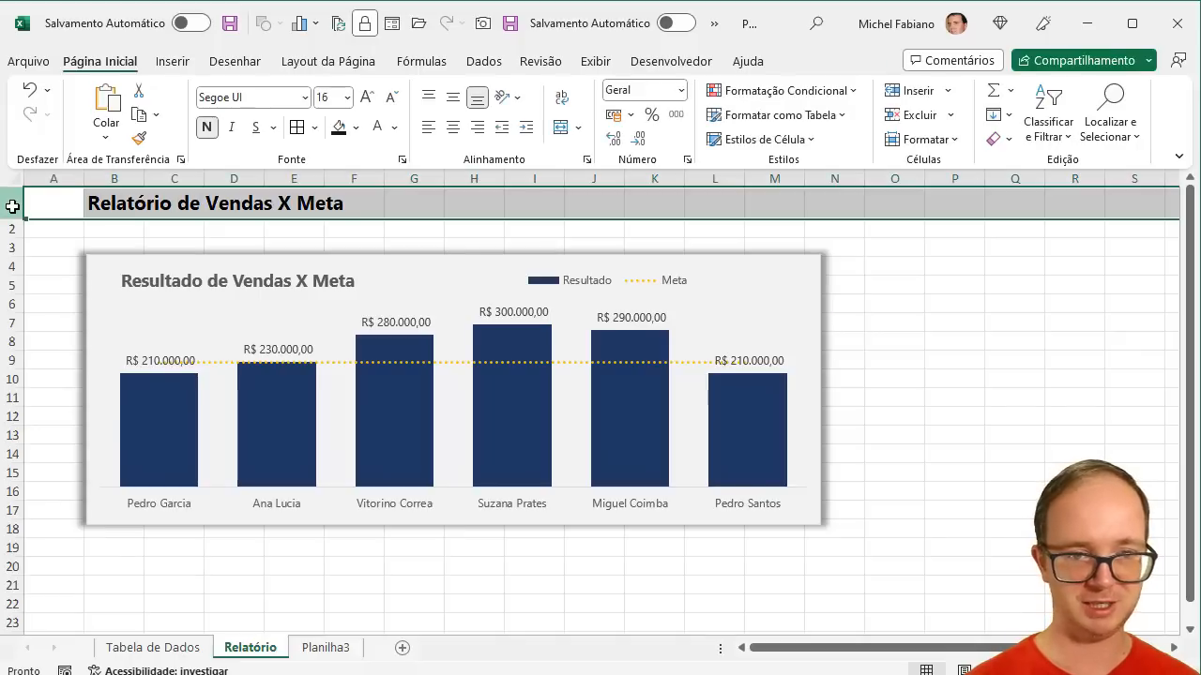
left_click(339, 127)
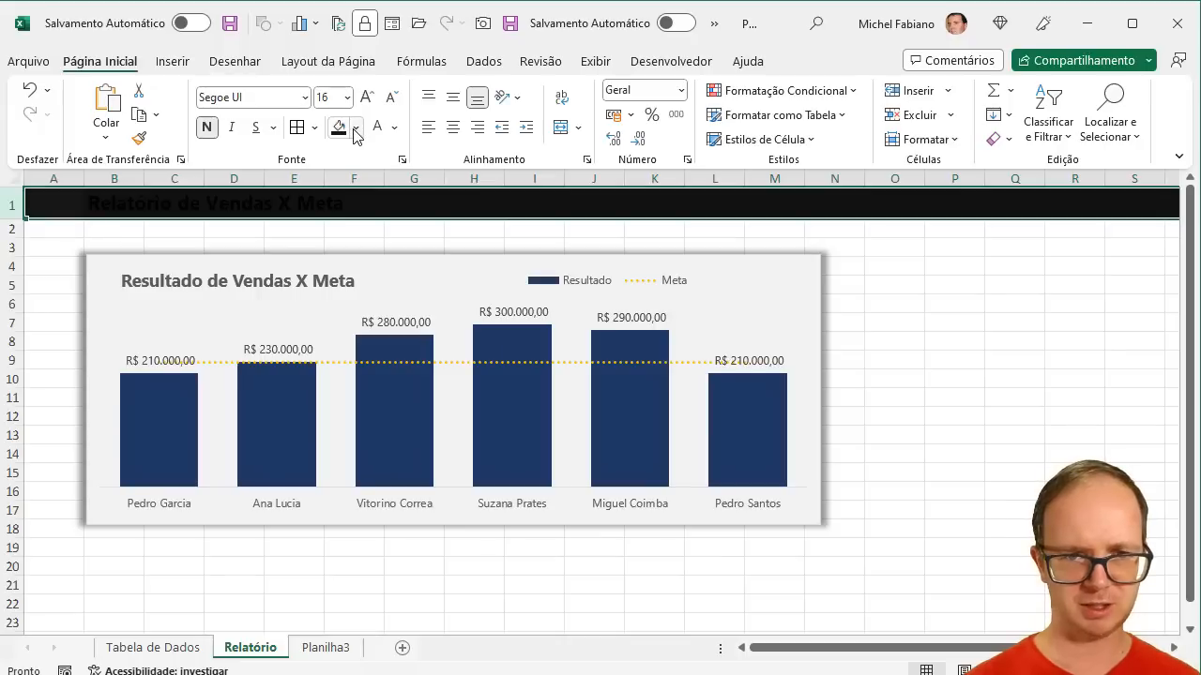
left_click(377, 127)
left_click(367, 97)
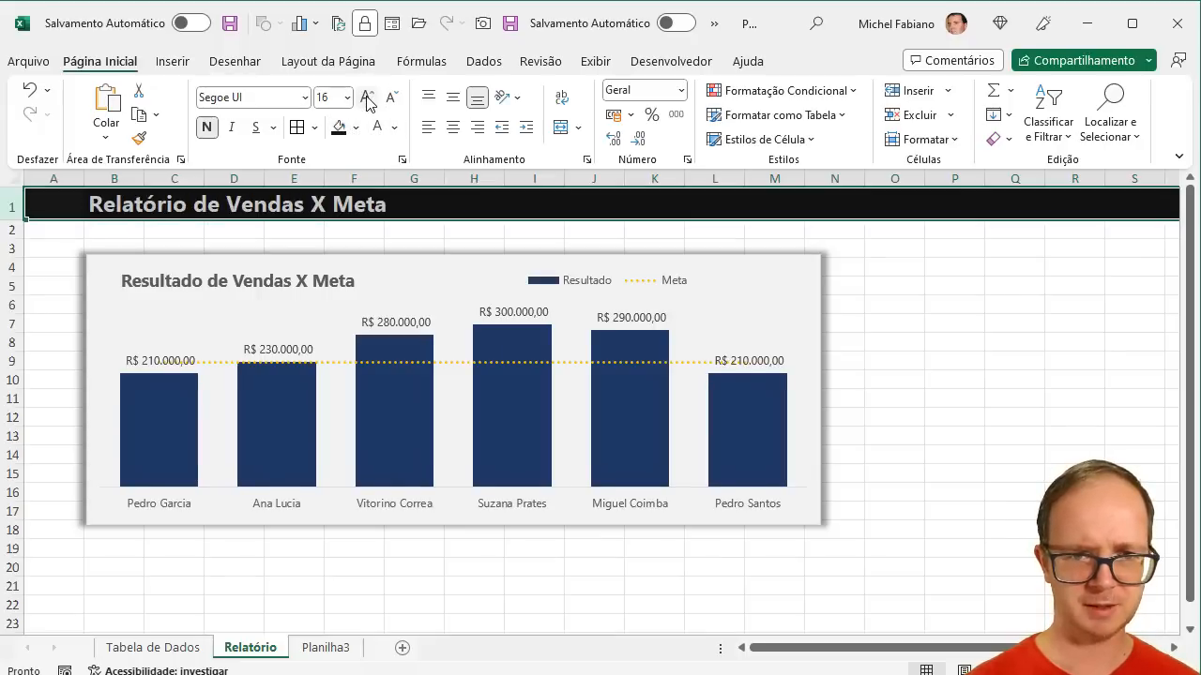
left_click(366, 97)
- Fill row 2 with the darkest theme blue and reduce its height to a thin strip under the title
left_click(9, 236)
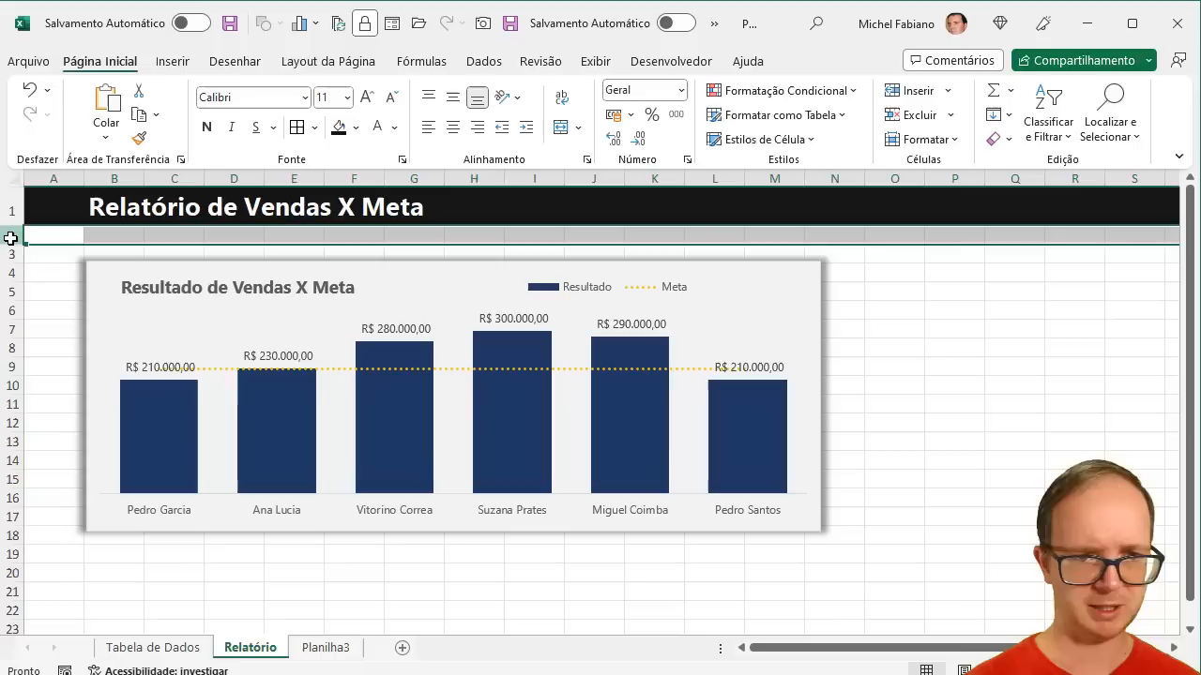
left_click(355, 128)
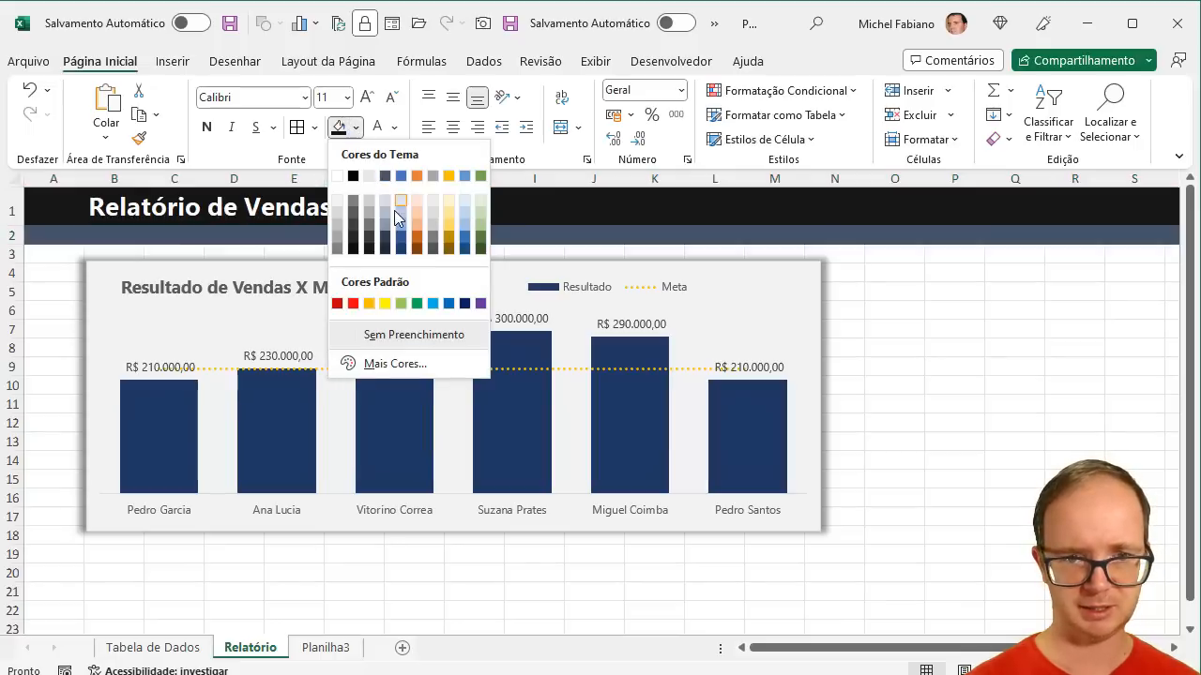
left_click(401, 250)
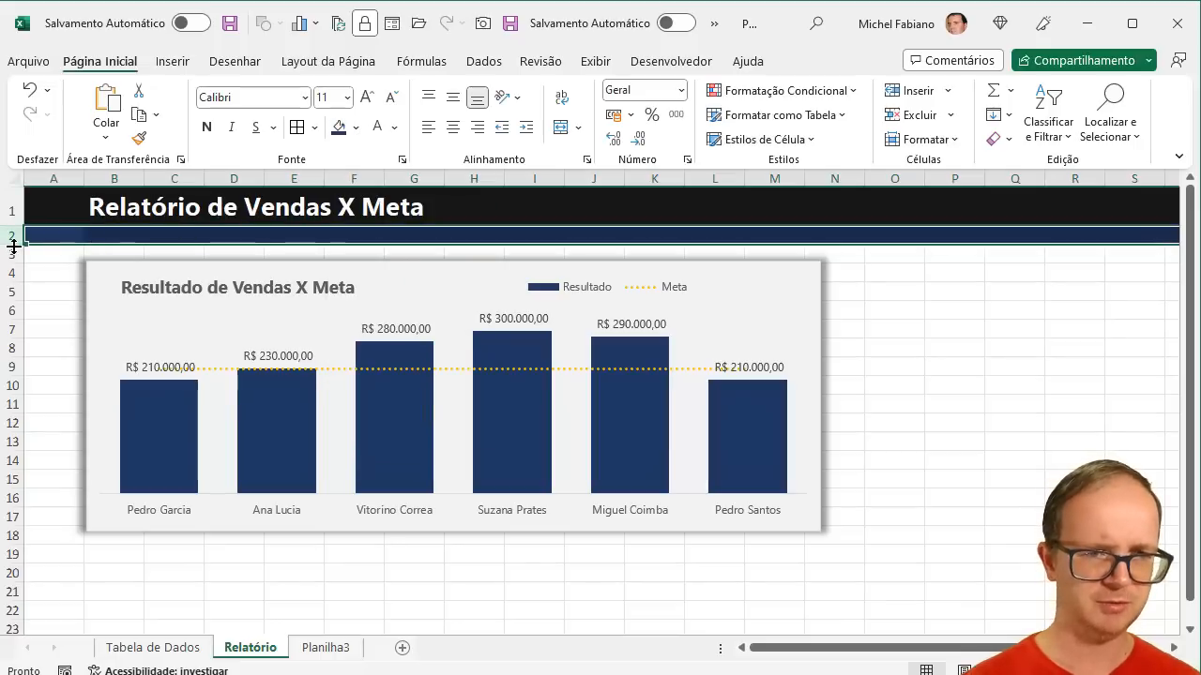
left_click_drag(20, 244, 21, 237)
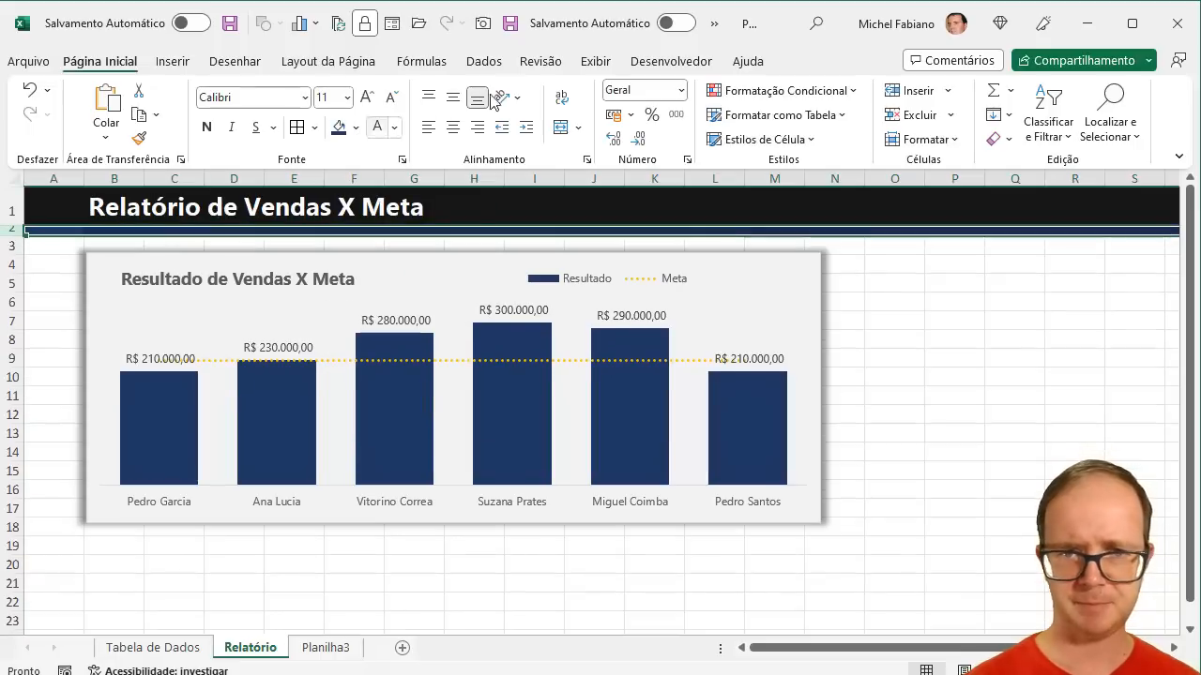
- Hide the gridlines and the row and column headings on the Relatório sheet, keeping the formula bar hidden
left_click(595, 61)
left_click(528, 139)
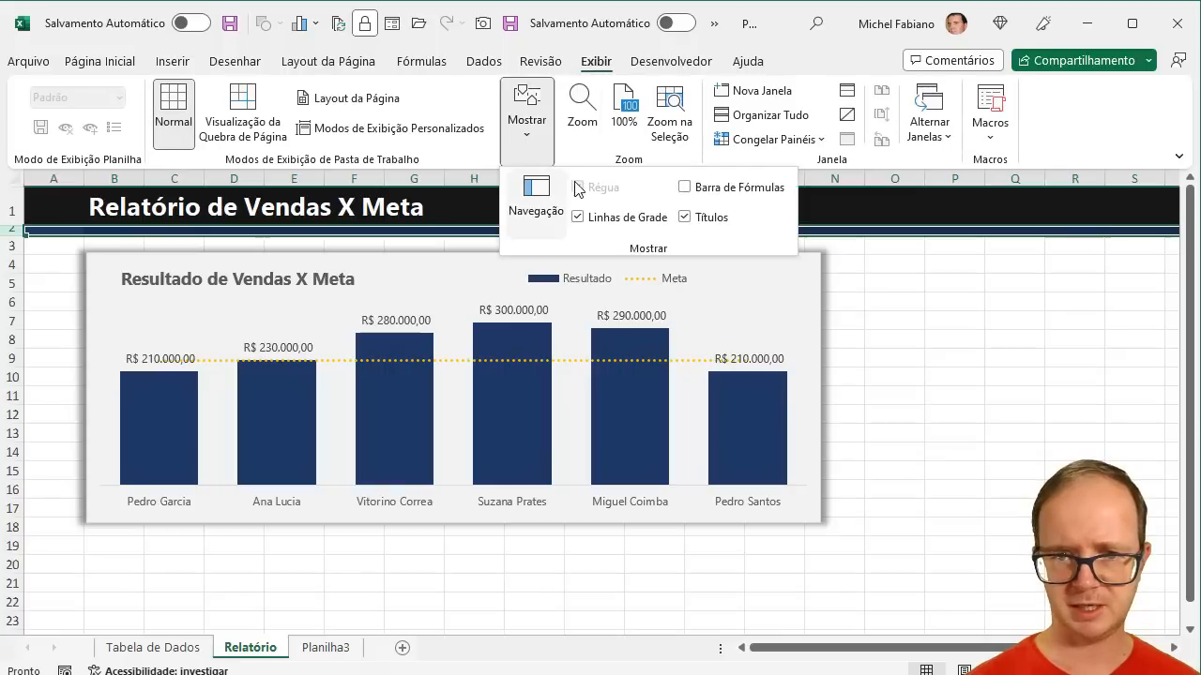
left_click(600, 221)
left_click(692, 191)
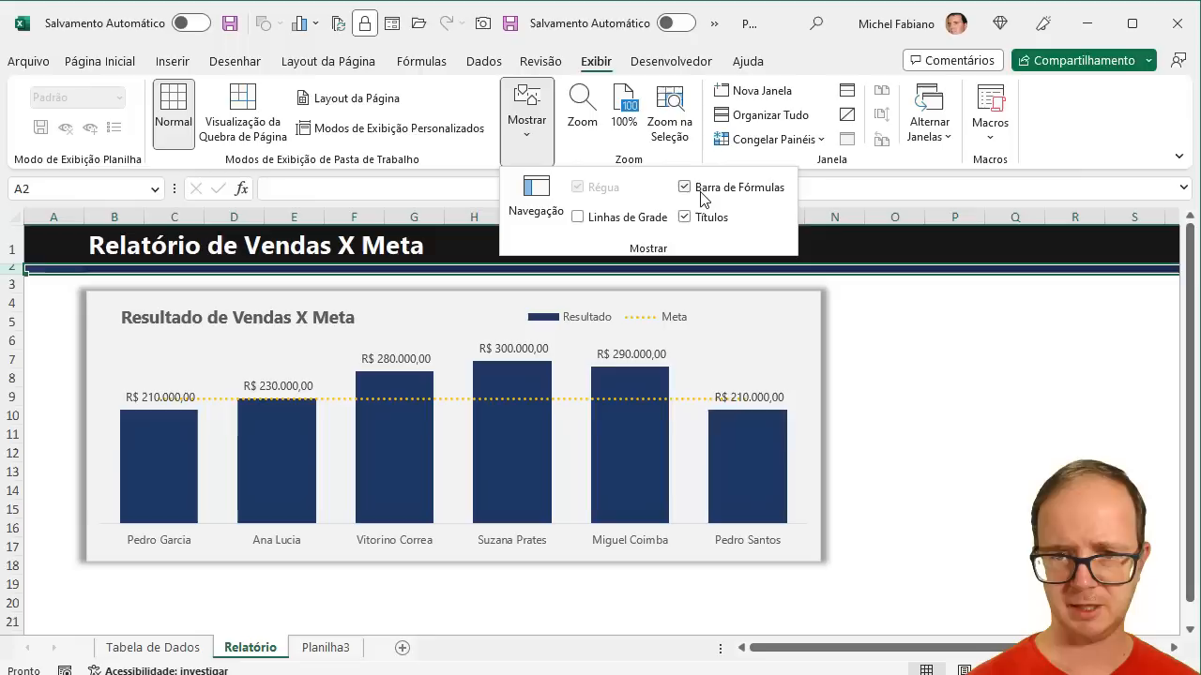
left_click(684, 187)
left_click(699, 223)
left_click(923, 304)
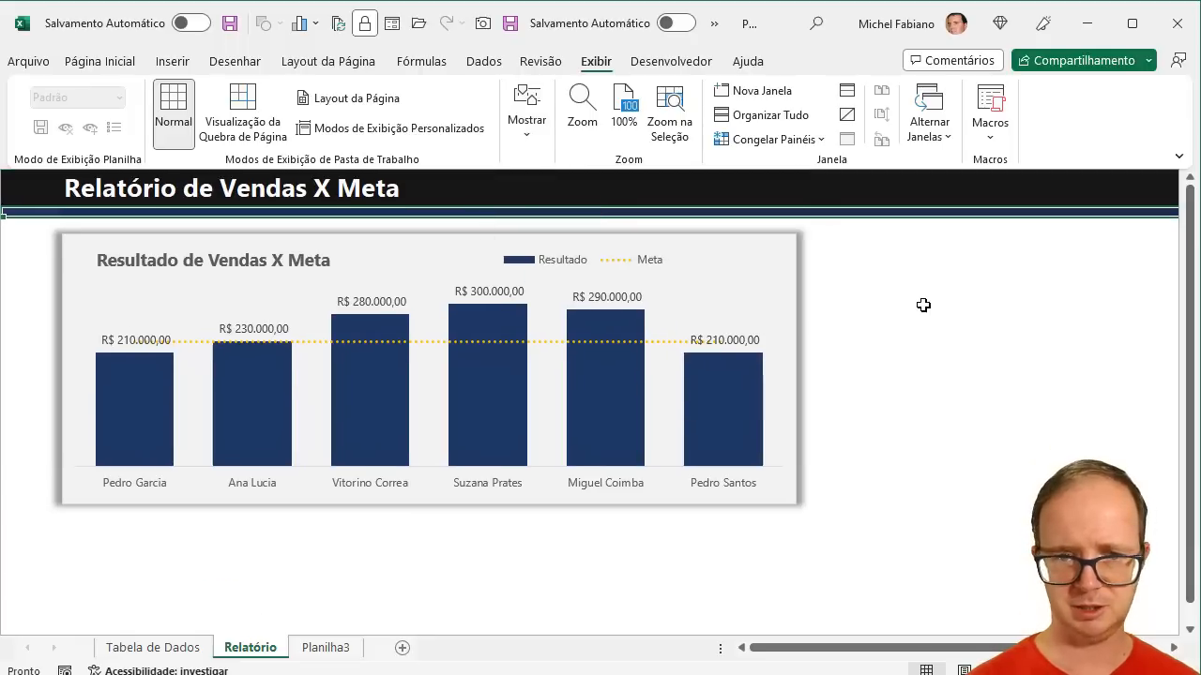
- Draw a rounded rectangle about 3.25 cm wide and 0.69 cm high in the black header beside the report title
left_click(173, 62)
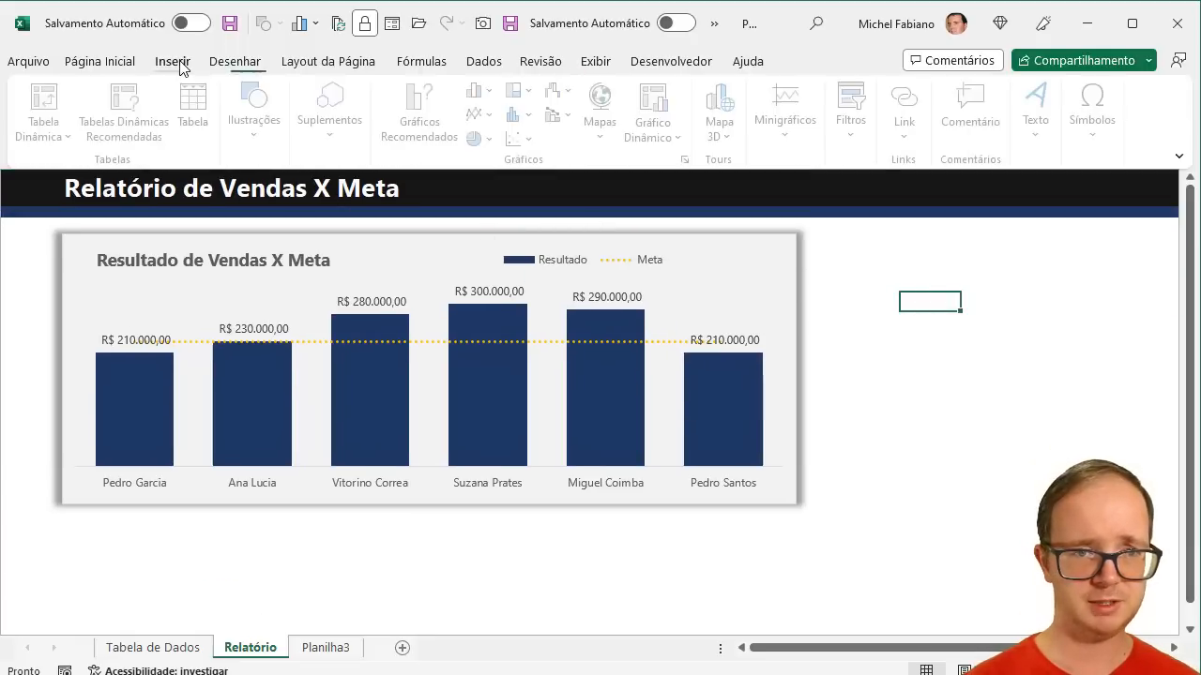
left_click(268, 137)
left_click(313, 236)
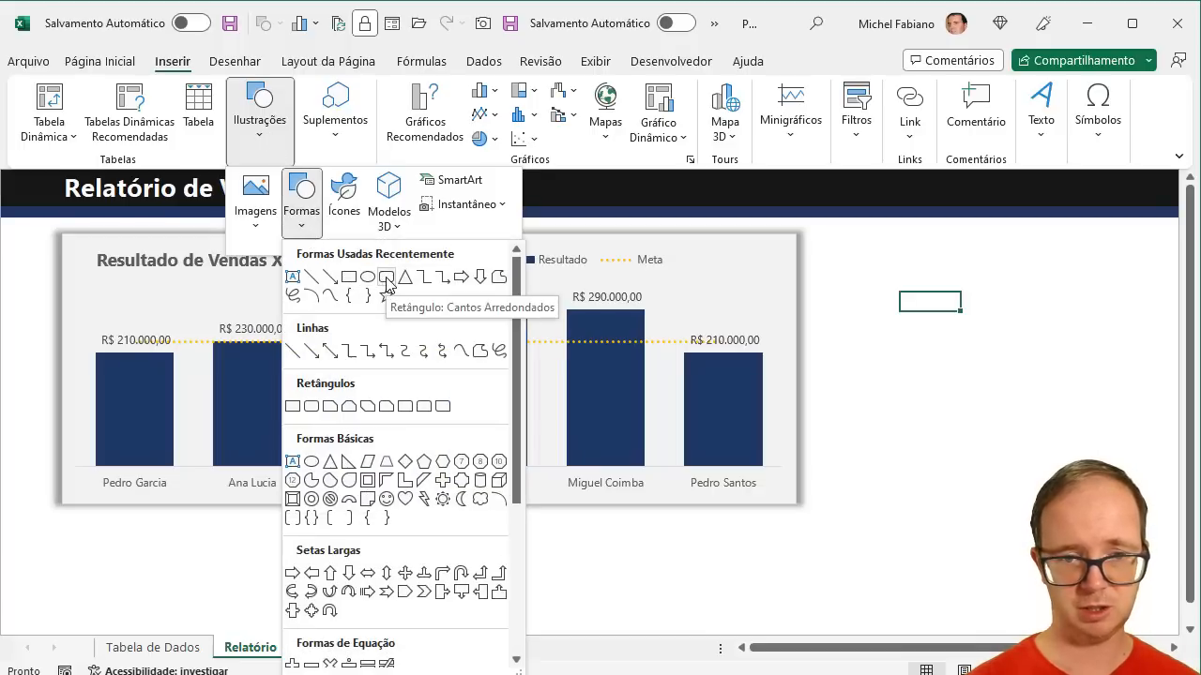
left_click(386, 278)
left_click_drag(494, 175, 610, 200)
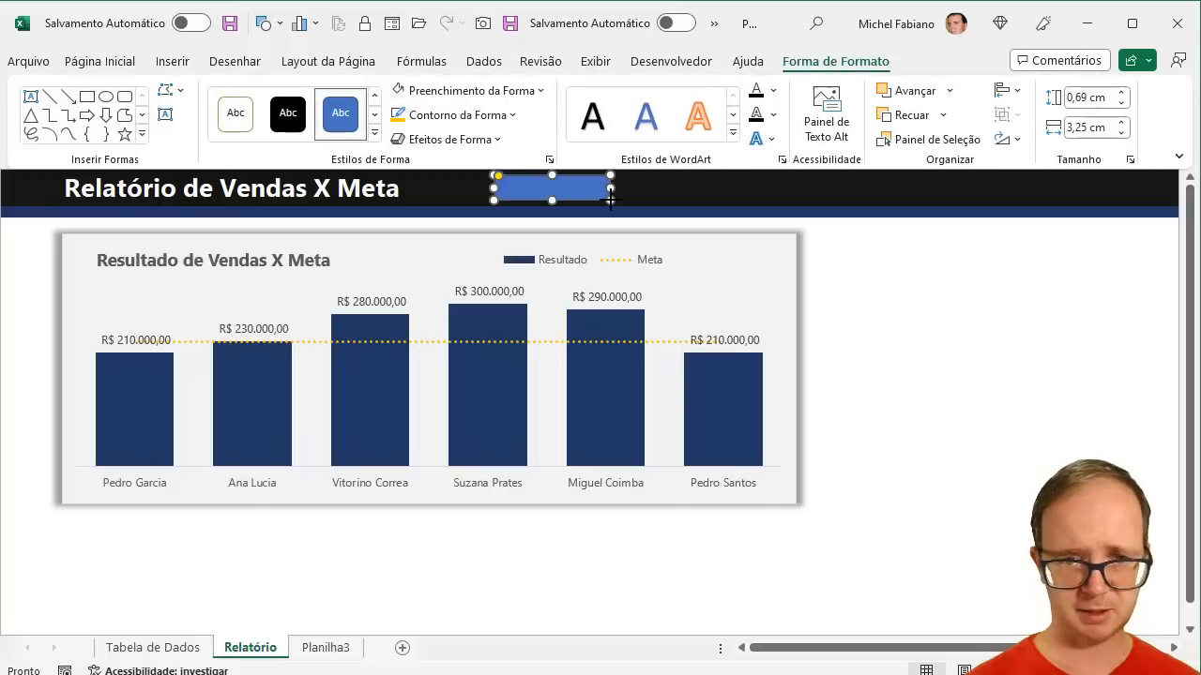
- Apply the intense-effect blue theme style to the rounded rectangle and enter the text "Menu Principal" in it
left_click(375, 133)
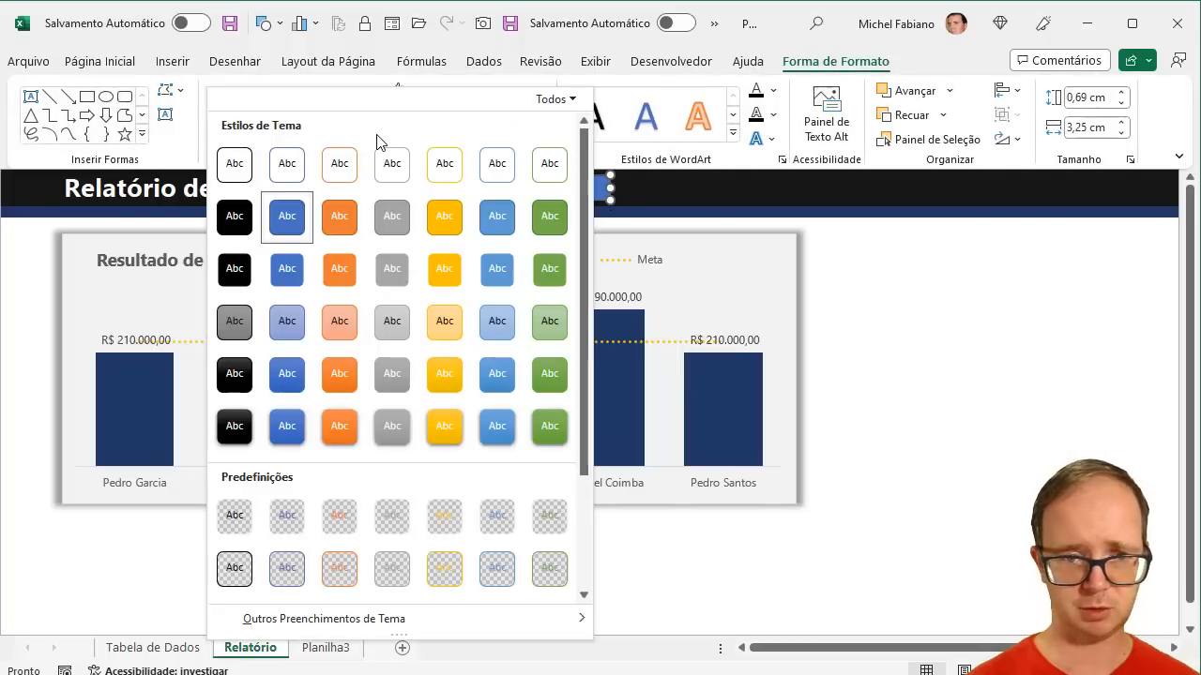
left_click(291, 428)
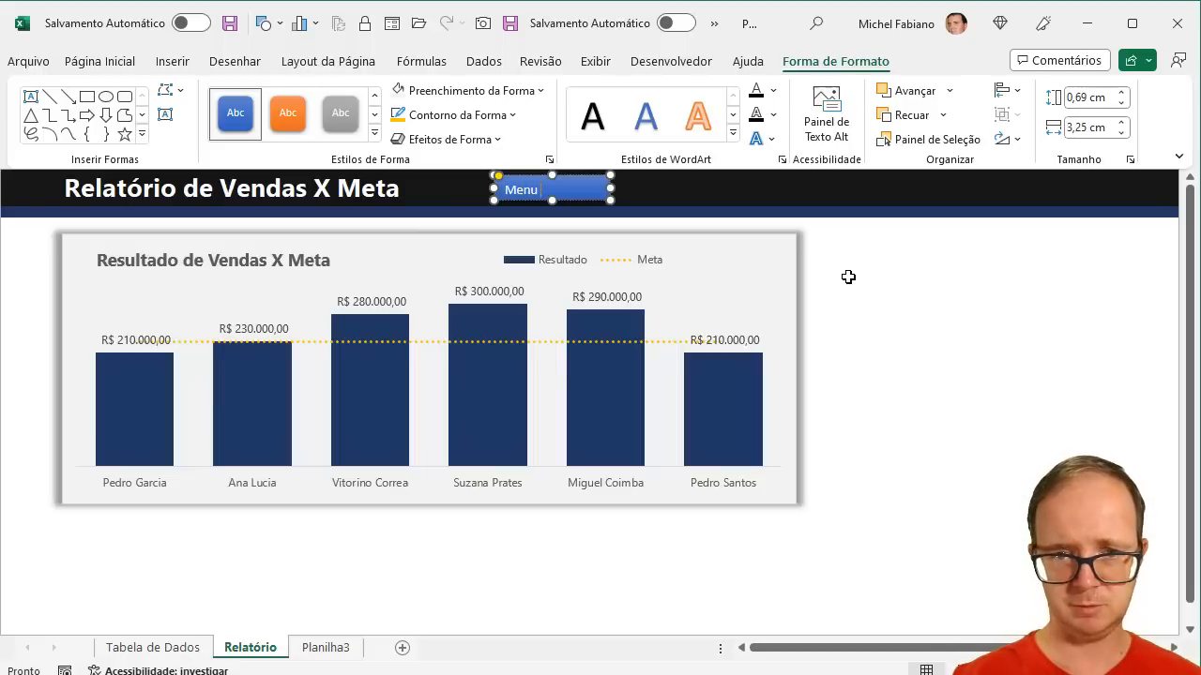
type("incipal")
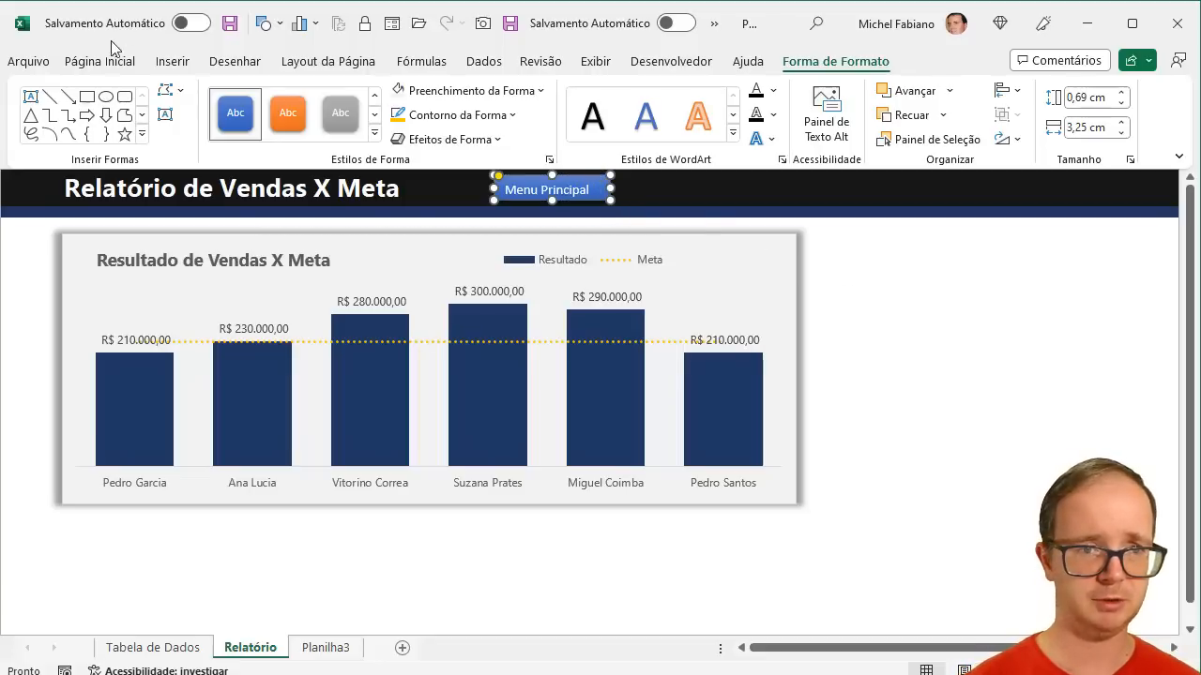
- Format the "Menu Principal" text as bold Segoe UI, centered horizontally and vertically, and widen the button to fit it on one line
left_click(99, 61)
left_click(282, 105)
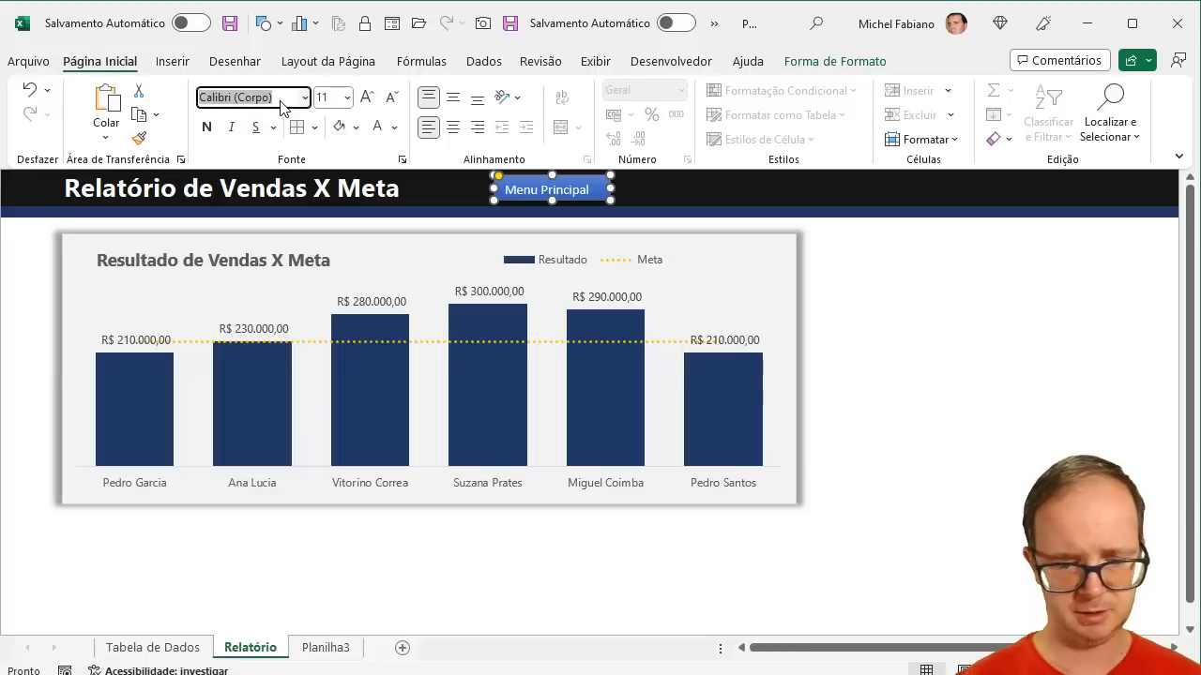
type("Segoe UI")
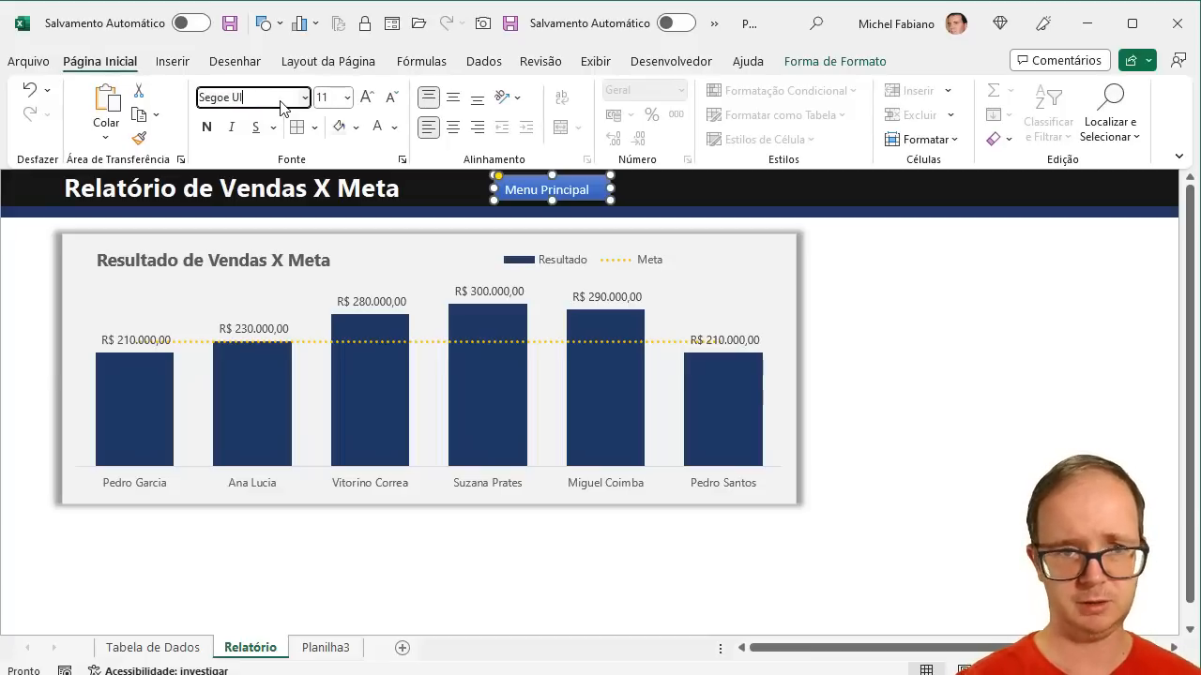
left_click(453, 98)
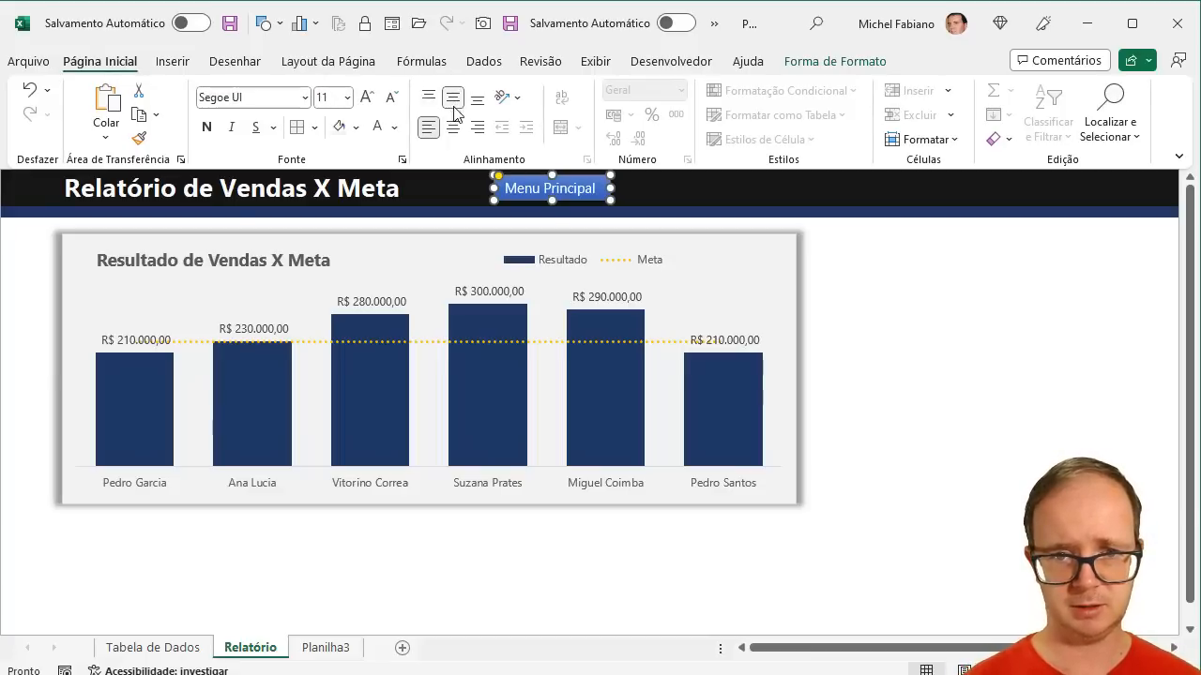
left_click(453, 126)
left_click(207, 126)
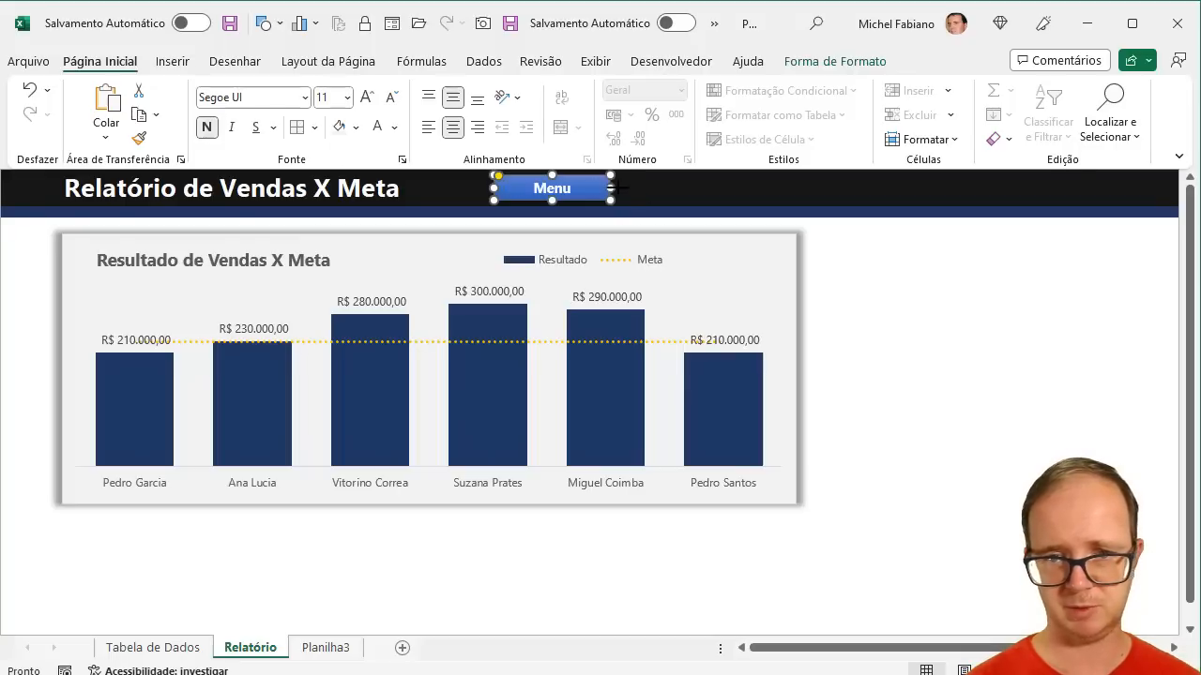
left_click_drag(616, 188, 646, 187)
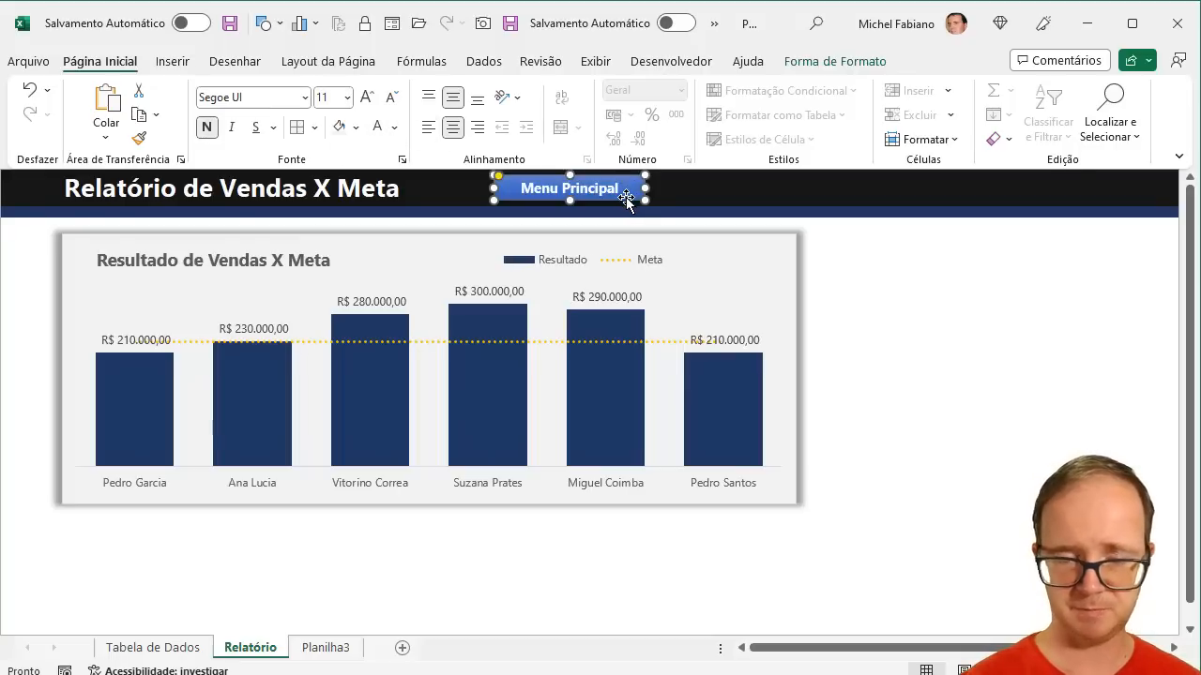
- Hyperlink the "Menu Principal" button on the Relatório sheet to cell A1 of Planilha3 in this workbook
key("ctrl+k")
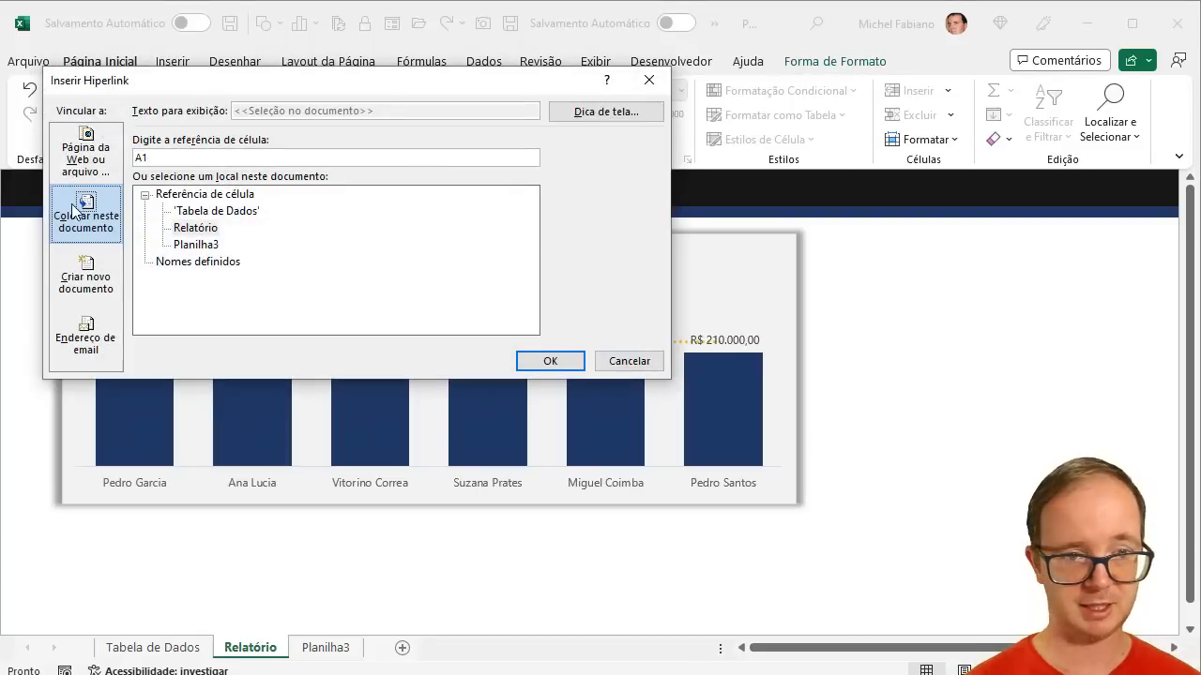
left_click(209, 246)
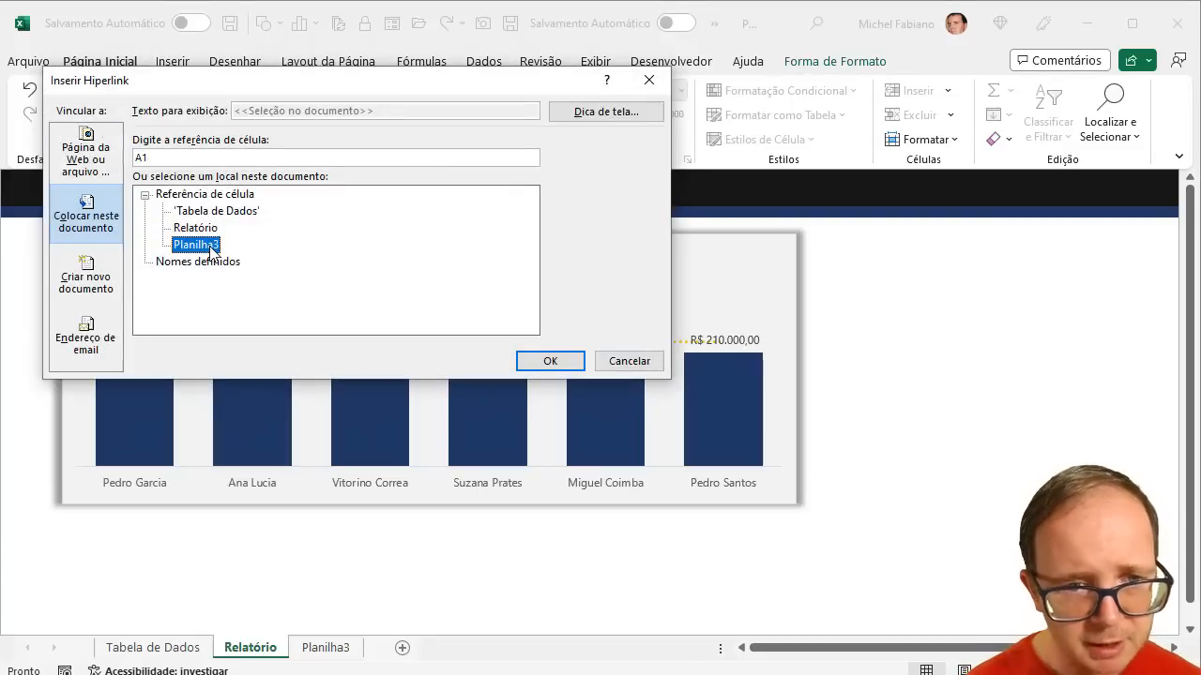
left_click(574, 364)
left_click(1025, 342)
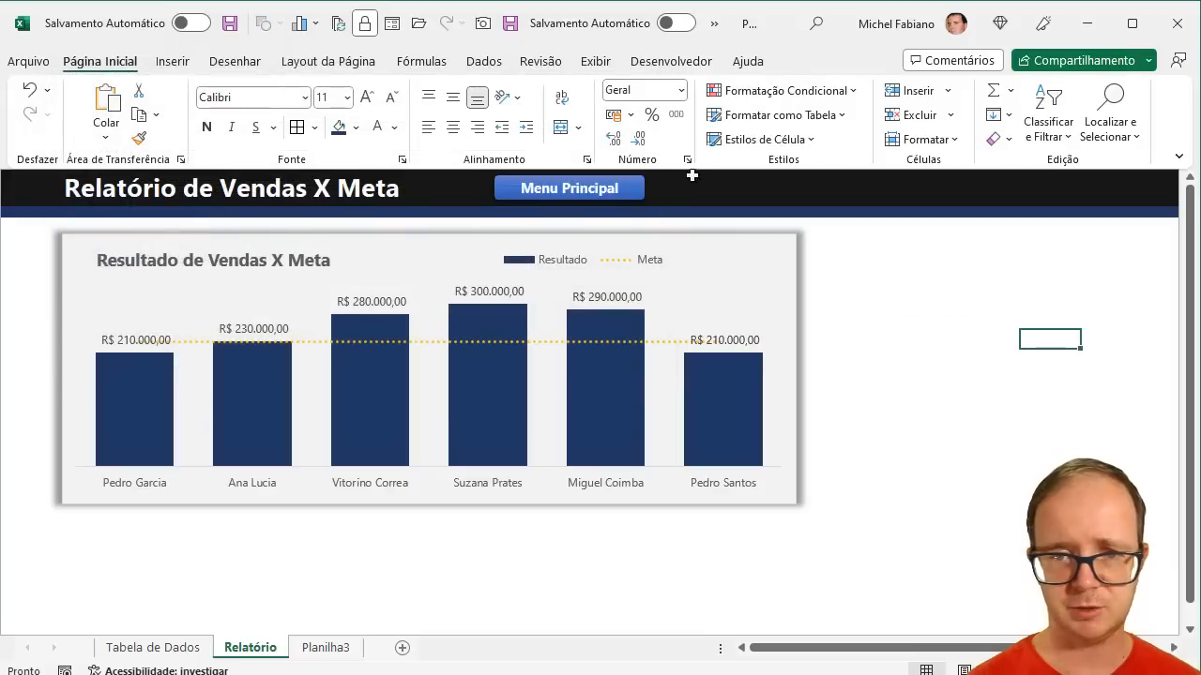
- Test the navigation back and forth between the "Menu Principal" button and the Relatórios icon on the navigation panel
left_click(608, 191)
left_click(410, 302)
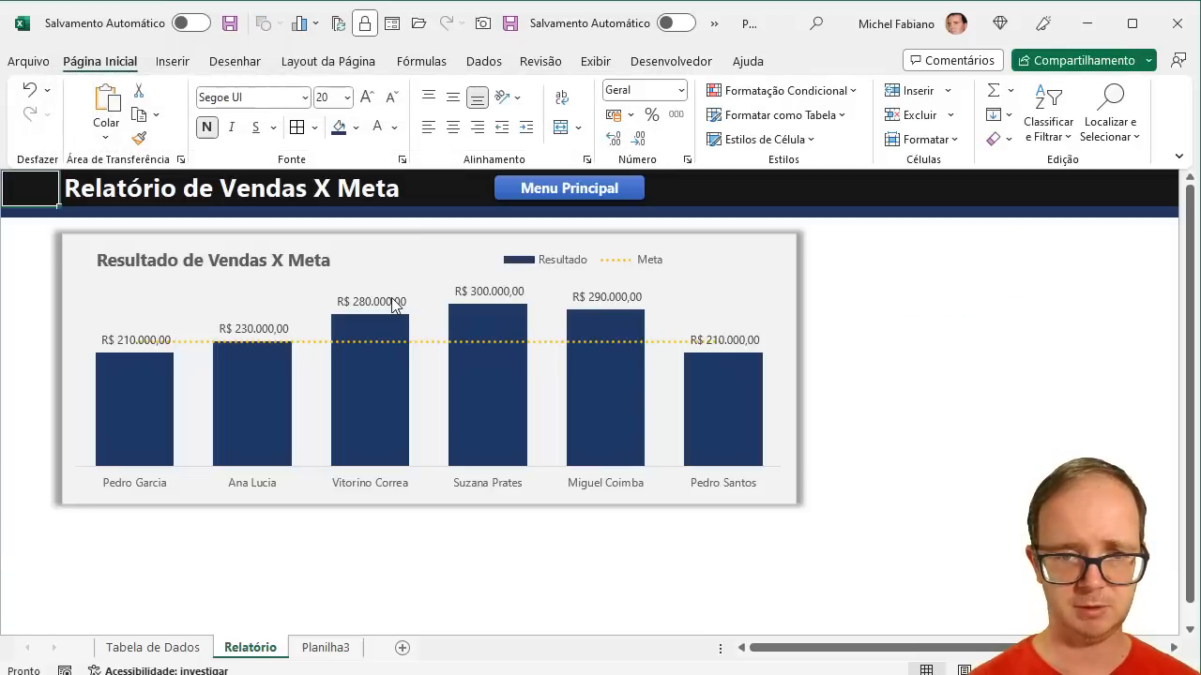
left_click(638, 195)
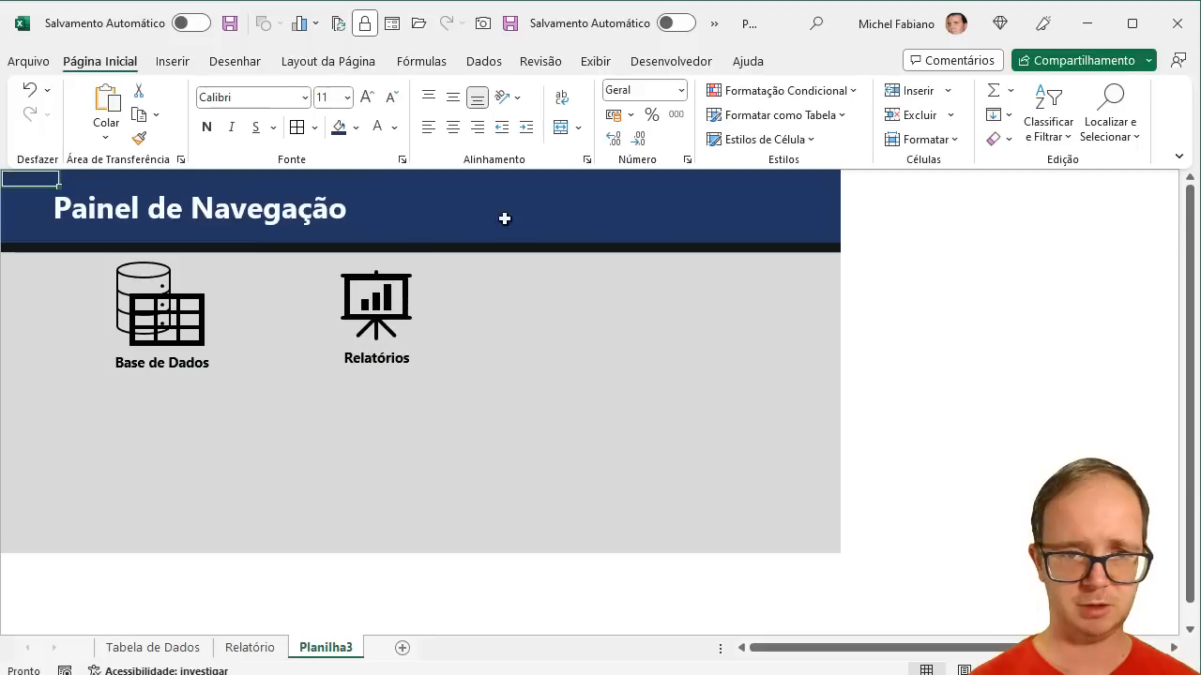
left_click(398, 298)
left_click(584, 186)
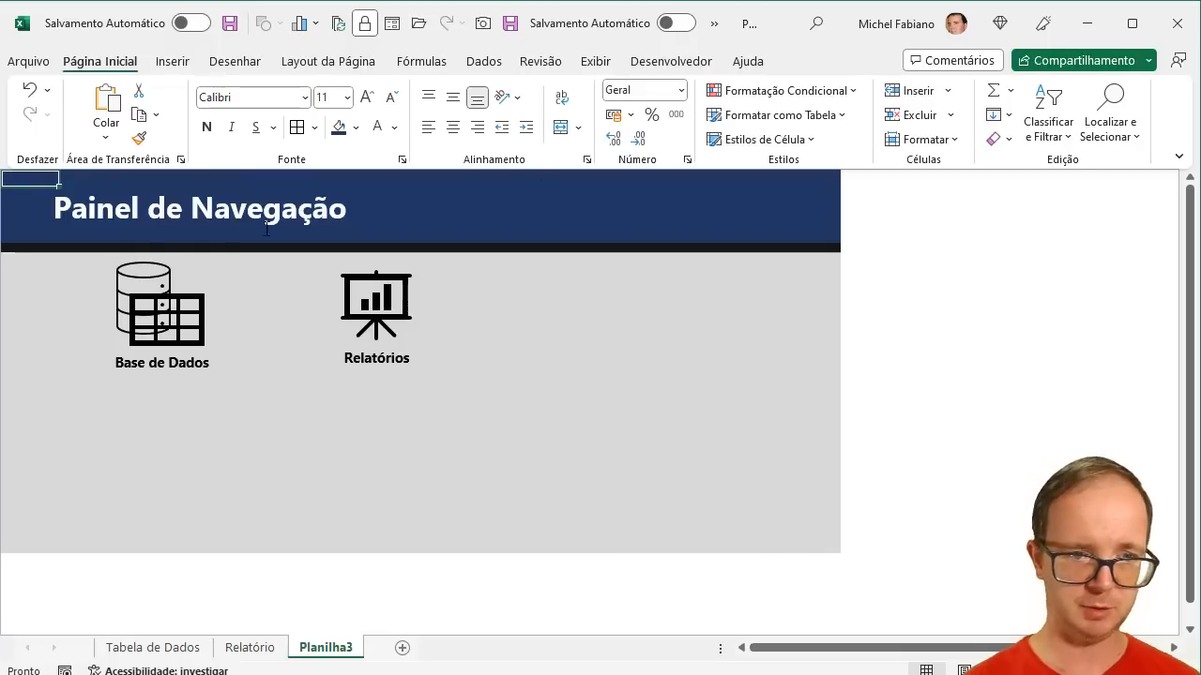
- Group the database icon, the table icon and the "Base de Dados" label into one object on the navigation panel
left_click(138, 277)
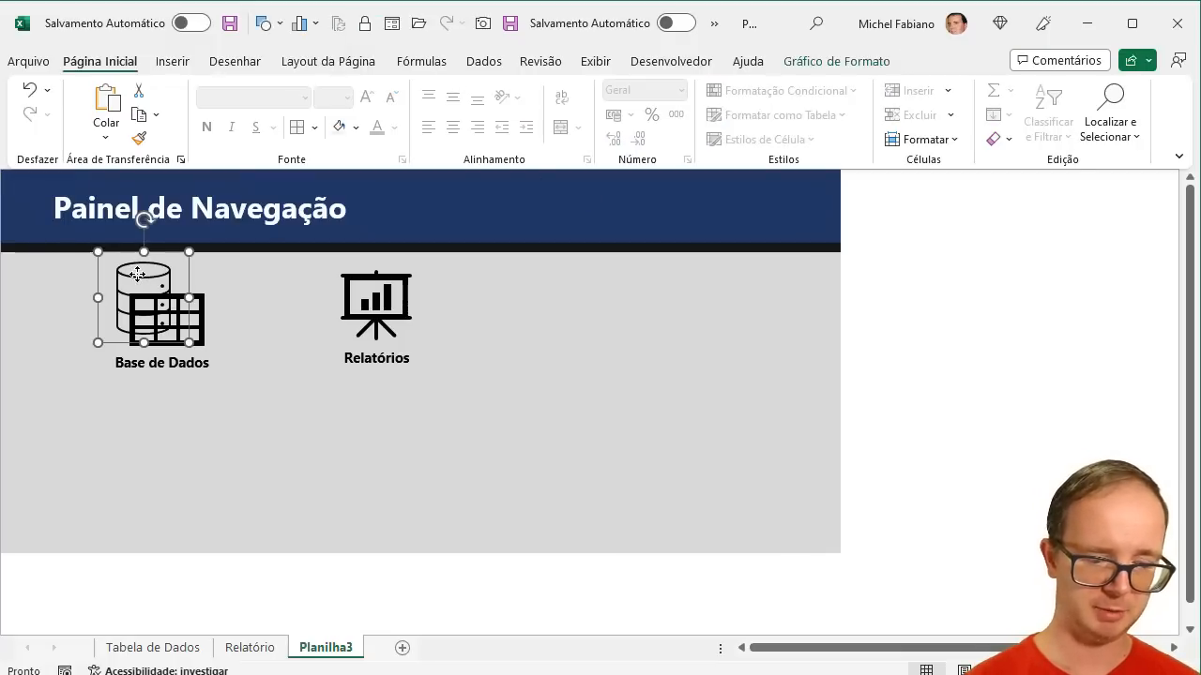
left_click(197, 308, "ctrl")
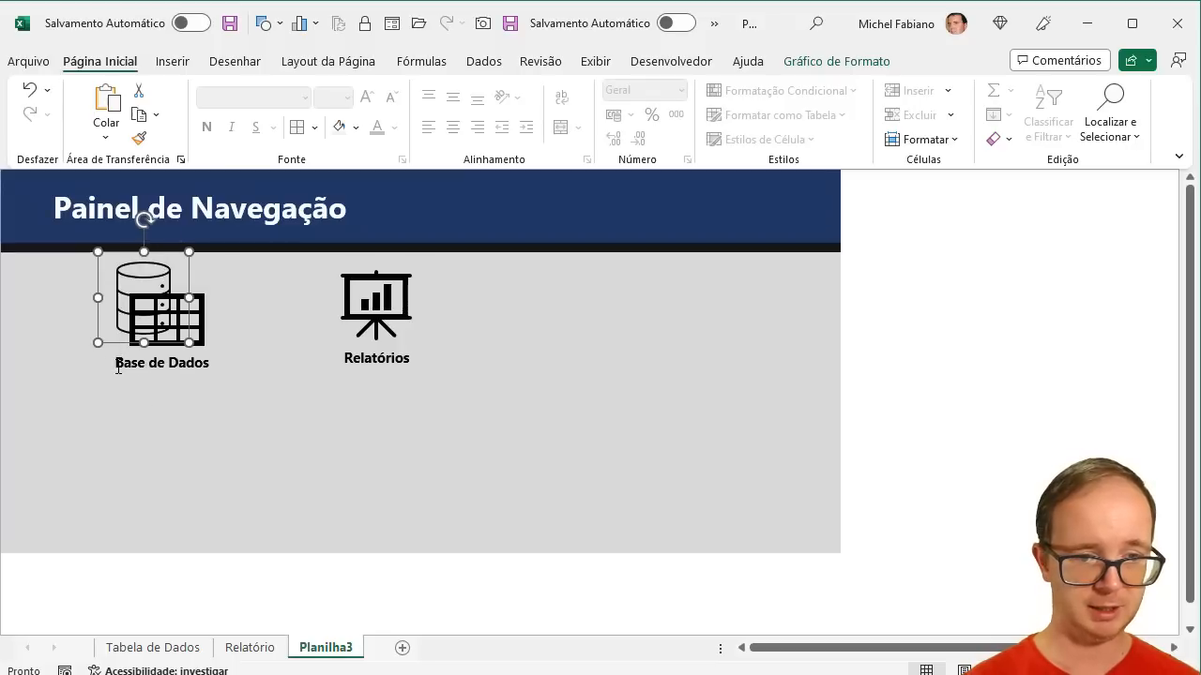
left_click(199, 349, "ctrl")
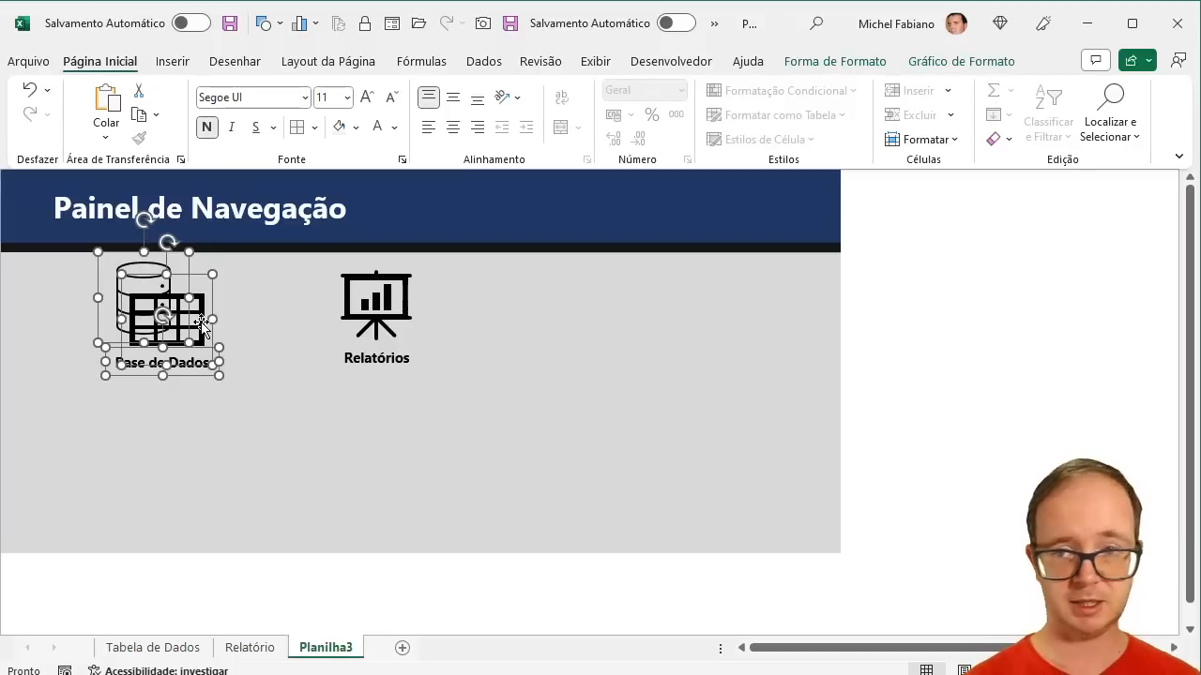
left_click(978, 66)
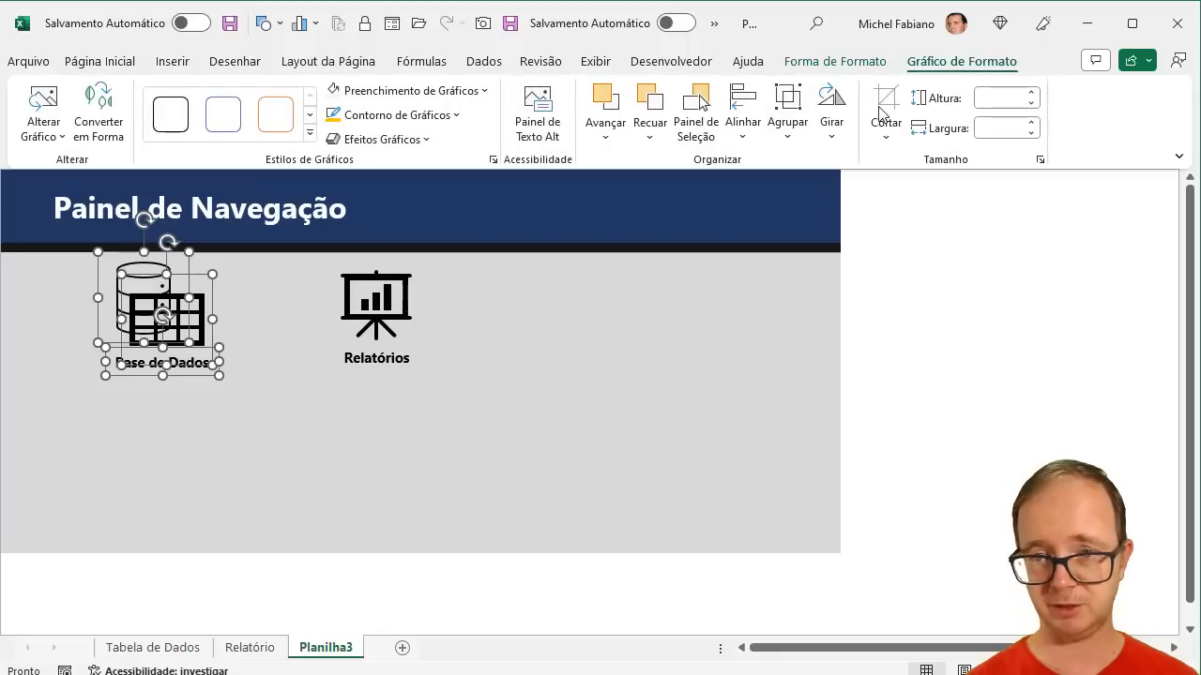
left_click(798, 108)
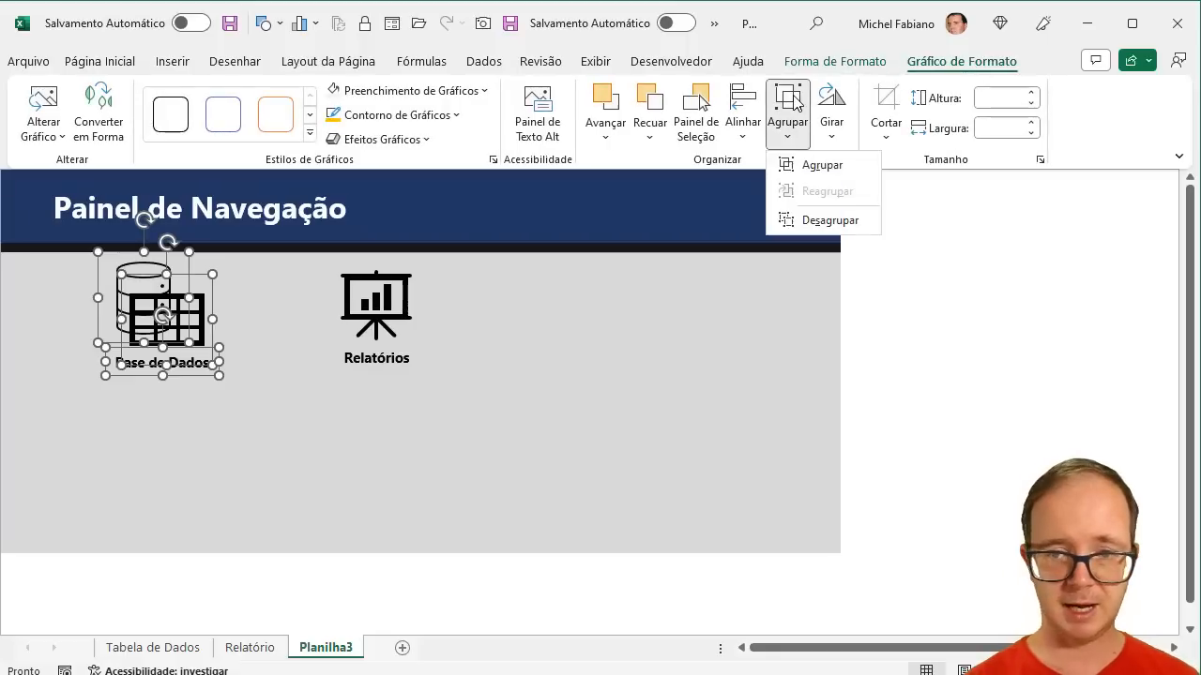
left_click(819, 167)
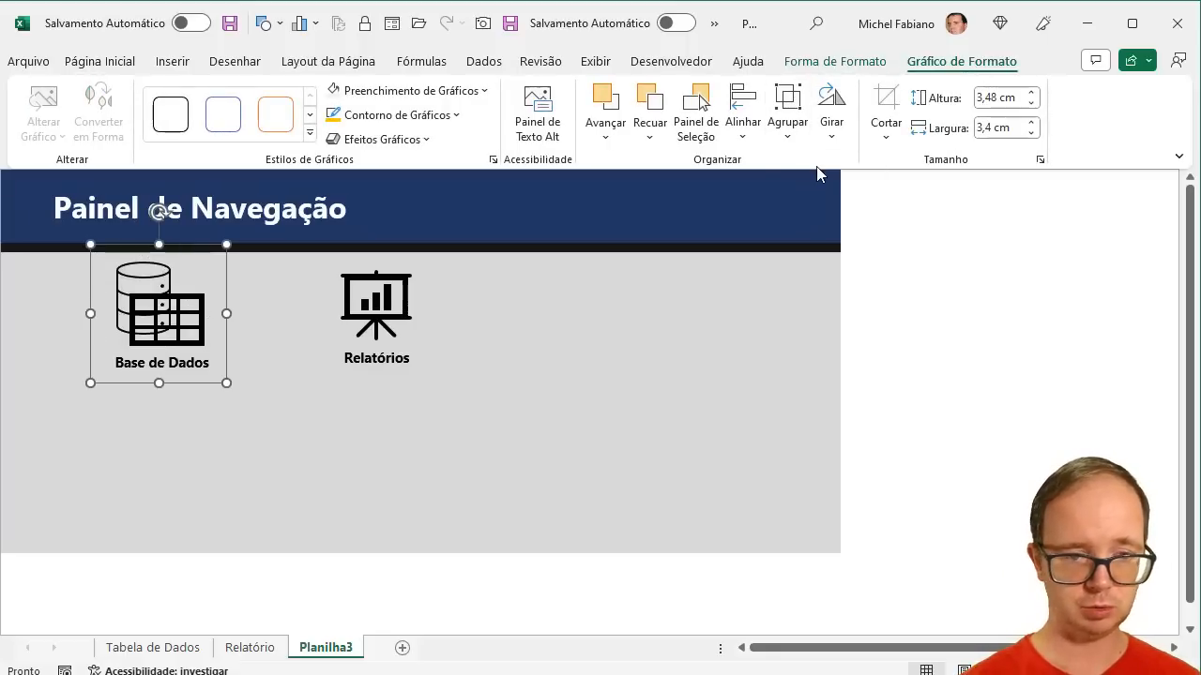
- Hyperlink the "Base de Dados" group to cell A1 of the Tabela de Dados sheet and follow the link to test it
key("ctrl+k")
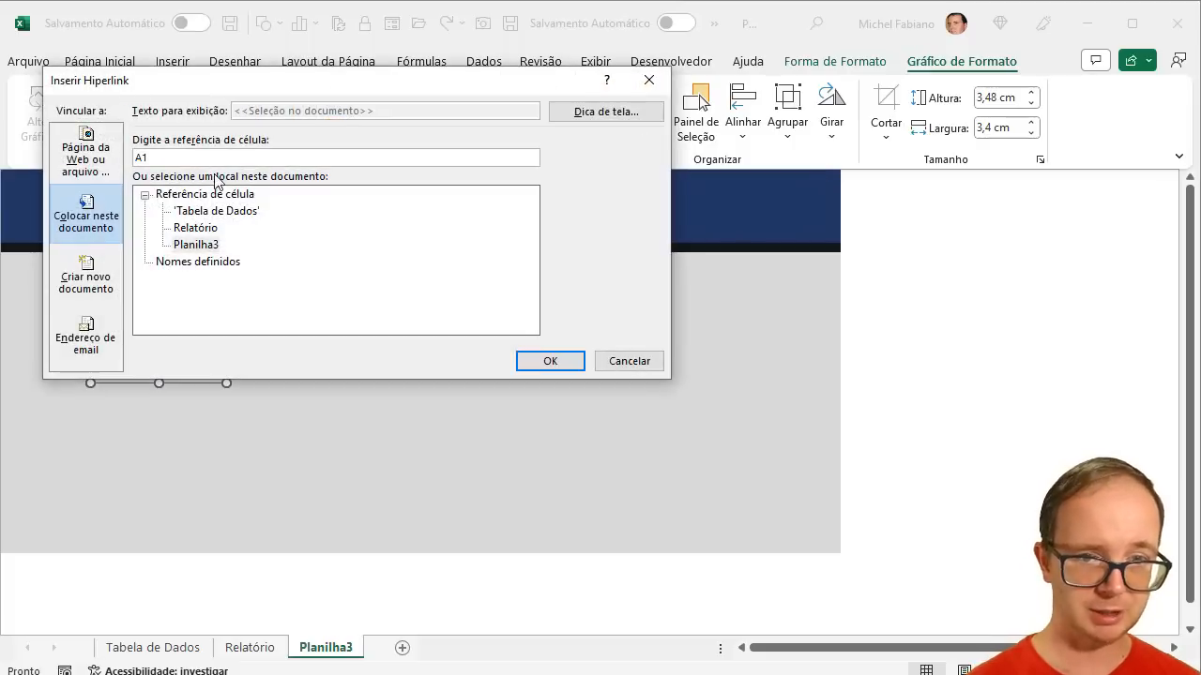
left_click(217, 211)
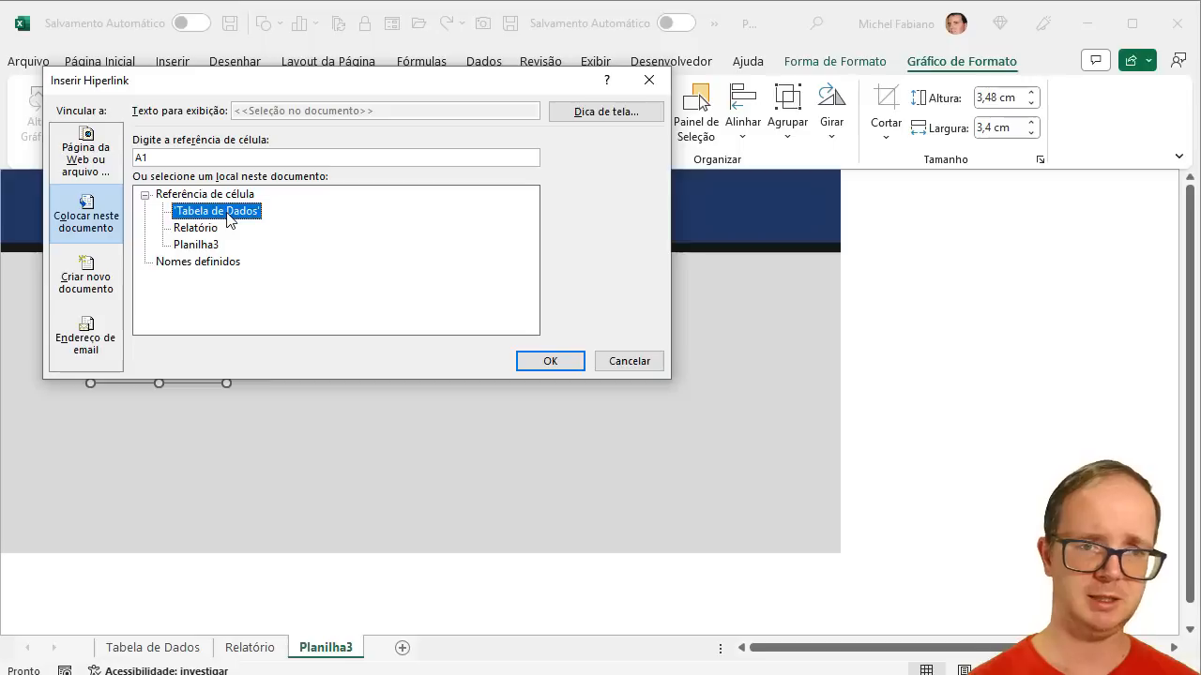
left_click(549, 363)
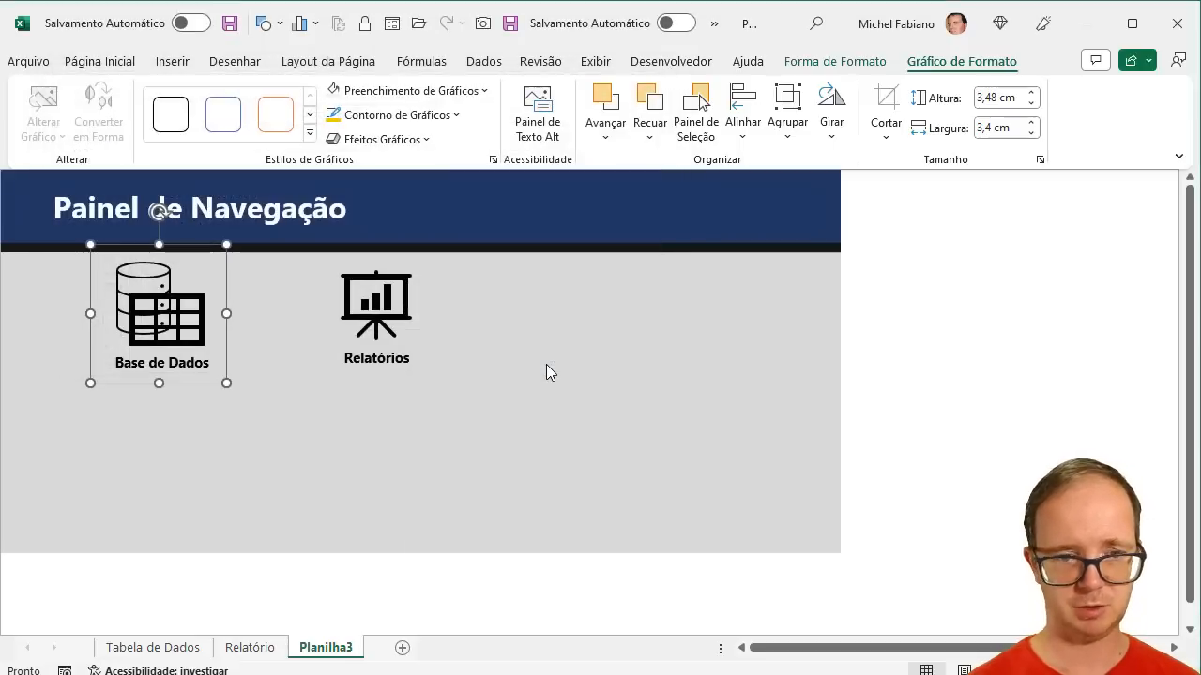
left_click(545, 357)
left_click(141, 330)
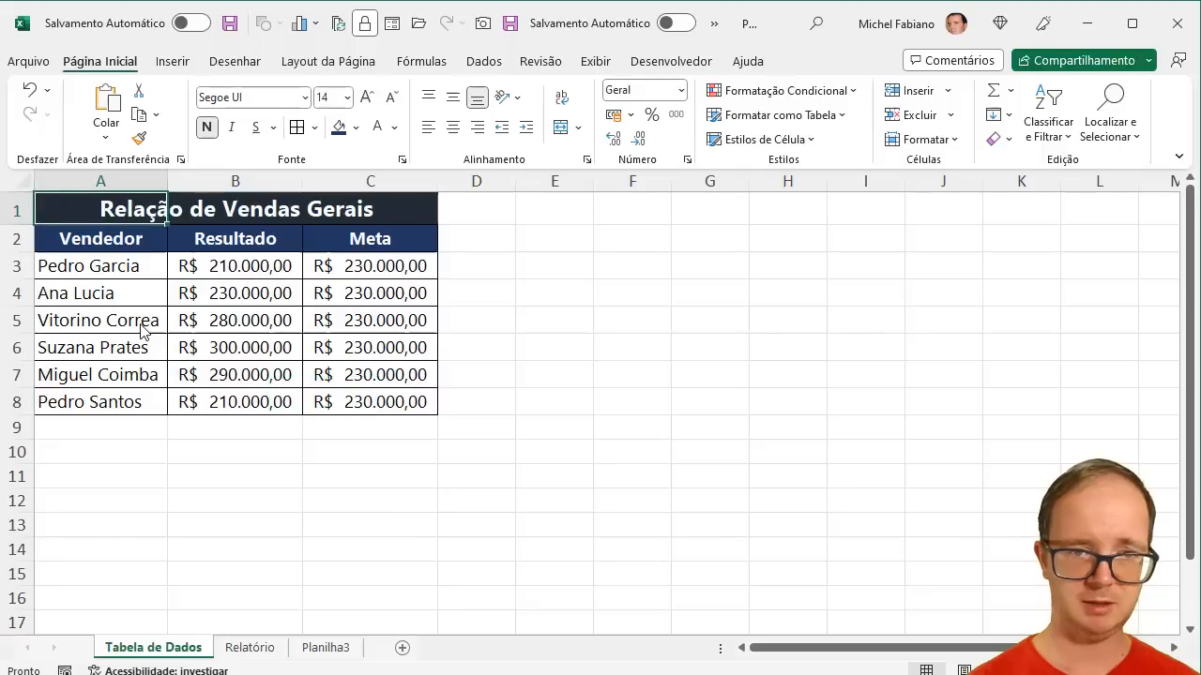
- Insert one blank column before the sales table and three blank rows above it on the Tabela de Dados sheet
left_click(98, 181)
right_click(98, 183)
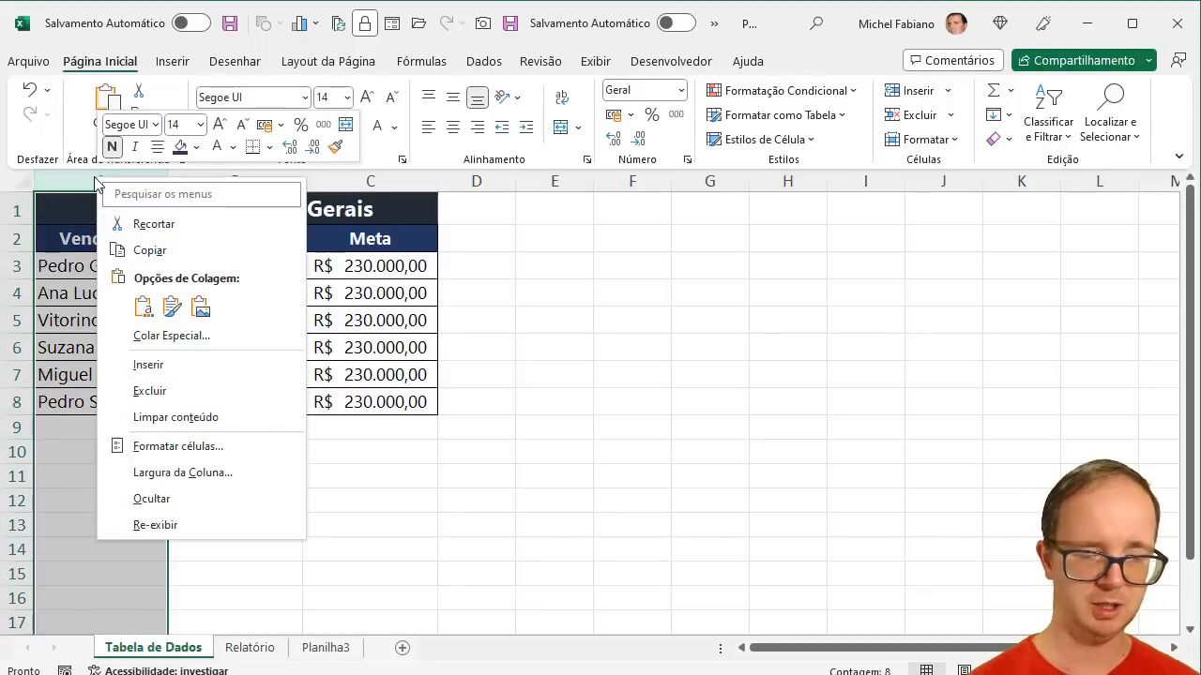
left_click(167, 366)
left_click(20, 210)
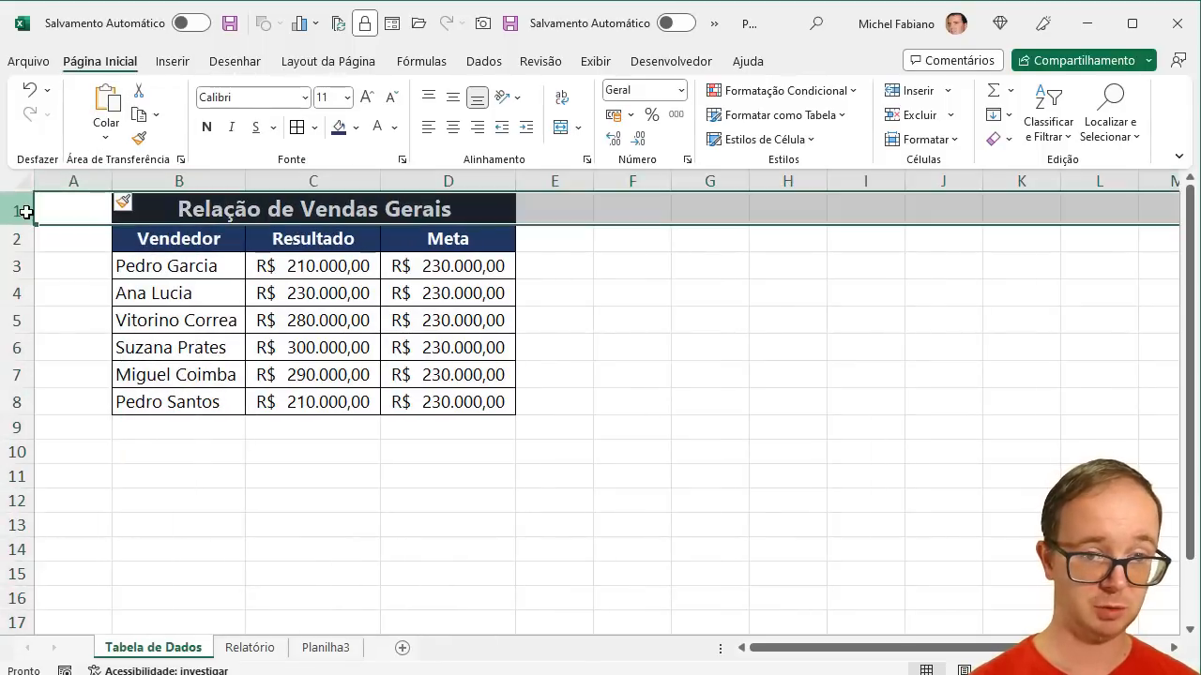
right_click(25, 212)
left_click(79, 401)
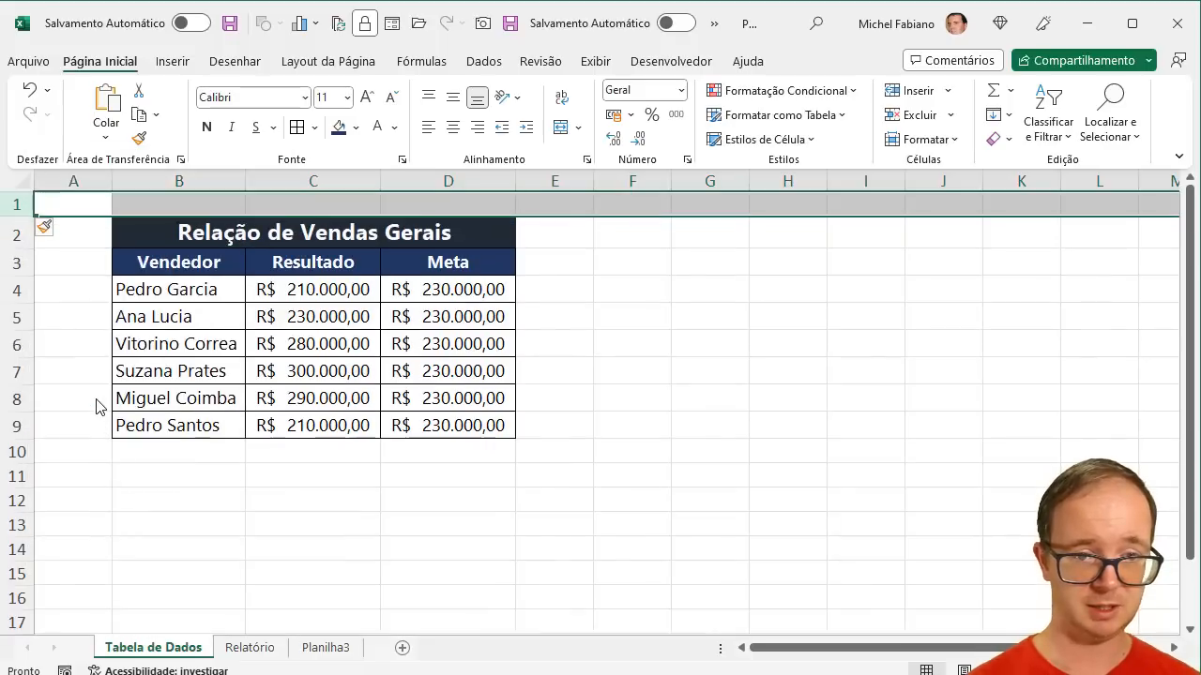
right_click(21, 204)
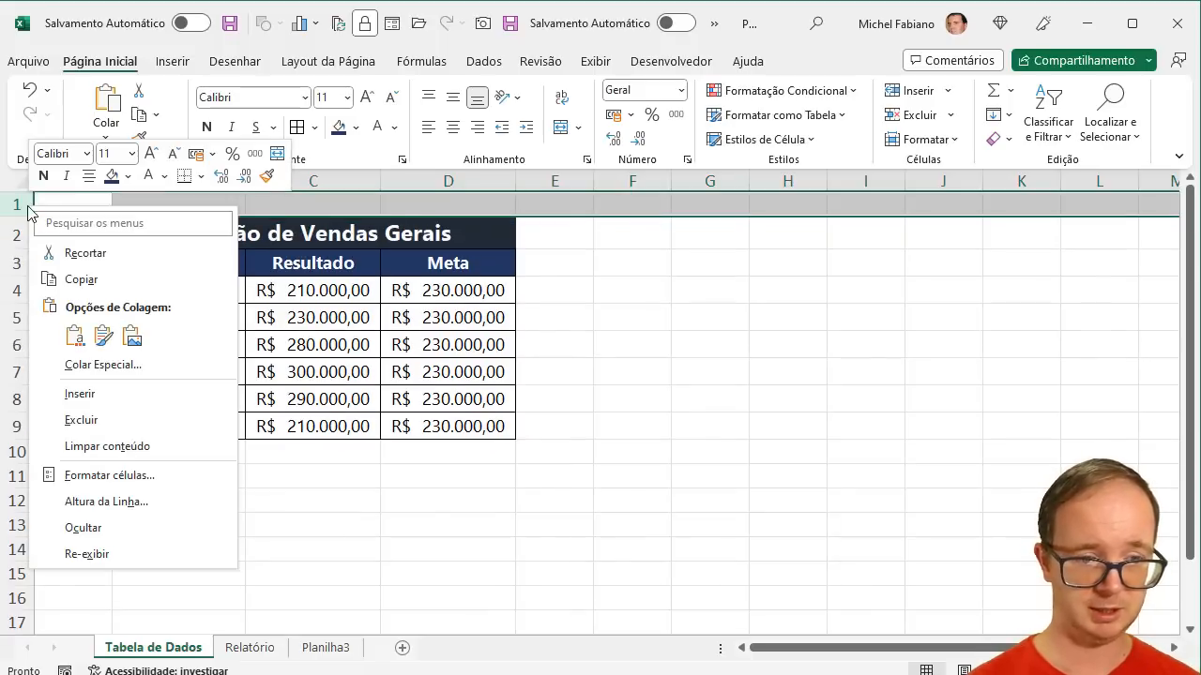
left_click(103, 400)
key("F4")
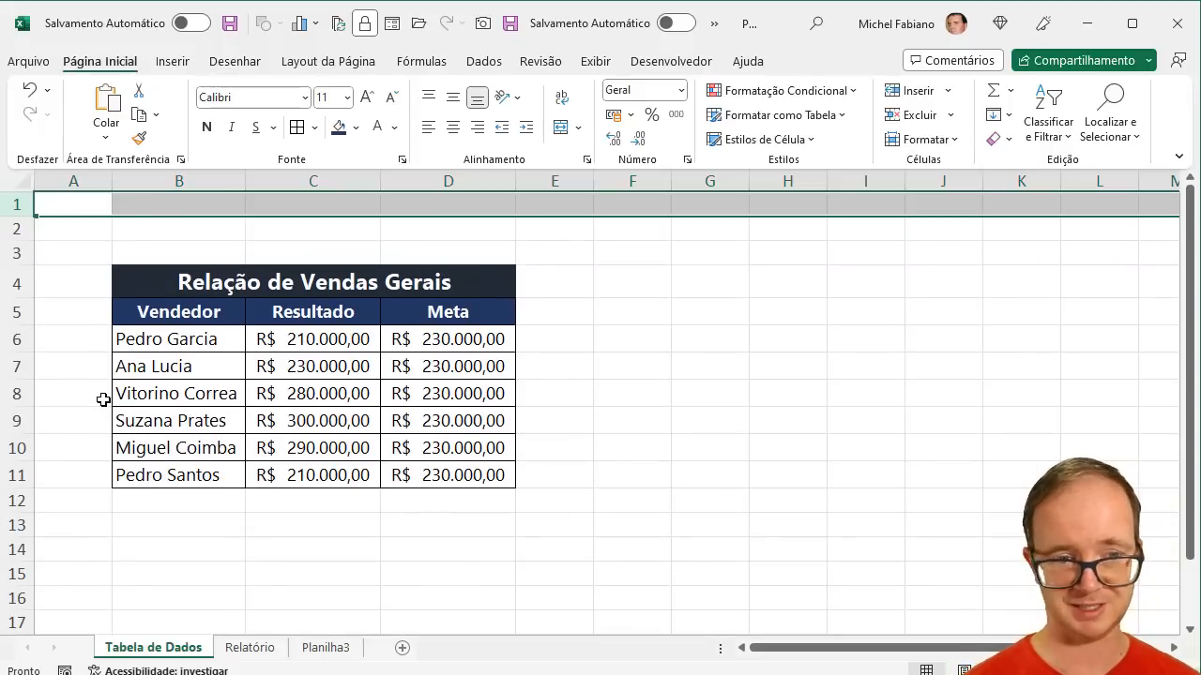
- Copy the two-row header with its "Menu Principal" button from Relatório to the top of Tabela de Dados, and reduce row 2 to a thin band
left_click(250, 647)
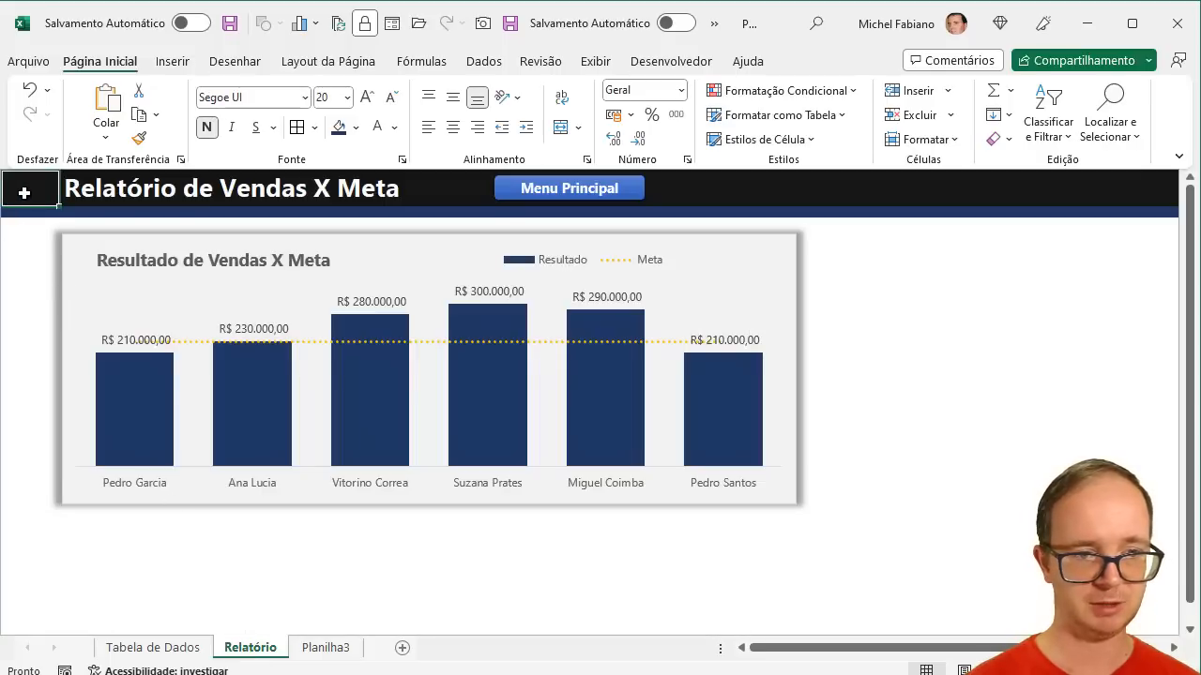
key("shift+Down")
key("shift+Right")
key("shift+Right")
key("shift+Right")
key("shift+Right")
key("shift+Right")
key("shift+Right")
key("shift+Right")
key("shift+Right")
key("shift+Right")
key("shift+Right")
key("shift+Right")
key("shift+Right")
key("shift+Right")
key("shift+Right")
key("shift+Right")
key("shift+Right")
key("shift+Right")
key("shift+Right")
key("ctrl+c")
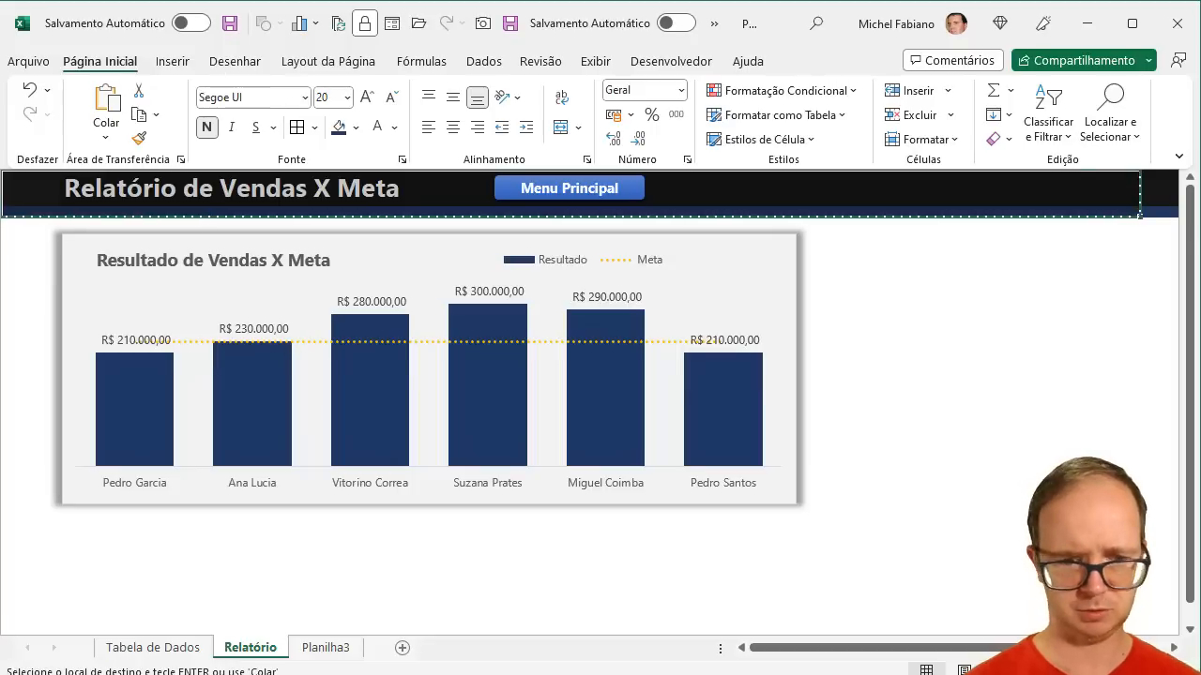
left_click(187, 649)
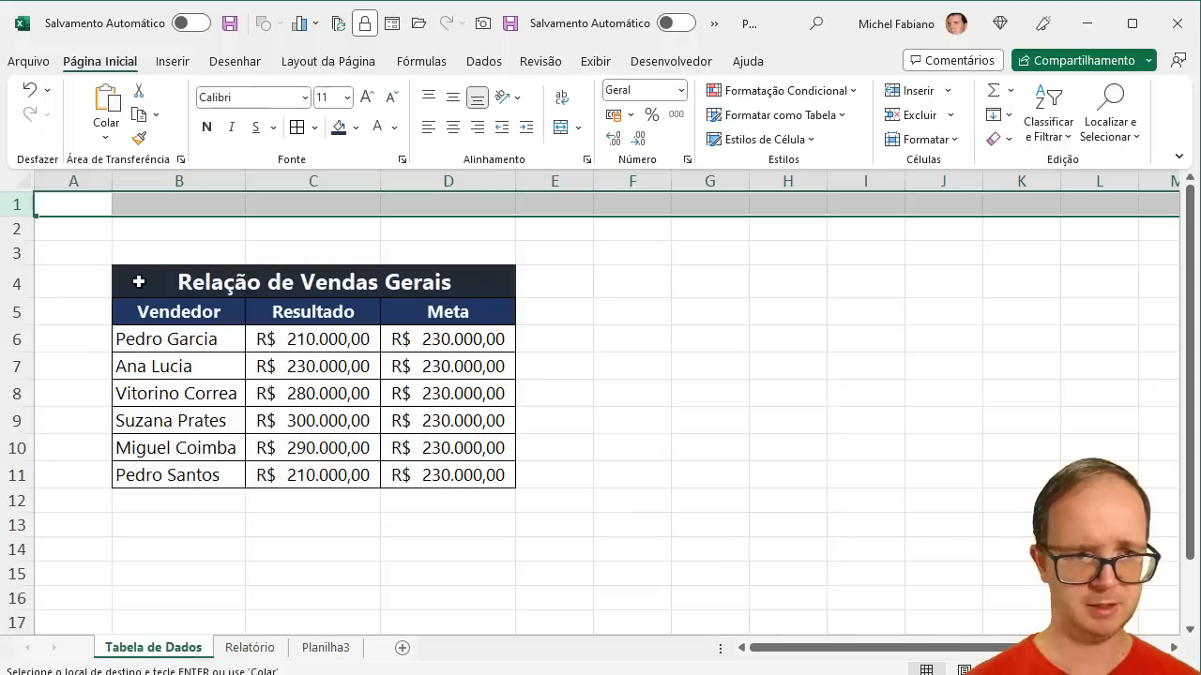
key("ctrl+v")
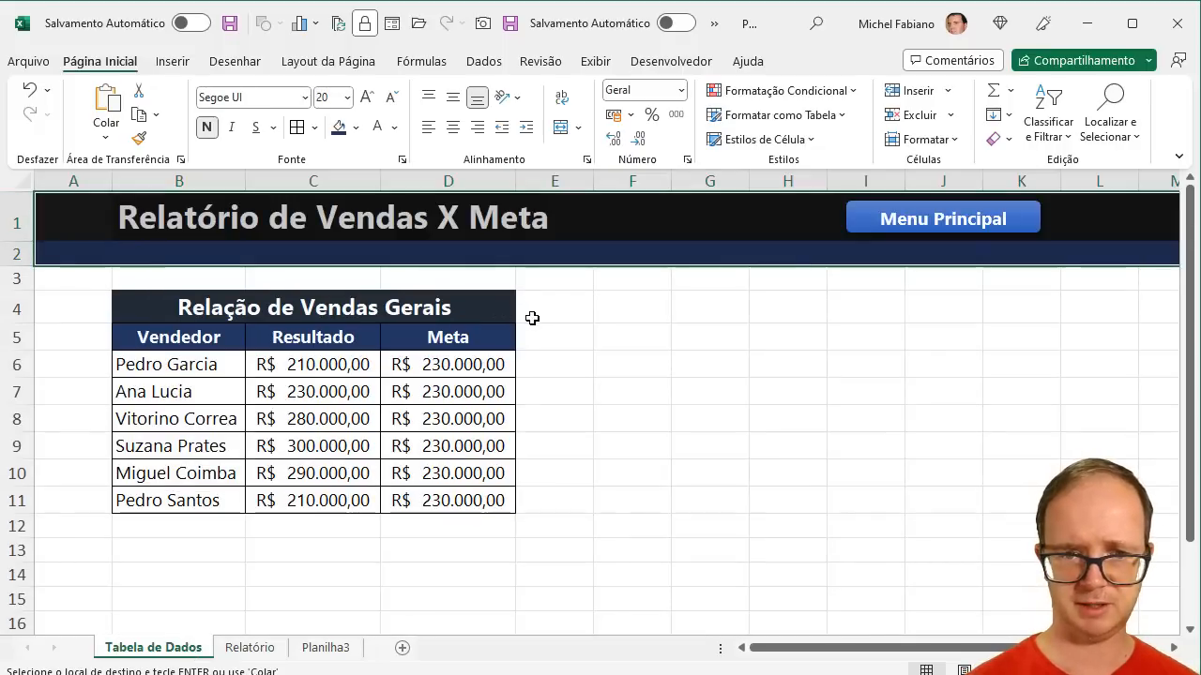
left_click(563, 317)
left_click_drag(34, 266, 34, 254)
- Replace the header title in cell B1 of Tabela de Dados with "Tabela de Vendas Gerais e Resultados"
left_click(161, 216)
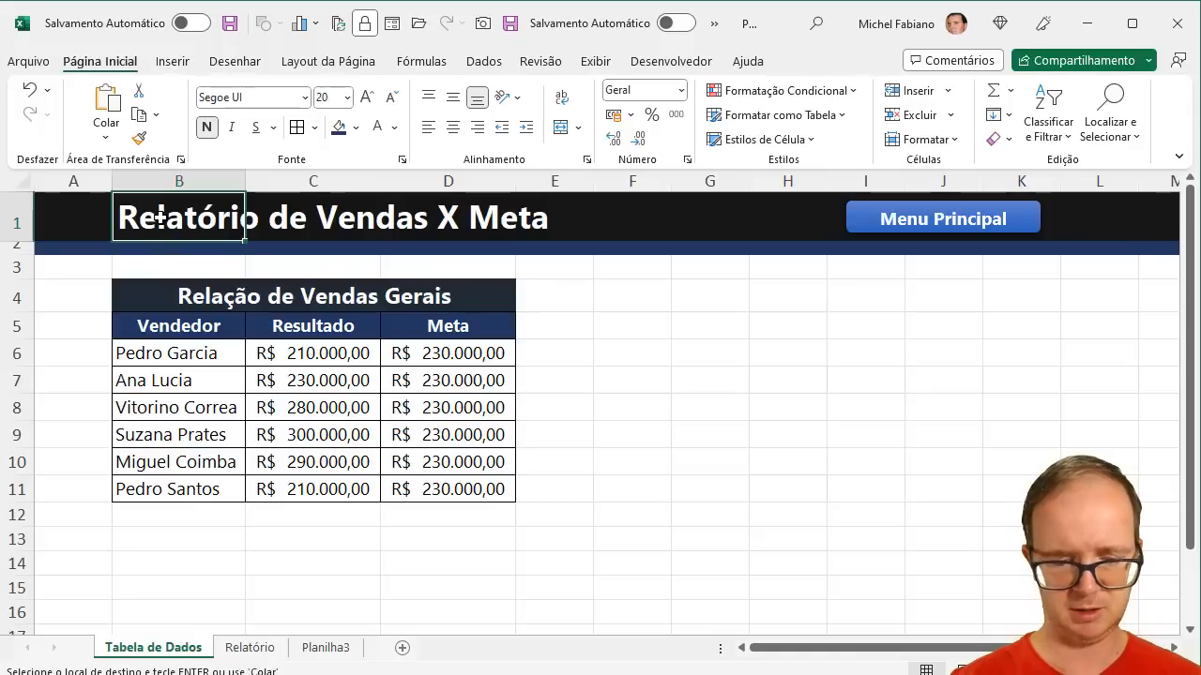
type("T")
key("BackSpace")
type("Rela")
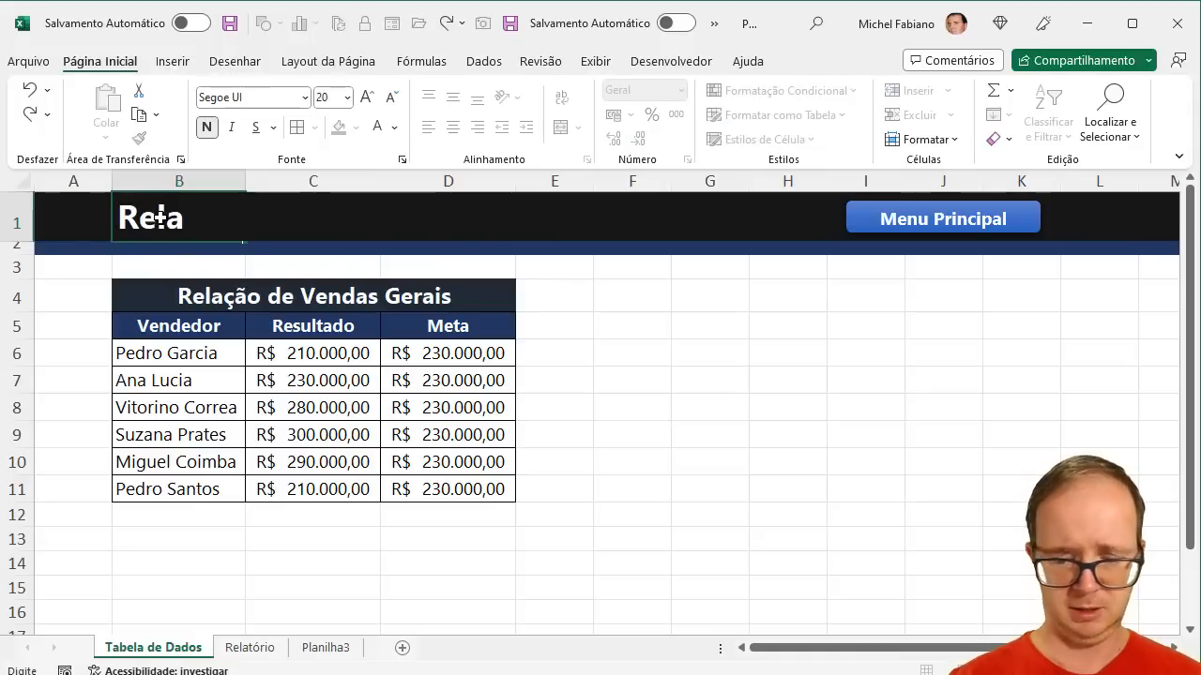
key("BackSpace")
key("BackSpace")
key("BackSpace")
key("BackSpace")
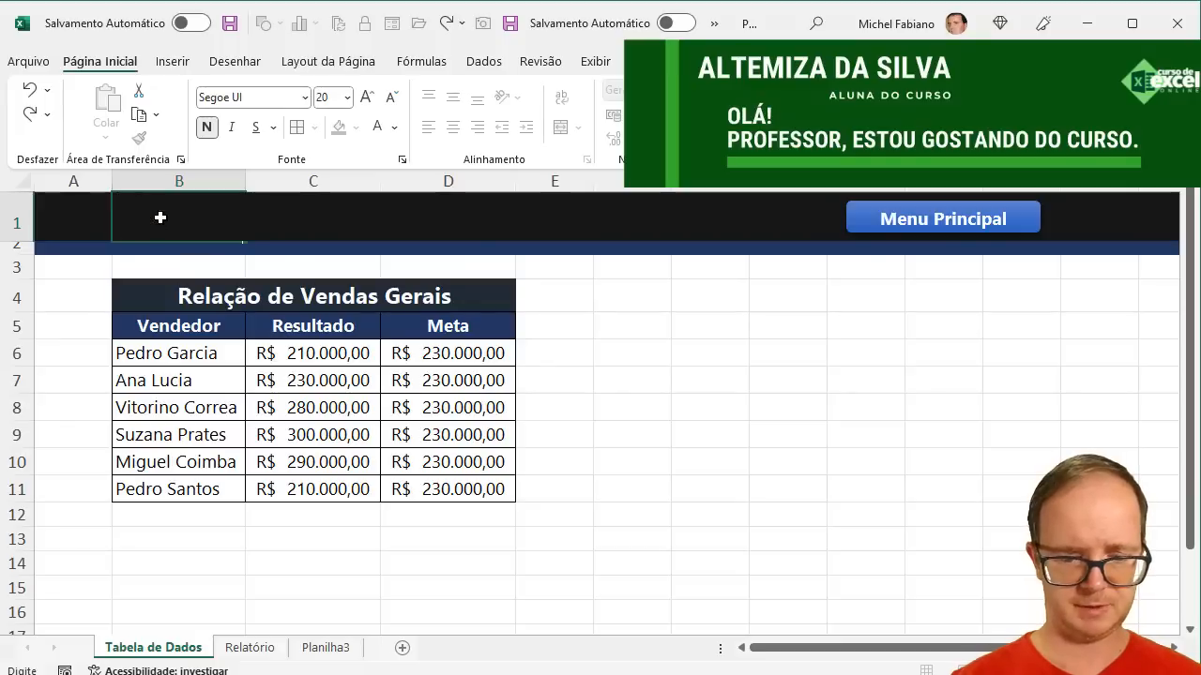
type("Tabela de Ven")
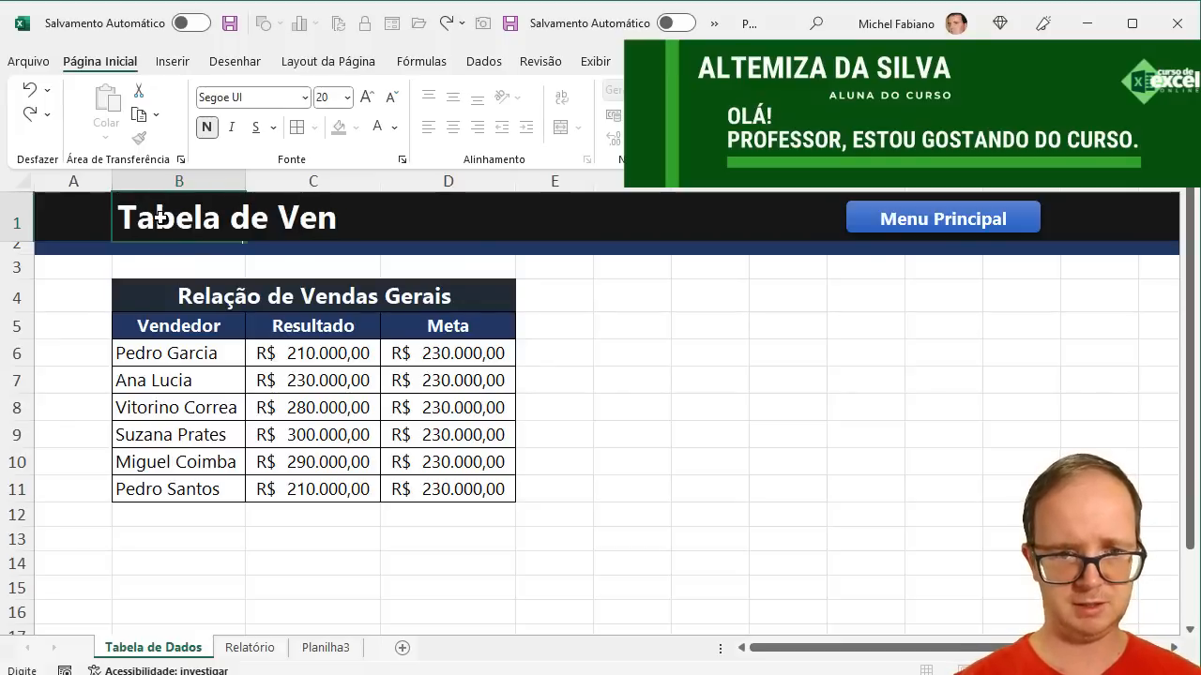
type("das Gera")
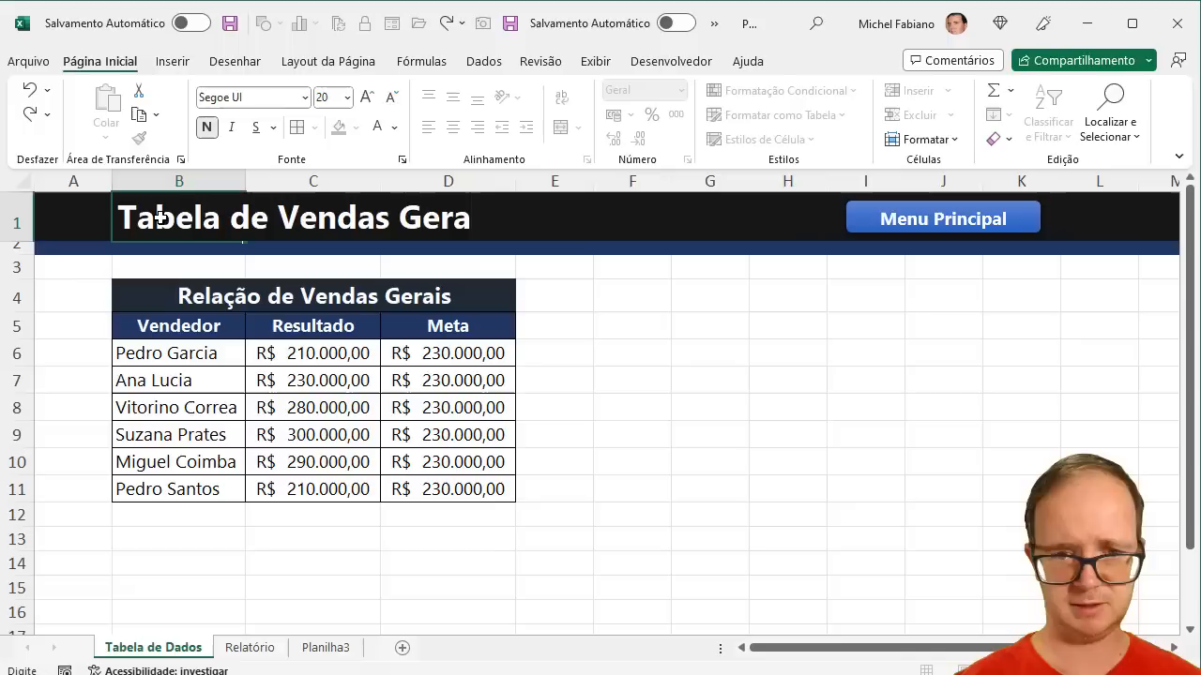
type("is e Resultado")
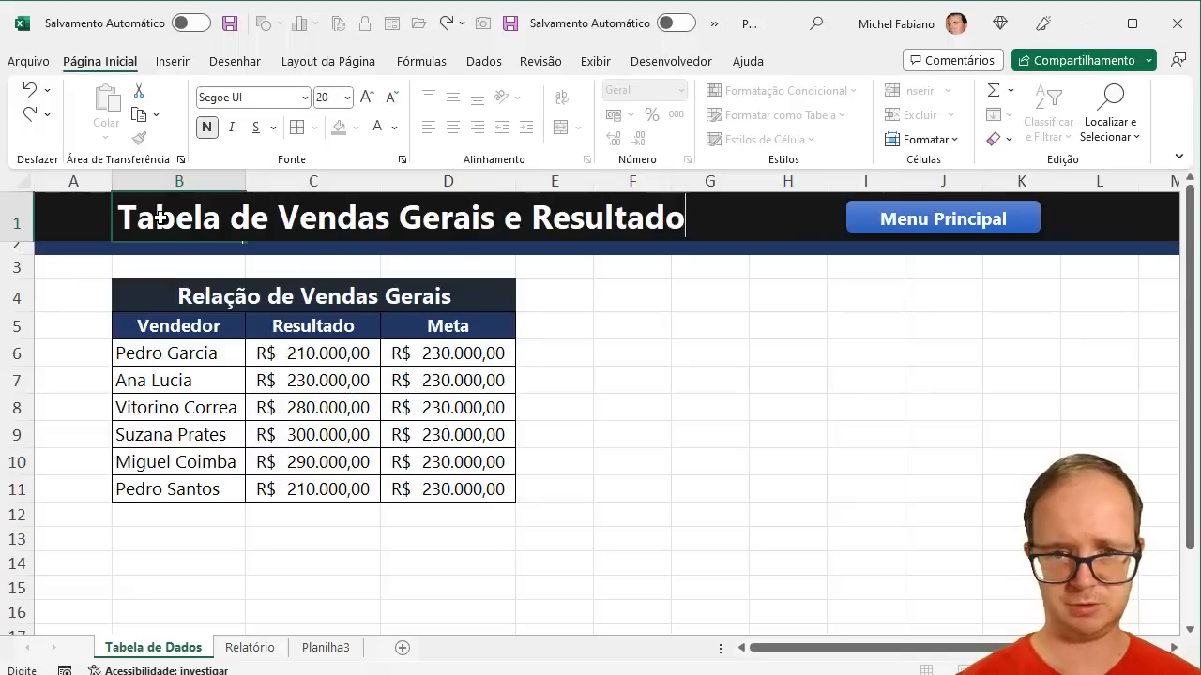
type("s")
key("Return")
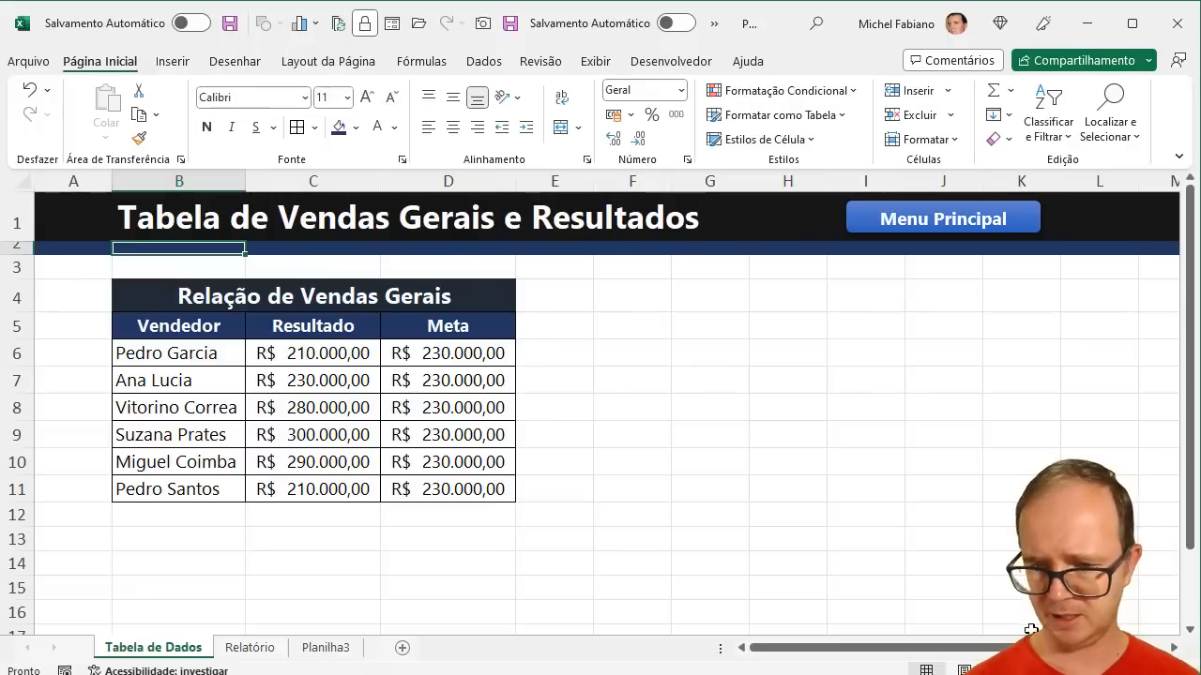
- Increase the zoom of the Relatório sheet by three increments and return to the Tabela de Dados sheet
left_click(237, 650)
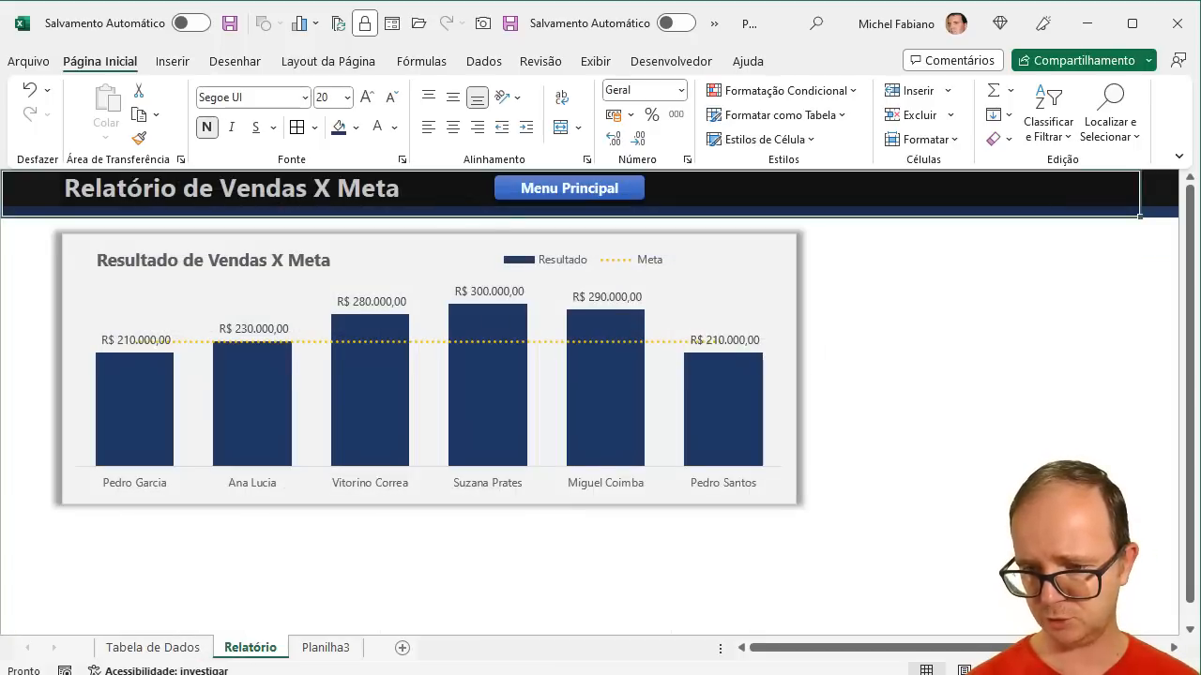
left_click(1137, 671)
left_click(1136, 671)
left_click(1136, 670)
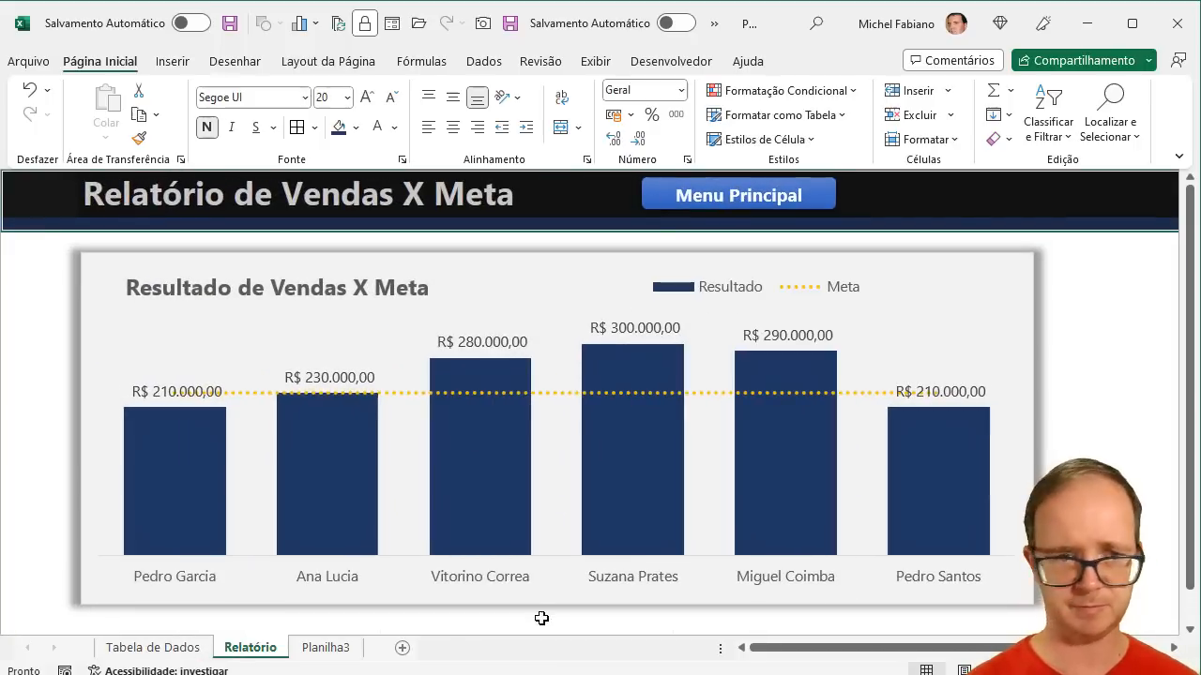
left_click(195, 649)
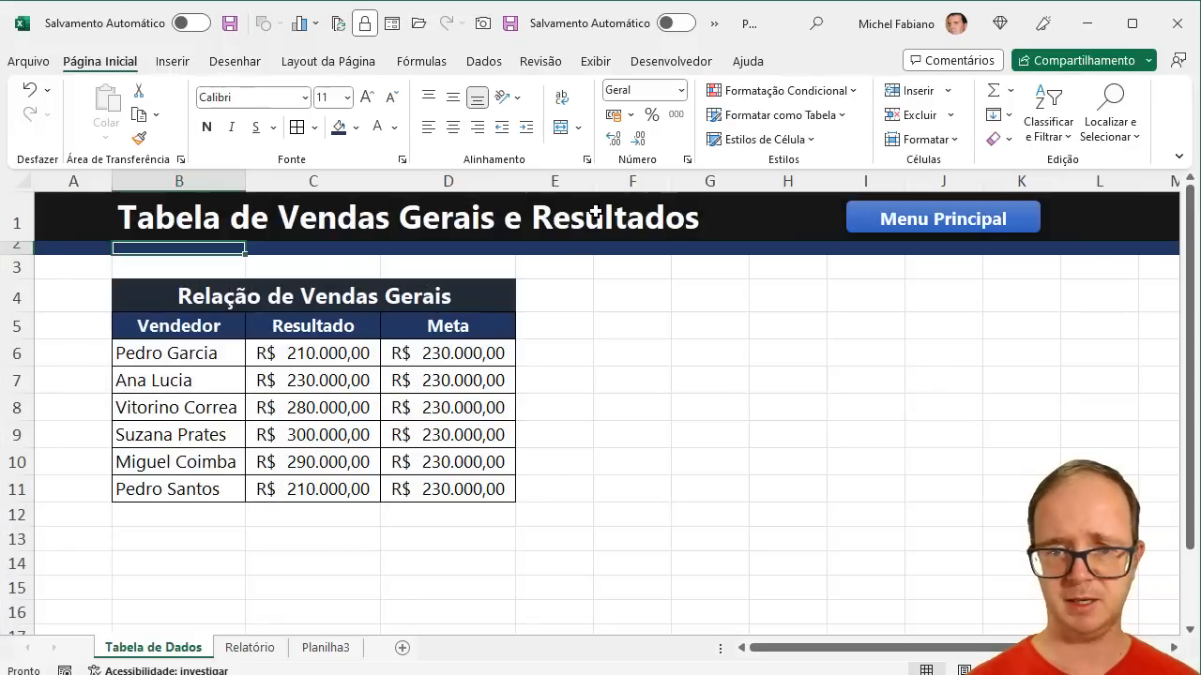
- Hide the gridlines and the row and column headings on the Tabela de Dados sheet
left_click(585, 64)
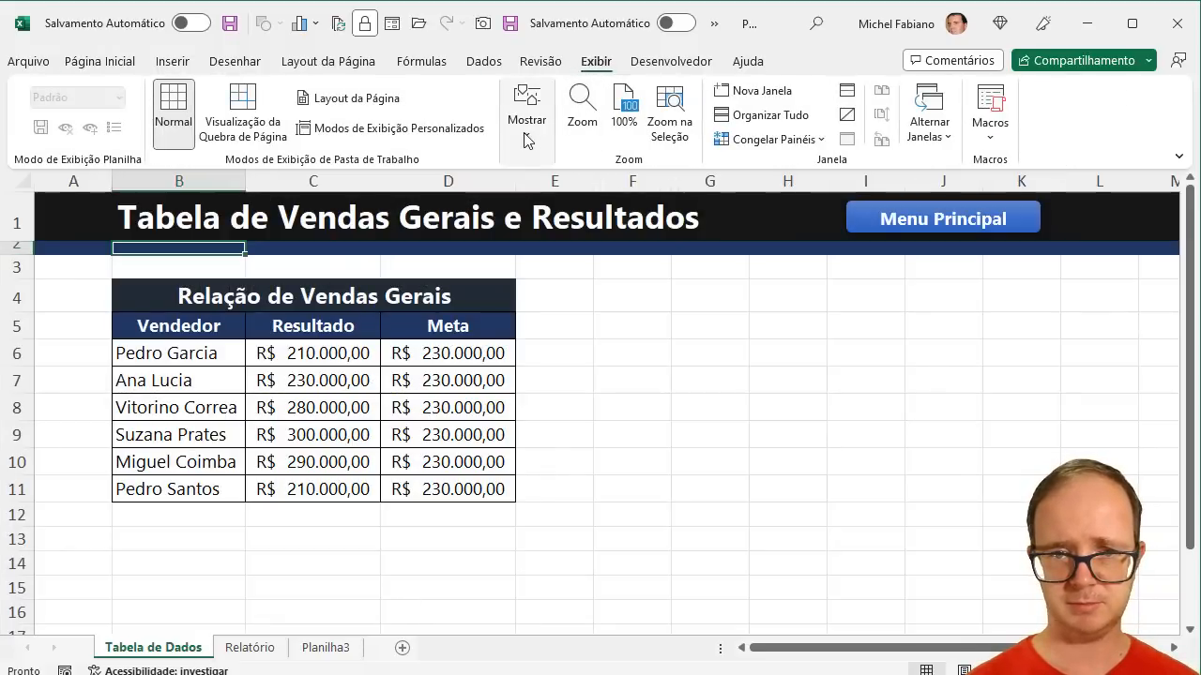
left_click(528, 134)
left_click(602, 220)
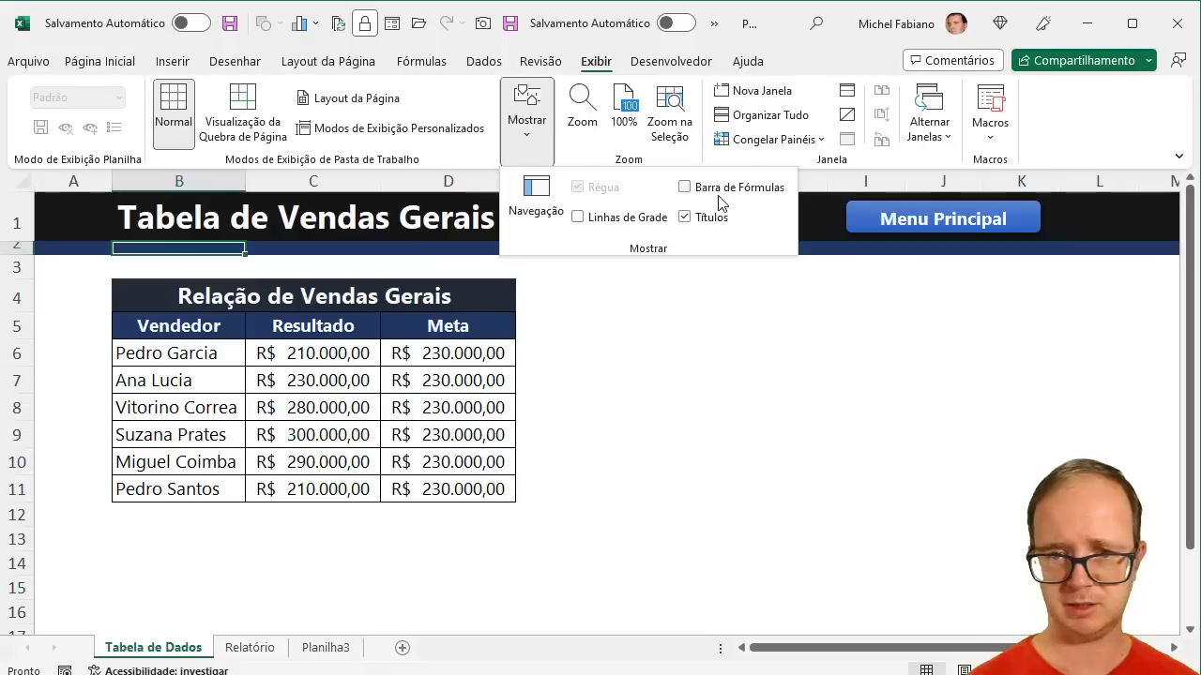
left_click(710, 220)
left_click(722, 365)
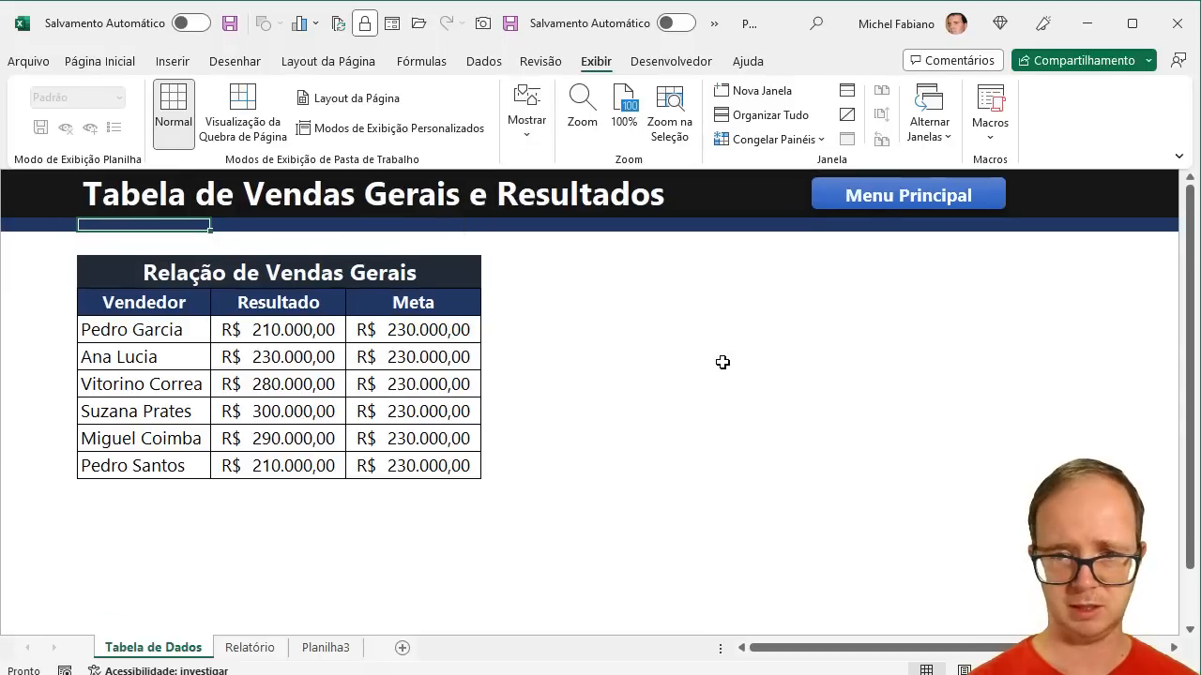
- Test the Base de Dados and Relatórios icon links and the "Menu Principal" return buttons on both linked sheets
left_click(906, 207)
left_click(378, 344)
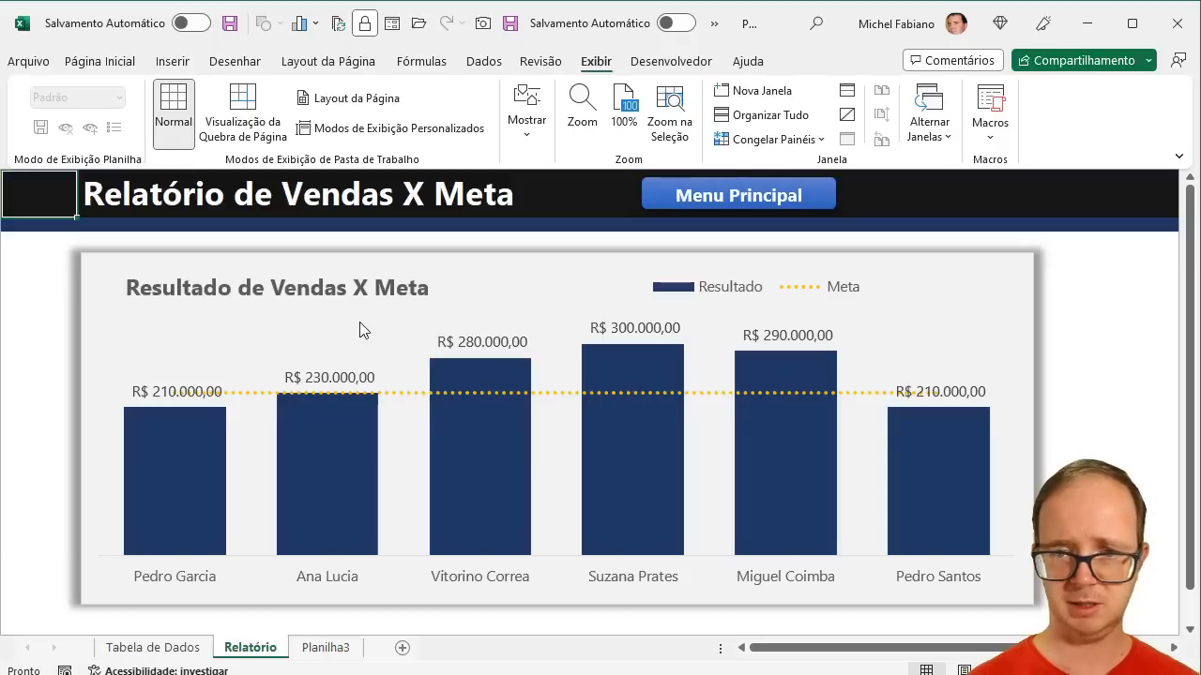
left_click(728, 199)
left_click(167, 317)
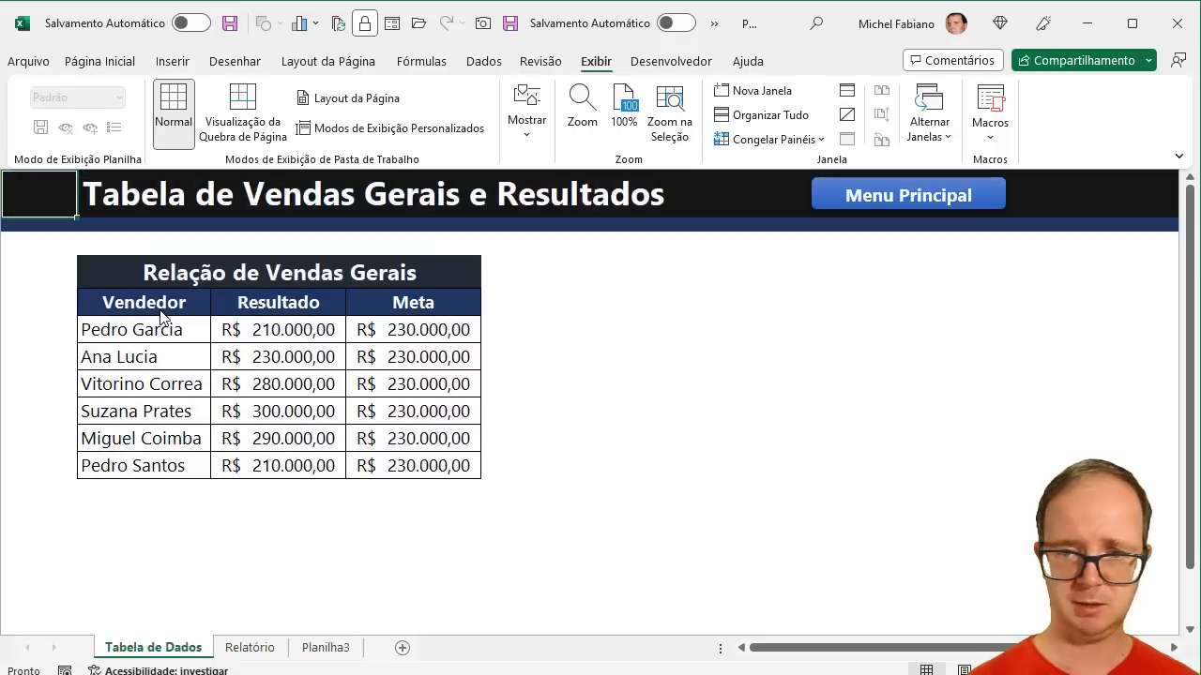
left_click(868, 203)
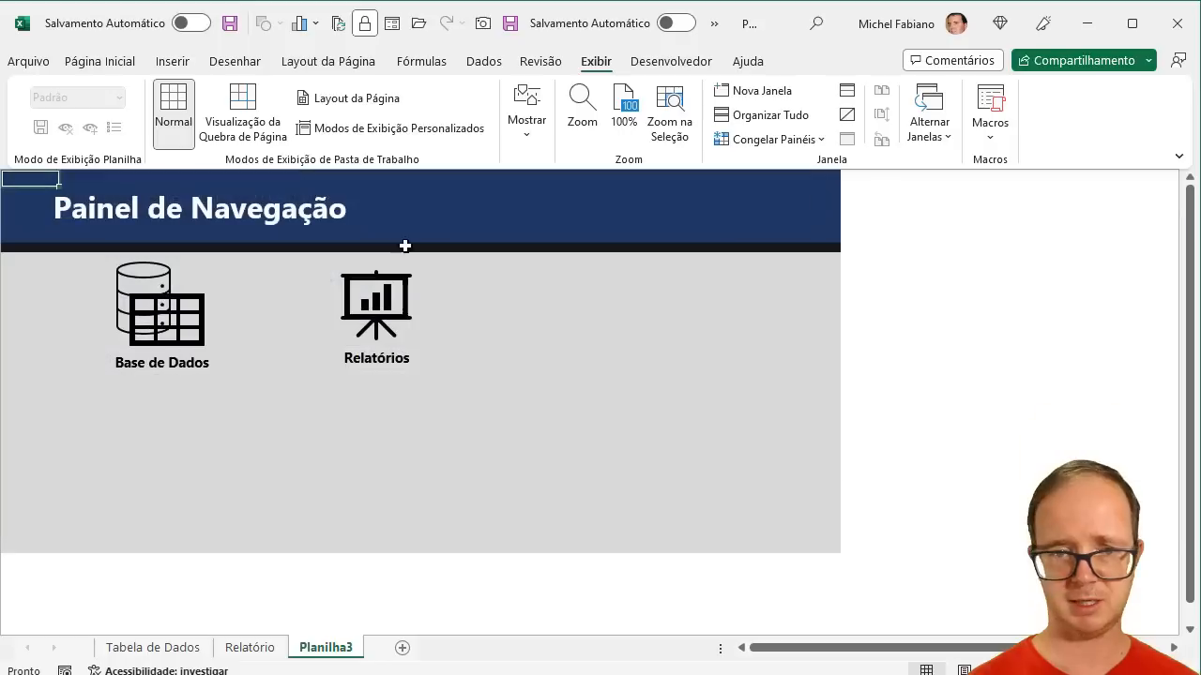
left_click(155, 328)
left_click(847, 208)
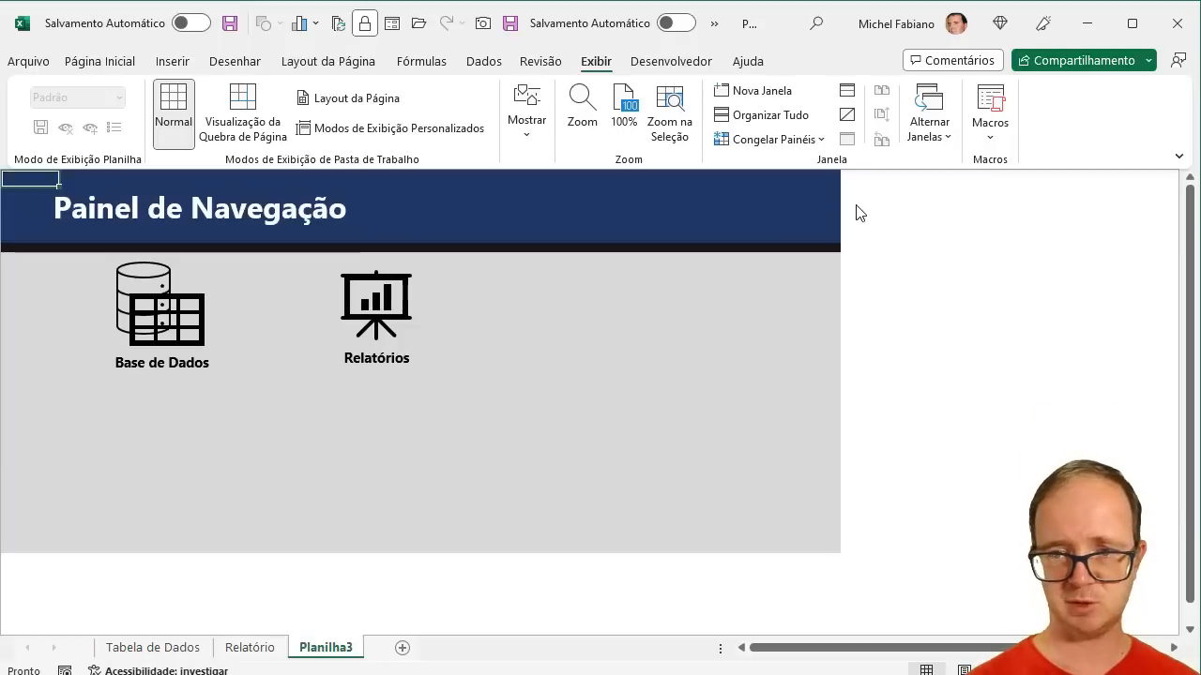
left_click(404, 322)
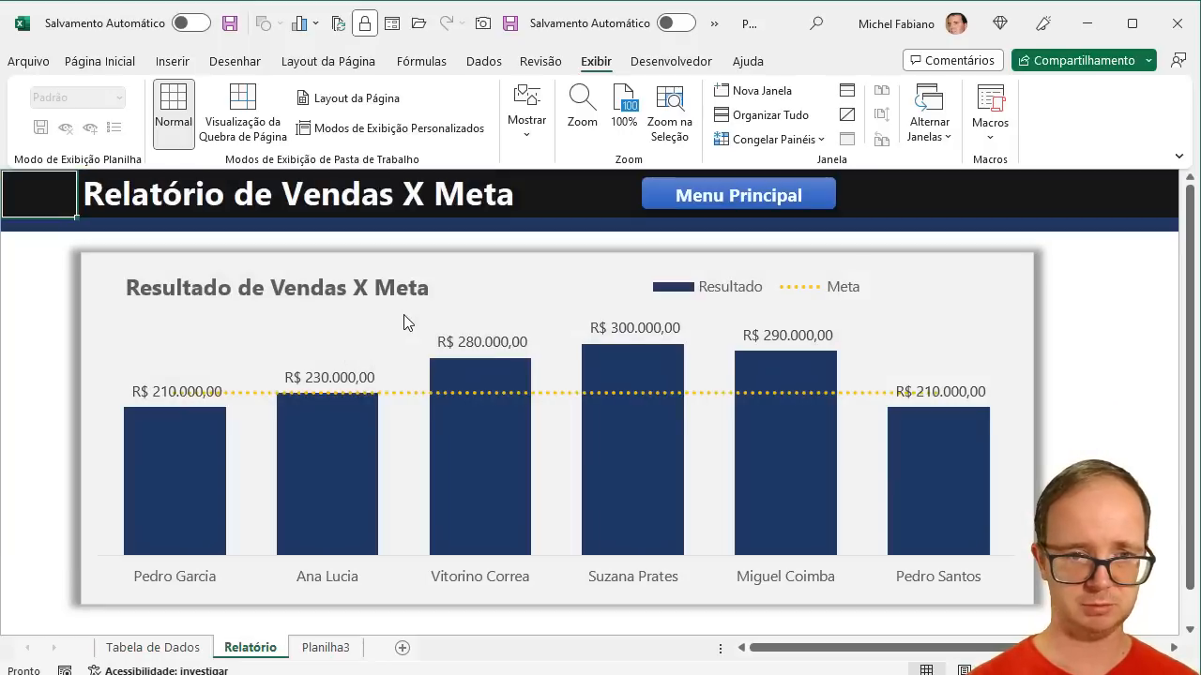
left_click(727, 194)
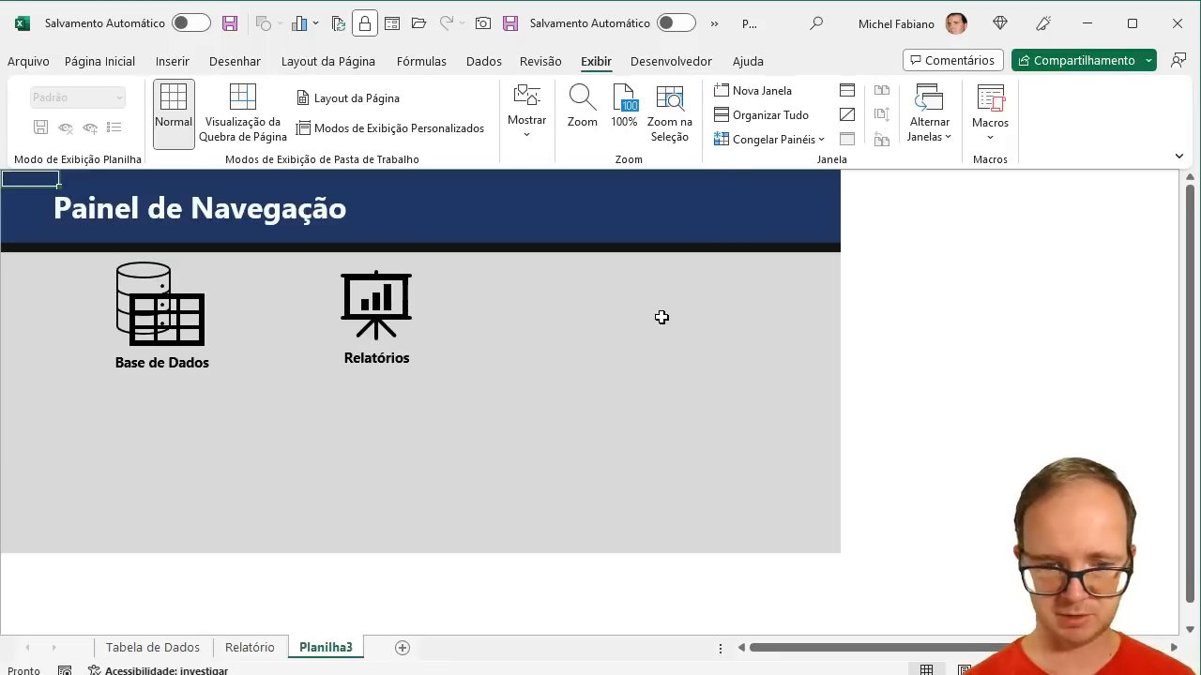
- Rename the Planilha3 sheet as "Painel de Navegação"
double_click(335, 648)
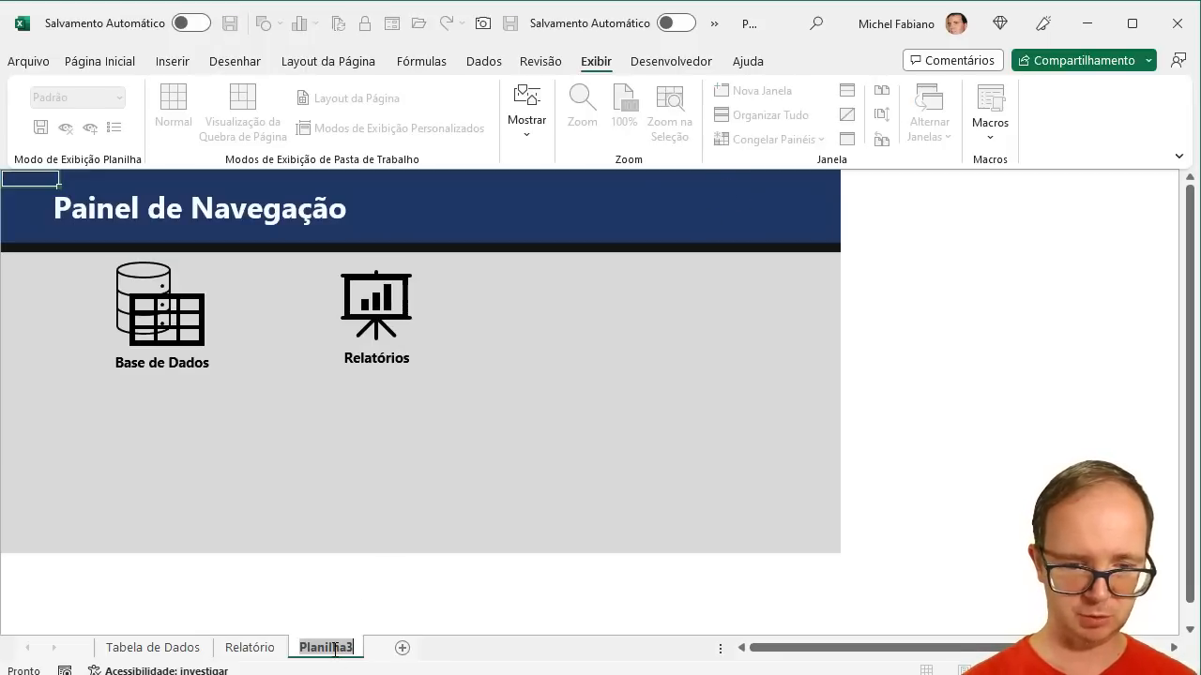
type("Menu")
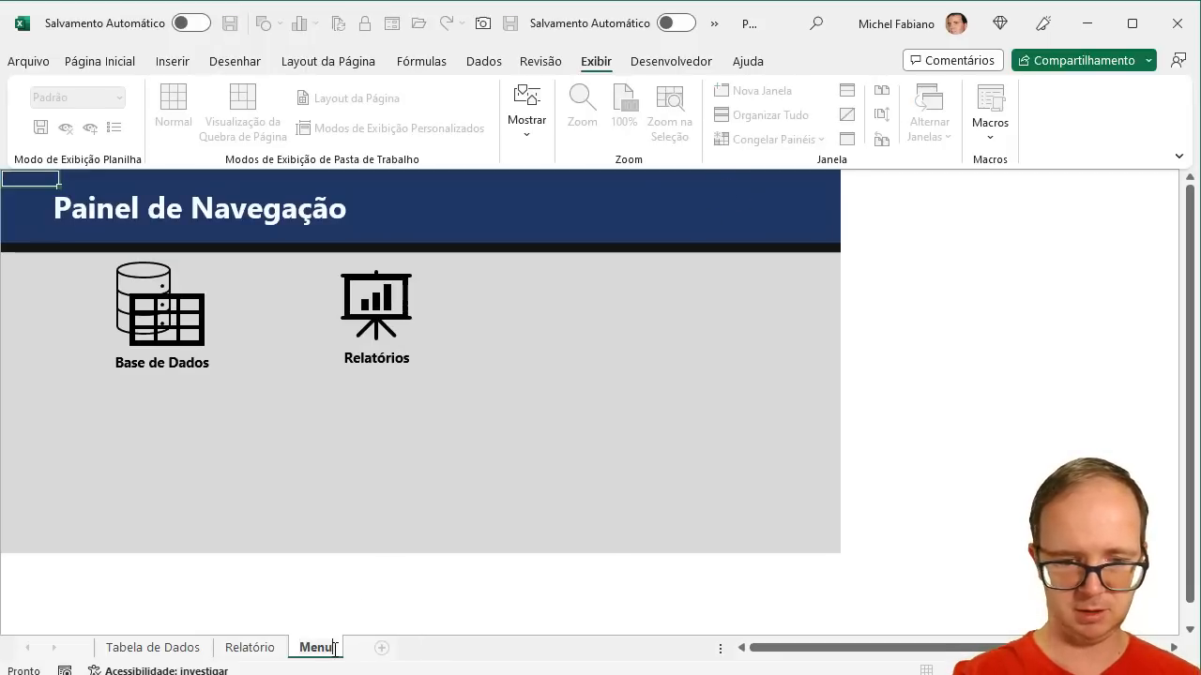
key("BackSpace")
key("BackSpace")
key("BackSpace")
key("BackSpace")
type("Painel")
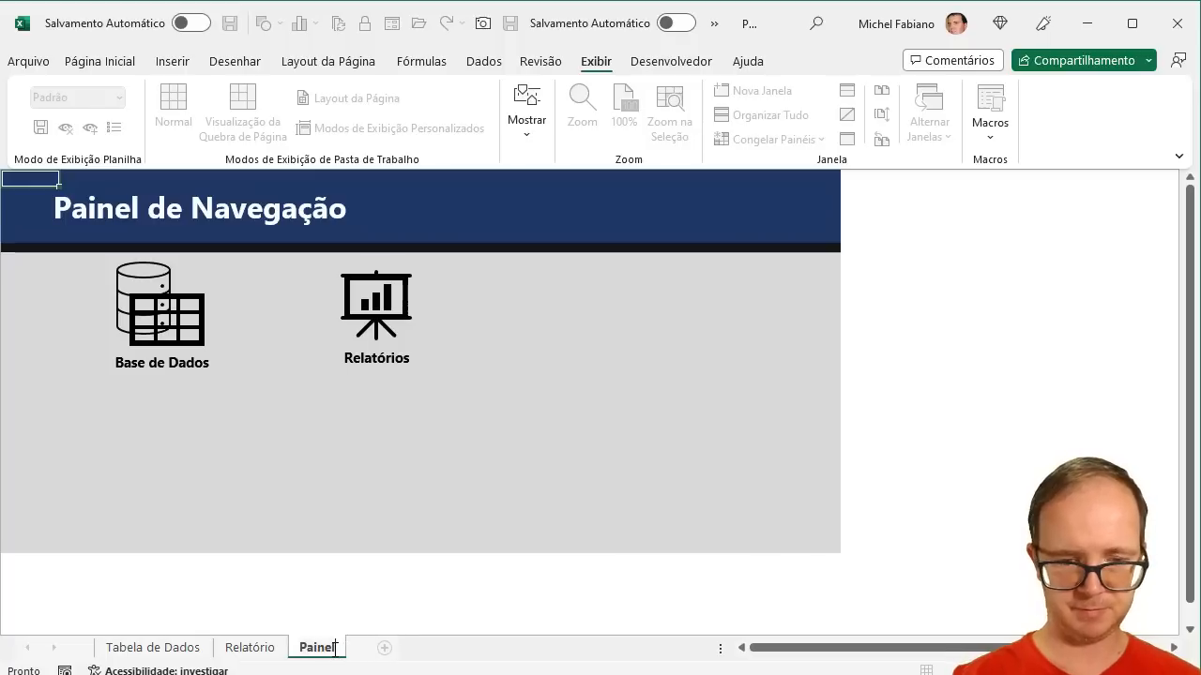
type(" de Navegação")
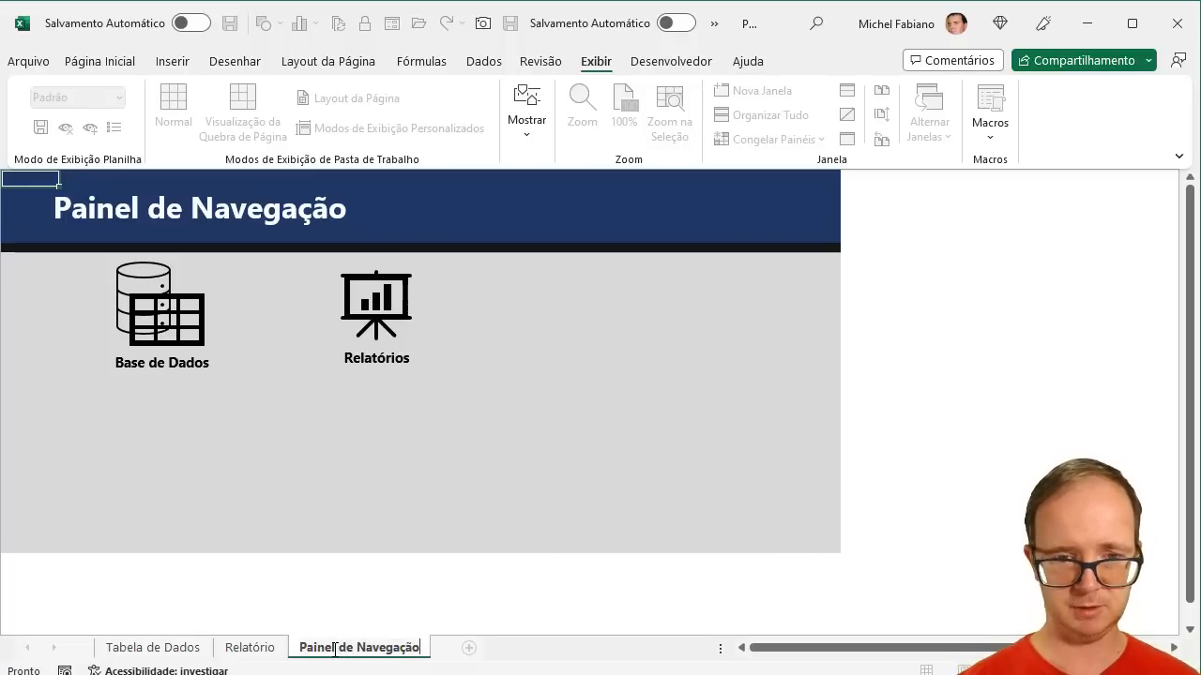
left_click(399, 583)
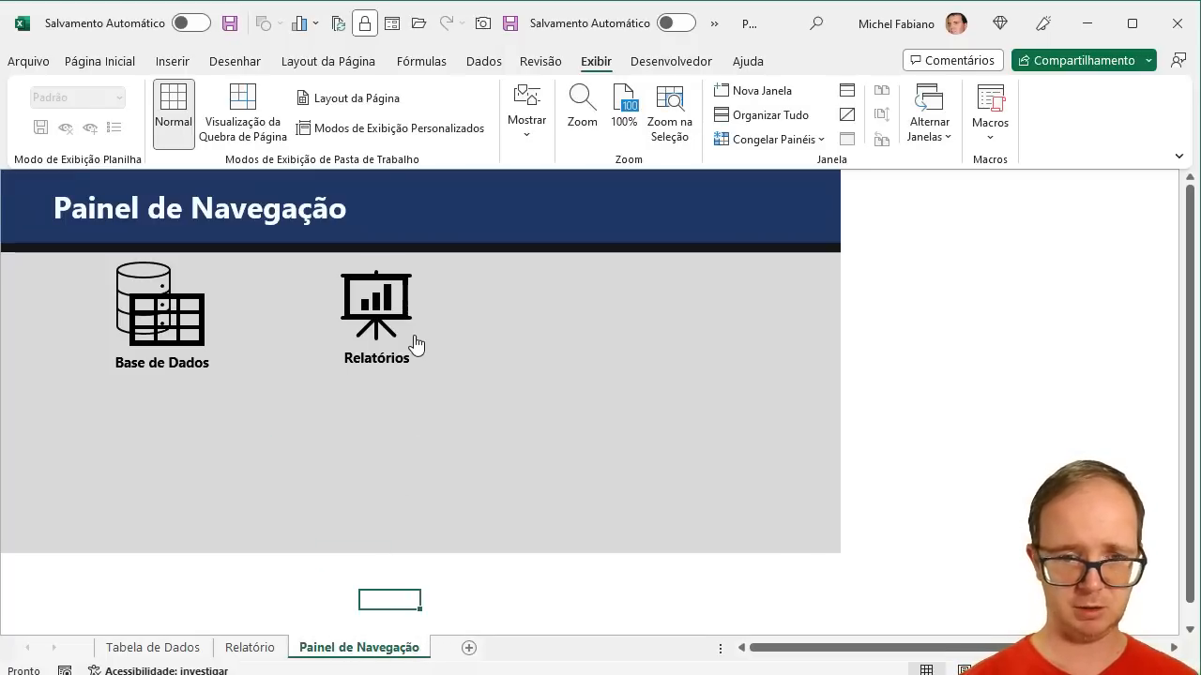
- Test the "Menu Principal" button on the Relatório sheet and edit its hyperlink to point to cell A1 of 'Painel de Navegação'
left_click(378, 311)
left_click(785, 197)
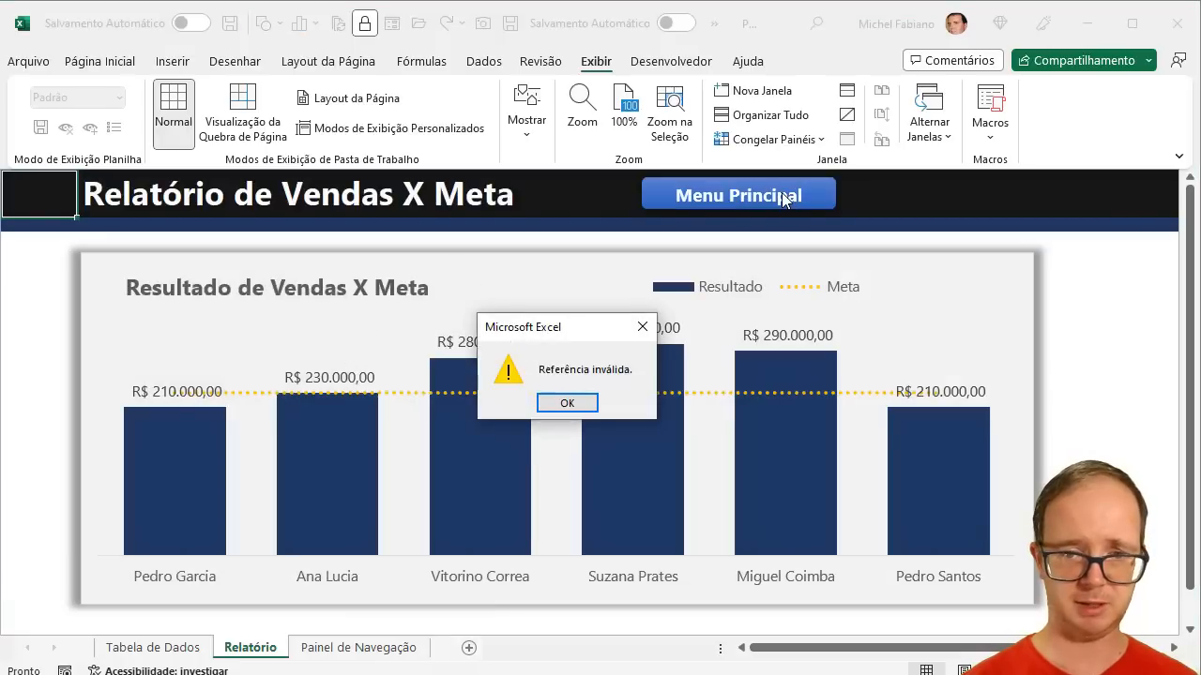
left_click(586, 401)
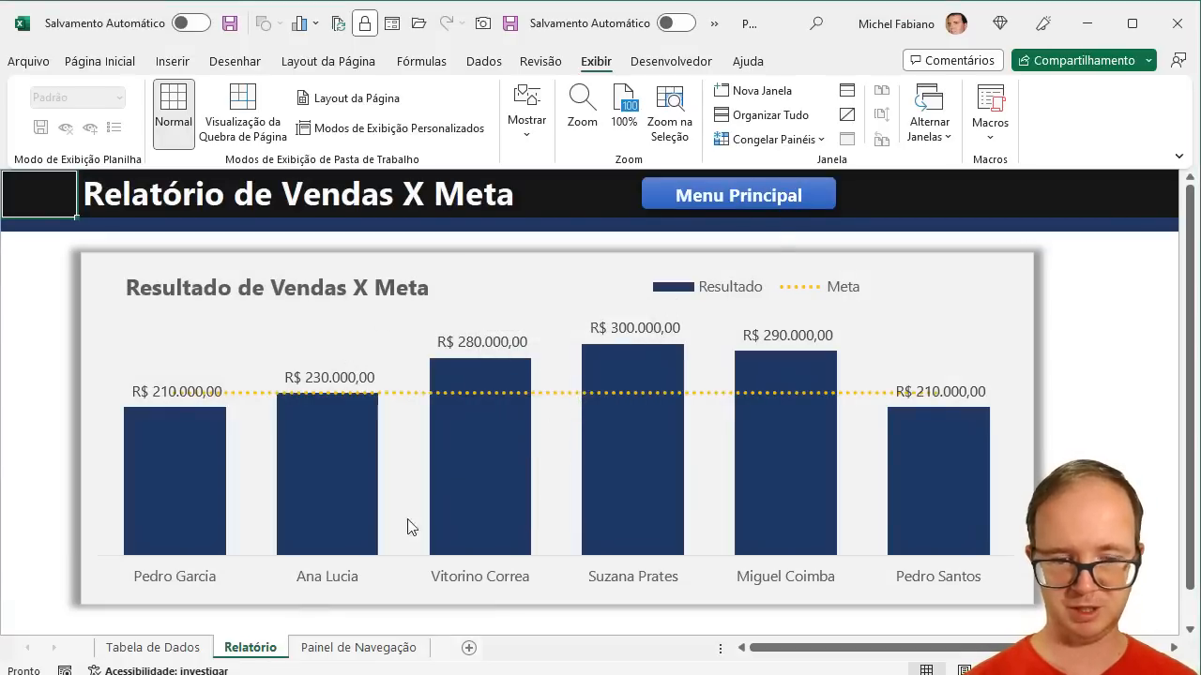
right_click(820, 193)
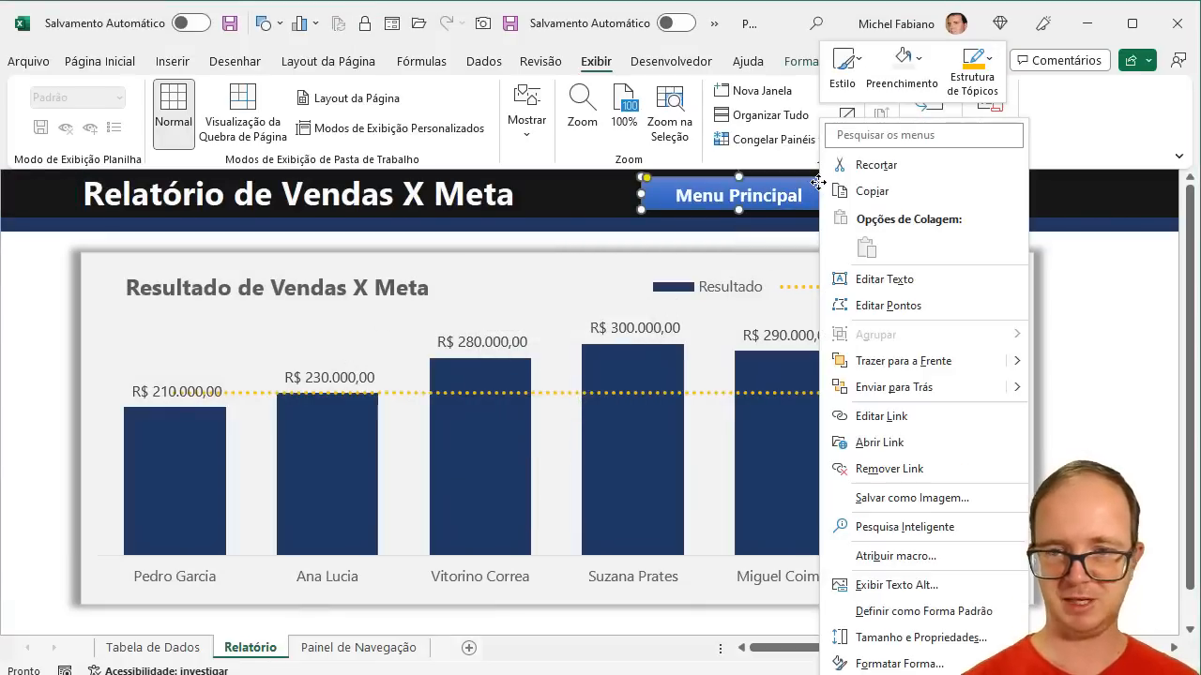
left_click(898, 419)
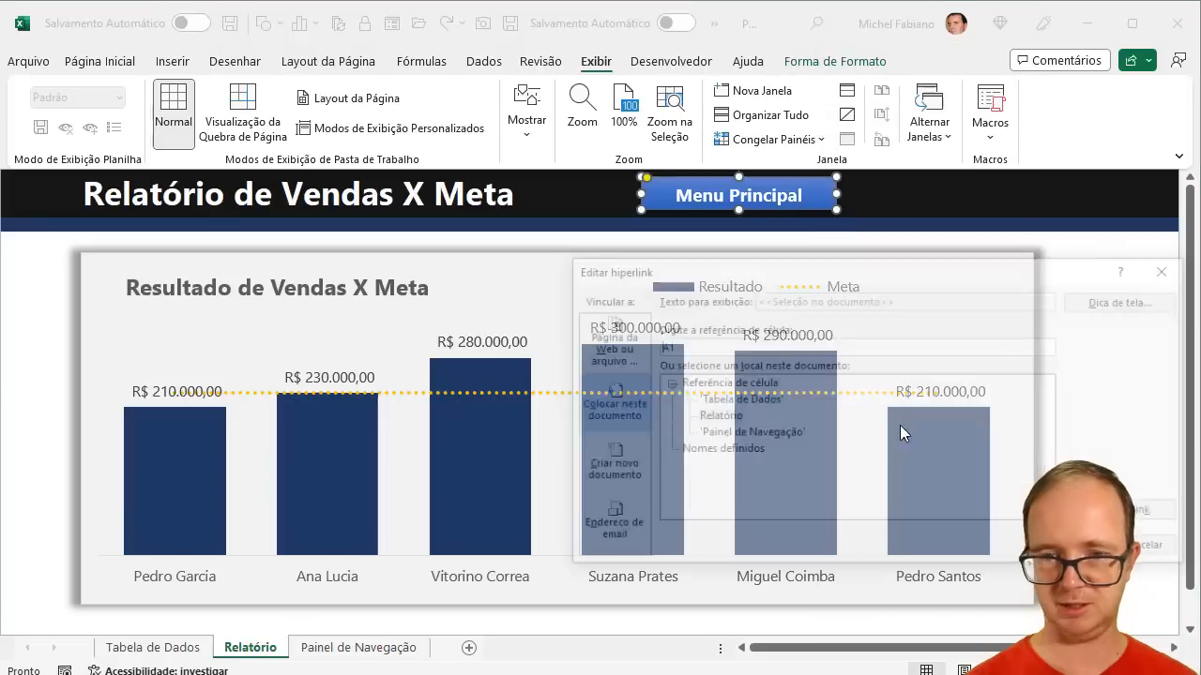
left_click(731, 418)
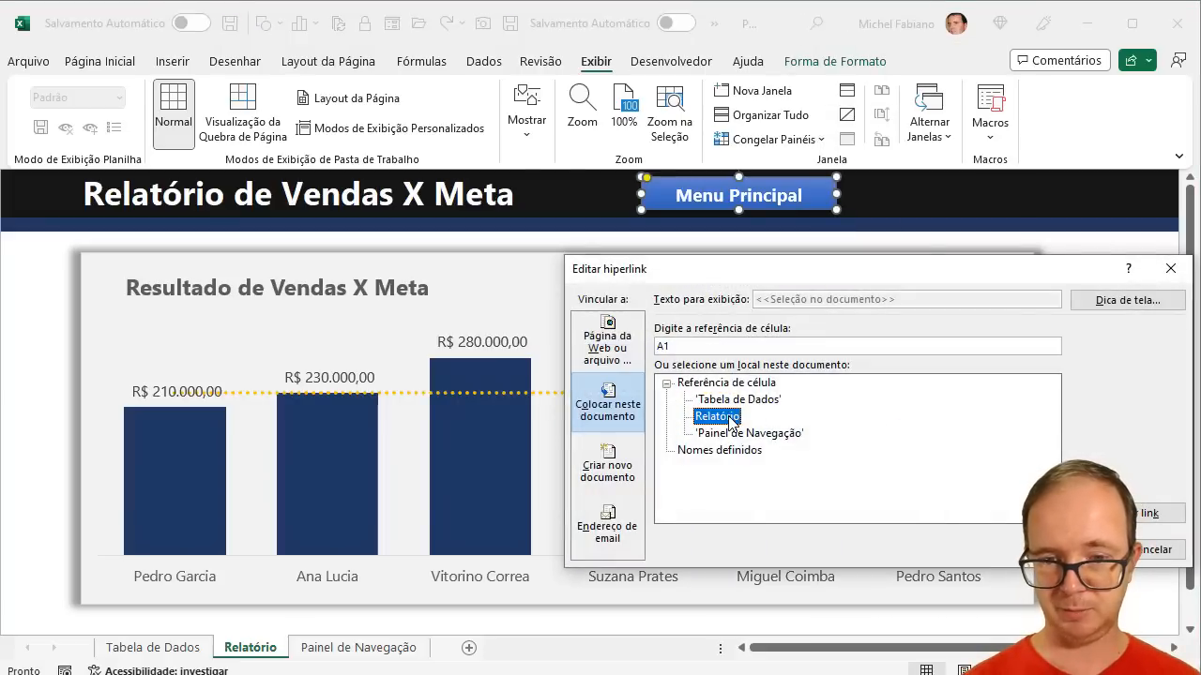
left_click(753, 433)
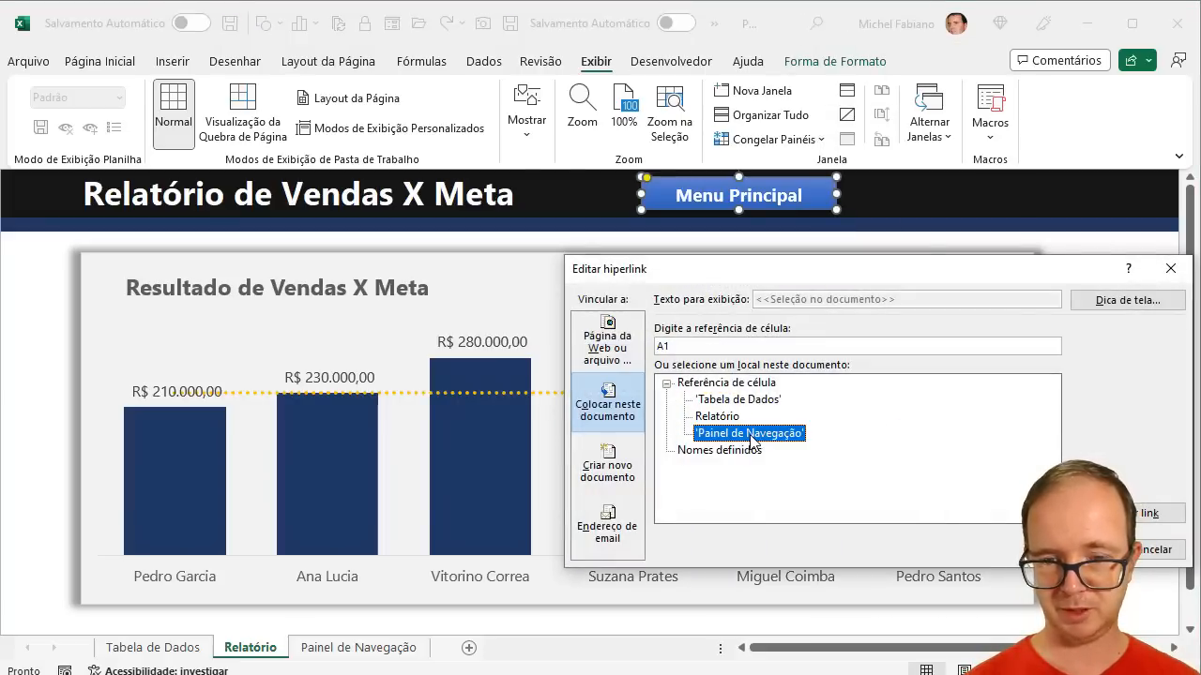
key("Return")
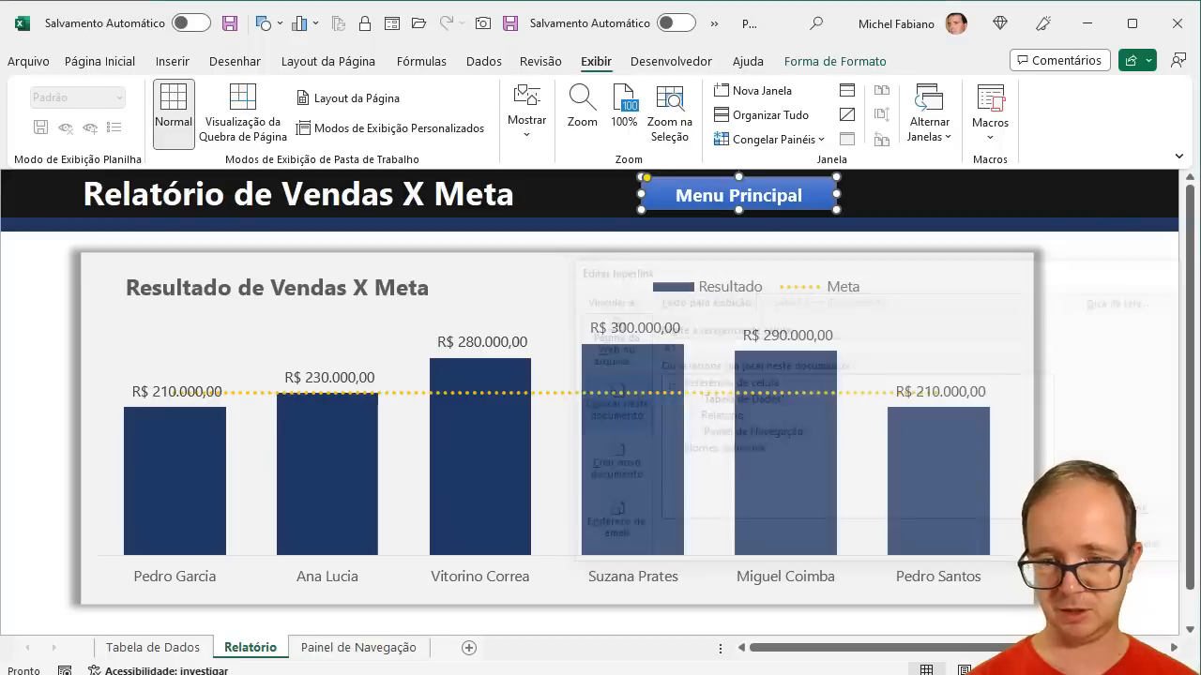
left_click(871, 200)
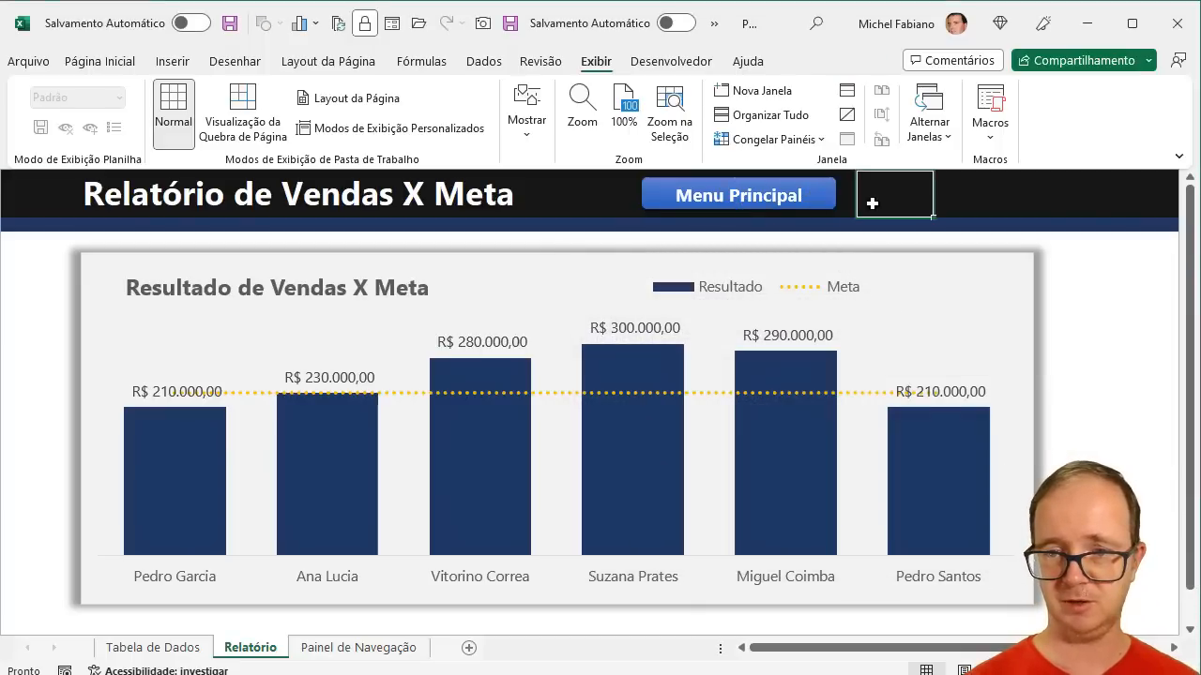
- Open Tabela de Dados through the panel and relink its "Menu Principal" button to cell A1 of 'Painel de Navegação'
left_click(804, 199)
left_click(172, 310)
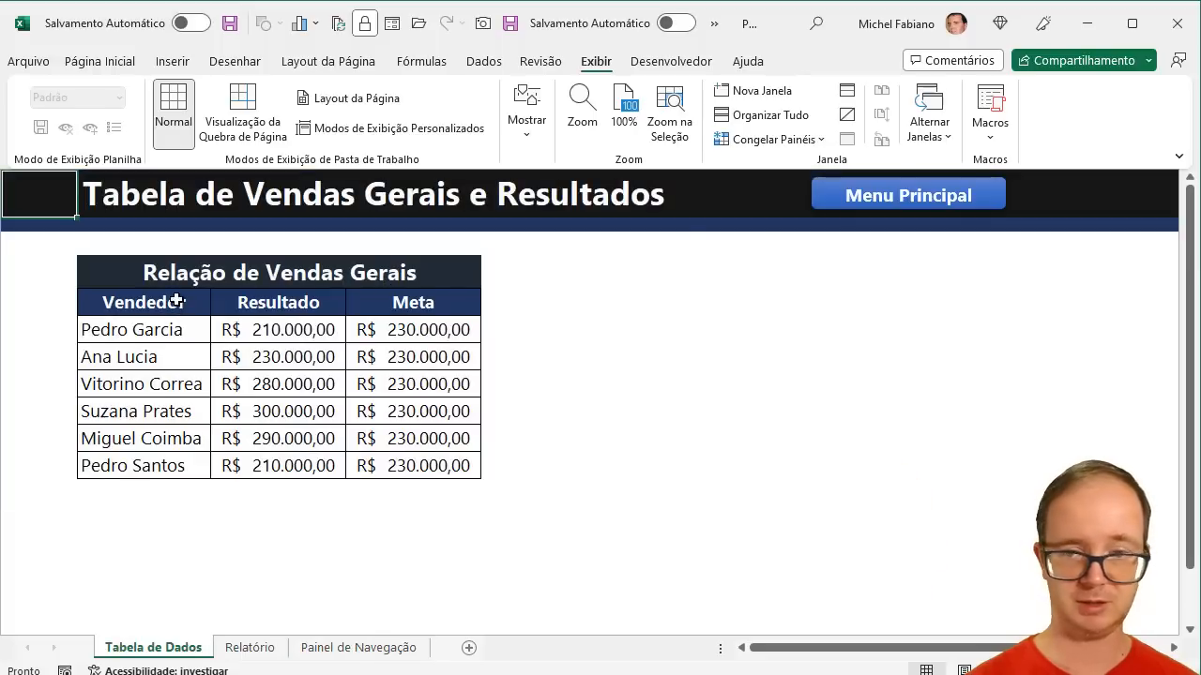
left_click(840, 208)
left_click(568, 403)
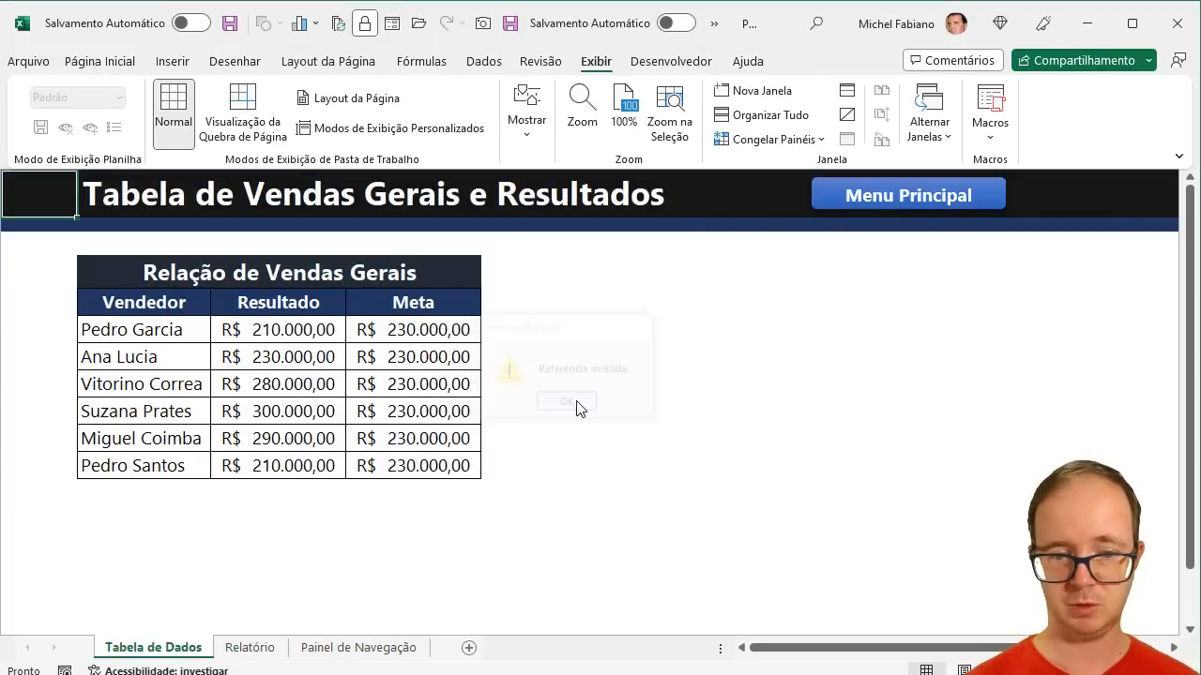
right_click(855, 212)
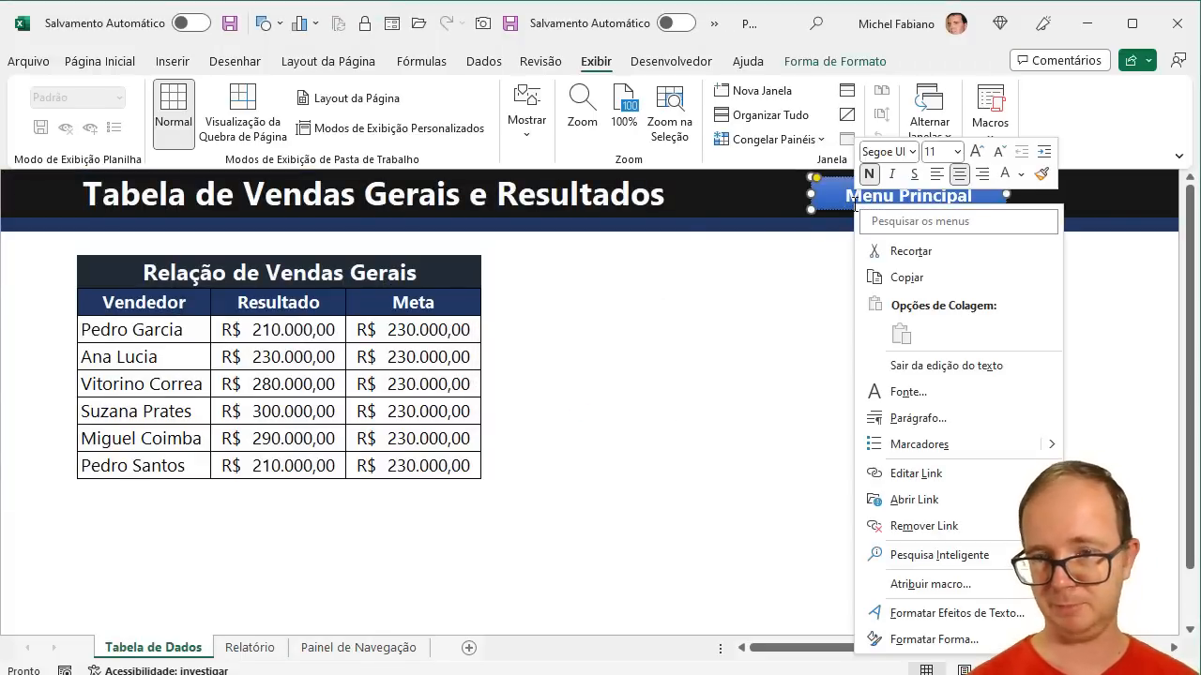
key("Escape")
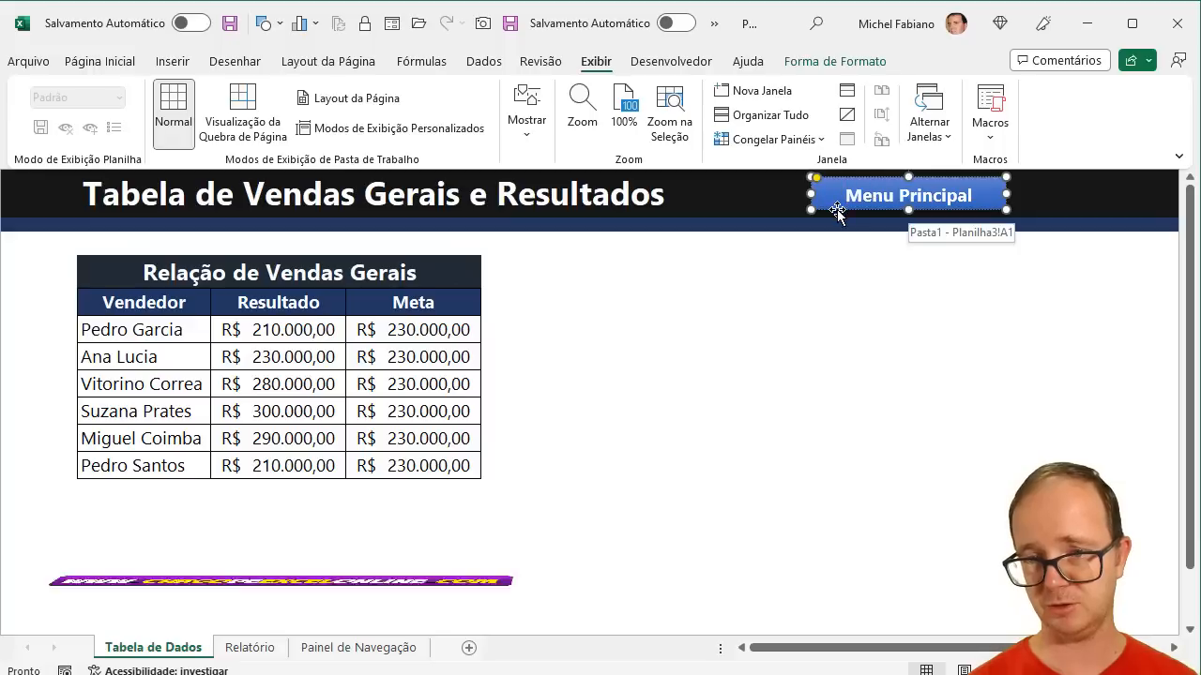
right_click(839, 211)
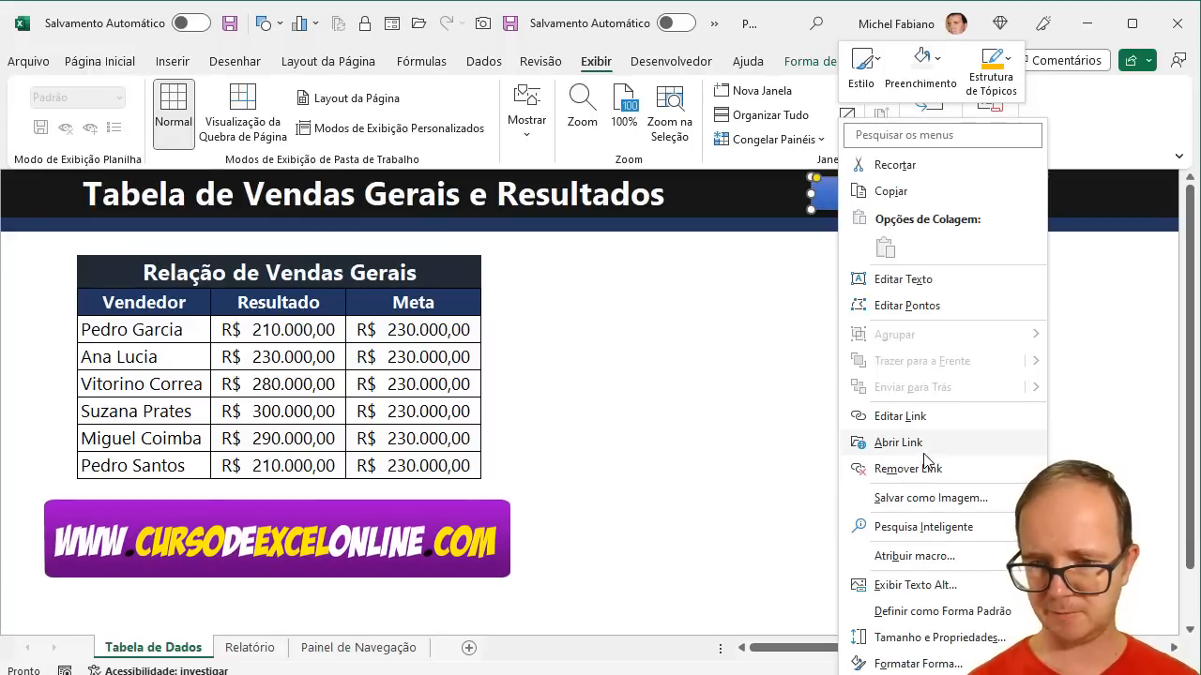
left_click(924, 418)
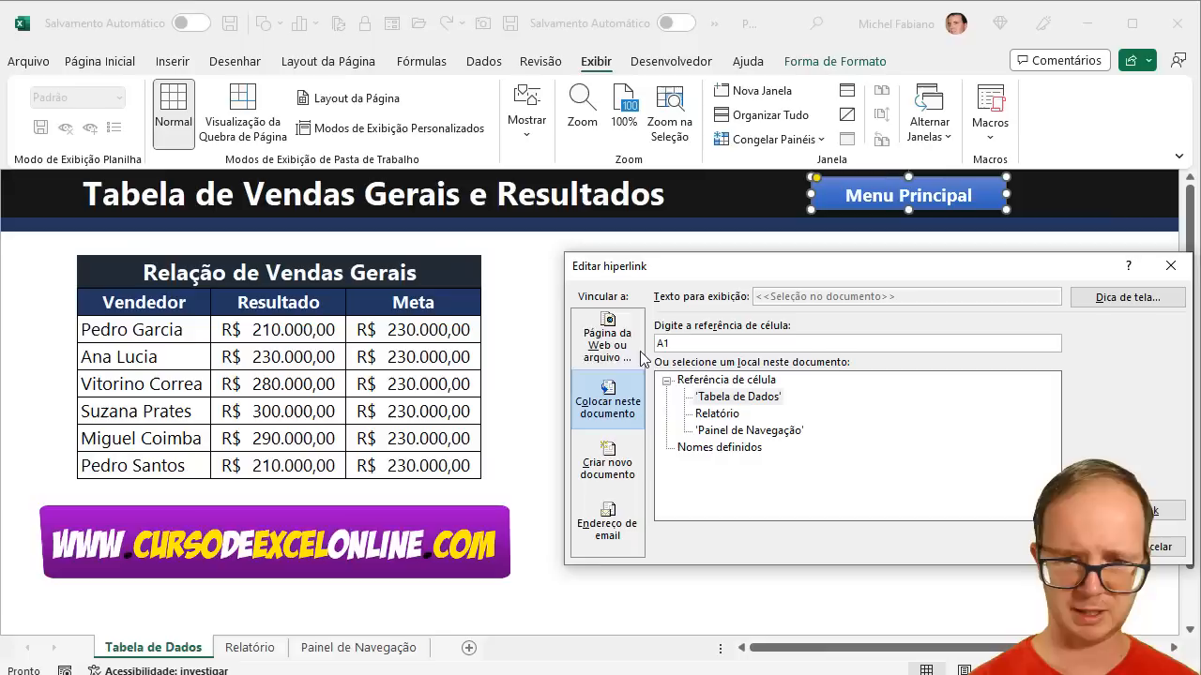
left_click(752, 432)
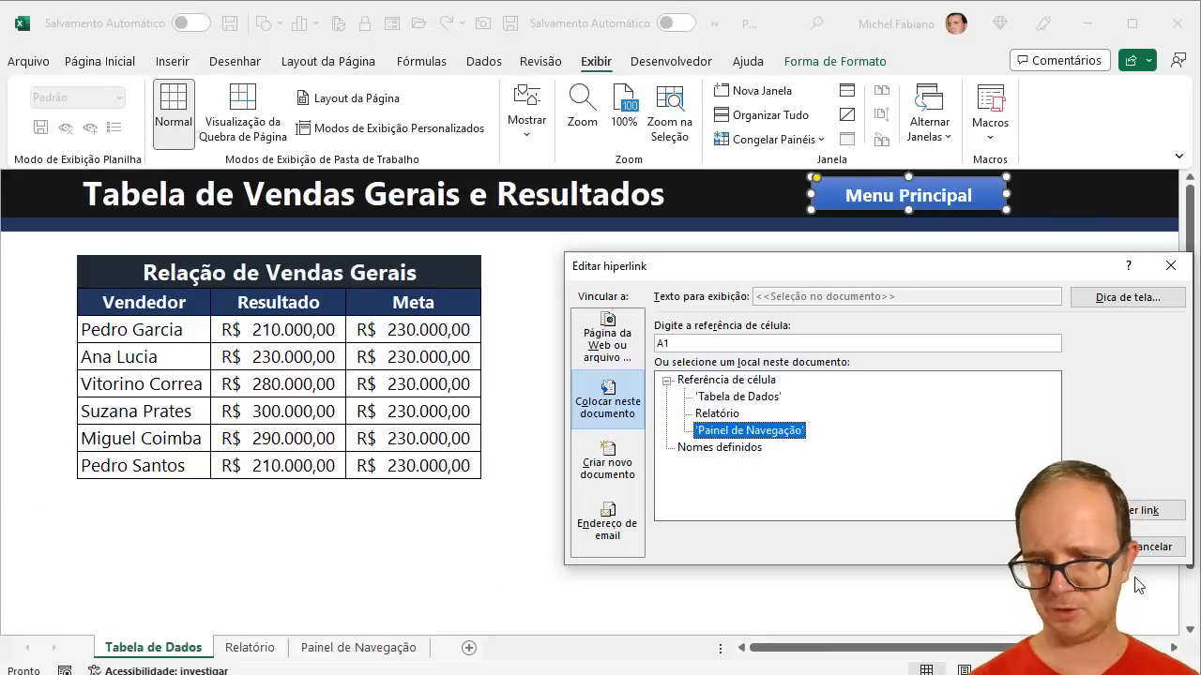
key("Return")
left_click(909, 329)
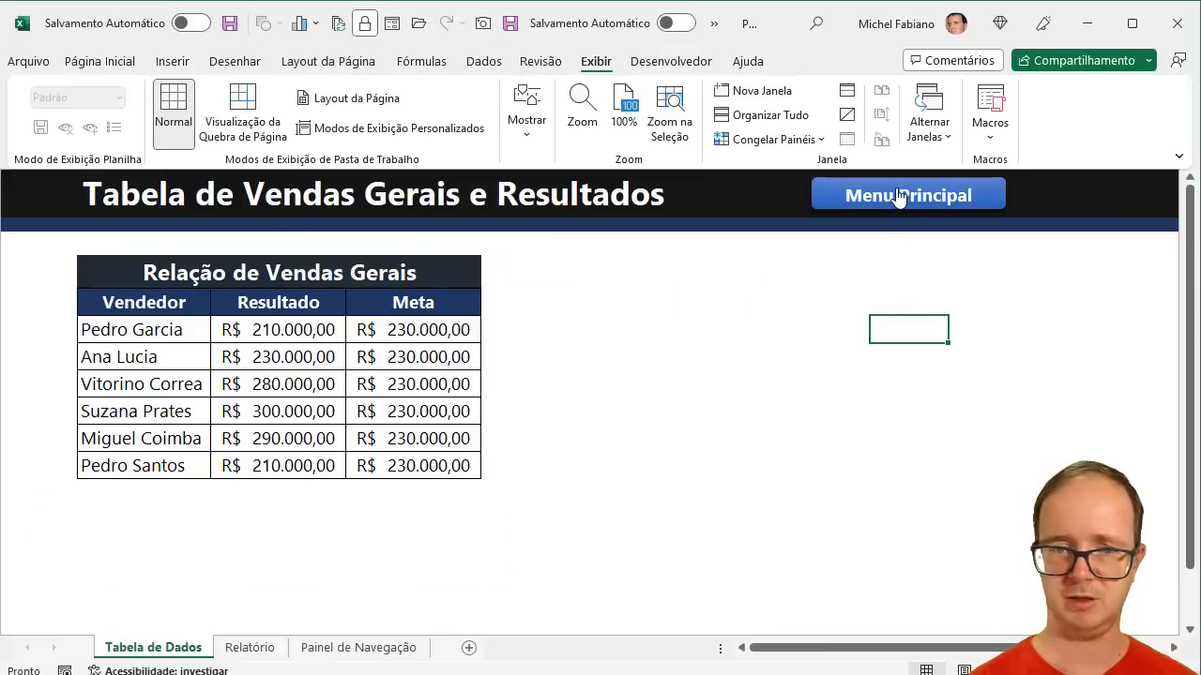
- Test the return button on Tabela de Dados, the Relatórios icon link and the return button on Relatório
left_click(898, 196)
left_click(397, 301)
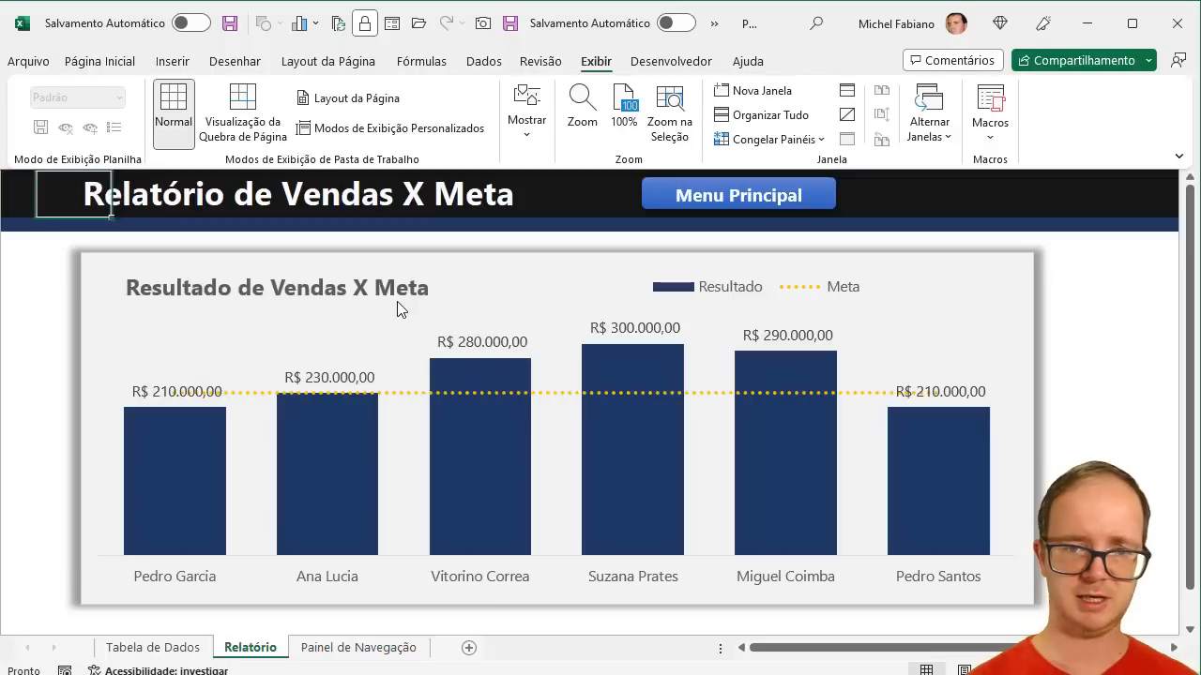
left_click(746, 209)
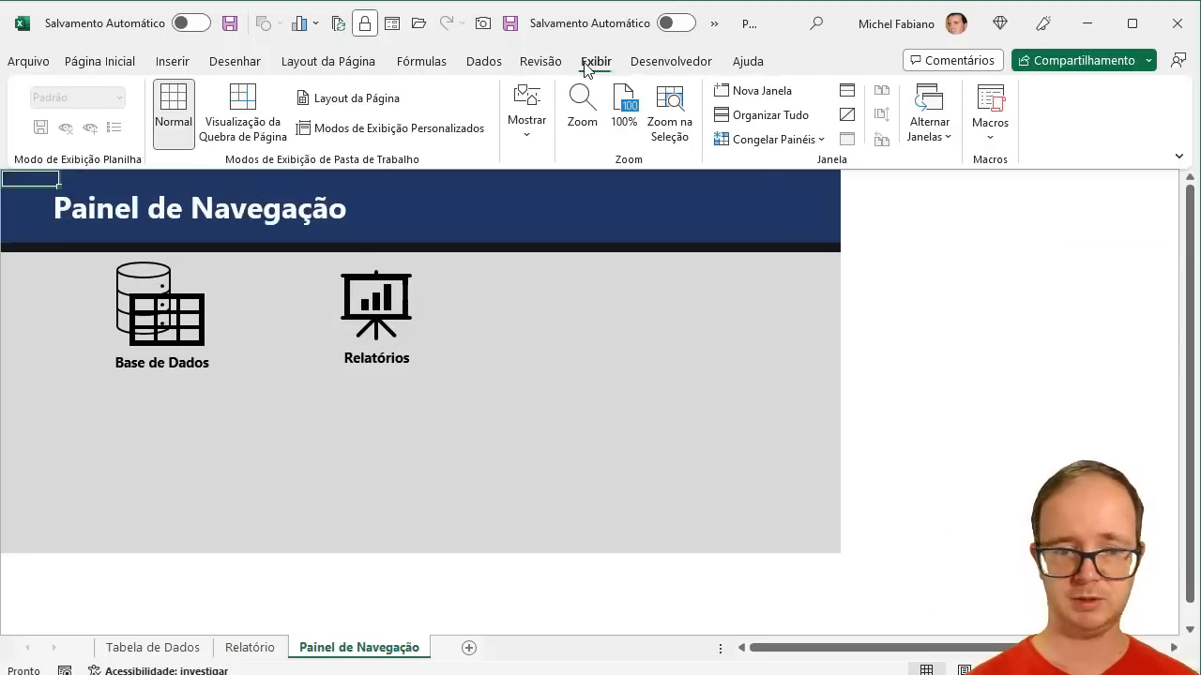
- Collapse the ribbon, open the database sheet through the Base de Dados icon and return to the navigation panel
double_click(589, 62)
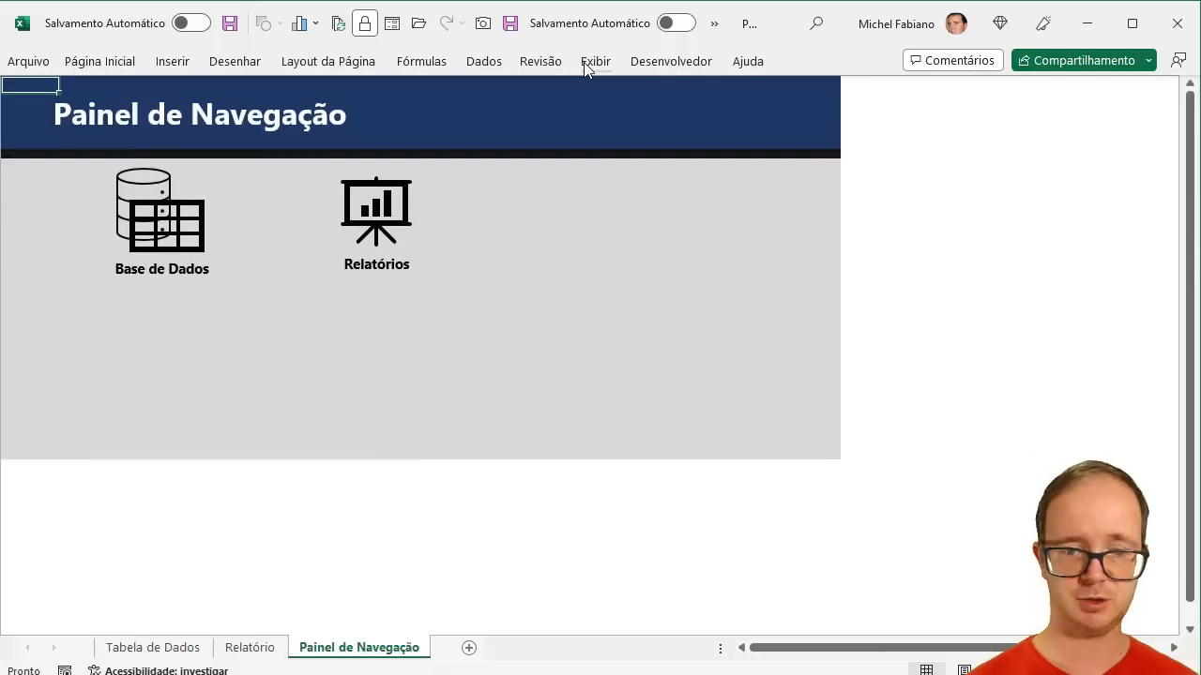
left_click(879, 403)
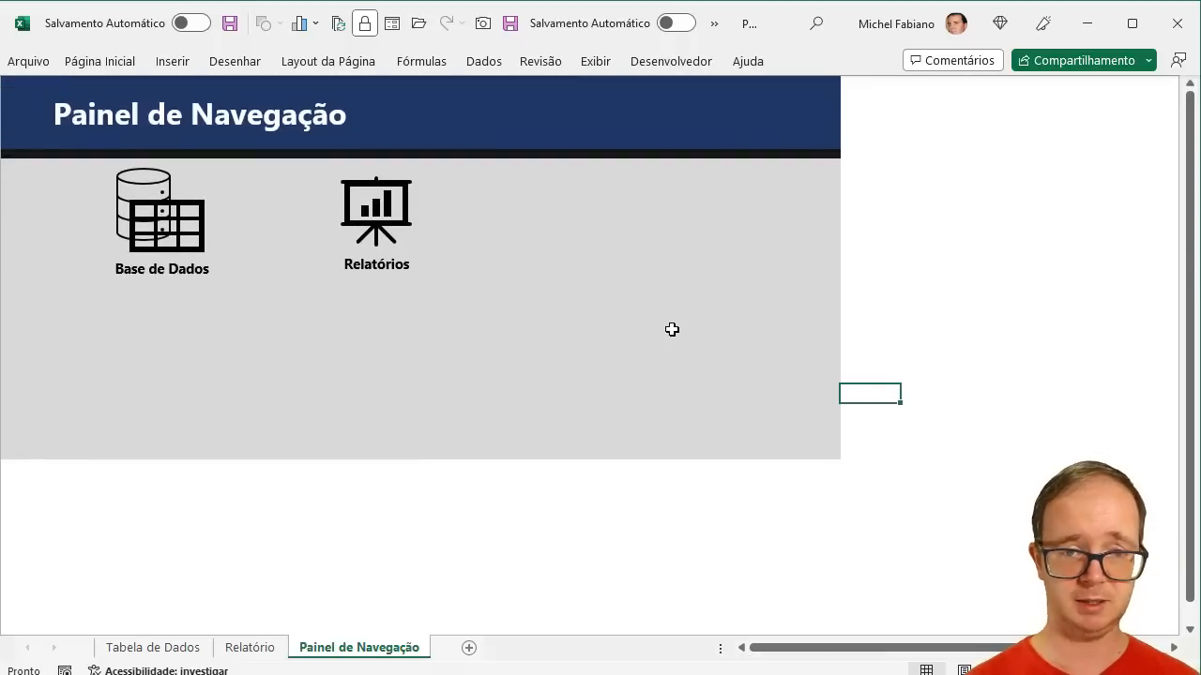
left_click(178, 234)
left_click(863, 108)
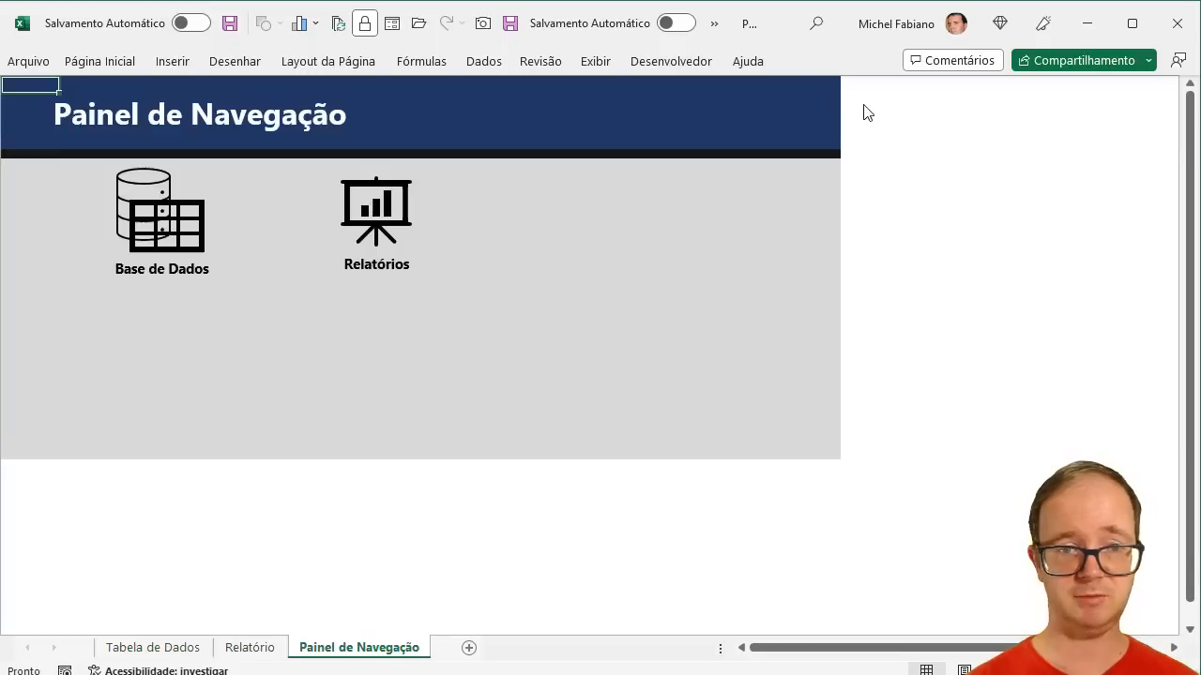
- Test the Relatórios icon and its return button, and look through the Relatório and Tabela de Dados sheets
left_click(372, 206)
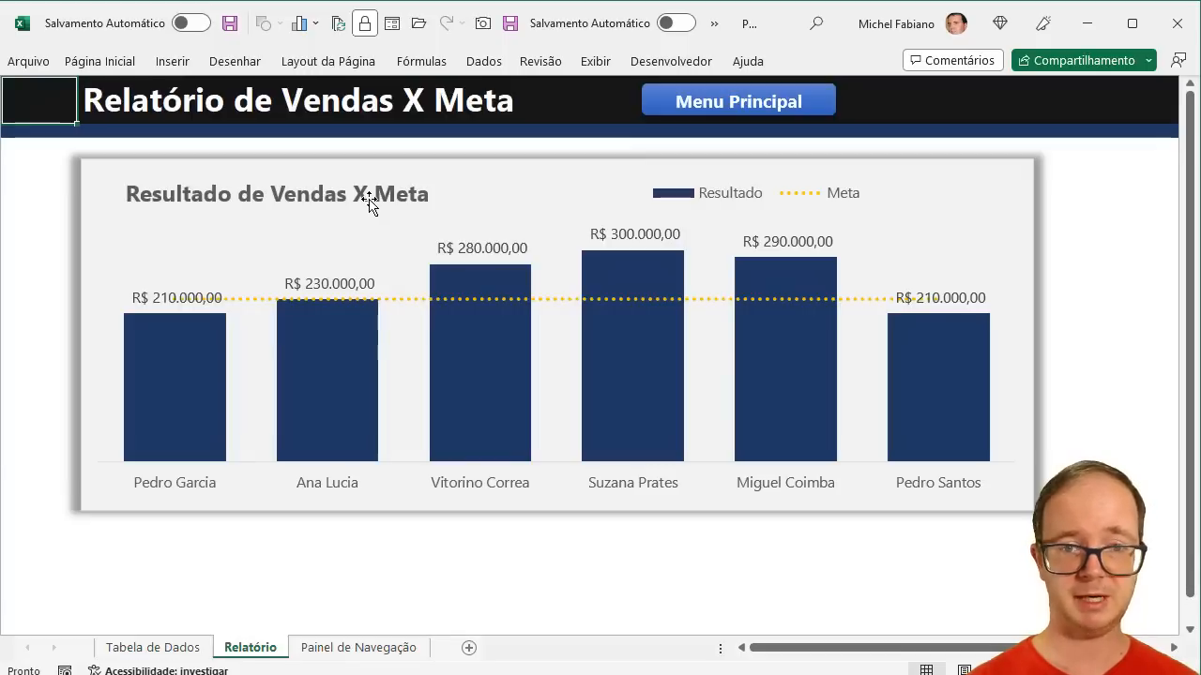
left_click(725, 105)
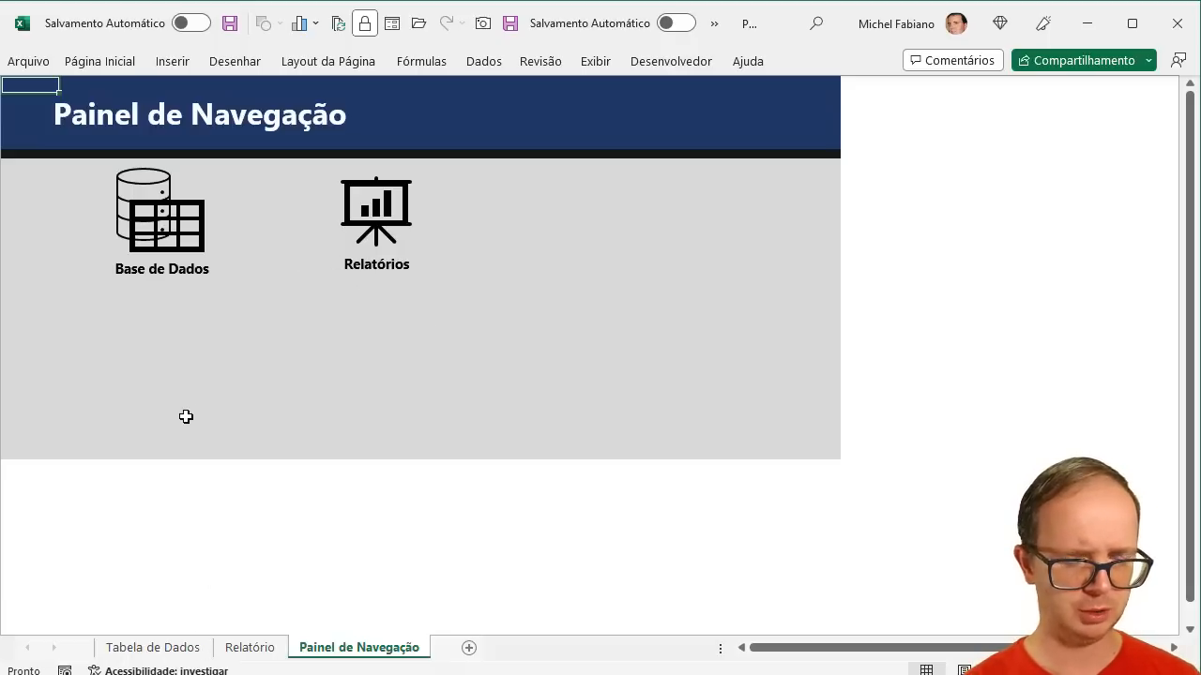
left_click(246, 647)
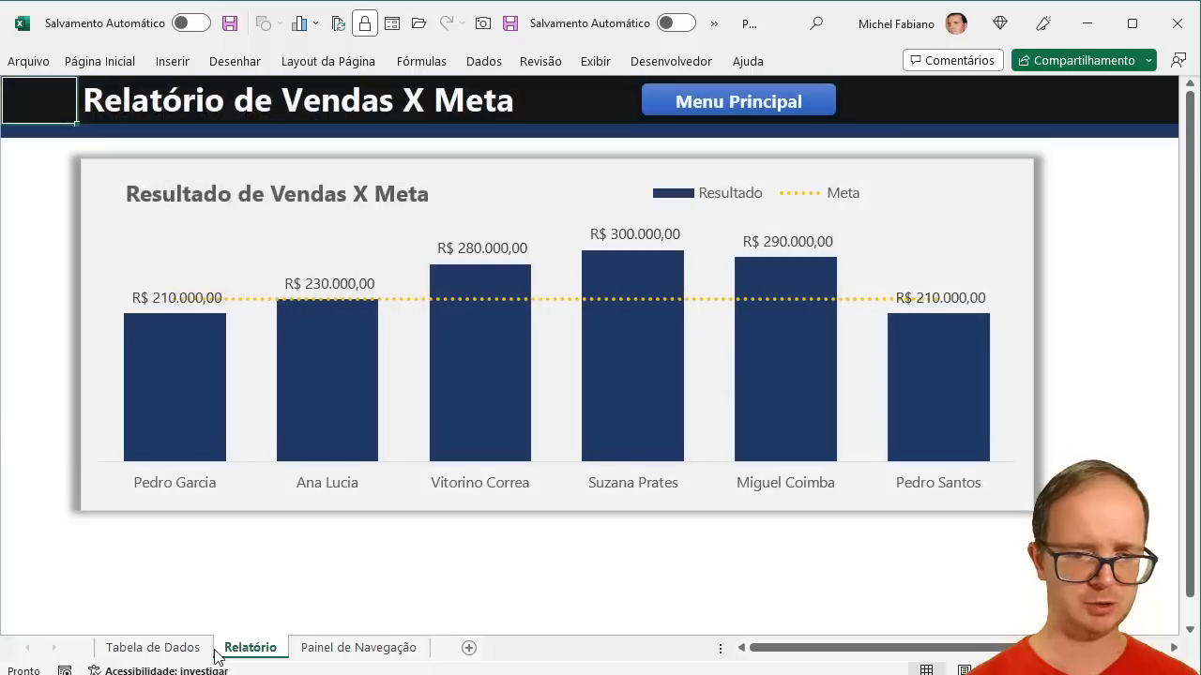
left_click(202, 649)
left_click(240, 654)
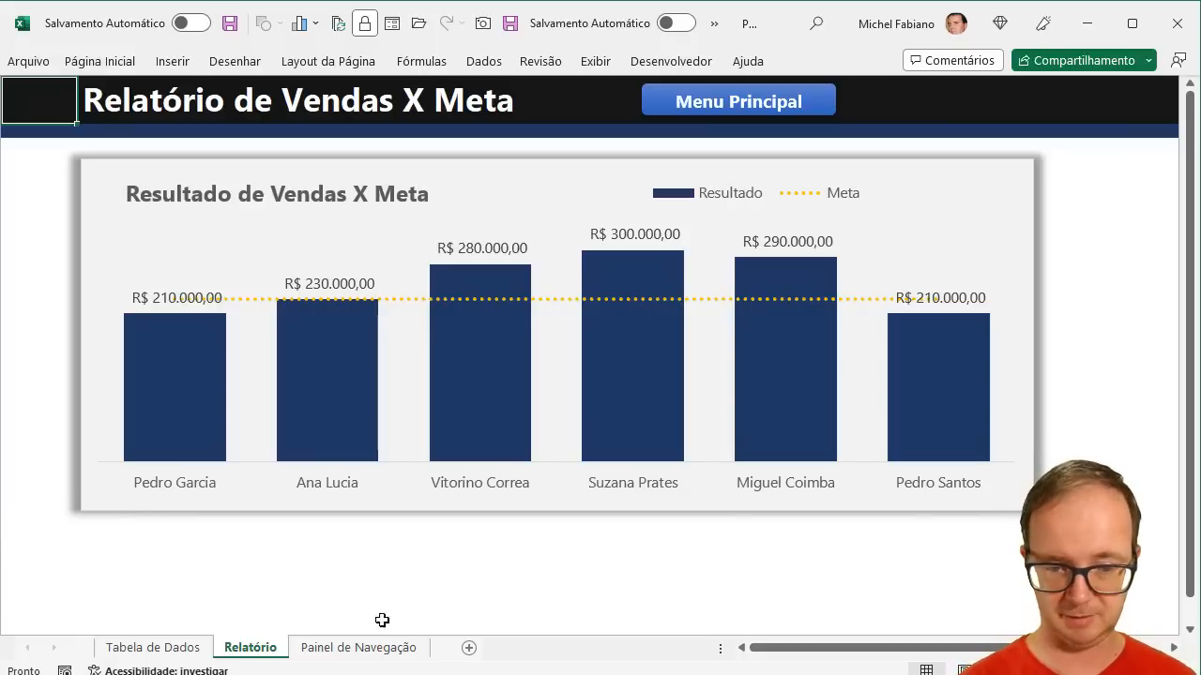
- Add a new worksheet to the workbook and widen its column A to about twice the default width
left_click(469, 648)
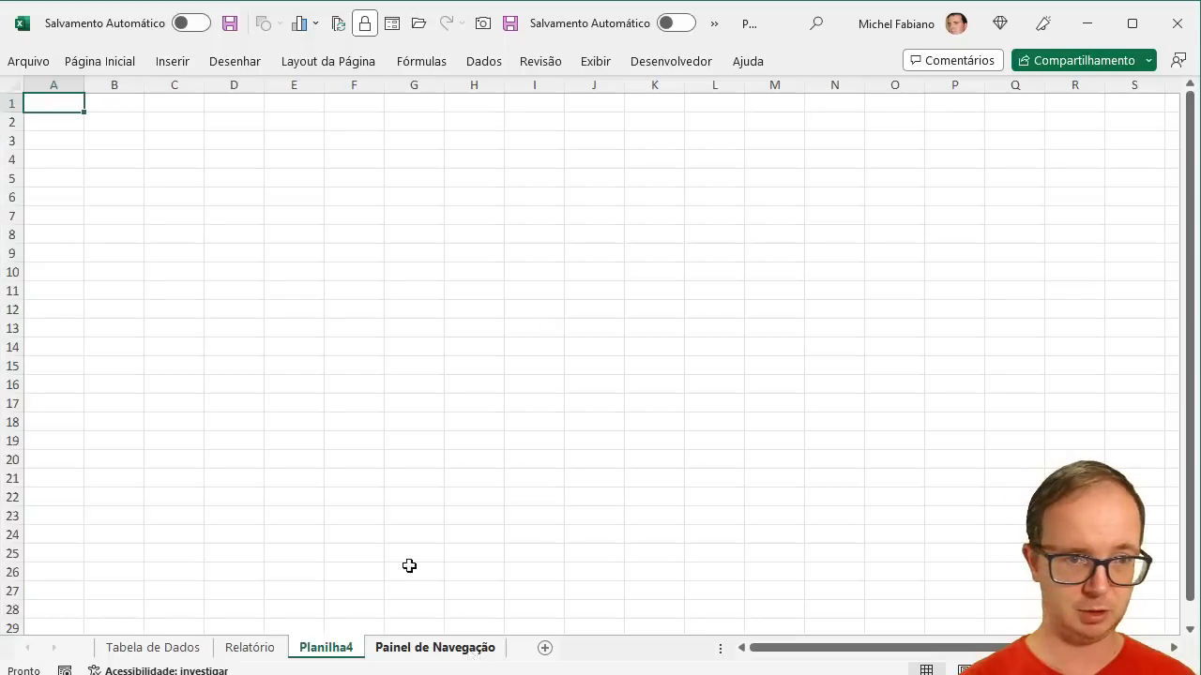
left_click(59, 87)
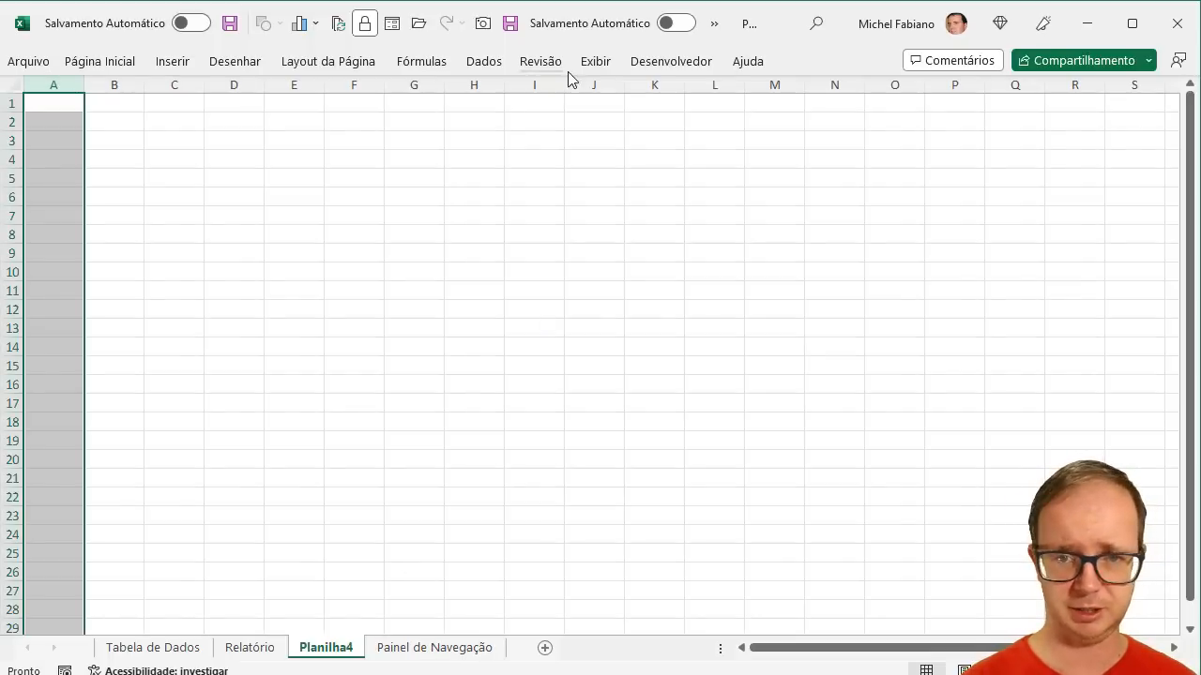
left_click(597, 62)
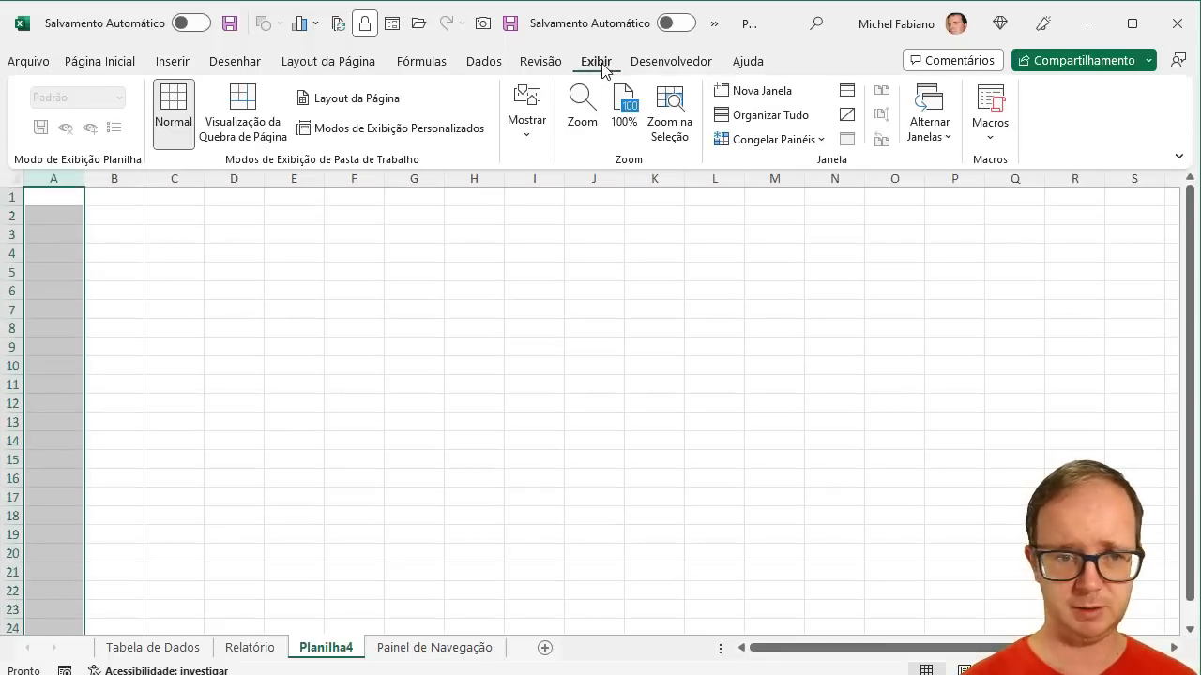
left_click_drag(87, 188, 92, 618)
left_click(119, 178)
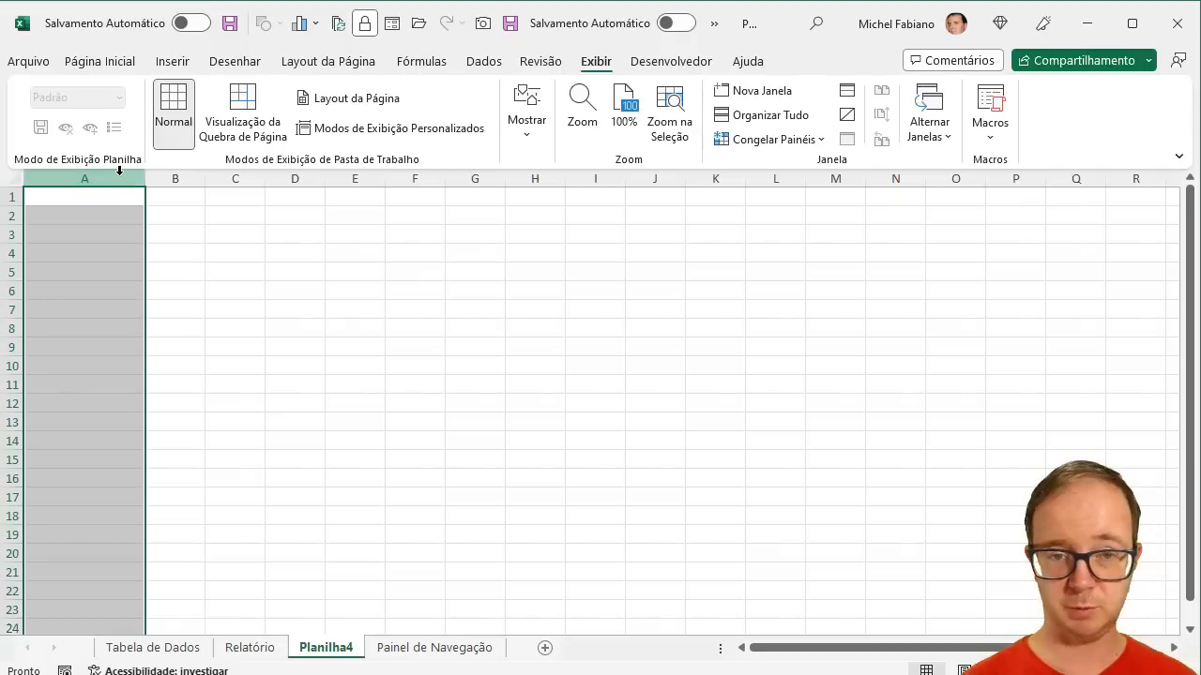
- Fill the whole of column A with a near-black theme colour
left_click(133, 64)
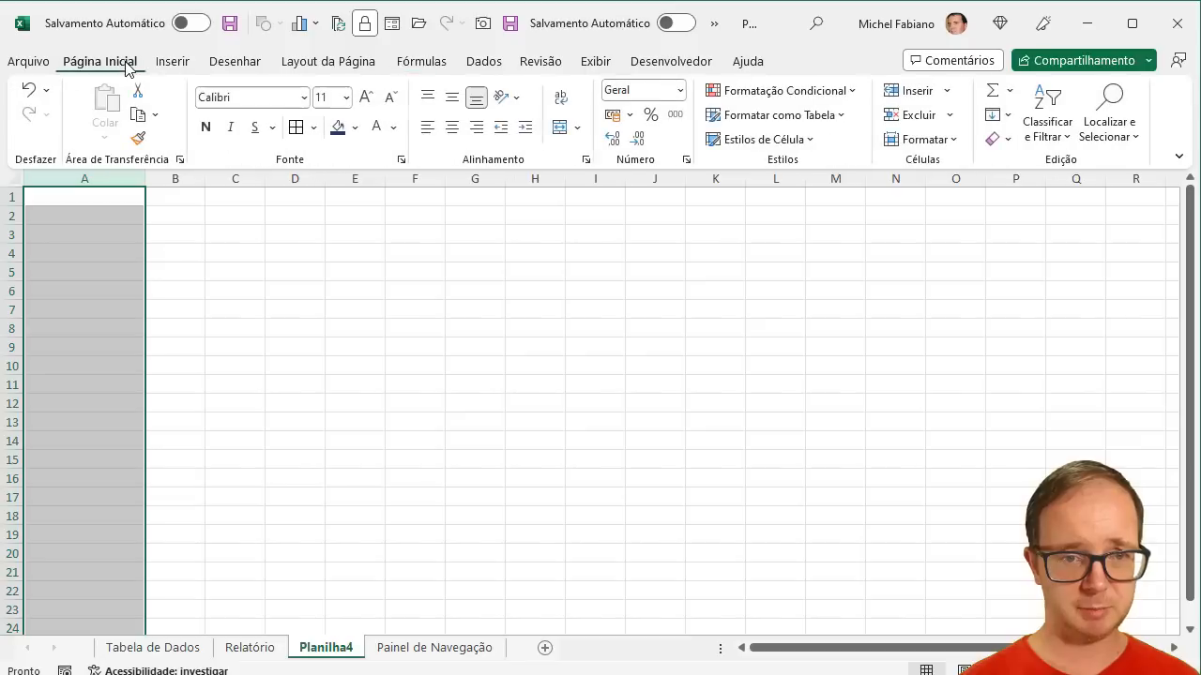
left_click(356, 128)
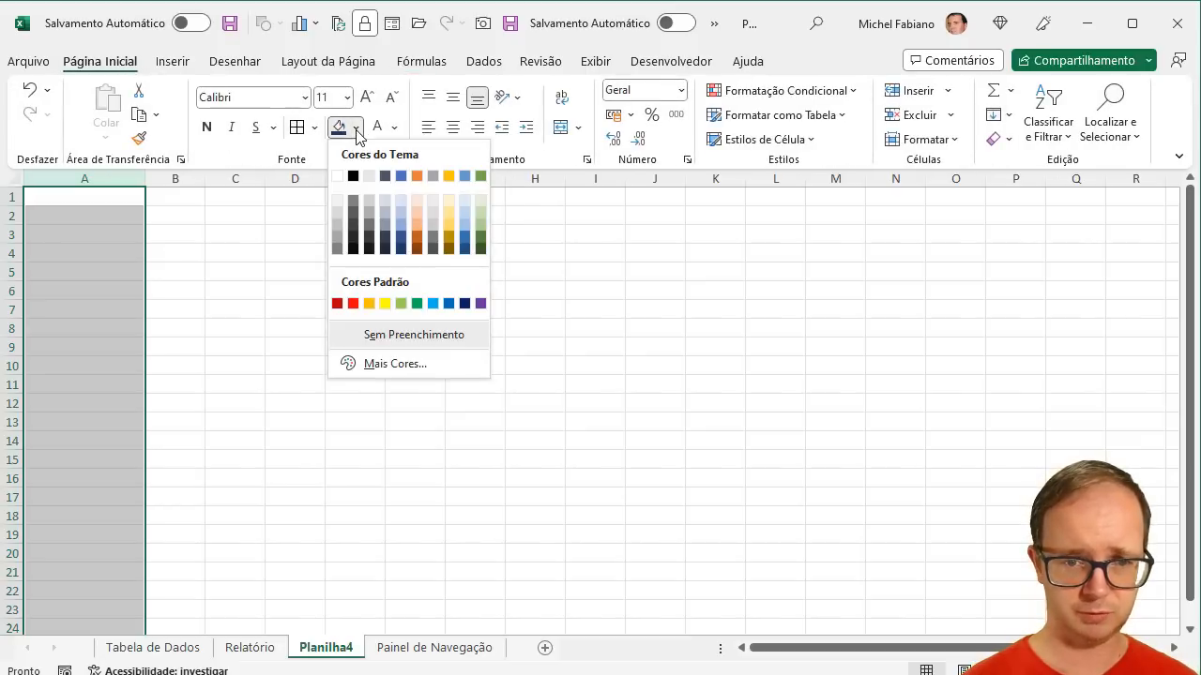
left_click(352, 240)
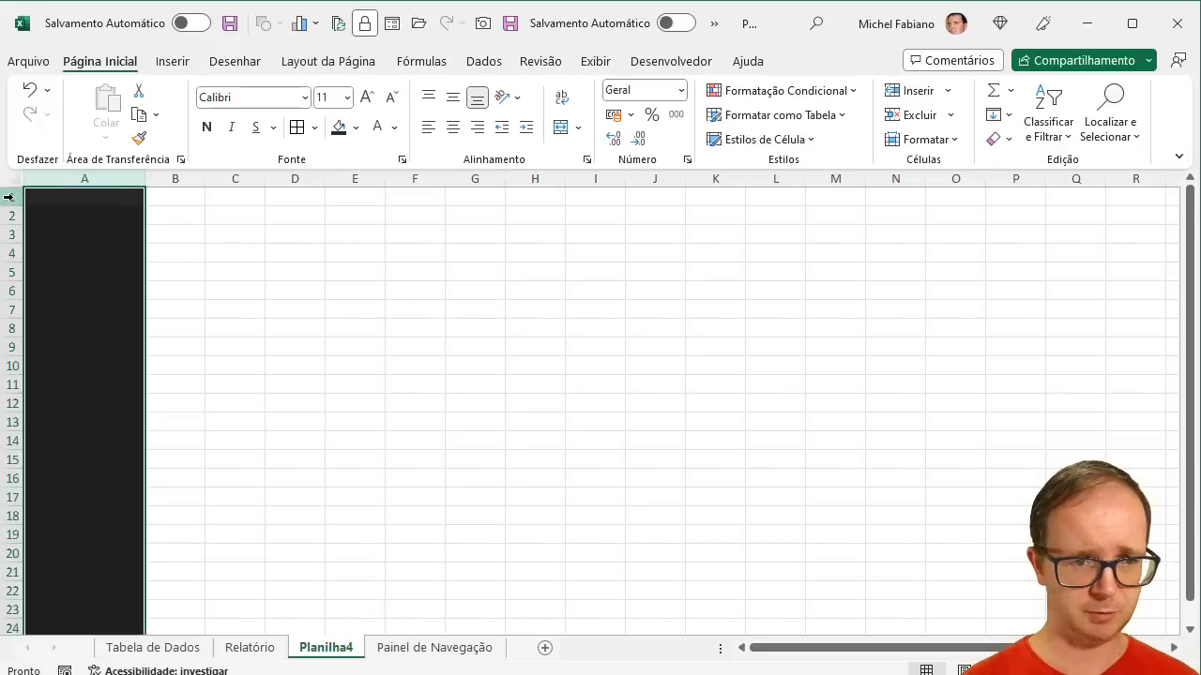
- Increase the height of row 1 to about three times the default and fill the row with the same near-black colour
left_click_drag(9, 198, 9, 220)
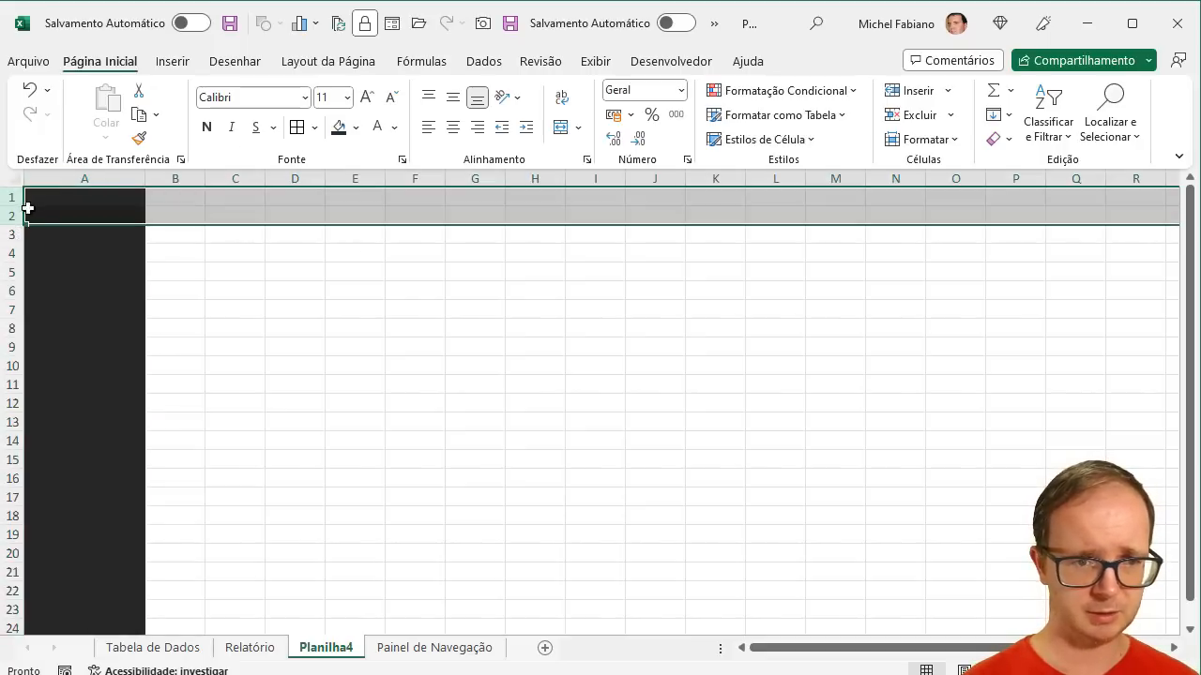
left_click(13, 204)
left_click(355, 270)
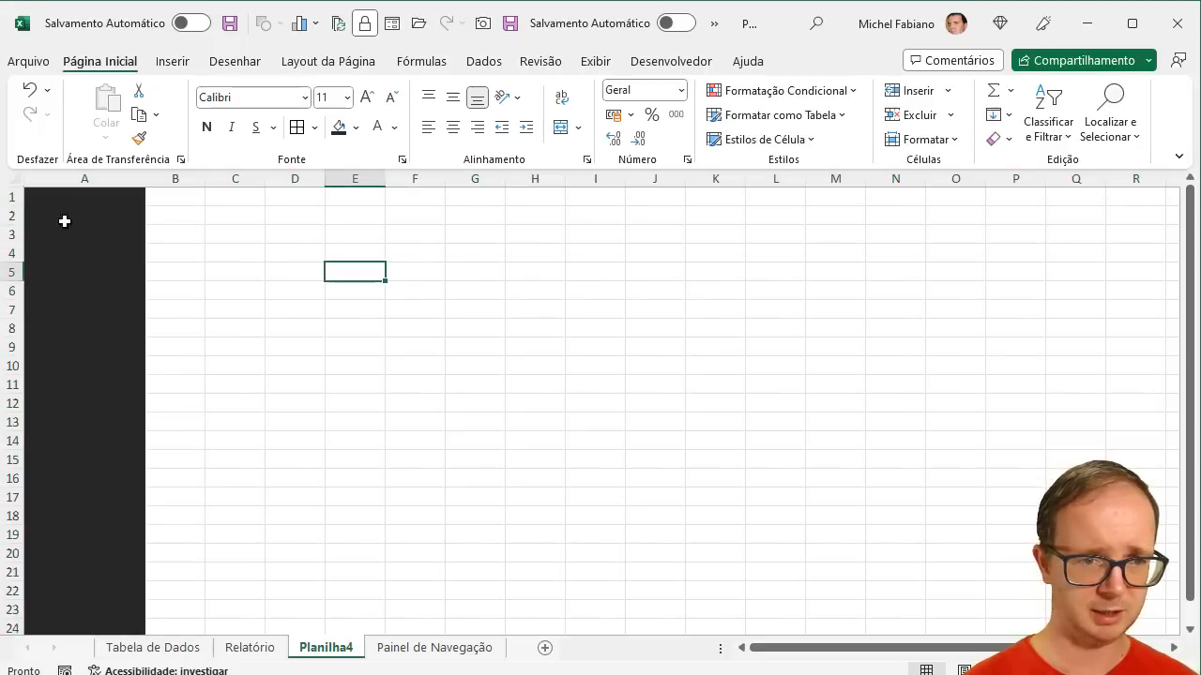
left_click_drag(16, 204, 20, 246)
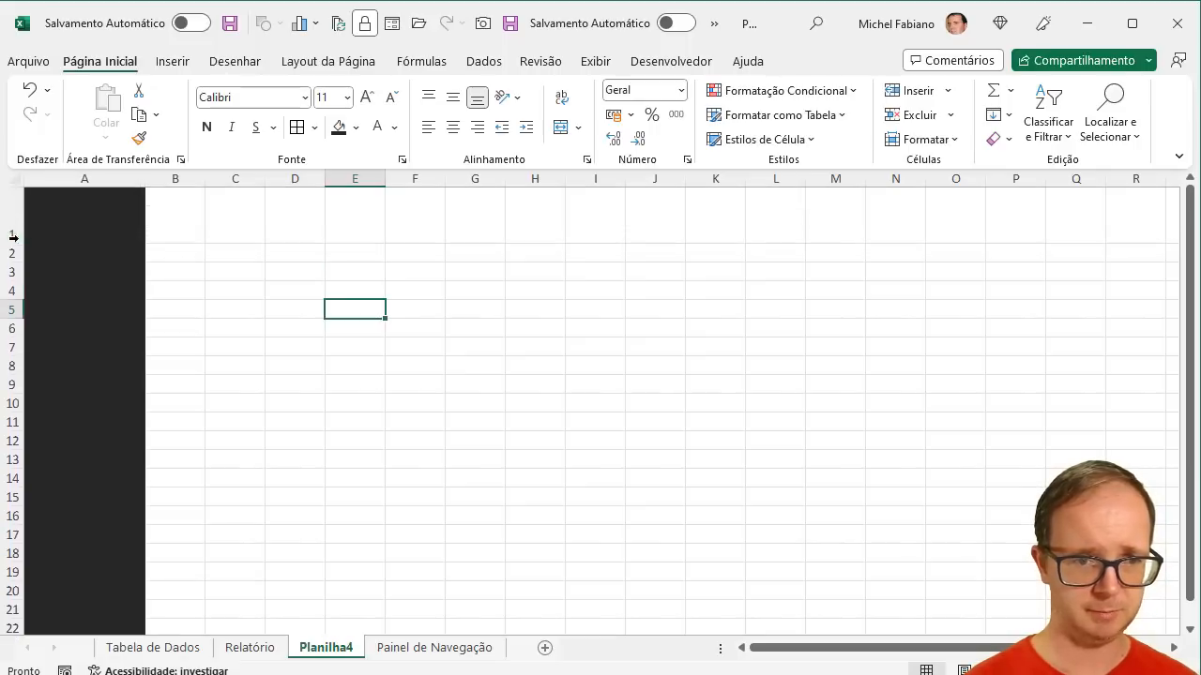
left_click(14, 238)
left_click(338, 127)
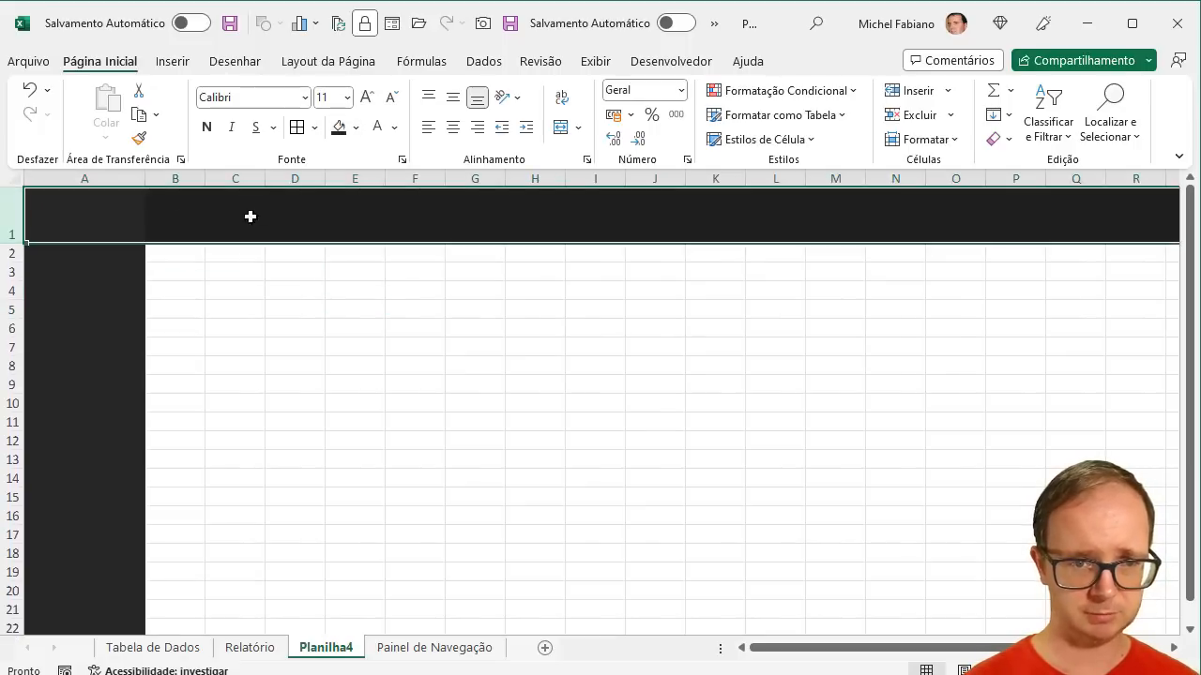
- Set the font of the entire new sheet to Segoe UI
left_click(14, 178)
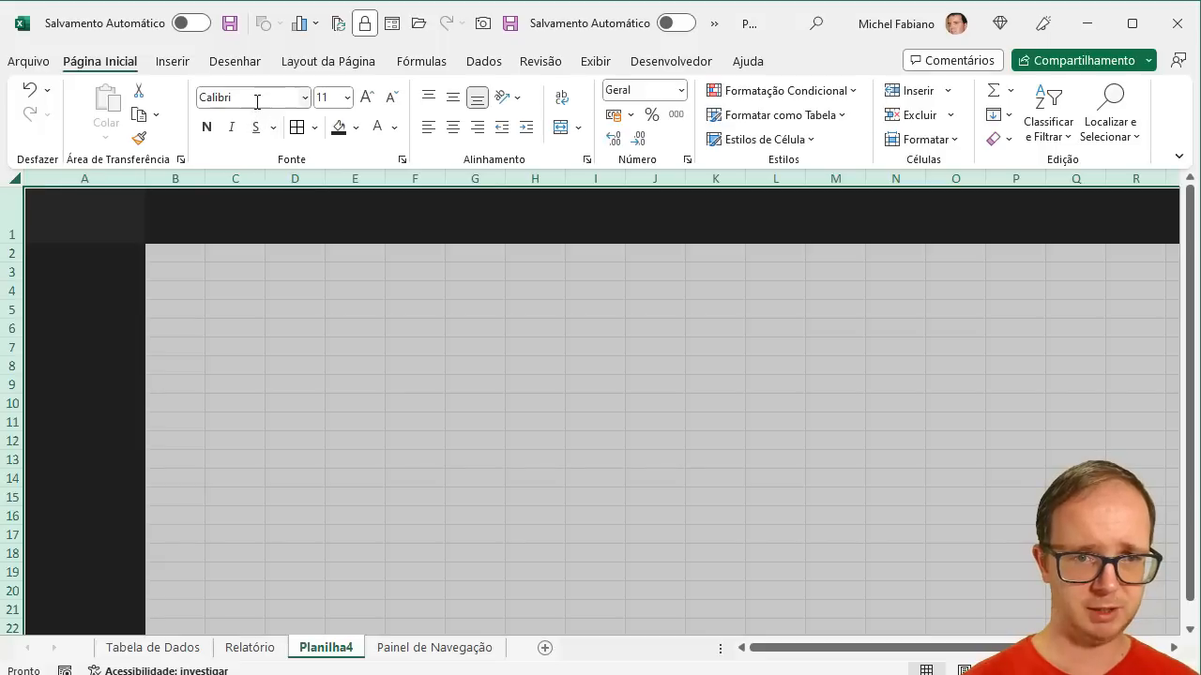
left_click(257, 98)
type("Seg")
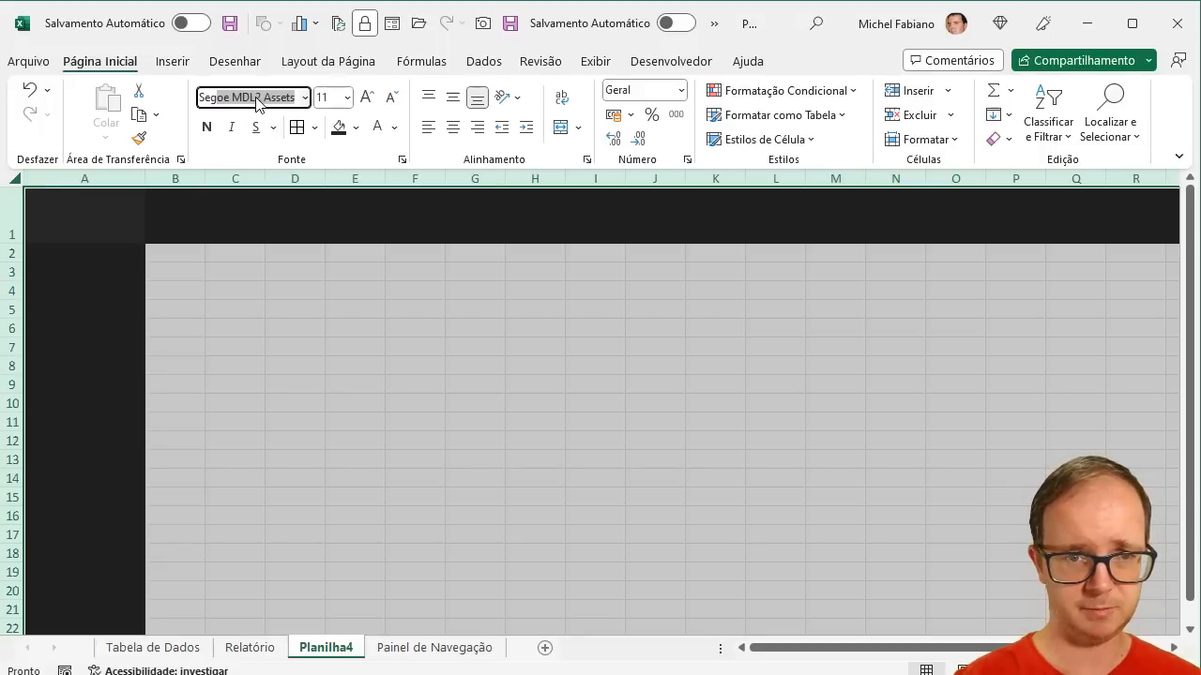
type("oe UI")
key("Return")
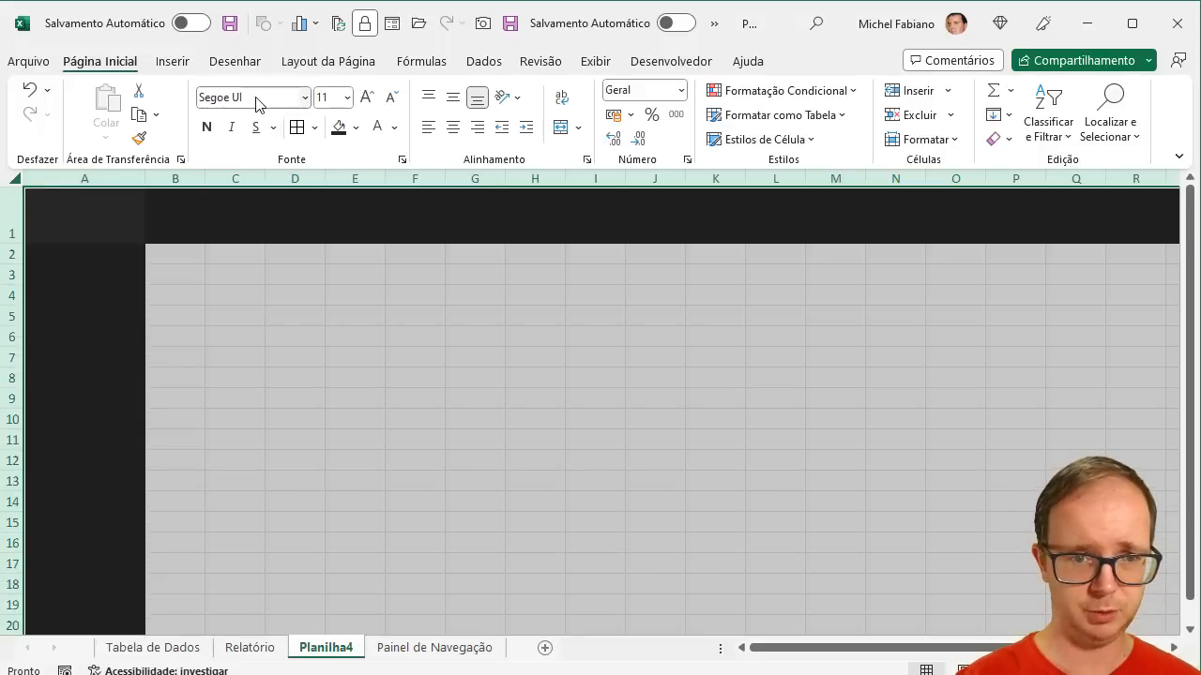
left_click(251, 331)
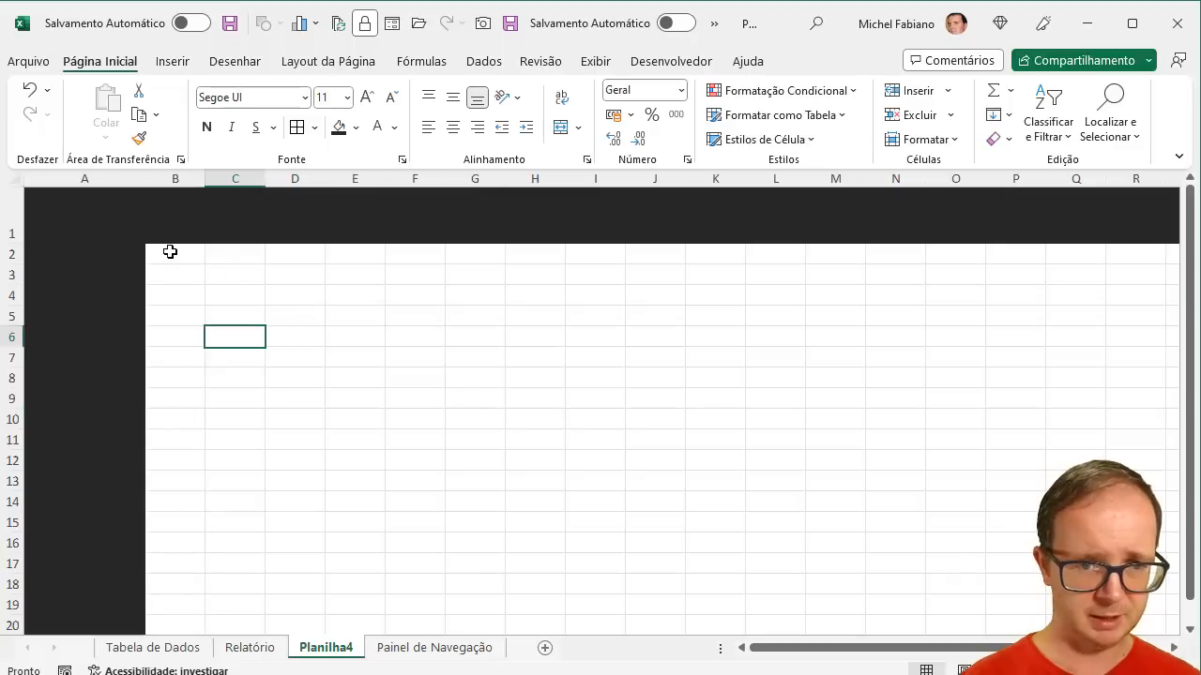
- Enter the heading "Navegação" in cell A2 of the dark side column
left_click_drag(170, 252, 1076, 564)
left_click(806, 442)
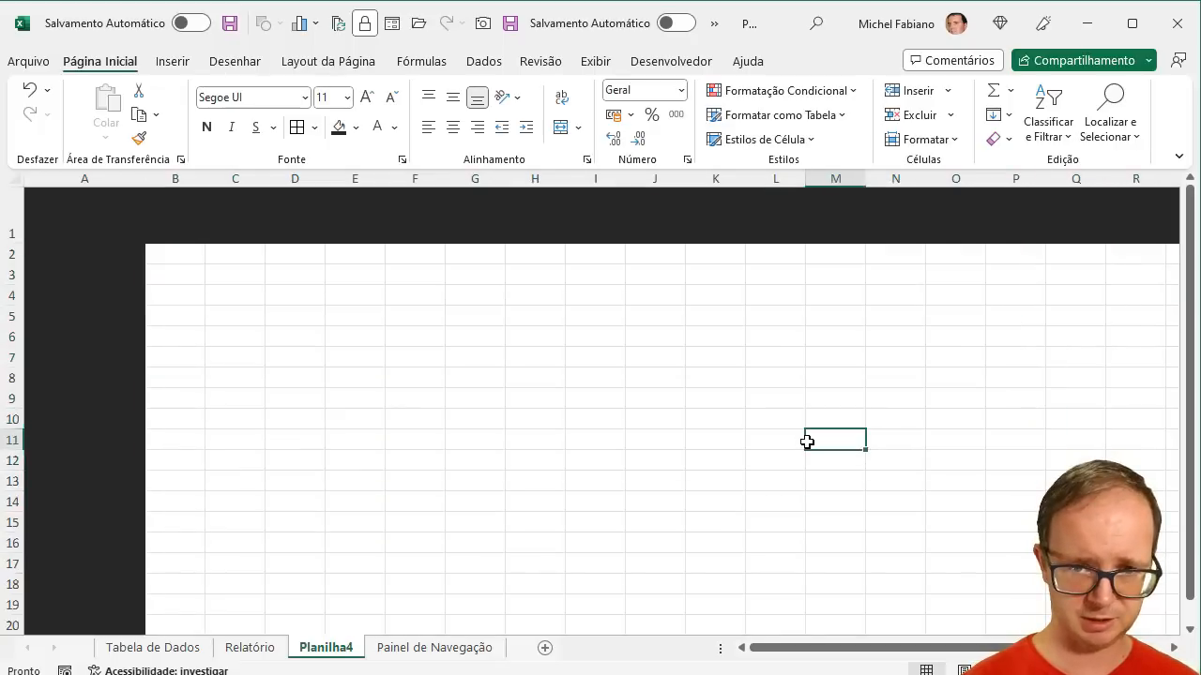
left_click(85, 253)
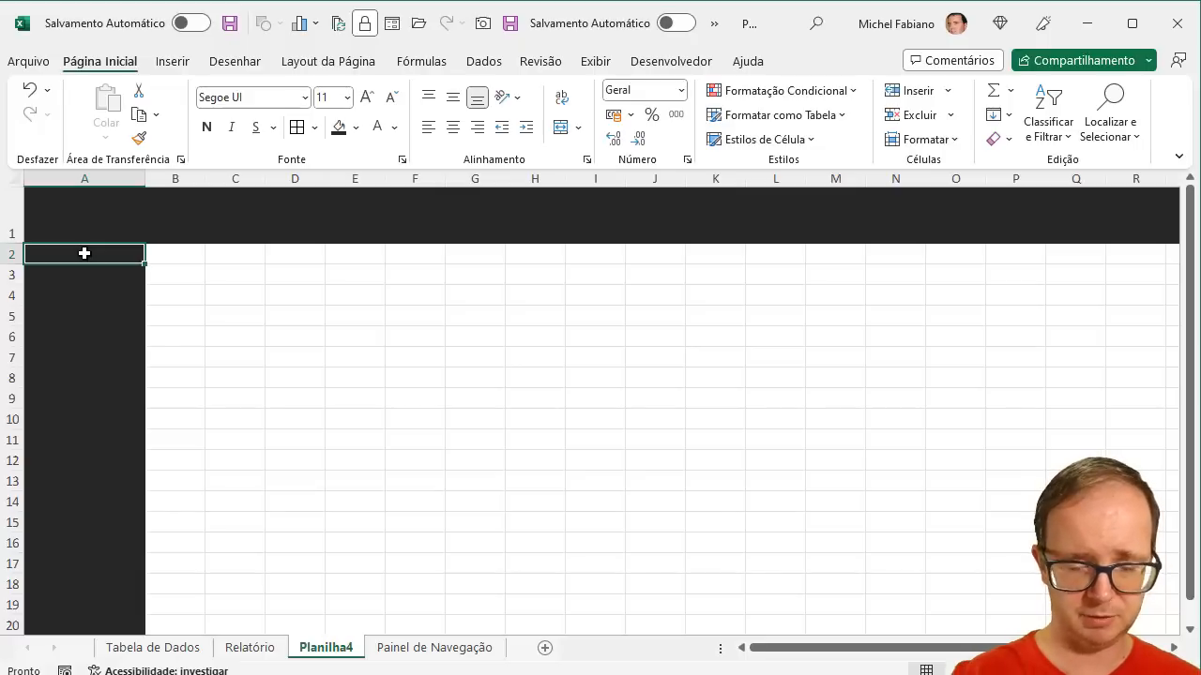
type("Me")
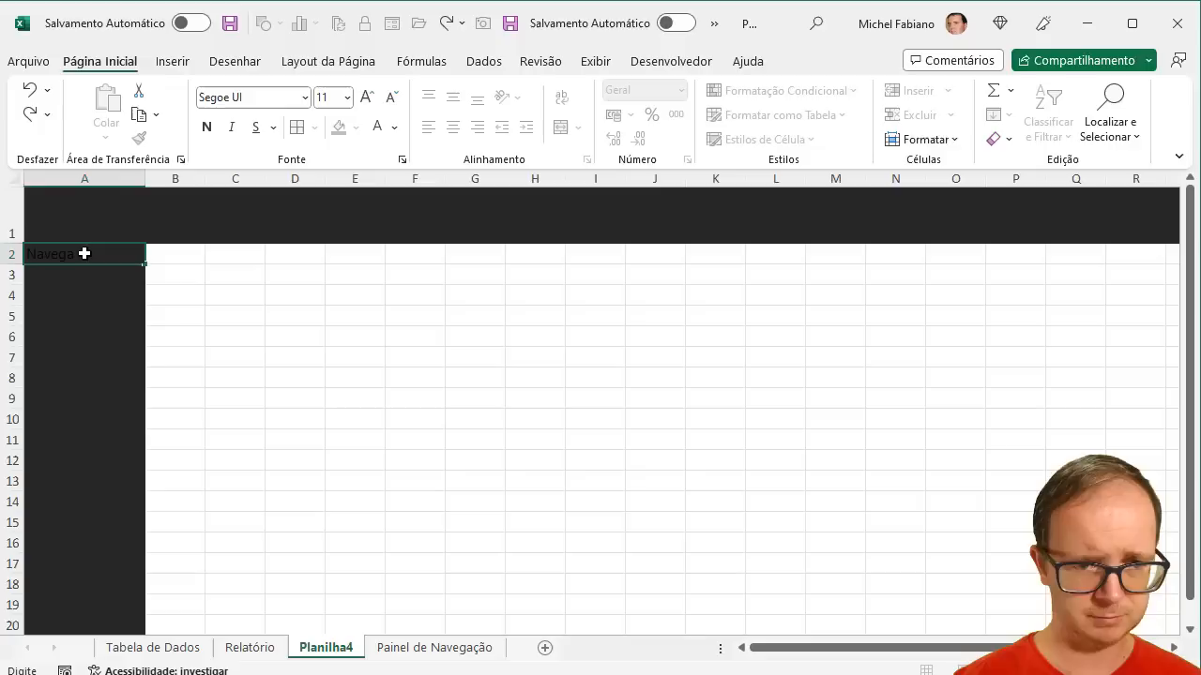
left_click(285, 320)
- Format the "Navegação" heading in A2 with white font, bold and centred alignment
left_click(103, 255)
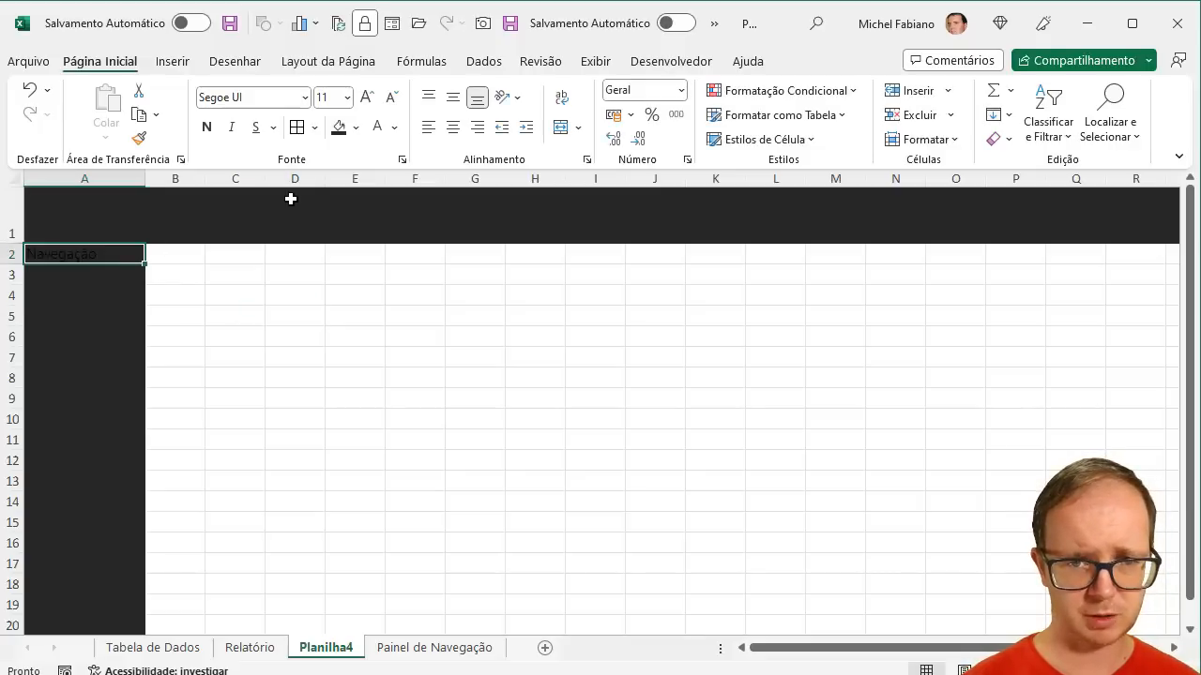
left_click(377, 128)
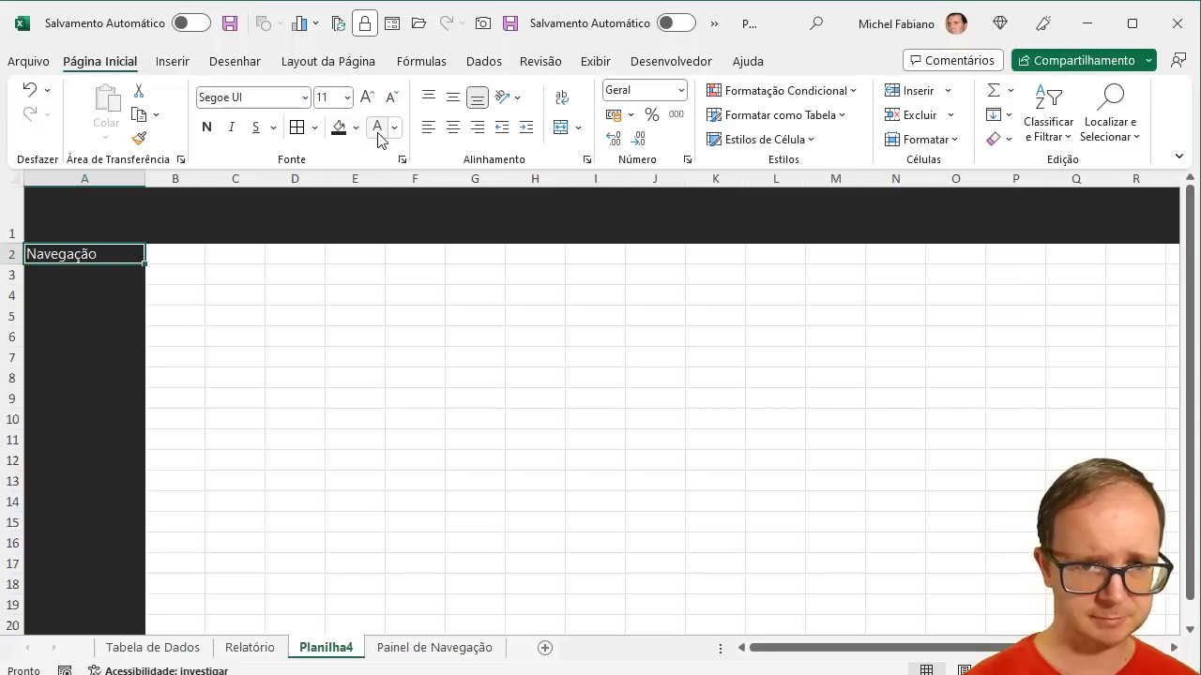
left_click(206, 127)
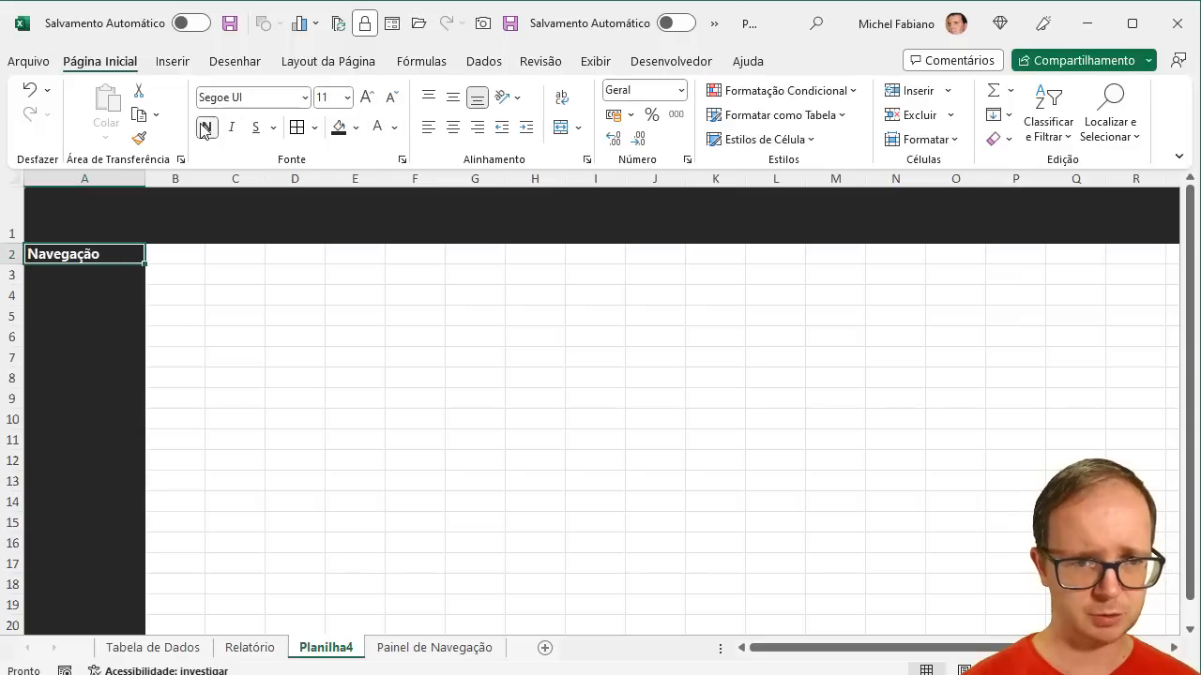
left_click(452, 127)
left_click(340, 254)
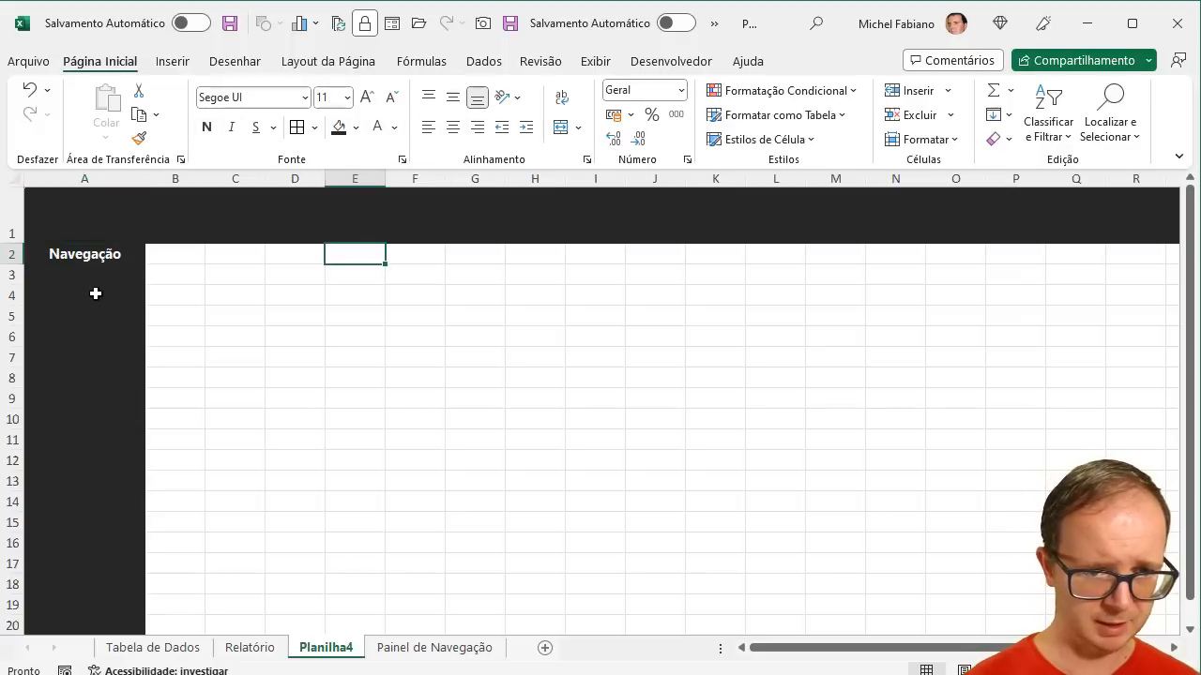
- Insert a text box reading "Tabela de Dados" and place it in column A just below the Navegação heading
left_click(90, 295)
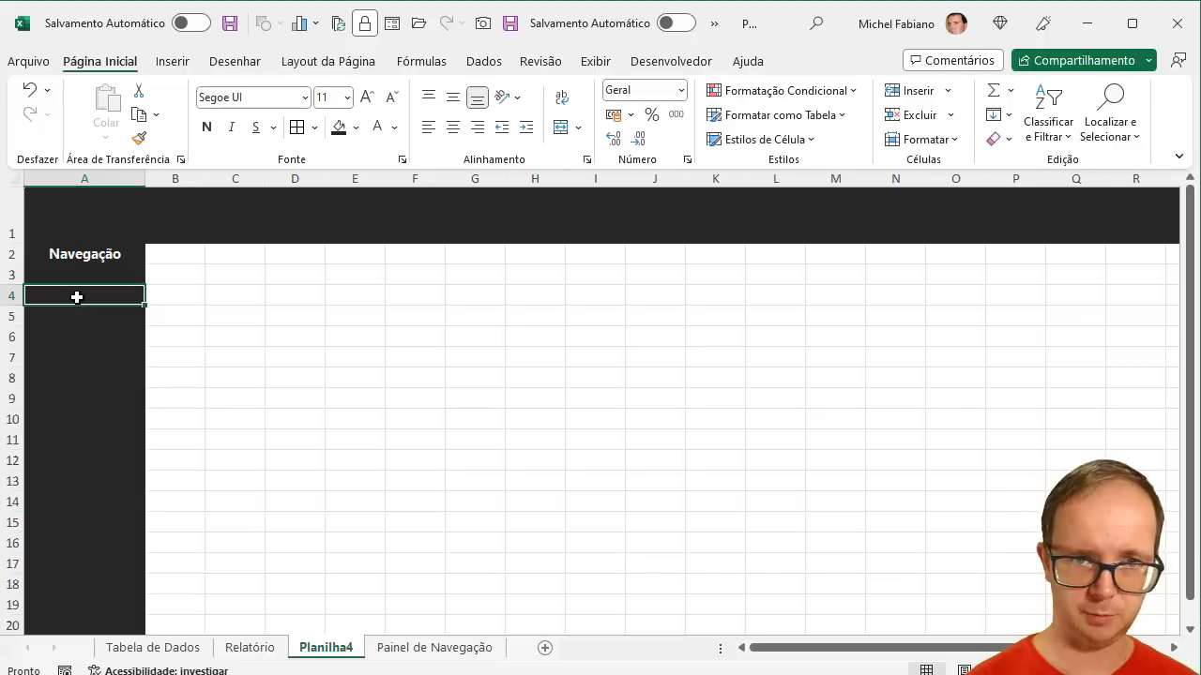
left_click(172, 61)
left_click(266, 132)
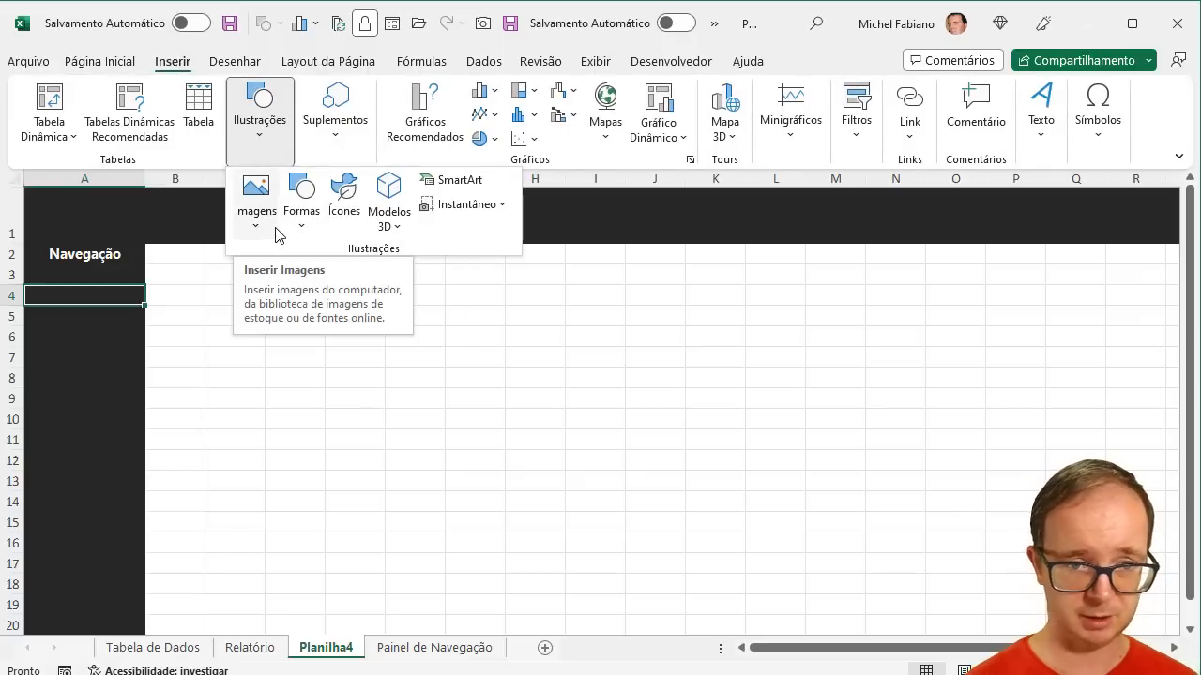
left_click(303, 226)
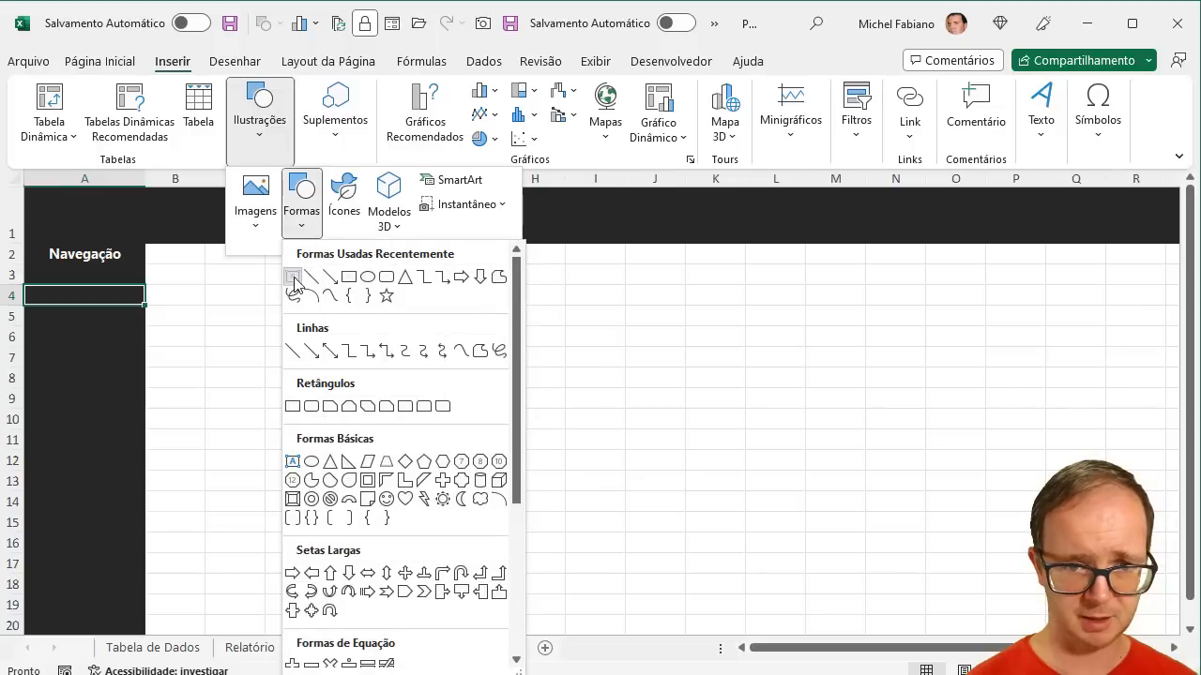
left_click(294, 278)
left_click(299, 290)
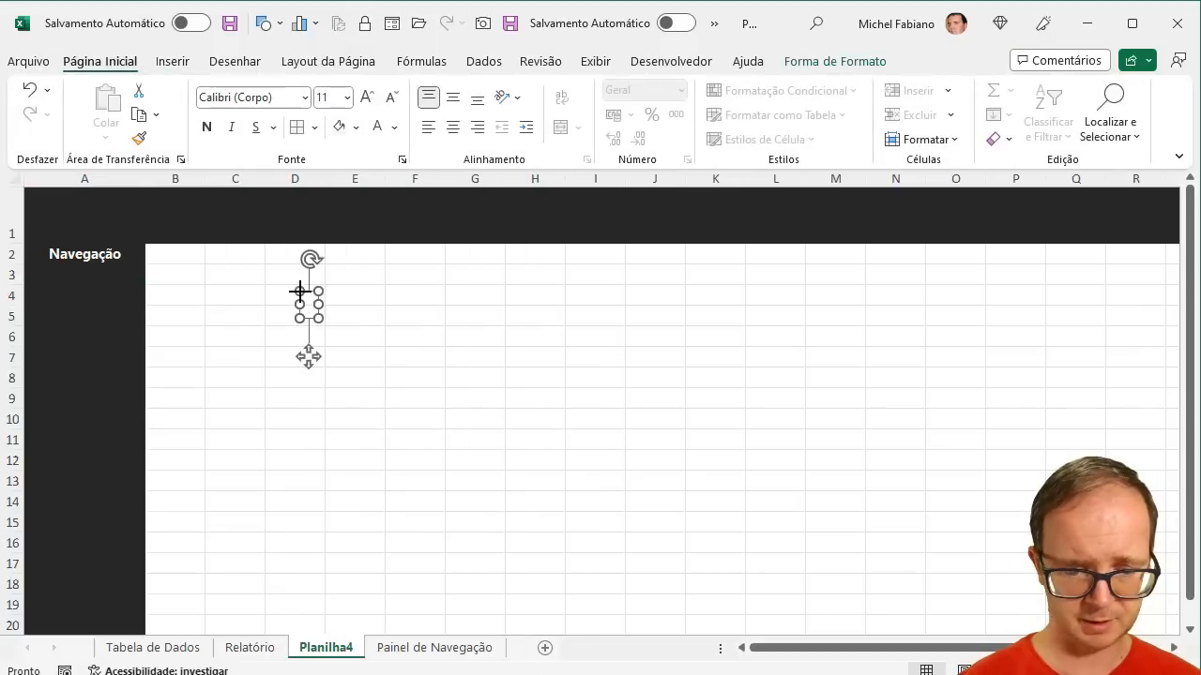
type("Tabel d")
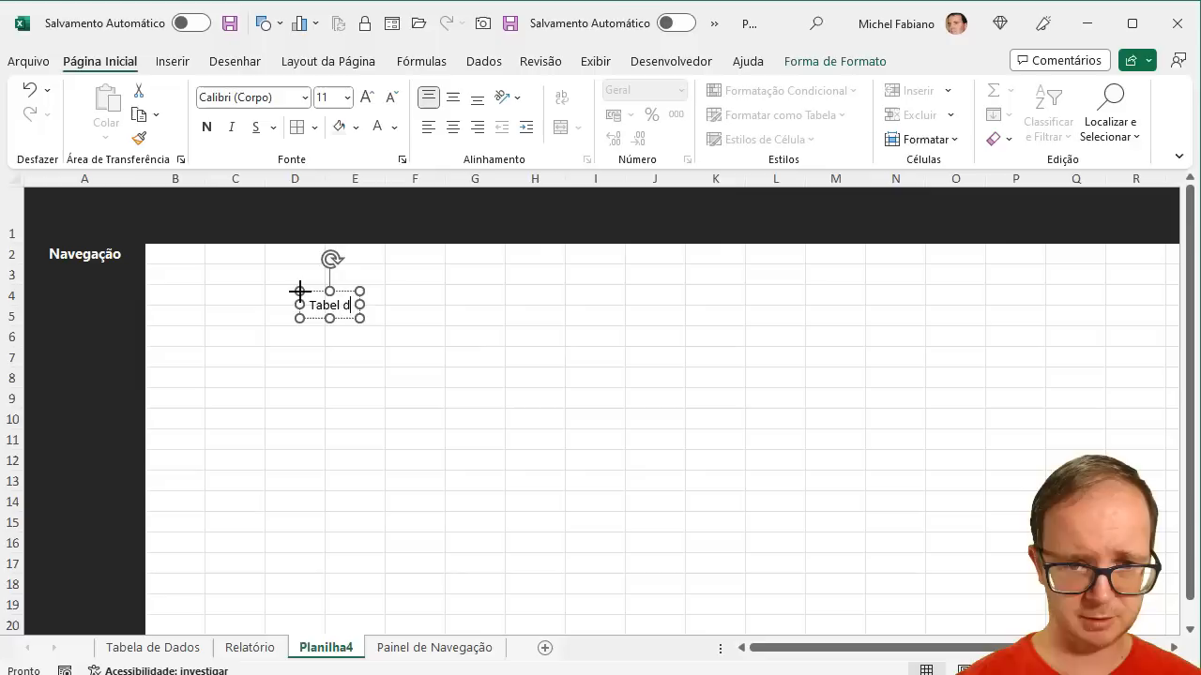
key("BackSpace")
key("BackSpace")
type("a de Dados")
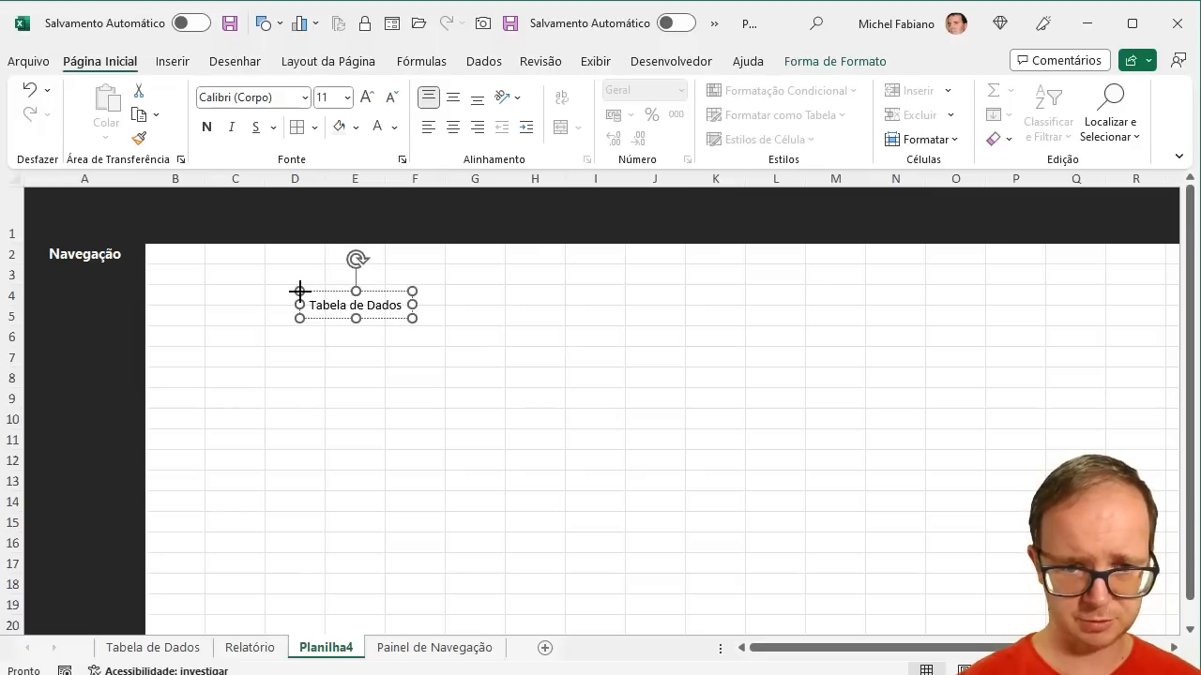
left_click_drag(332, 290, 67, 268)
- Widen column A slightly and increase the Navegação heading's font size to 14
left_click_drag(144, 178, 157, 179)
left_click(52, 255)
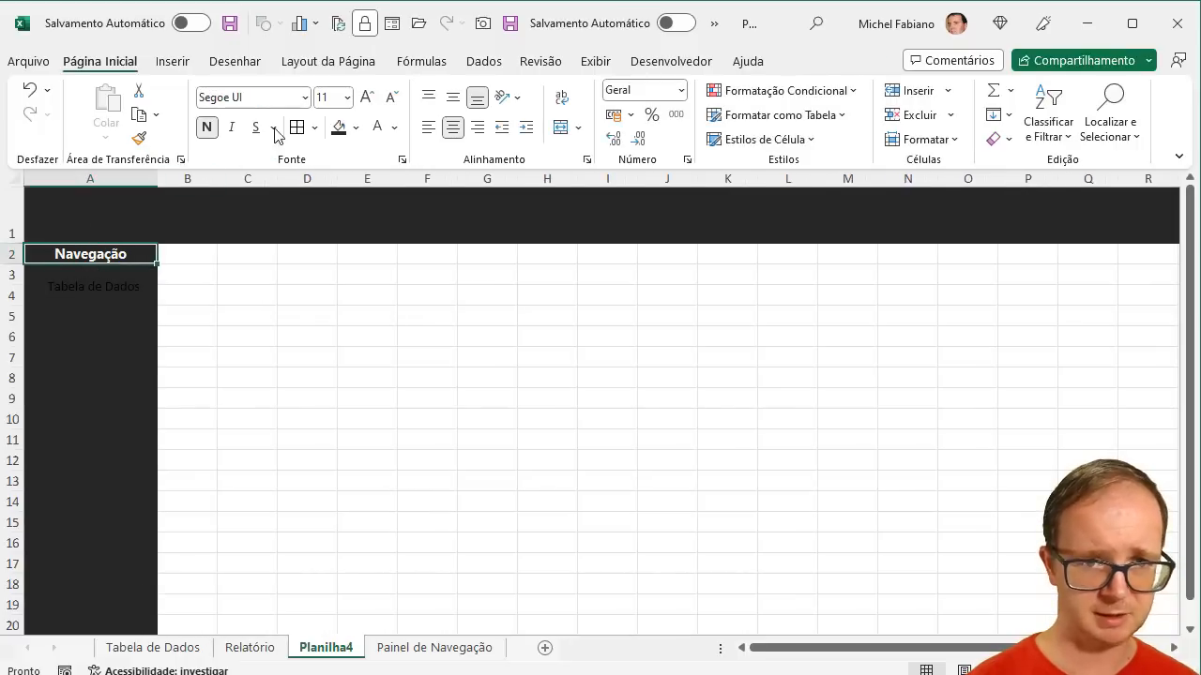
left_click(366, 97)
left_click(369, 97)
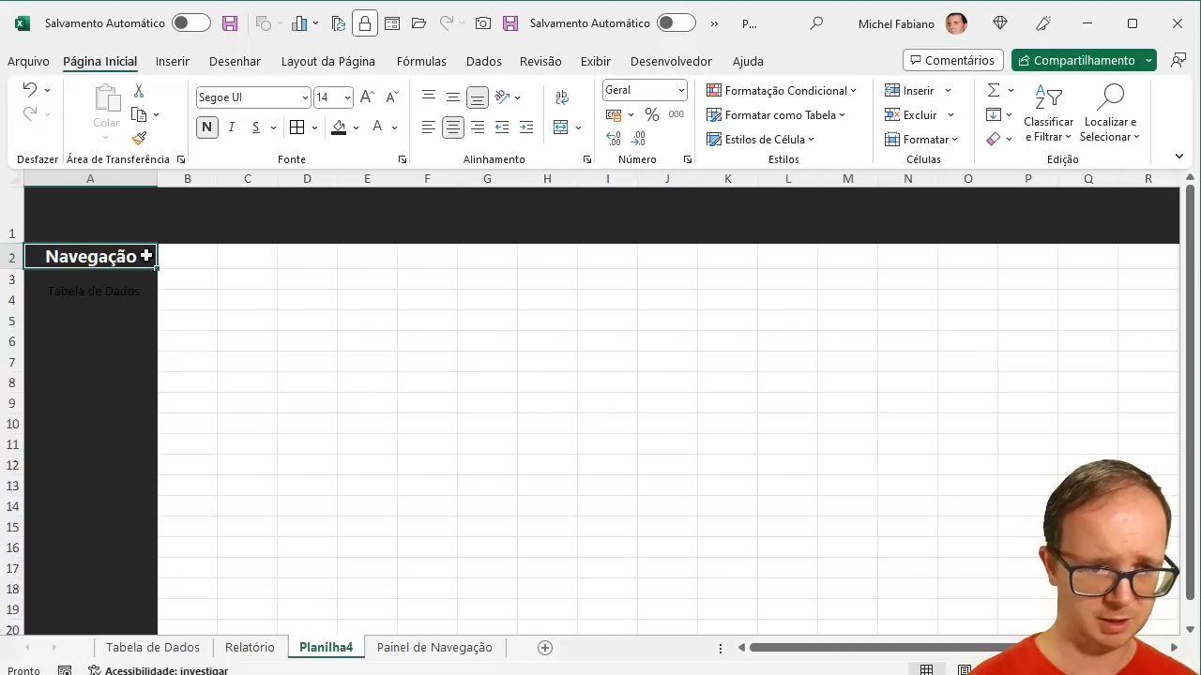
- Change the font color of the "Tabela de Dados" text box to white
left_click(121, 284)
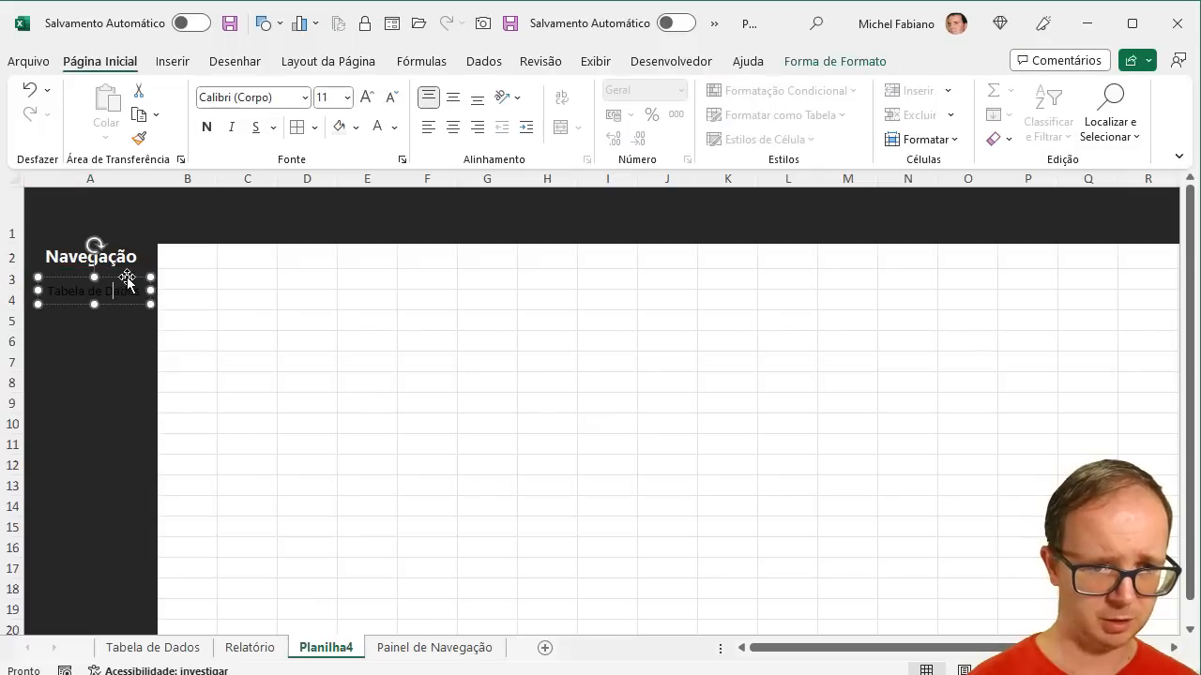
left_click(378, 128)
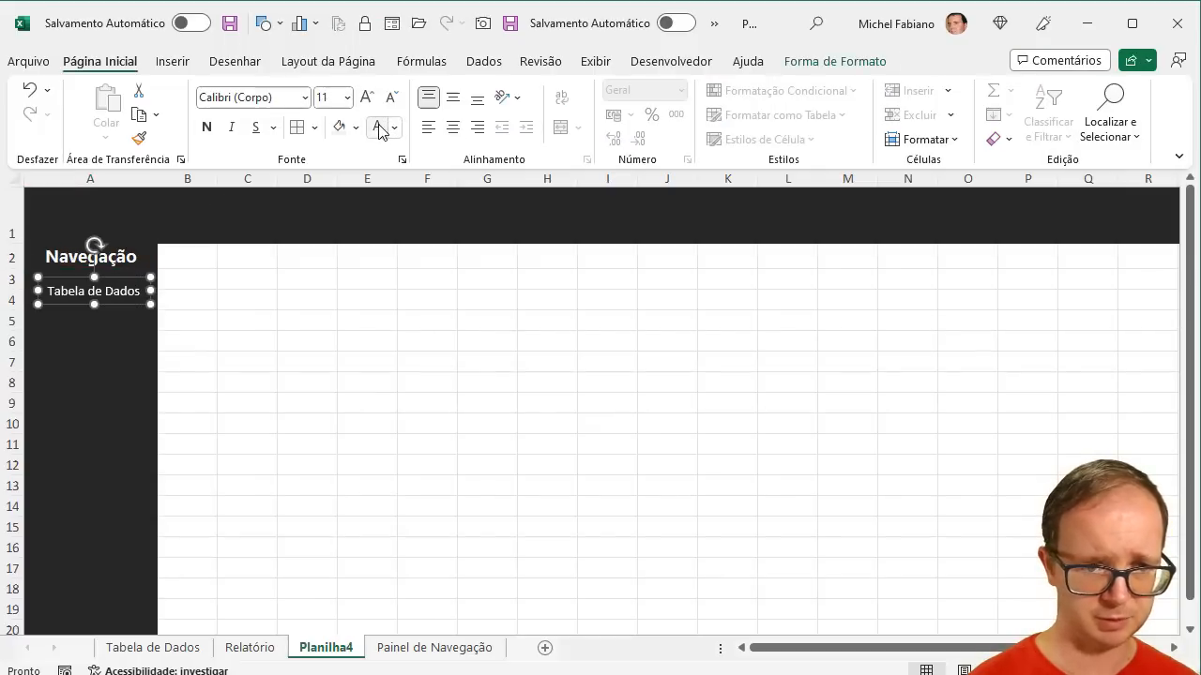
- Search online images for "icone tabela png" without the Creative Commons restriction and insert the green spreadsheet file icon
left_click(189, 65)
left_click(268, 137)
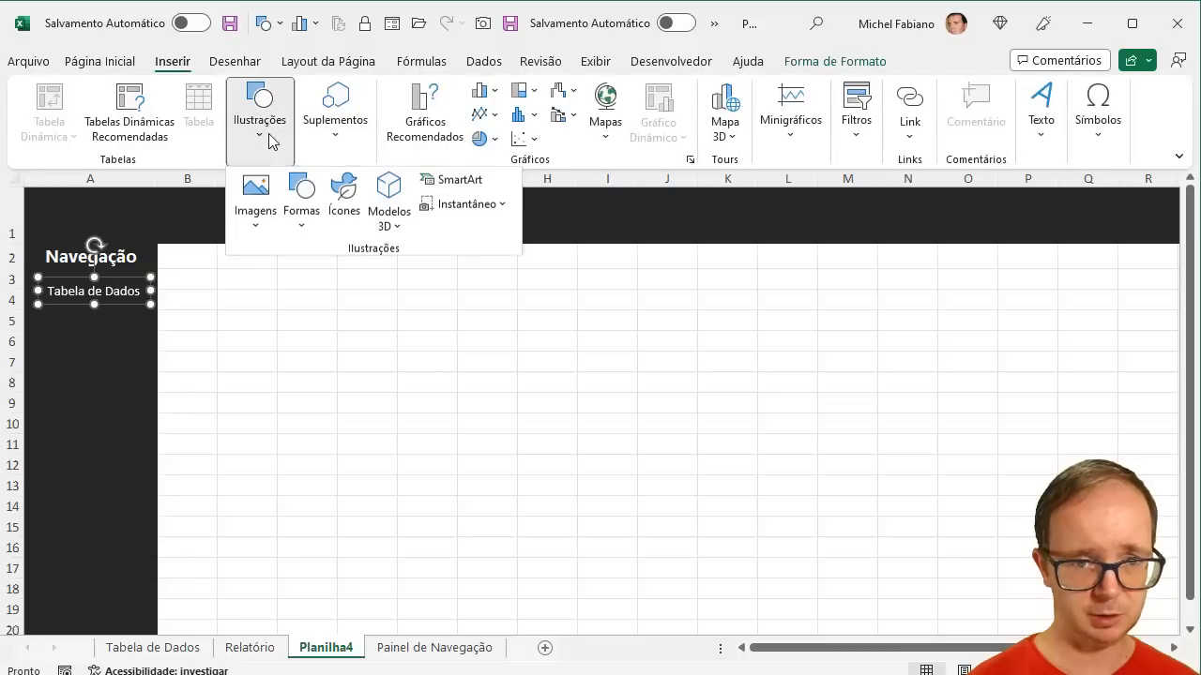
left_click(254, 234)
left_click(311, 334)
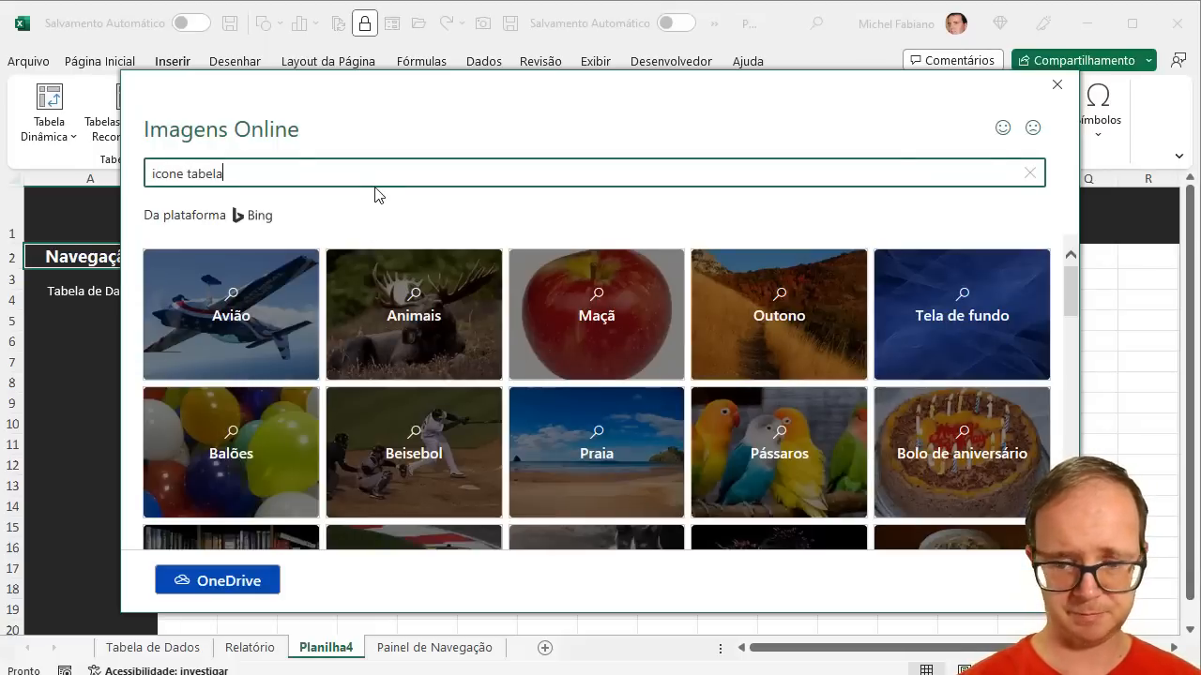
type("icone tabela png")
key("Return")
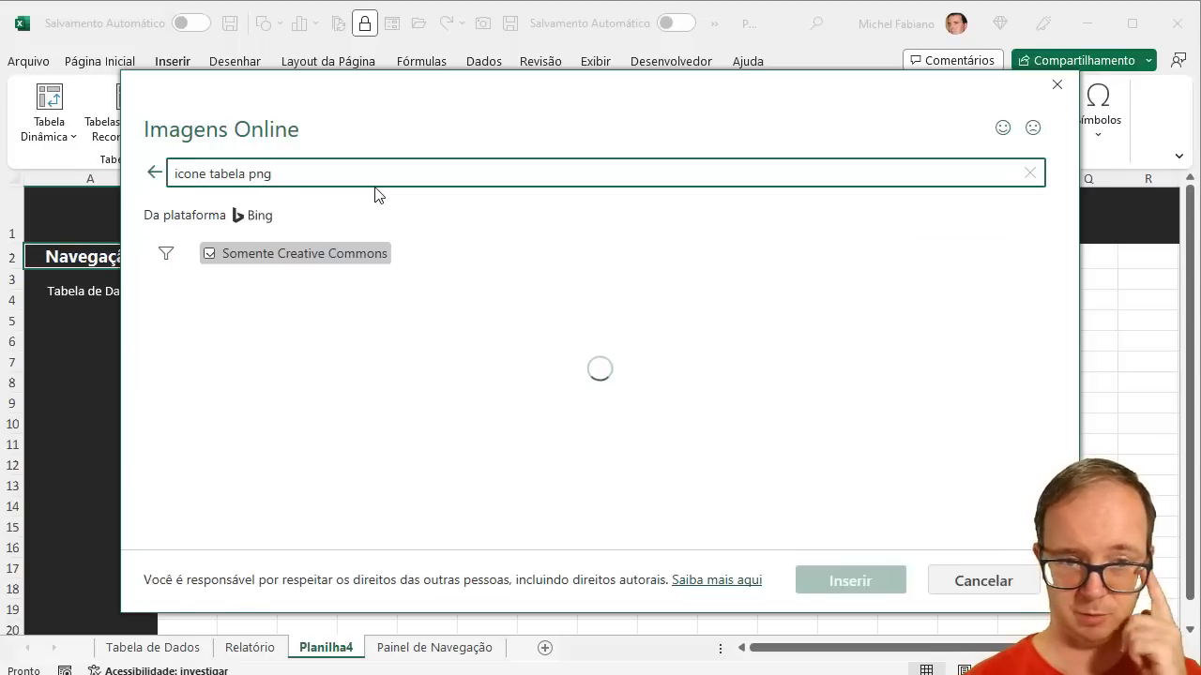
left_click(338, 255)
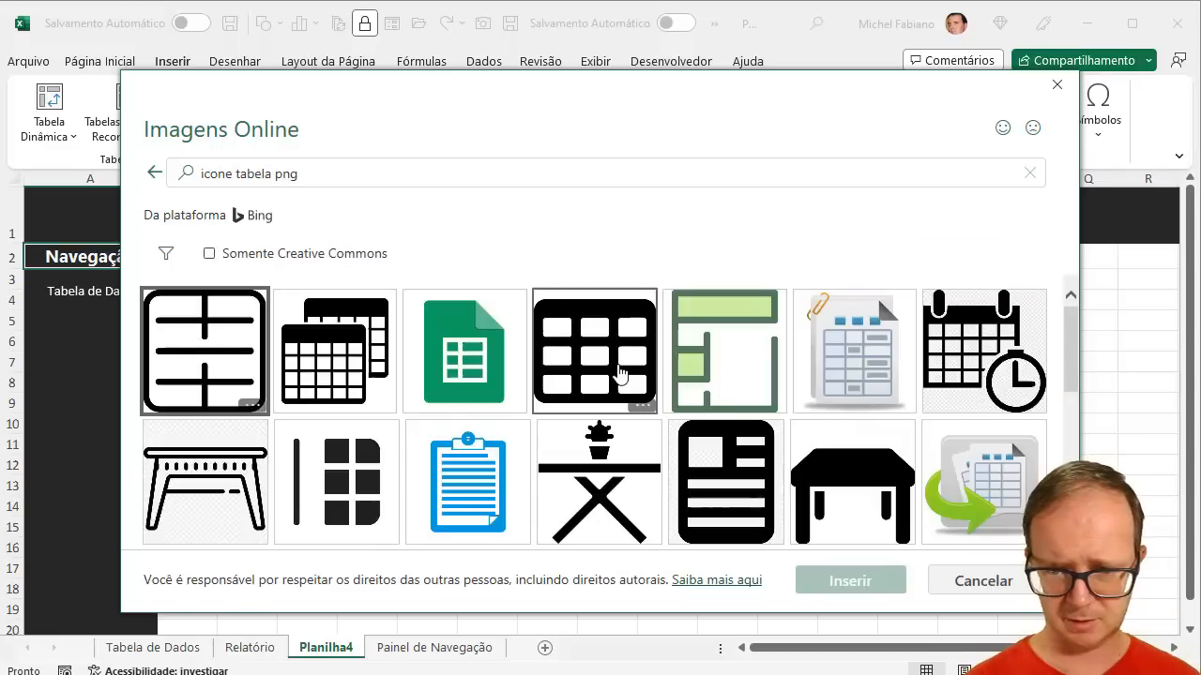
left_click(454, 359)
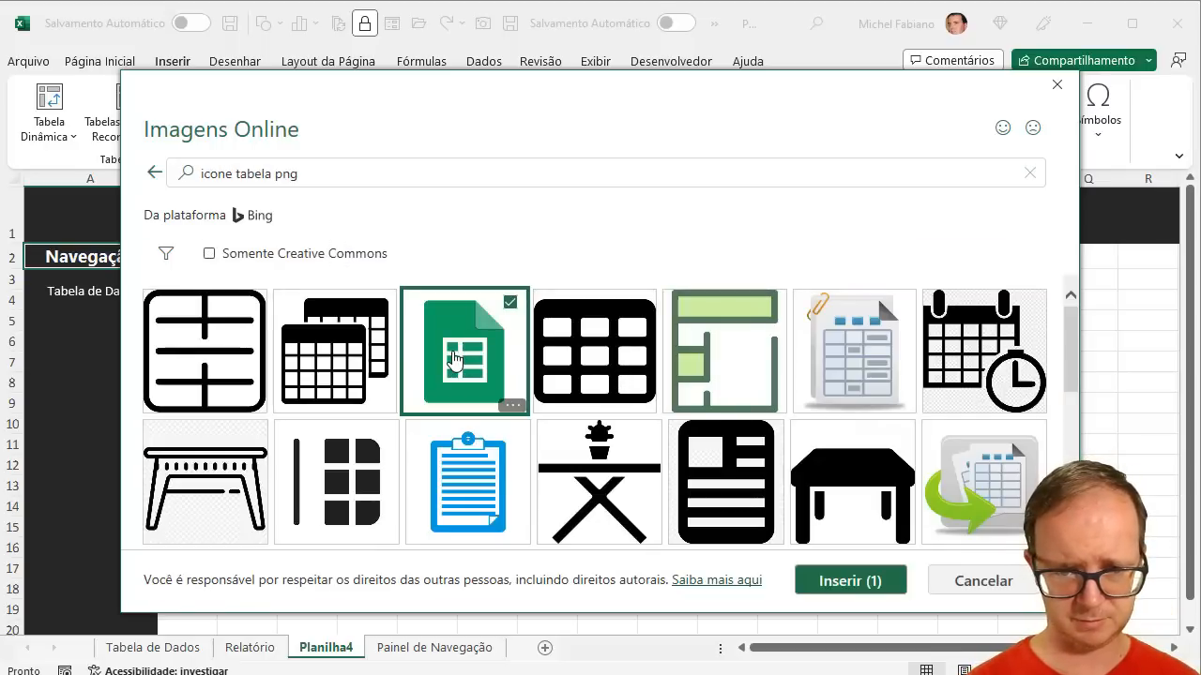
left_click(844, 579)
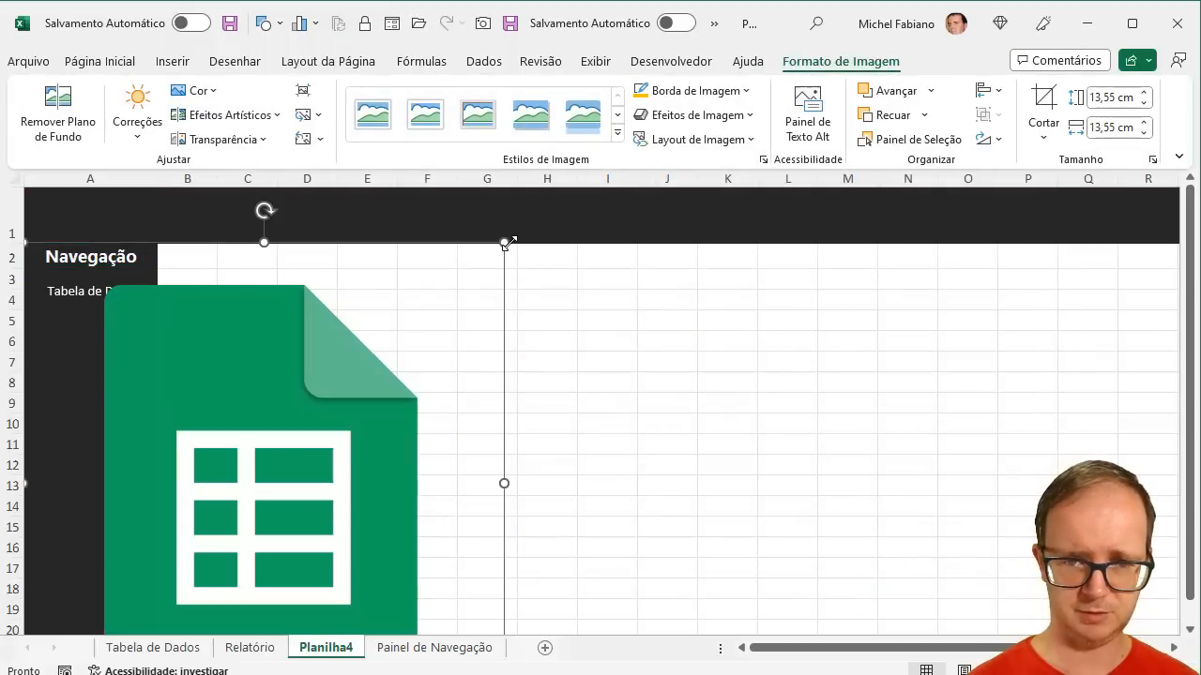
- Shrink the green spreadsheet icon to about 1.19 cm and place it on the empty grid around cell I11
left_click_drag(505, 242, 268, 512)
left_click_drag(160, 576, 530, 320)
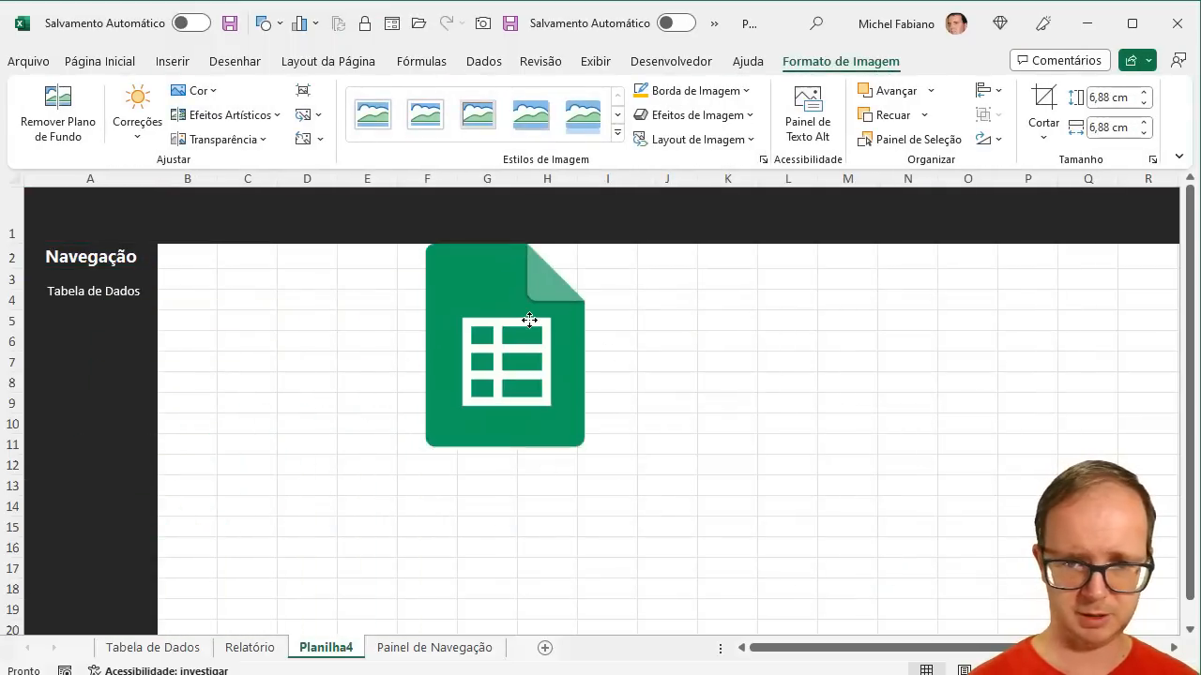
left_click_drag(384, 221, 623, 424)
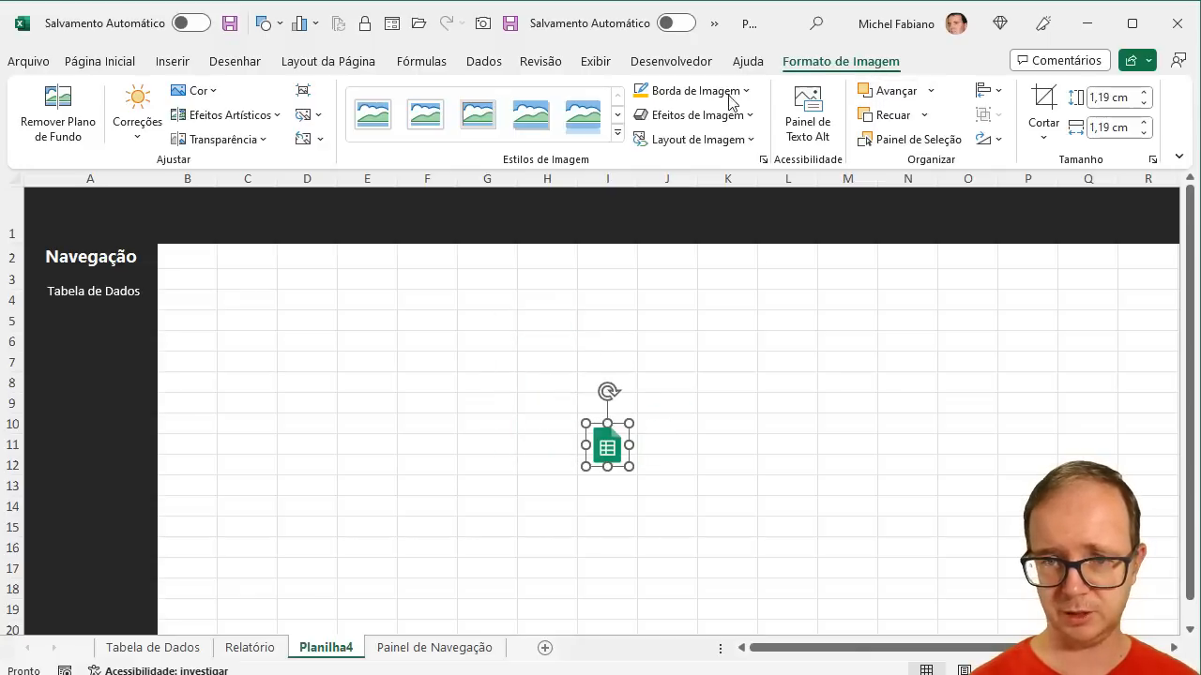
- Recolor the spreadsheet icon with a dark blue theme variation
left_click(208, 91)
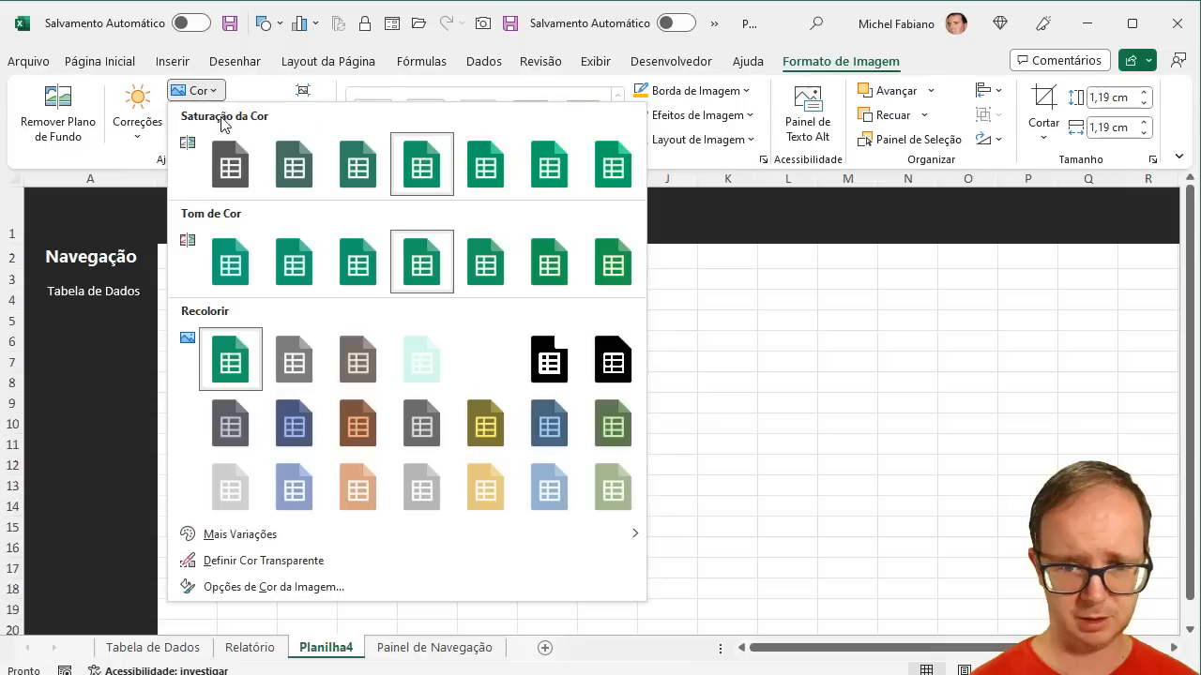
left_click(557, 443)
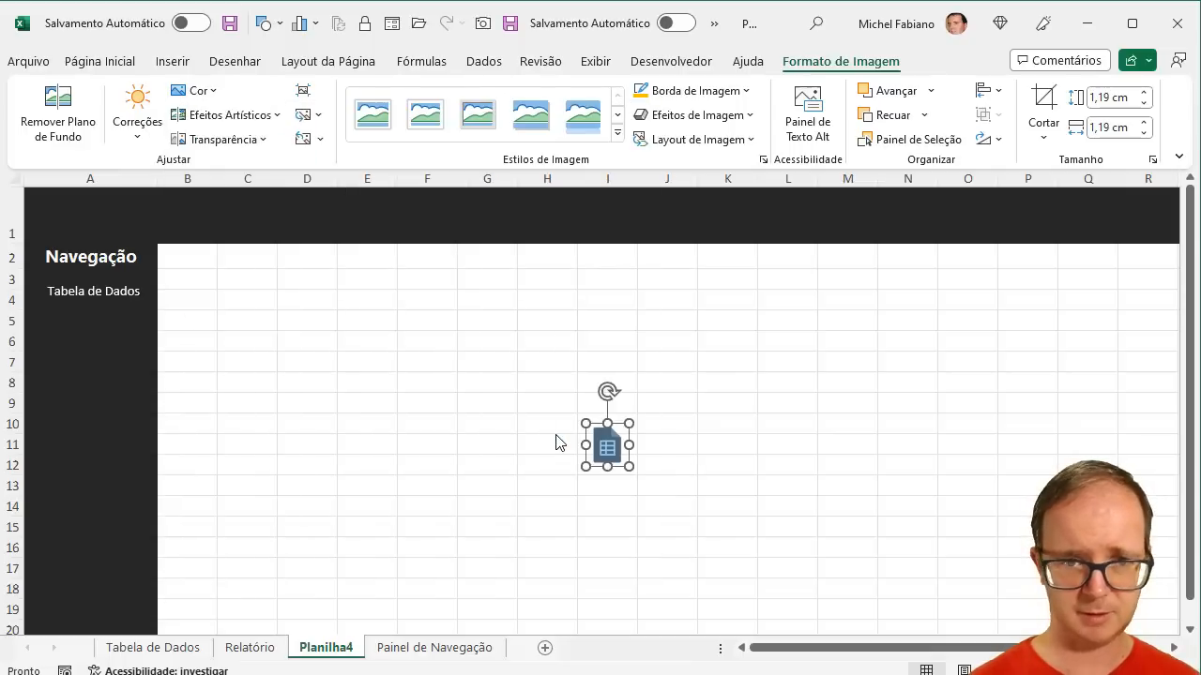
left_click(228, 115)
left_click(228, 116)
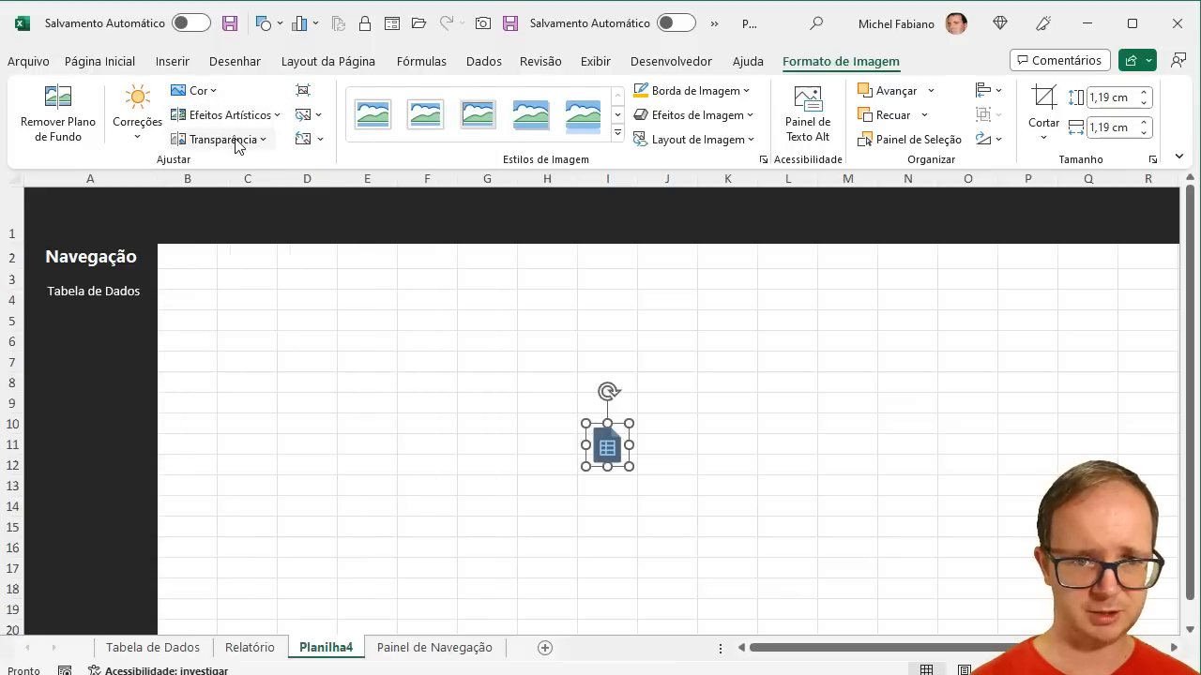
left_click(223, 139)
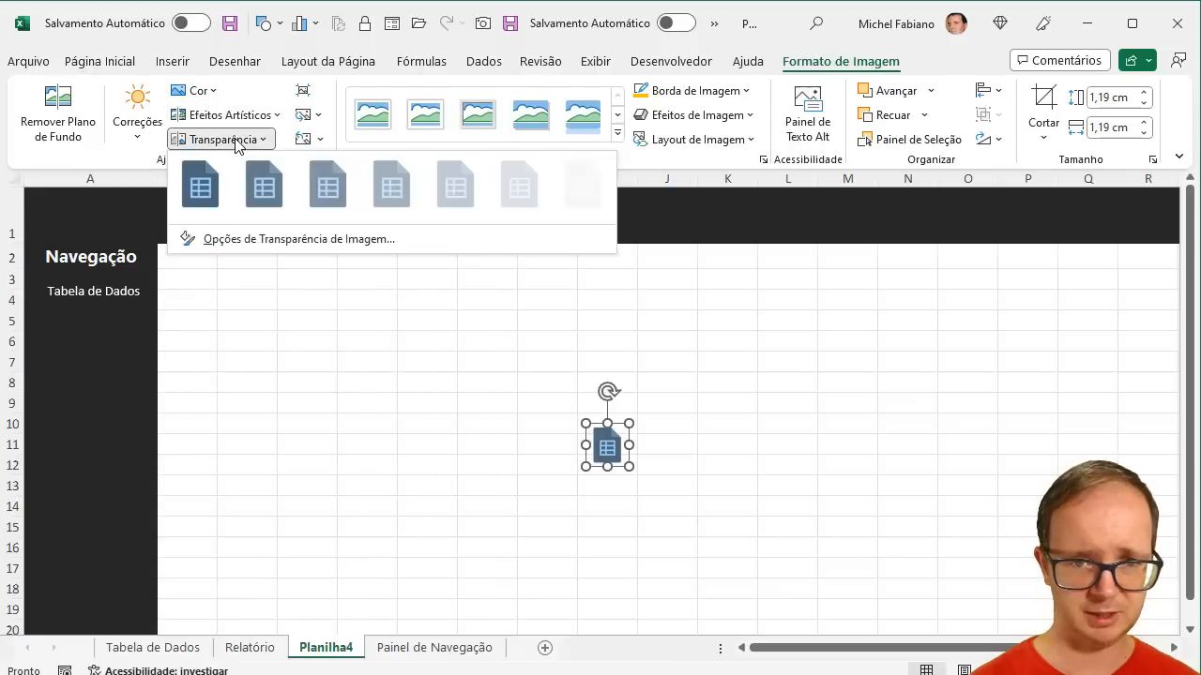
- Apply the picture correction preset with the strongest contrast and neutral brightness to the spreadsheet icon
left_click(134, 136)
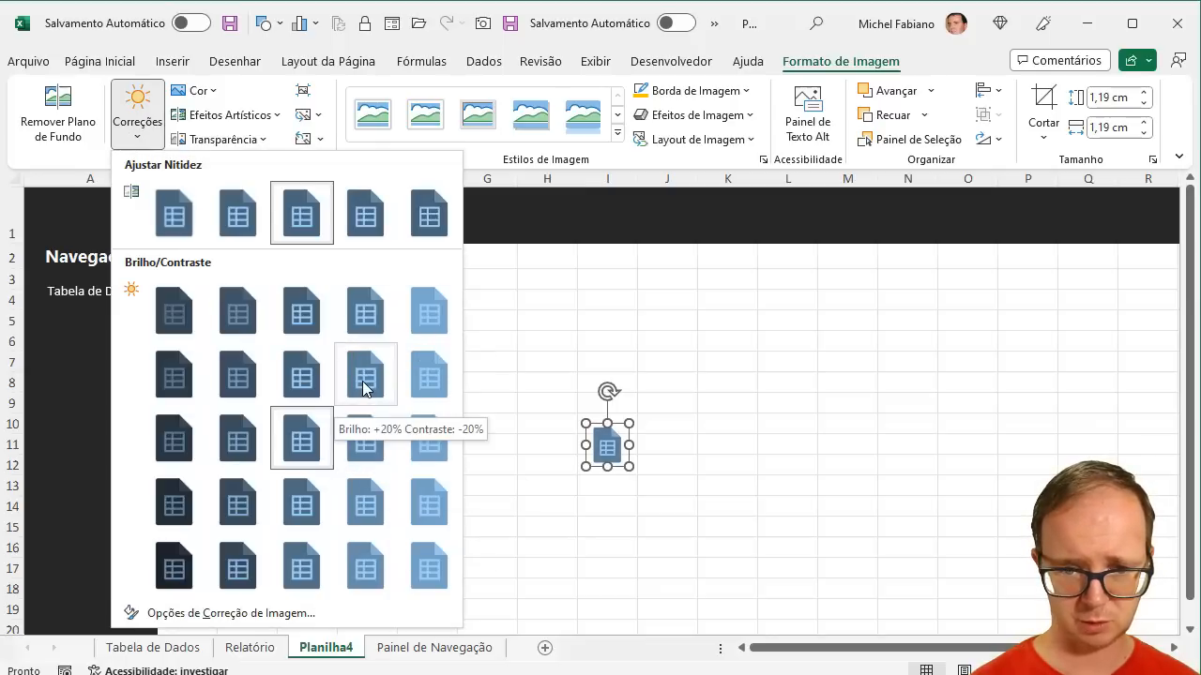
left_click(310, 564)
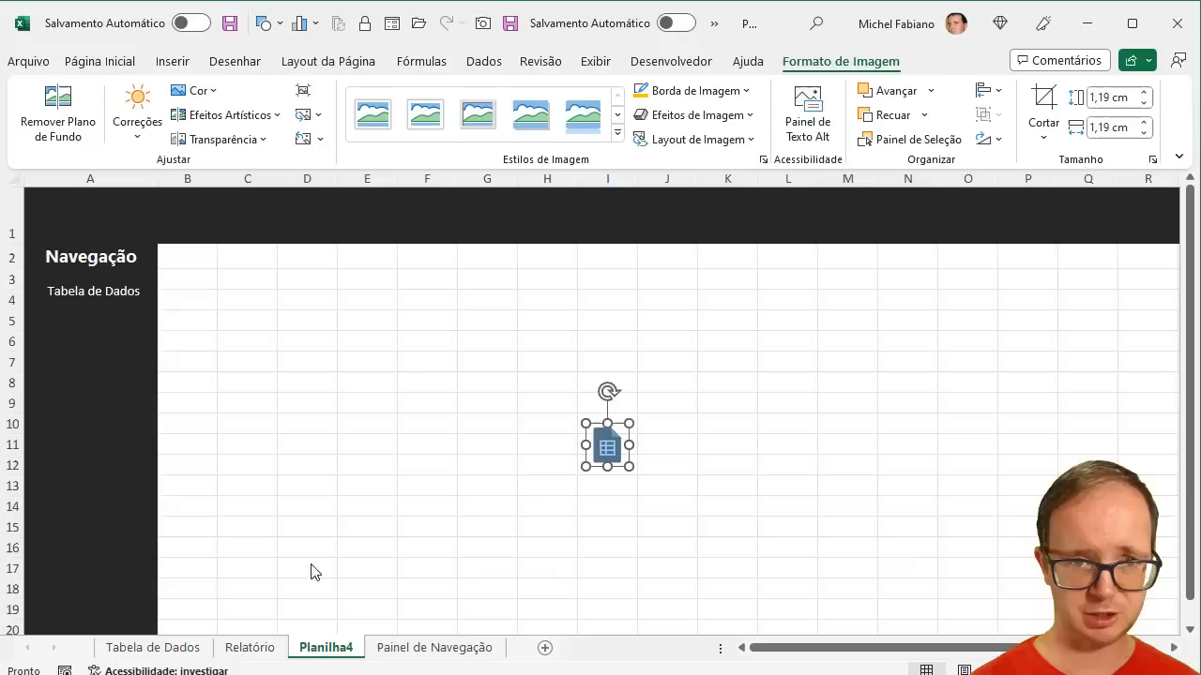
left_click(240, 116)
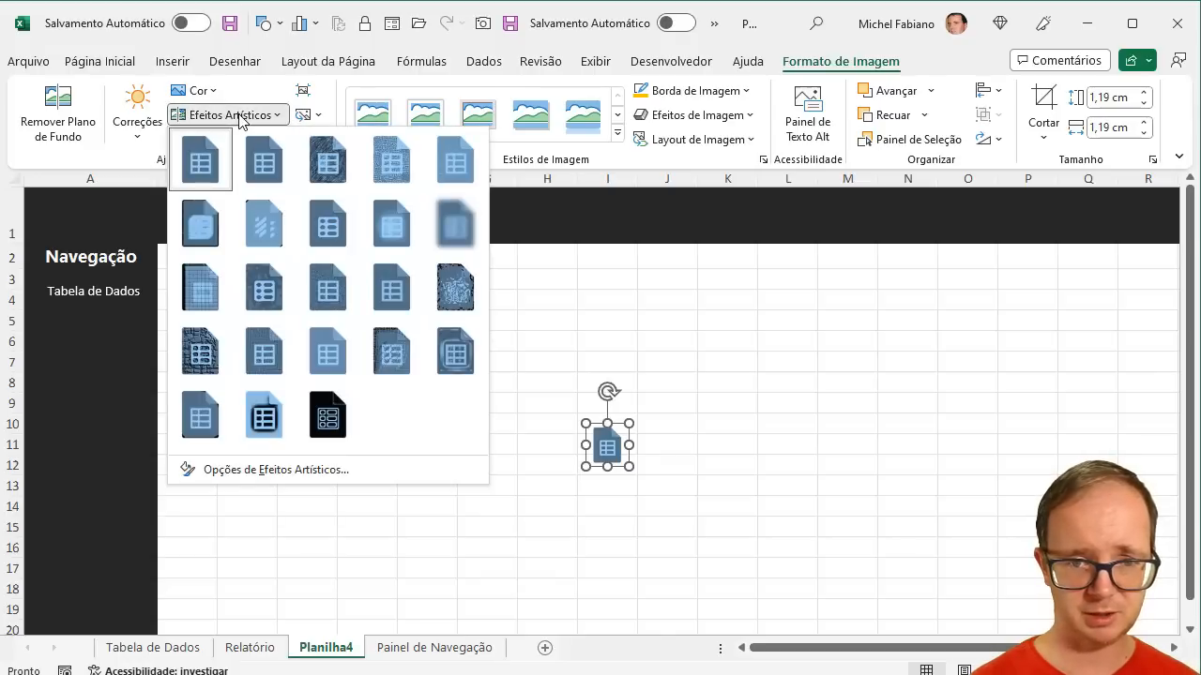
left_click(240, 116)
- Recolor the icon with the standard blue and fit it into column A below "Tabela de Dados" at about 0.71 cm
left_click(198, 90)
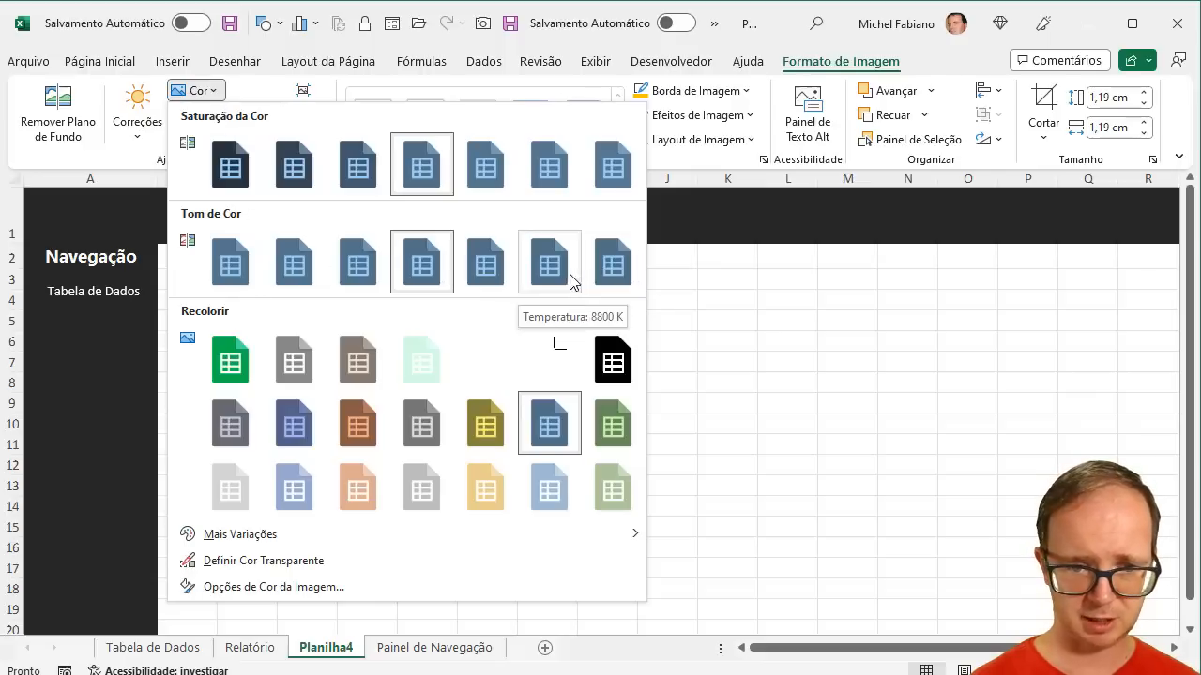
mouse_move(527, 535)
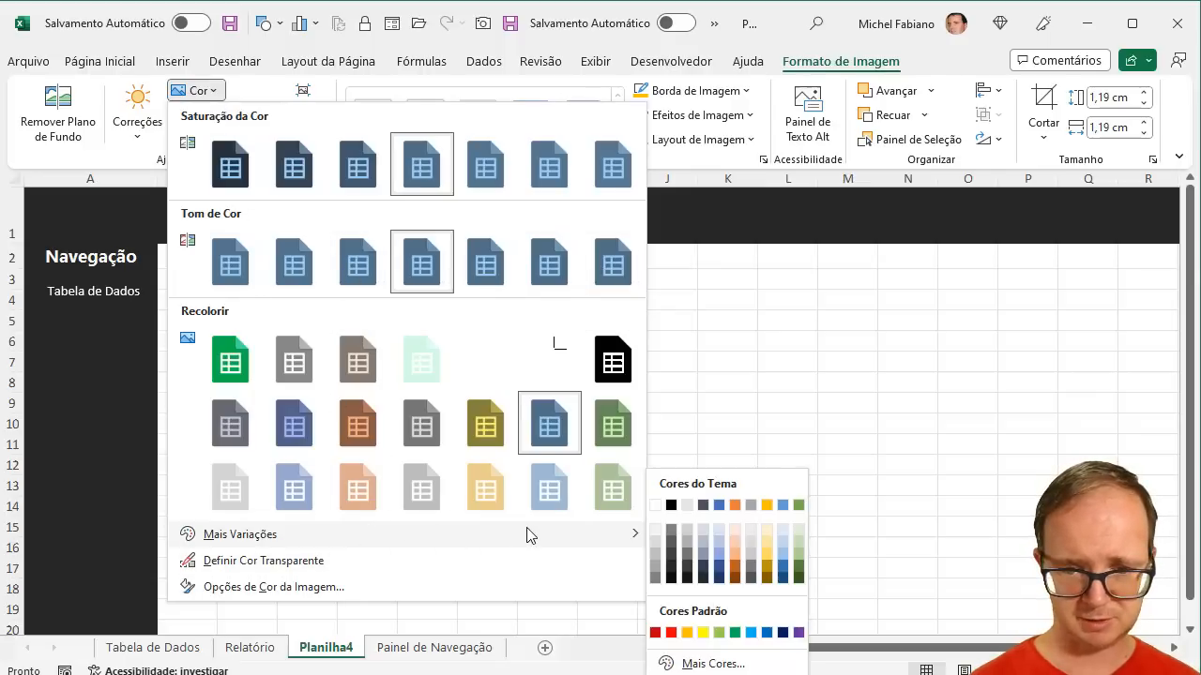
left_click(767, 633)
left_click_drag(607, 445, 73, 330)
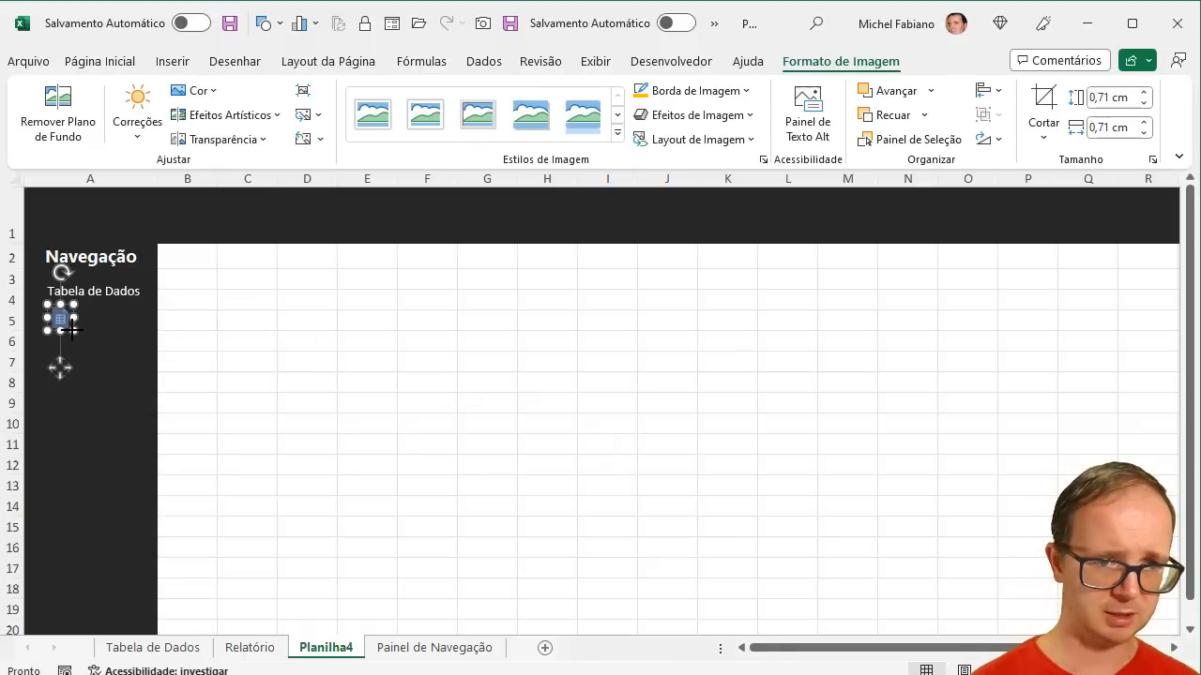
- Set the "Tabela de Dados" text box font to Segoe UI, size 10.5
left_click(115, 290)
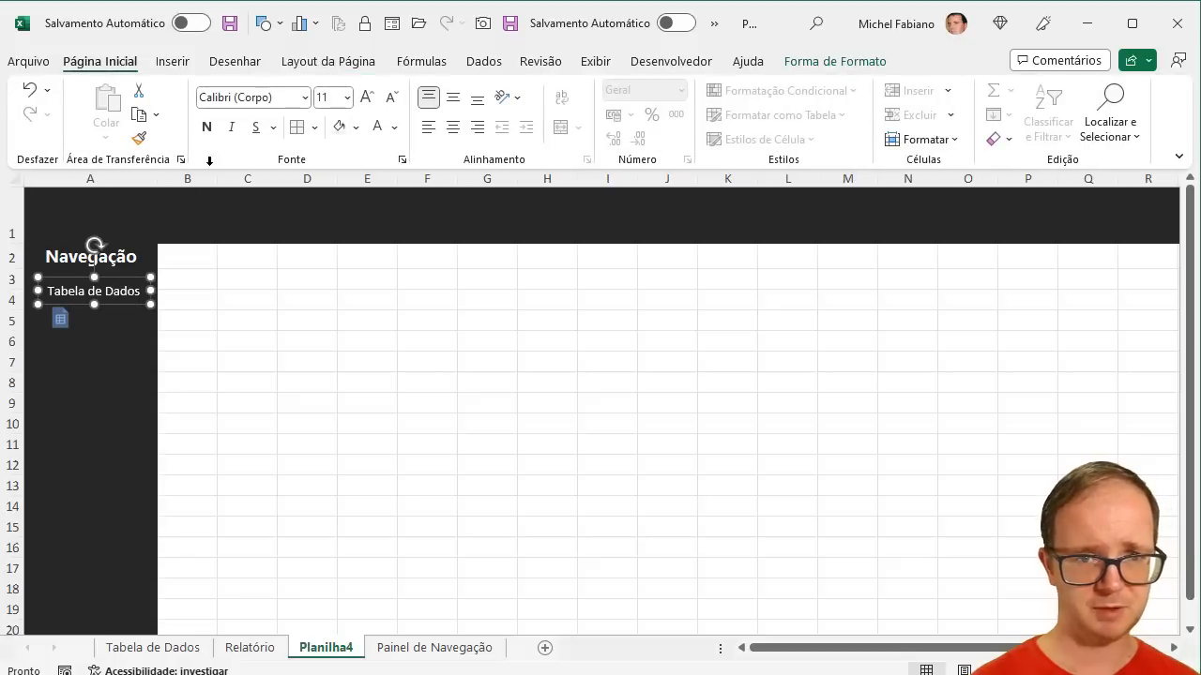
left_click(283, 100)
type("Se")
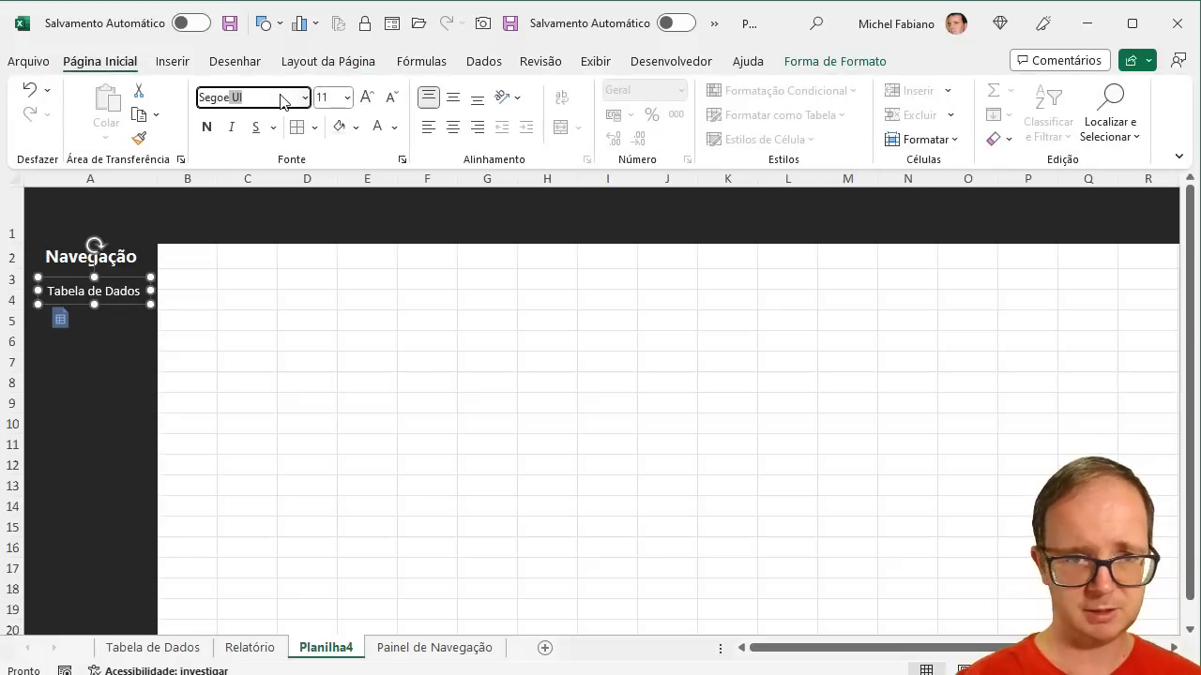
type("goe UI")
key("Return")
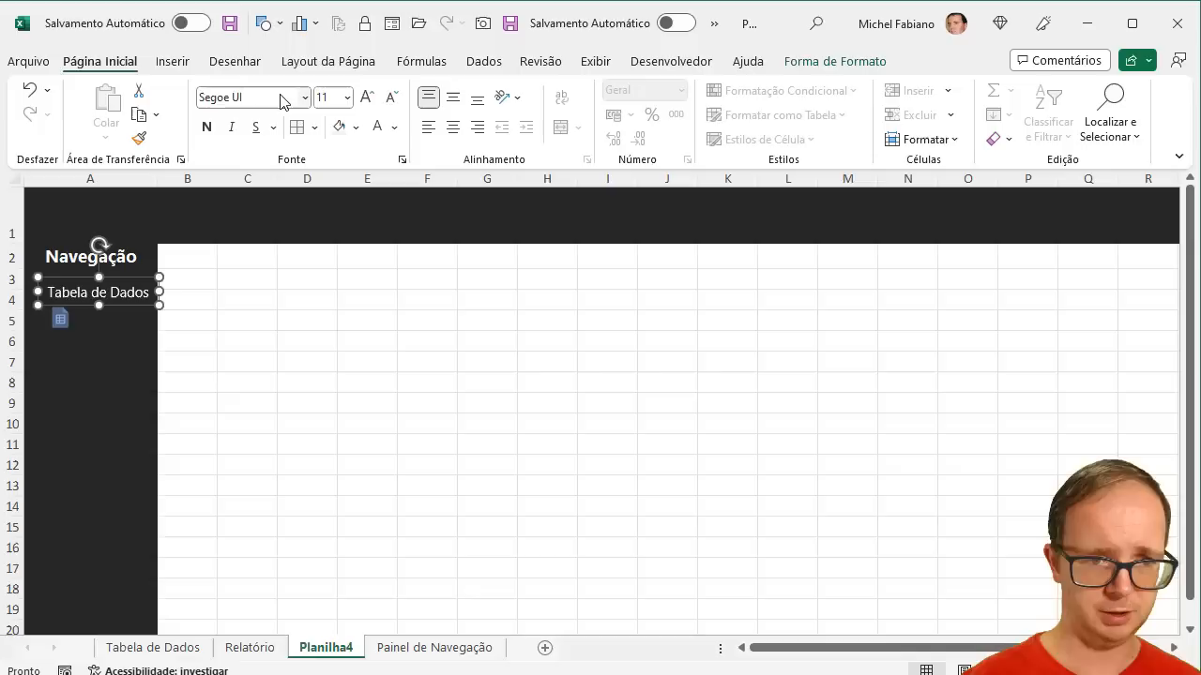
left_click(392, 99)
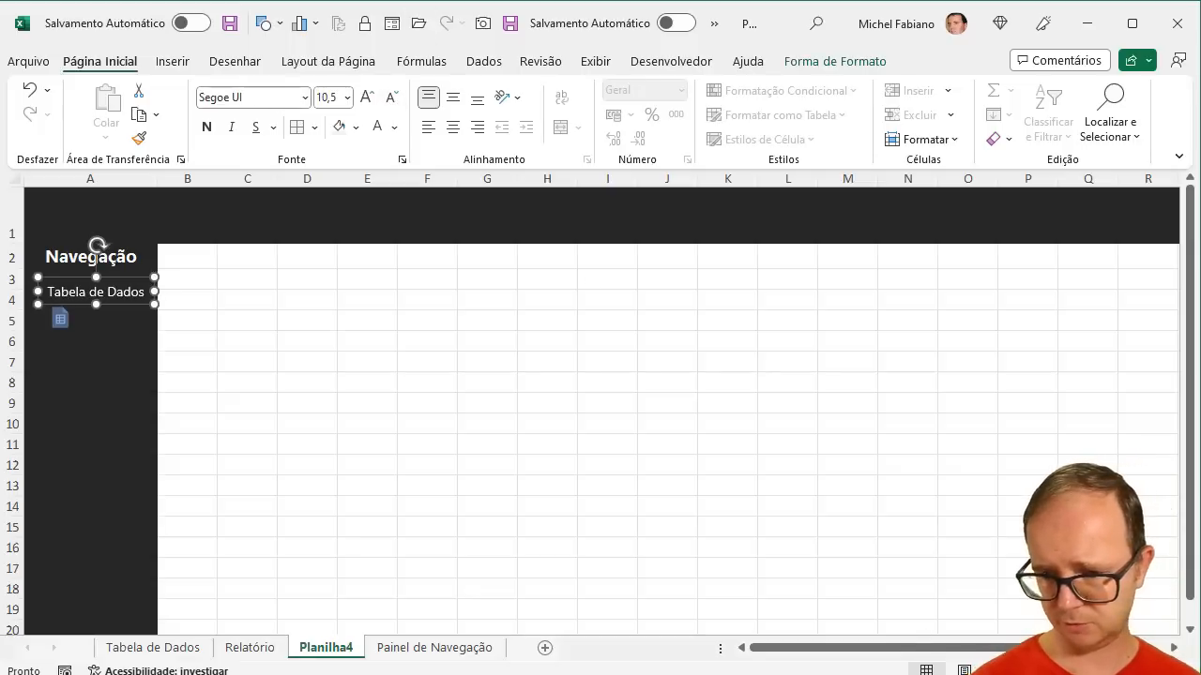
- Widen column A and align the blue icon directly in front of the "Tabela de Dados" text under the Navegação heading
scroll(155, 454, "up", 3)
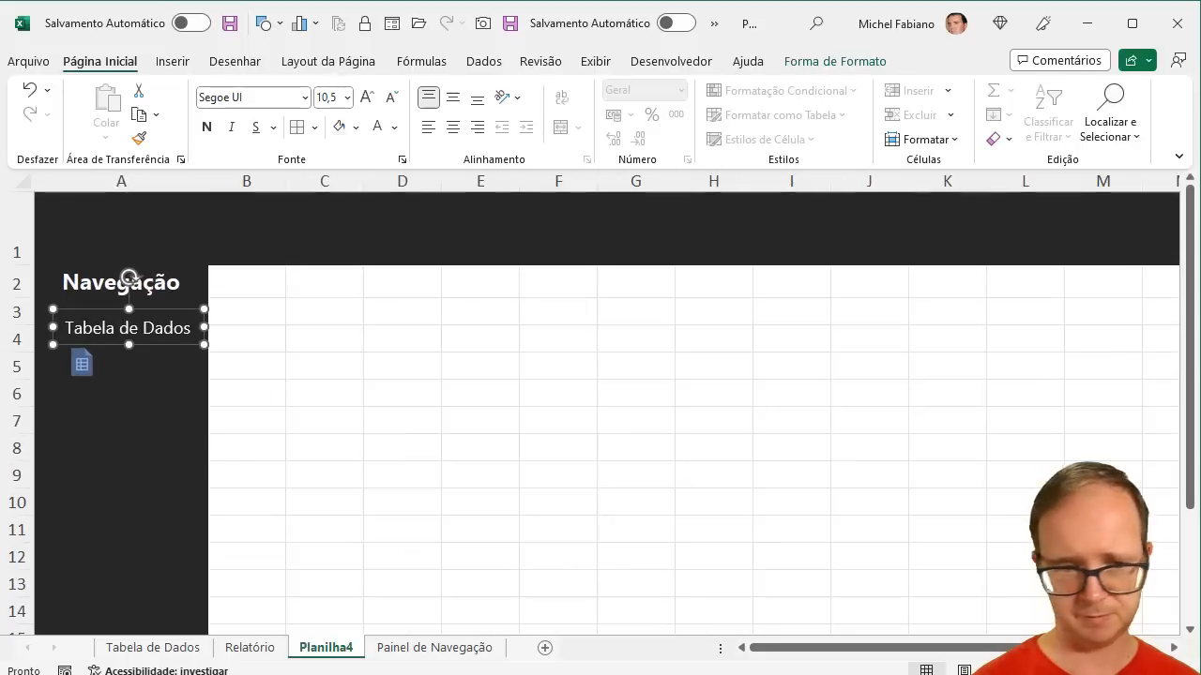
left_click_drag(86, 362, 53, 326)
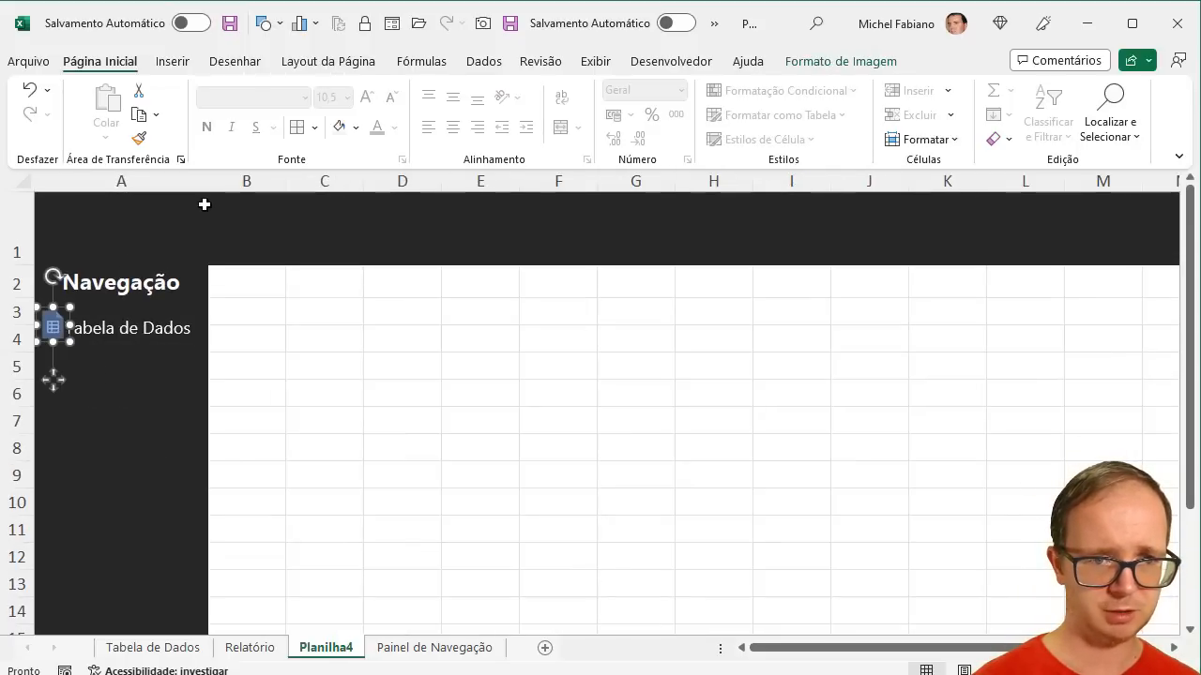
left_click_drag(209, 183, 246, 184)
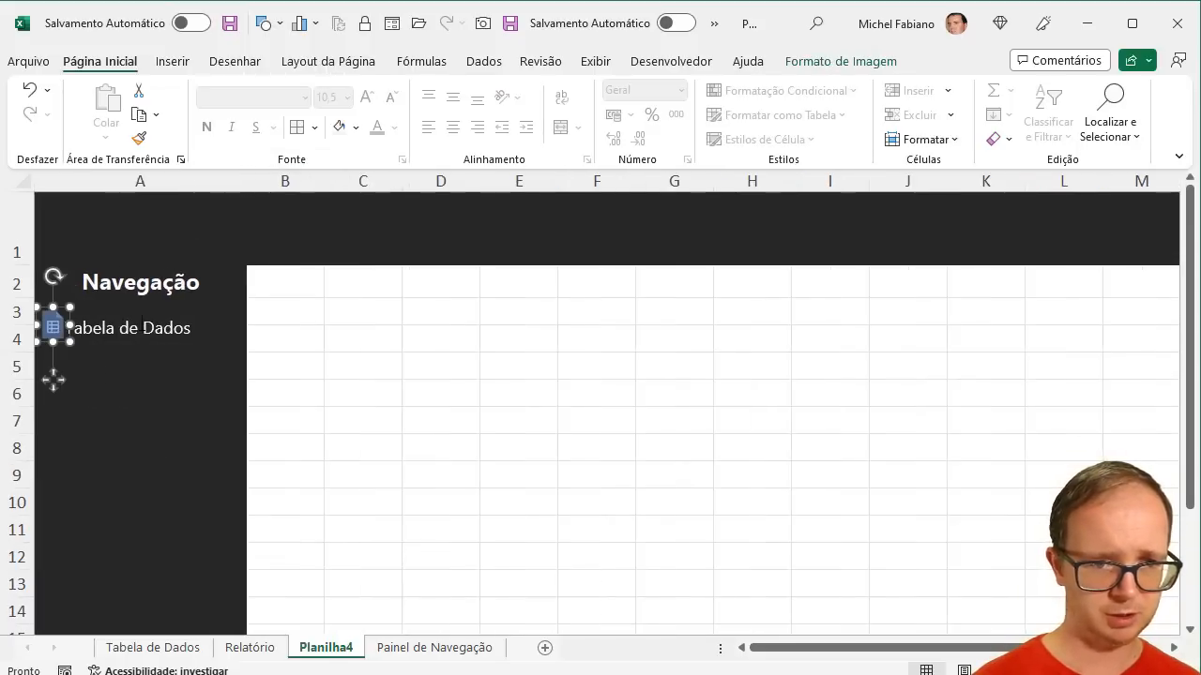
left_click(139, 327)
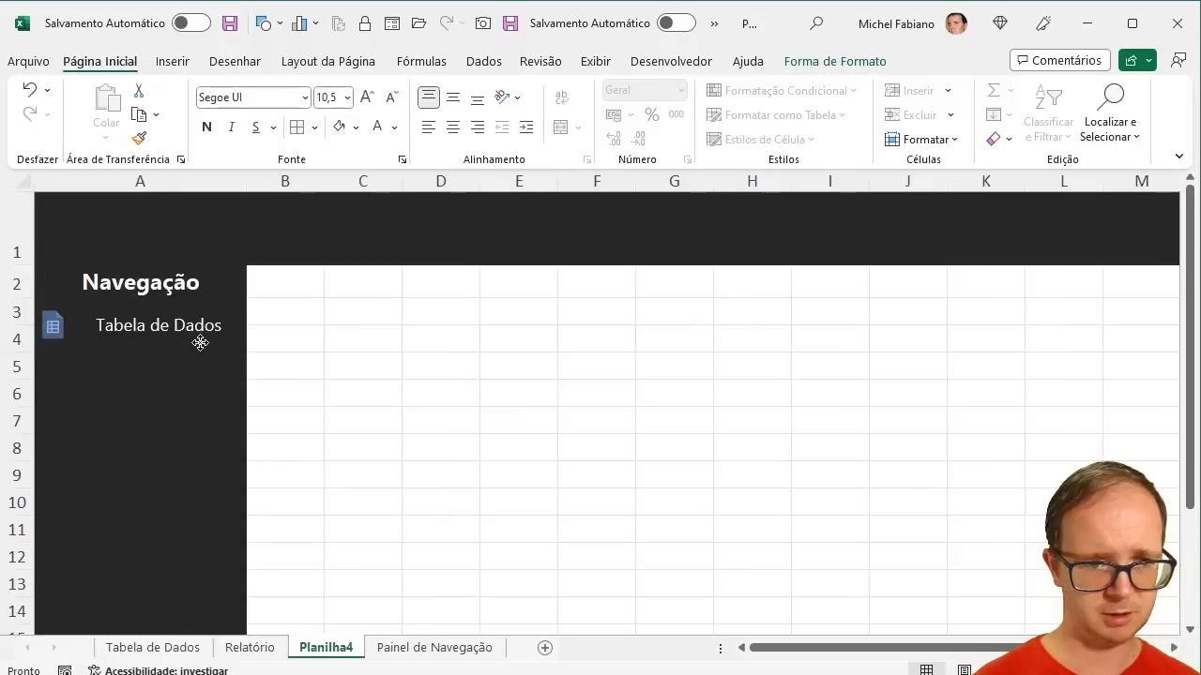
left_click(198, 341)
left_click_drag(50, 326, 74, 322)
left_click(74, 323)
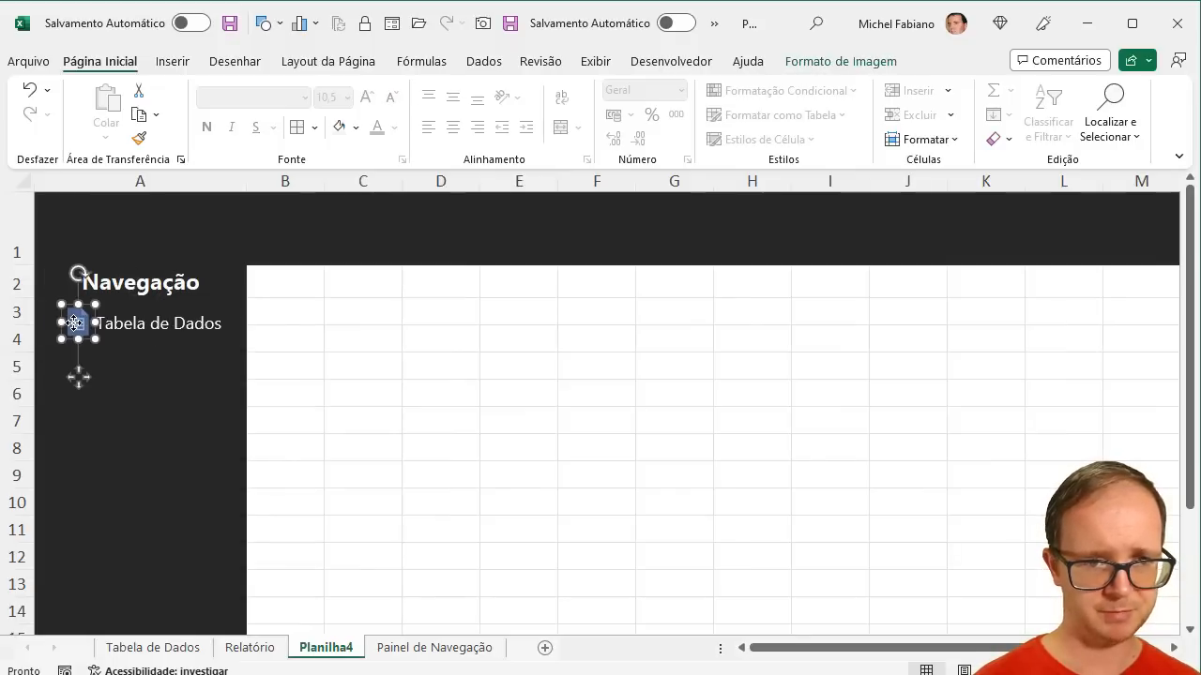
left_click(155, 216)
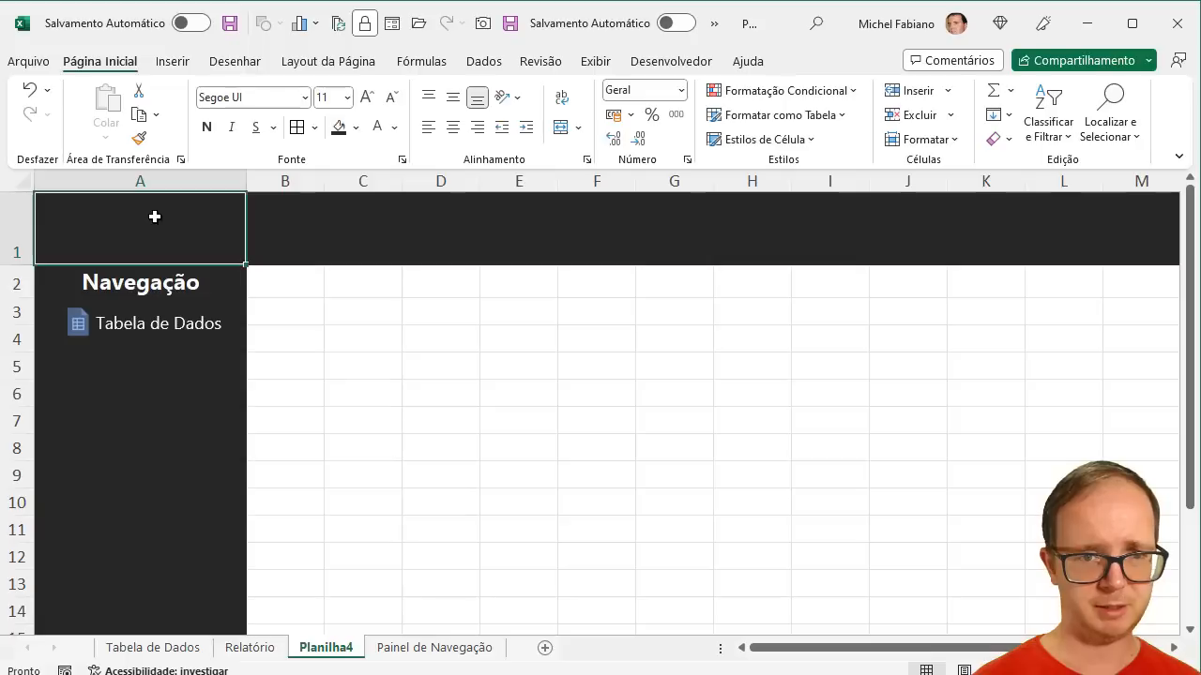
- Insert a text box reading "Painel de Navegação" on the empty grid around cells C3 to E4
left_click(172, 62)
left_click(257, 137)
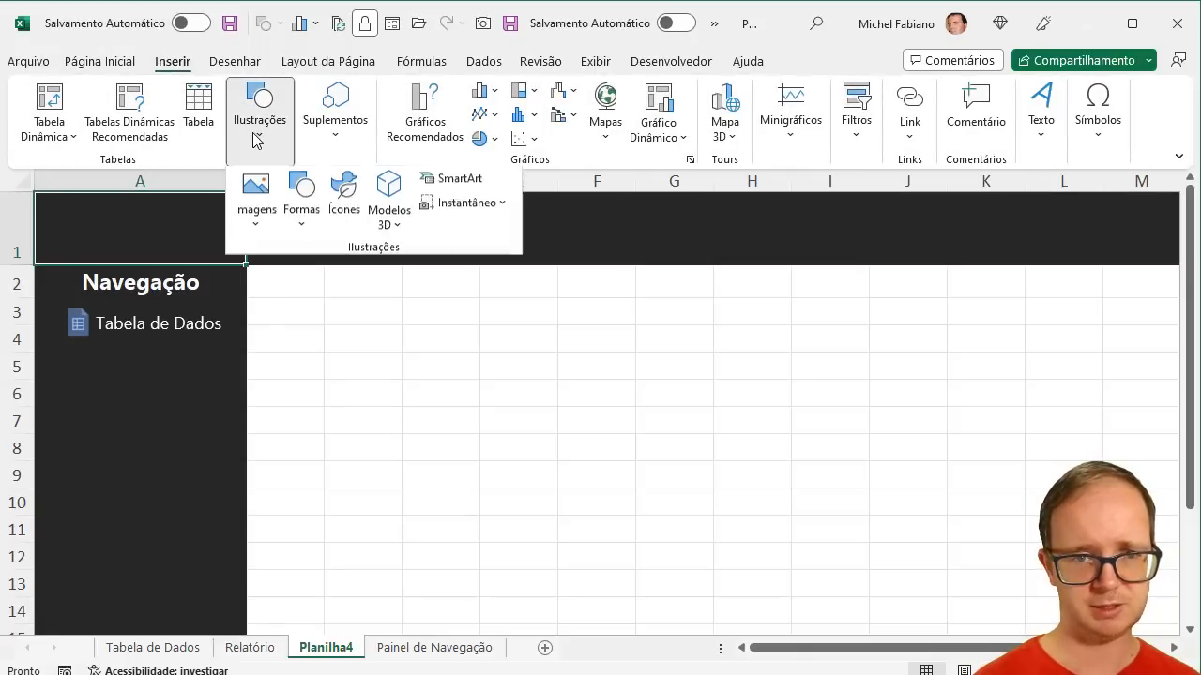
left_click(307, 233)
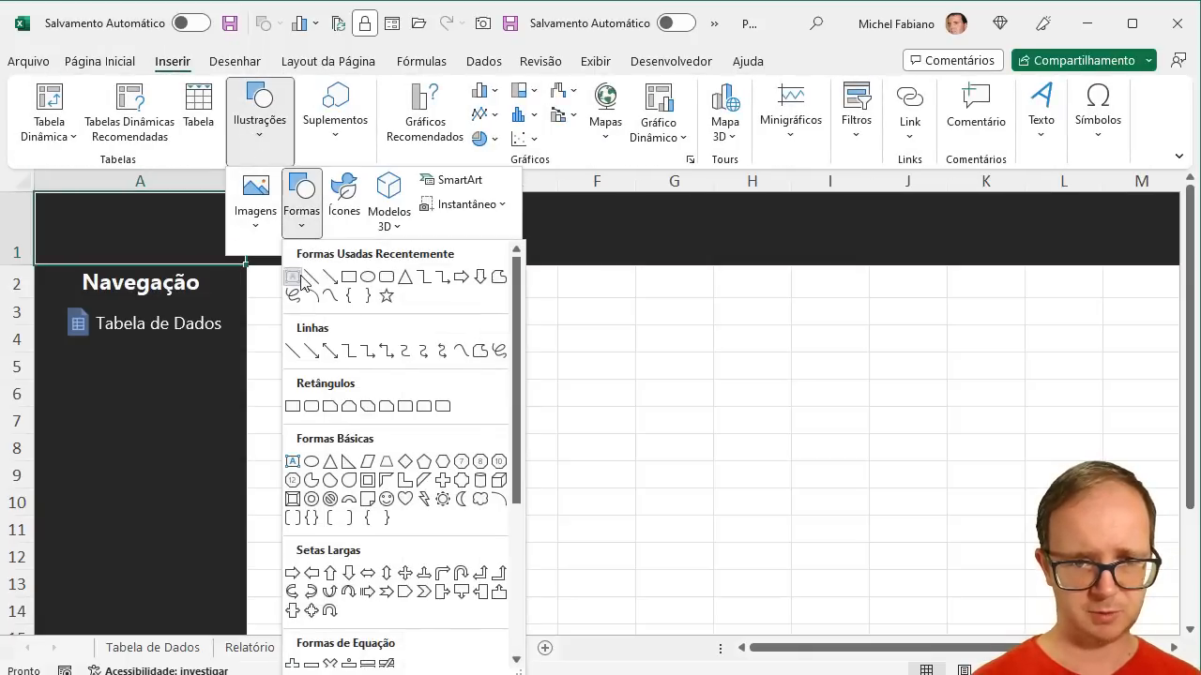
left_click(298, 277)
left_click(354, 321)
type("Painel de B")
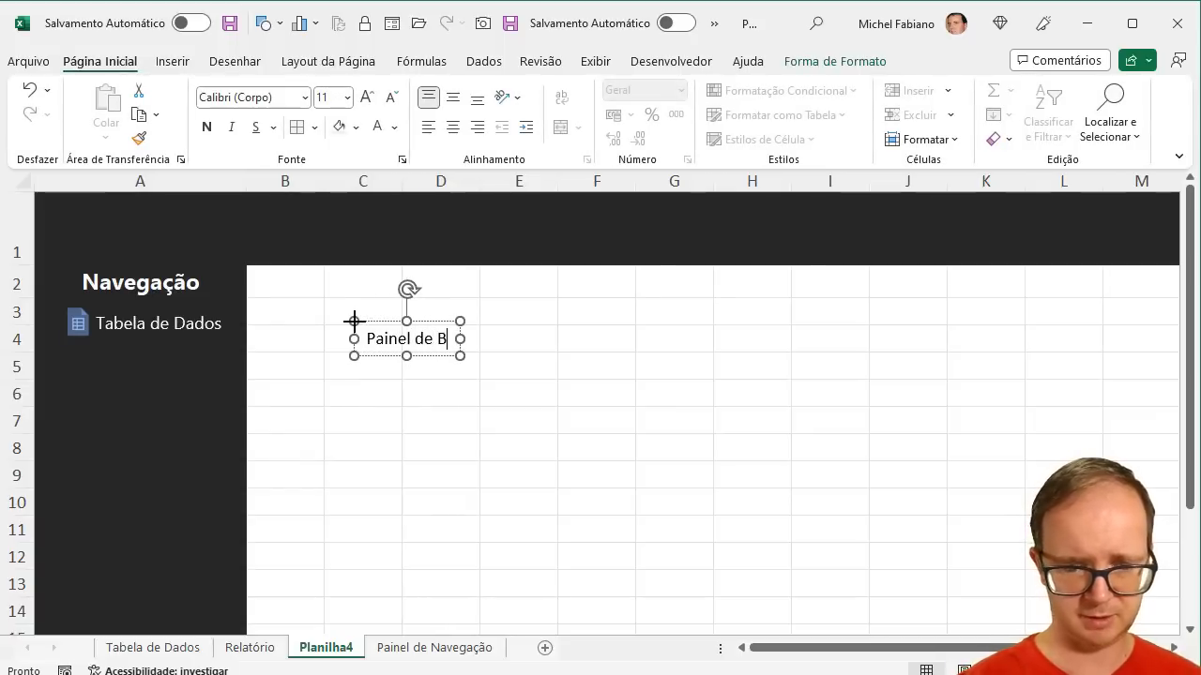
key("BackSpace")
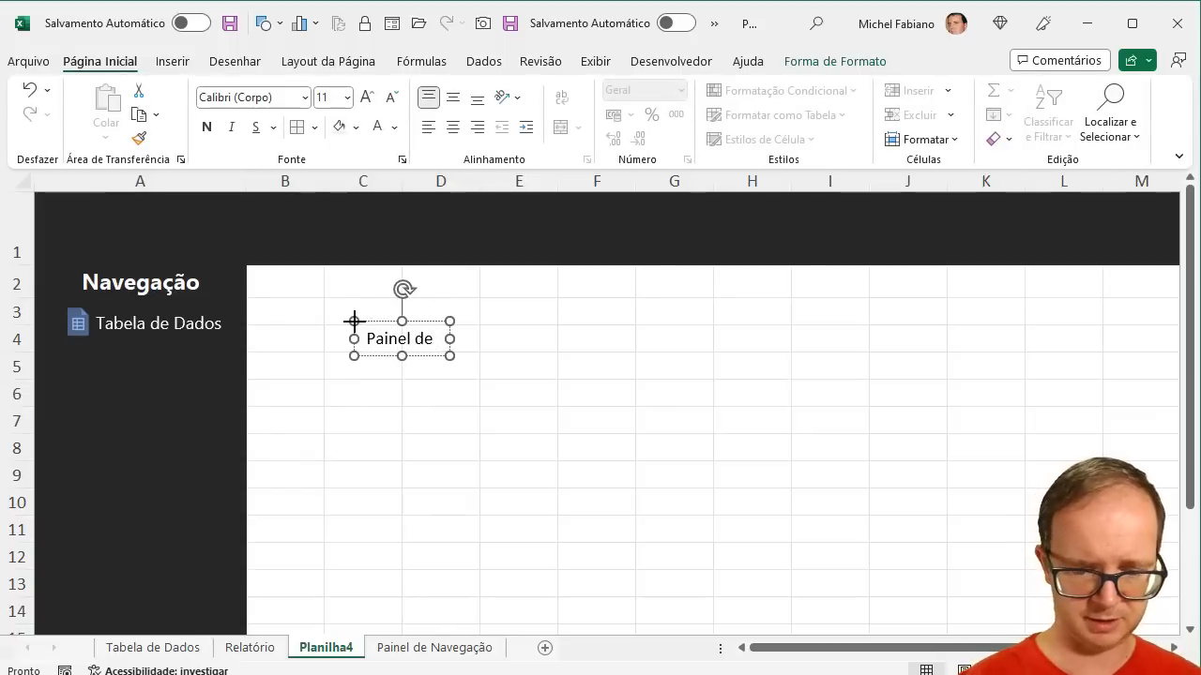
type("Navegação")
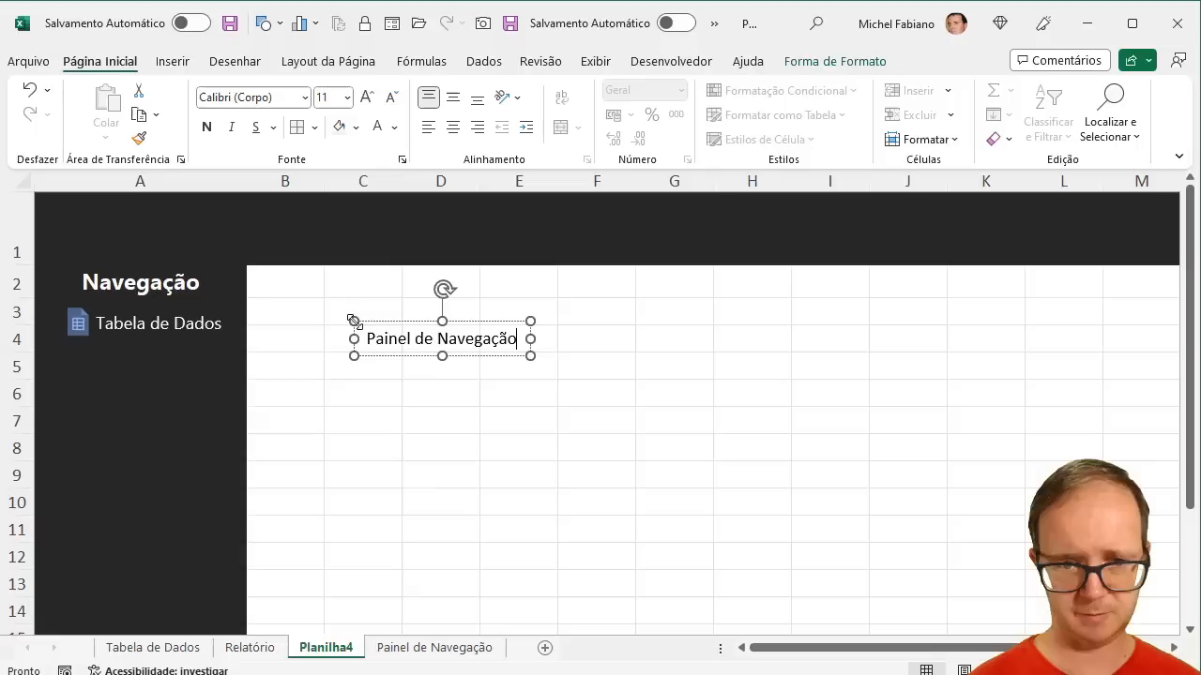
- Format the "Painel de Navegação" text box in bold Segoe UI
left_click(377, 323)
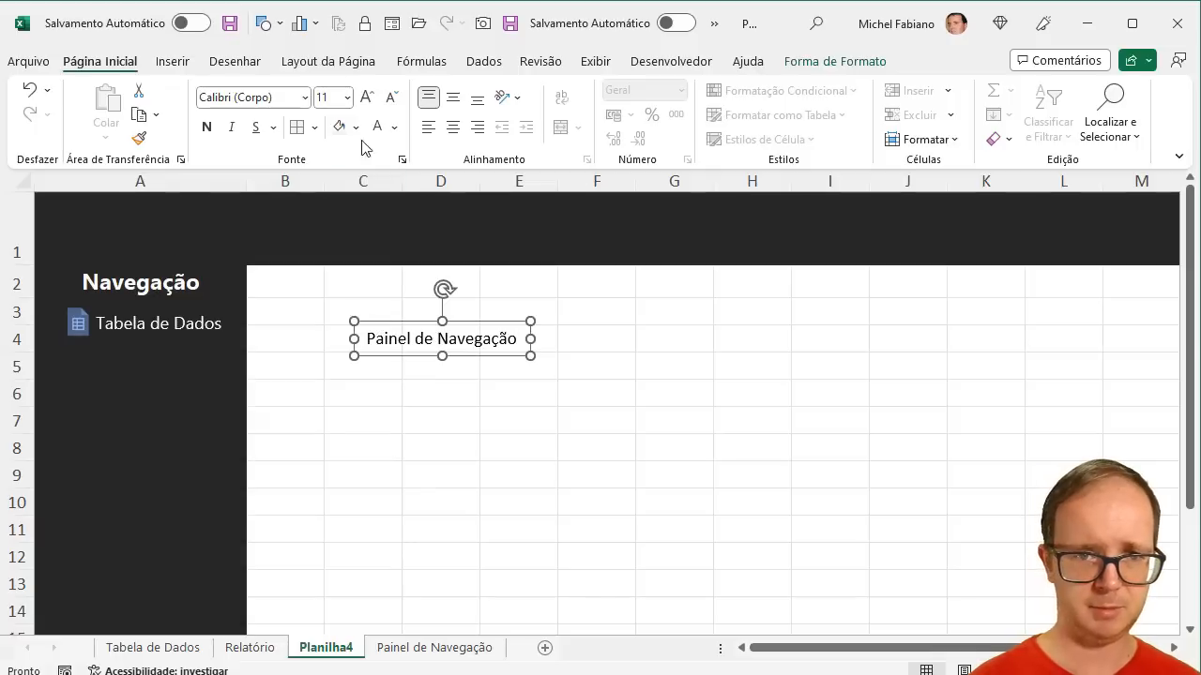
left_click(276, 104)
type("Segoe UI")
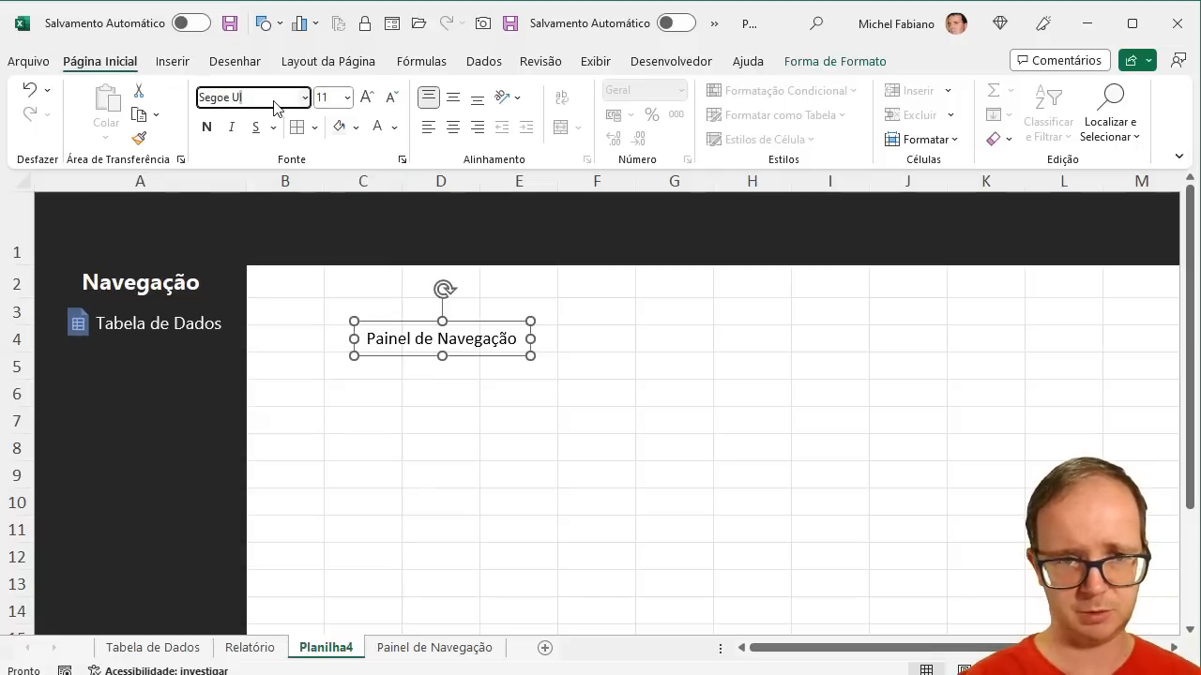
key("Return")
left_click(207, 128)
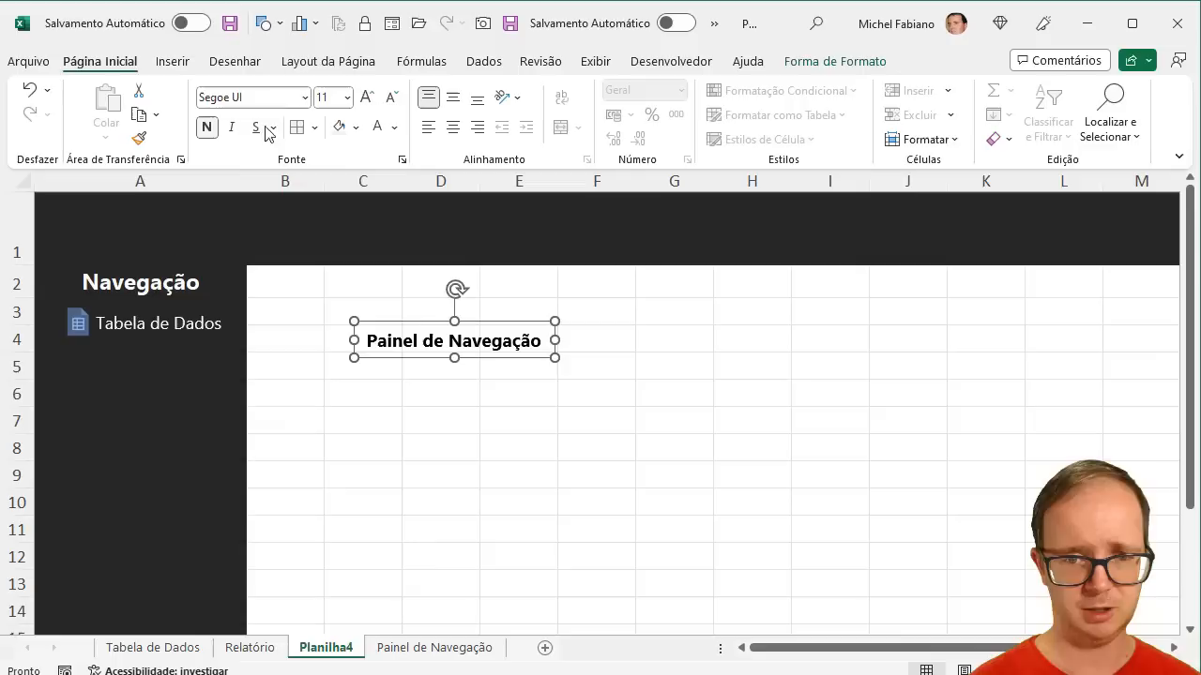
- Enlarge the "Painel de Navegação" text to size 28 and make it white
left_click(368, 100)
left_click(369, 100)
left_click(369, 100)
left_click(369, 100)
left_click(369, 100)
left_click(368, 101)
left_click(368, 100)
left_click(368, 100)
left_click(369, 101)
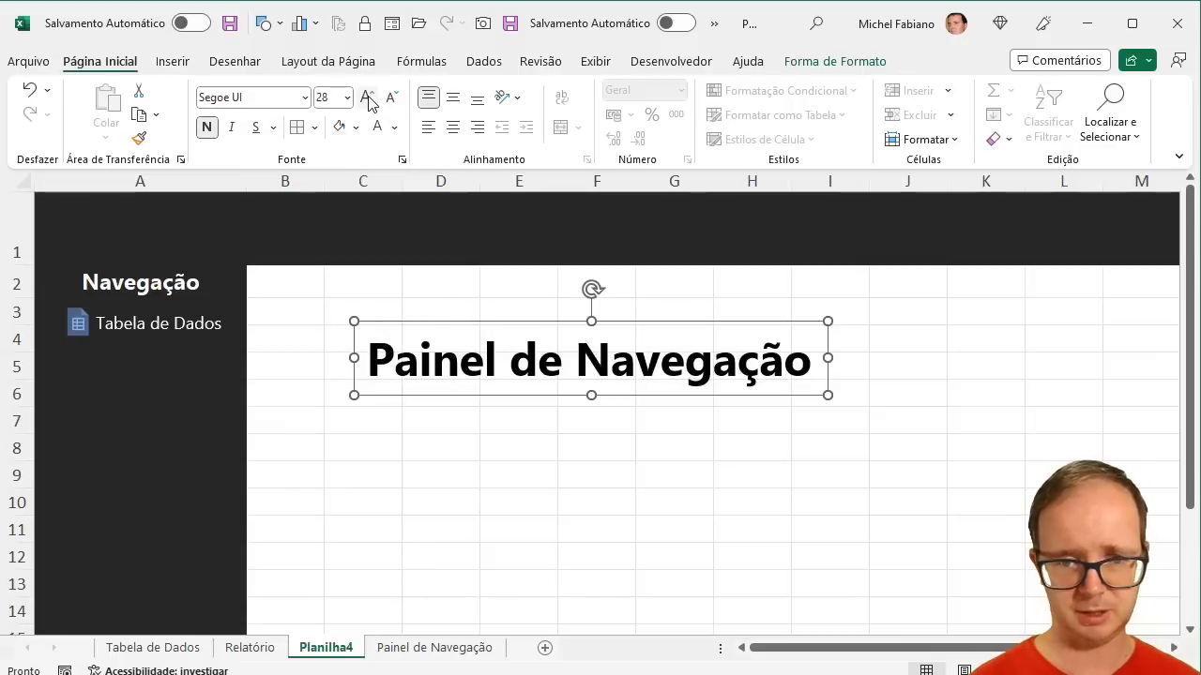
left_click(380, 128)
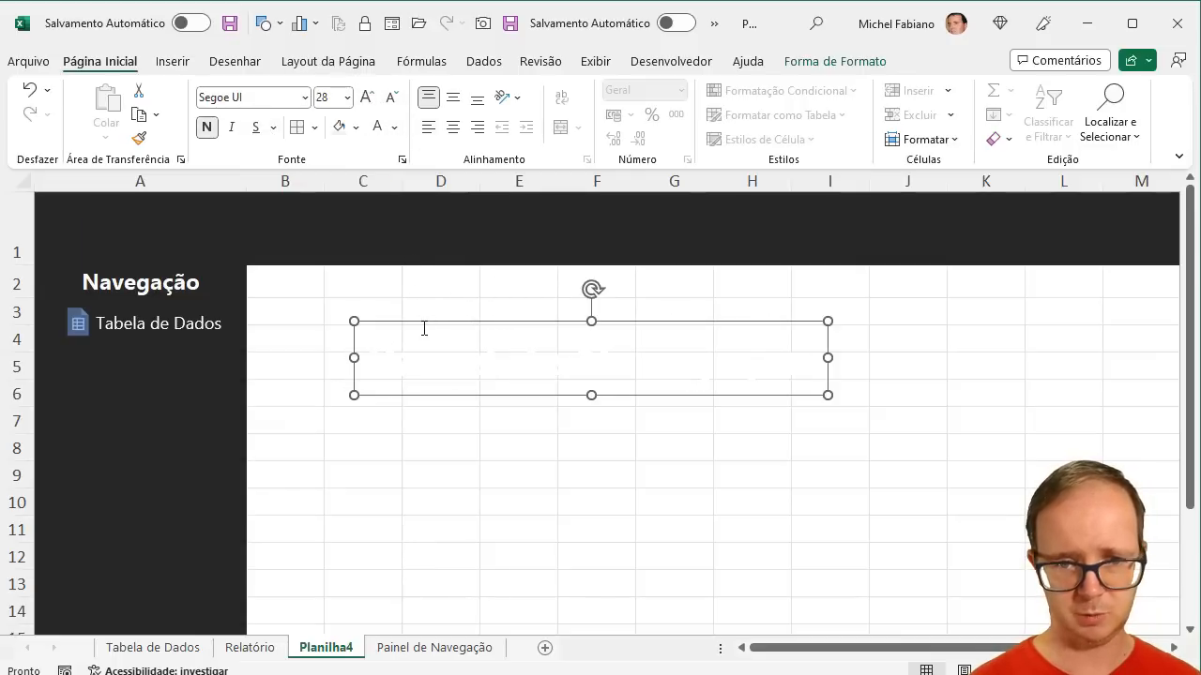
- Make row 1 slightly taller and move the "Painel de Navegação" title into the dark header band, starting over column A
left_click_drag(425, 323, 98, 183)
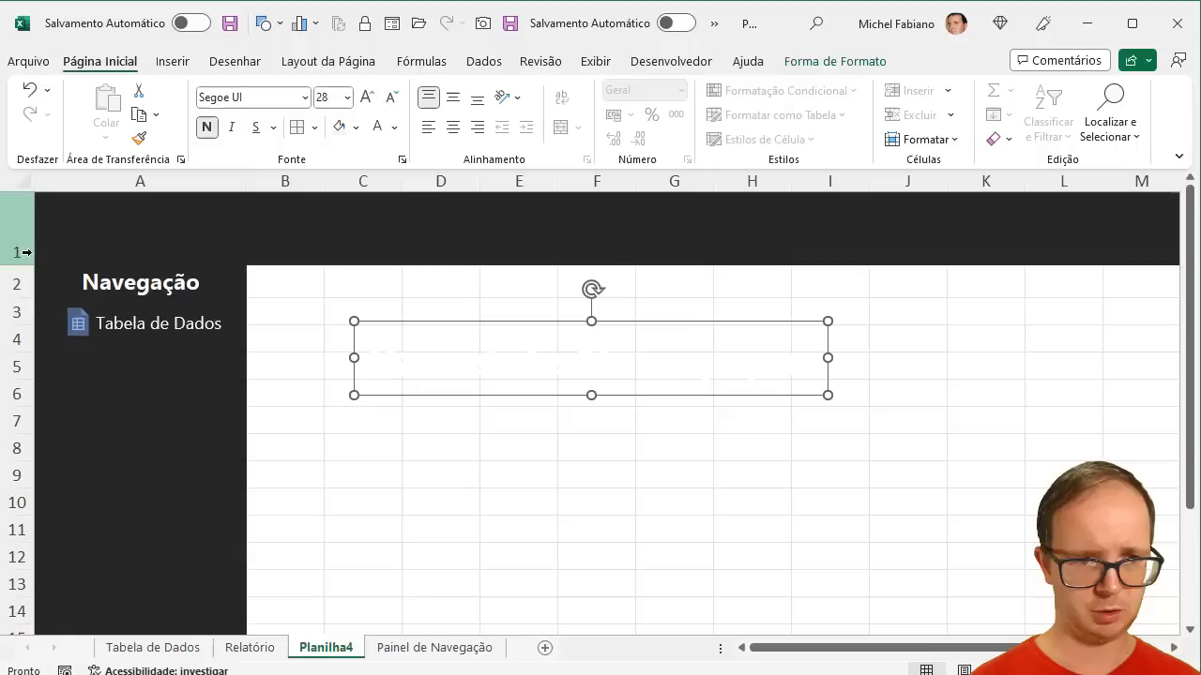
left_click_drag(30, 266, 30, 281)
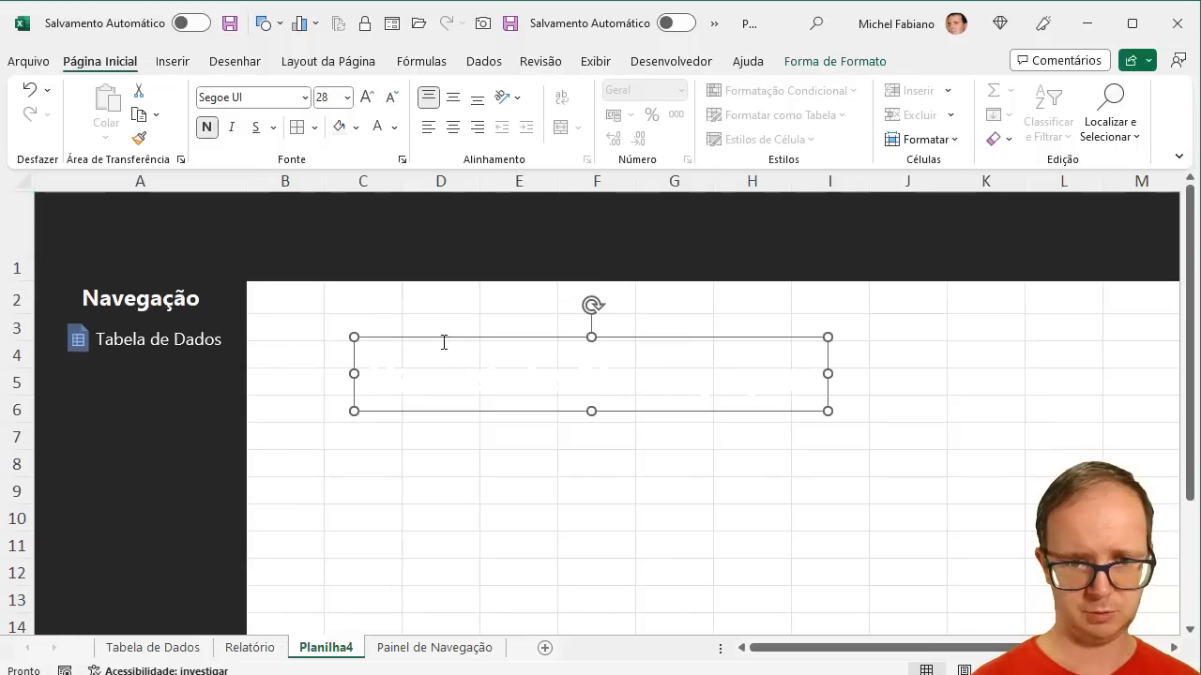
left_click_drag(441, 339, 128, 196)
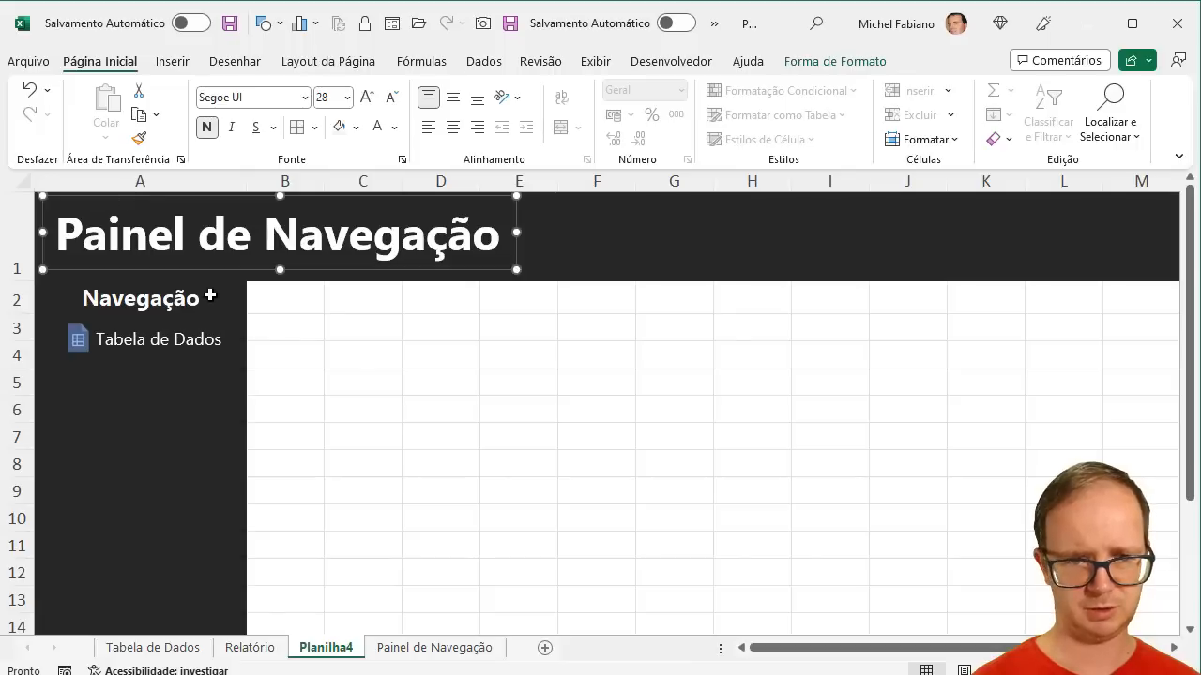
- Duplicate the "Tabela de Dados" text box, place the copy directly below it, and change its text to "Relatório"
left_click(194, 339)
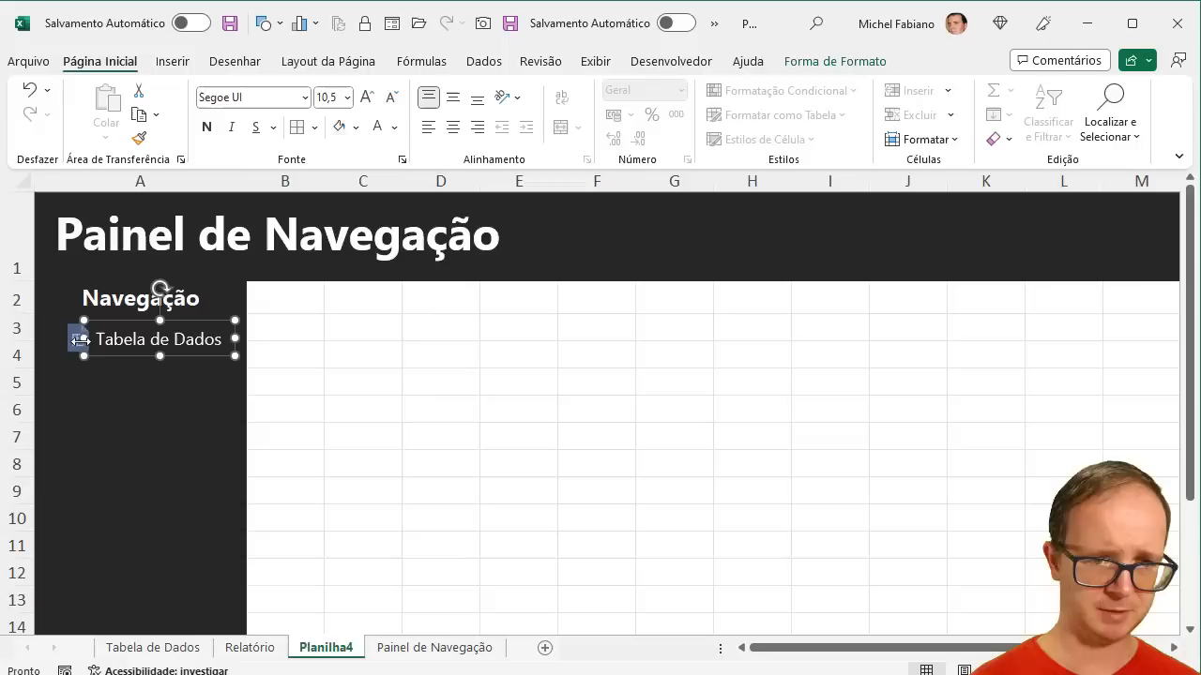
key("ctrl+d")
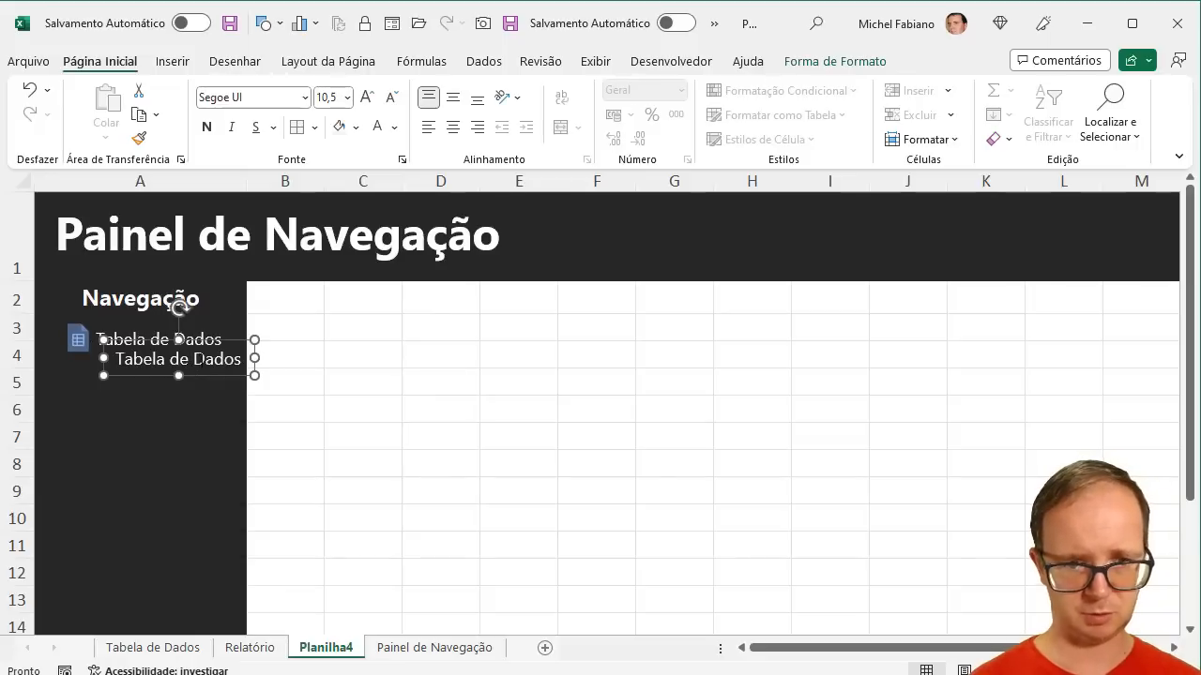
left_click_drag(213, 378, 194, 391)
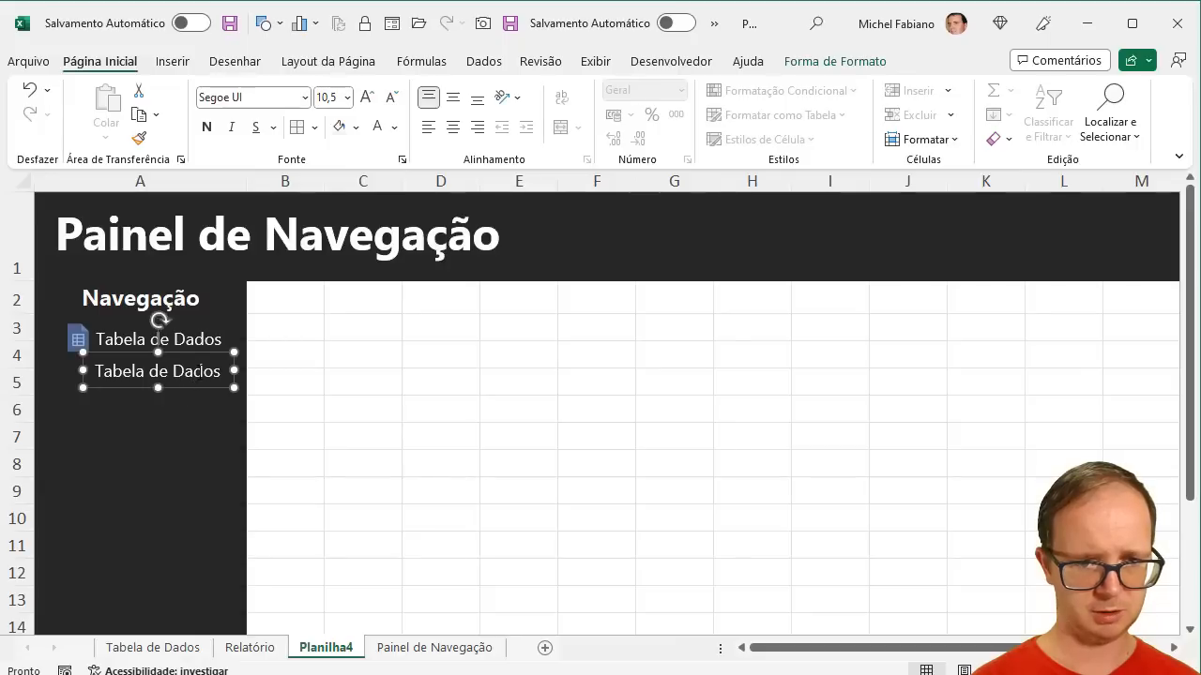
triple_click(205, 372)
type("Rela")
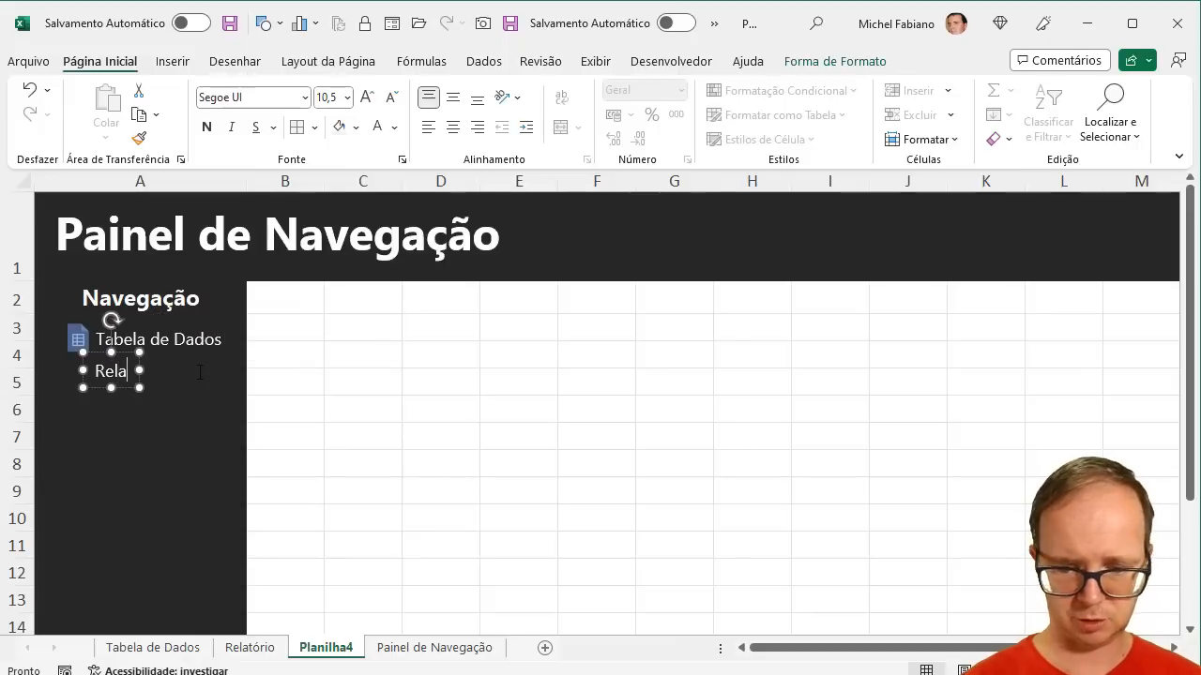
type("tório")
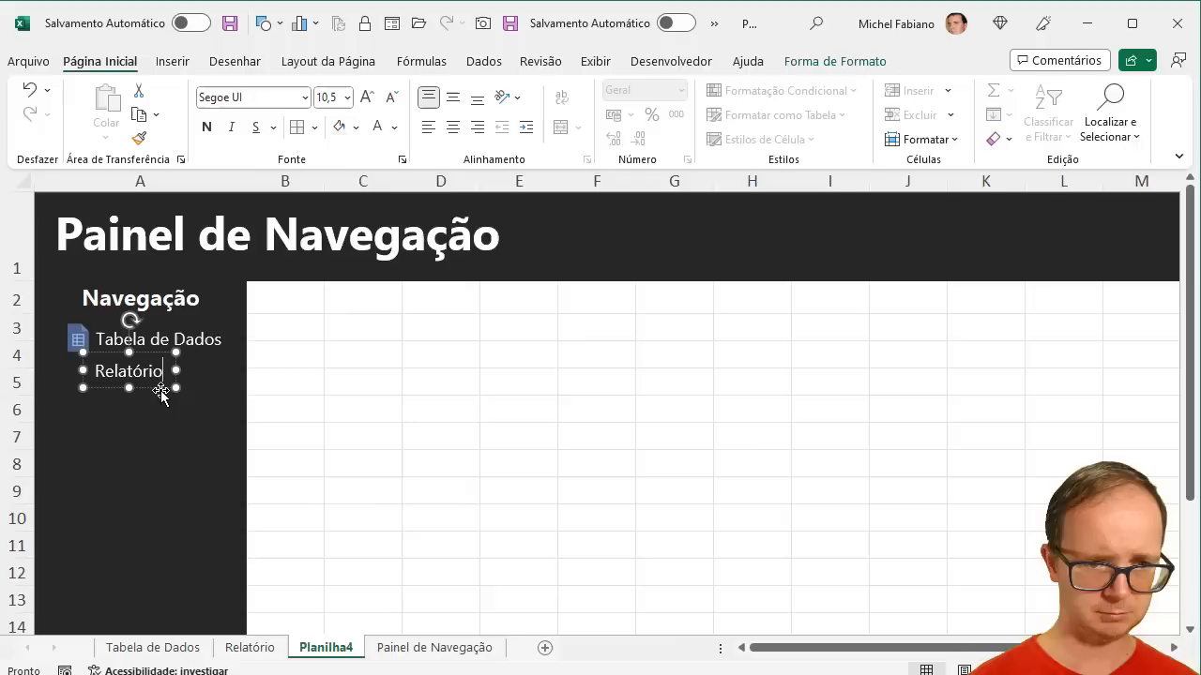
left_click_drag(161, 394, 163, 391)
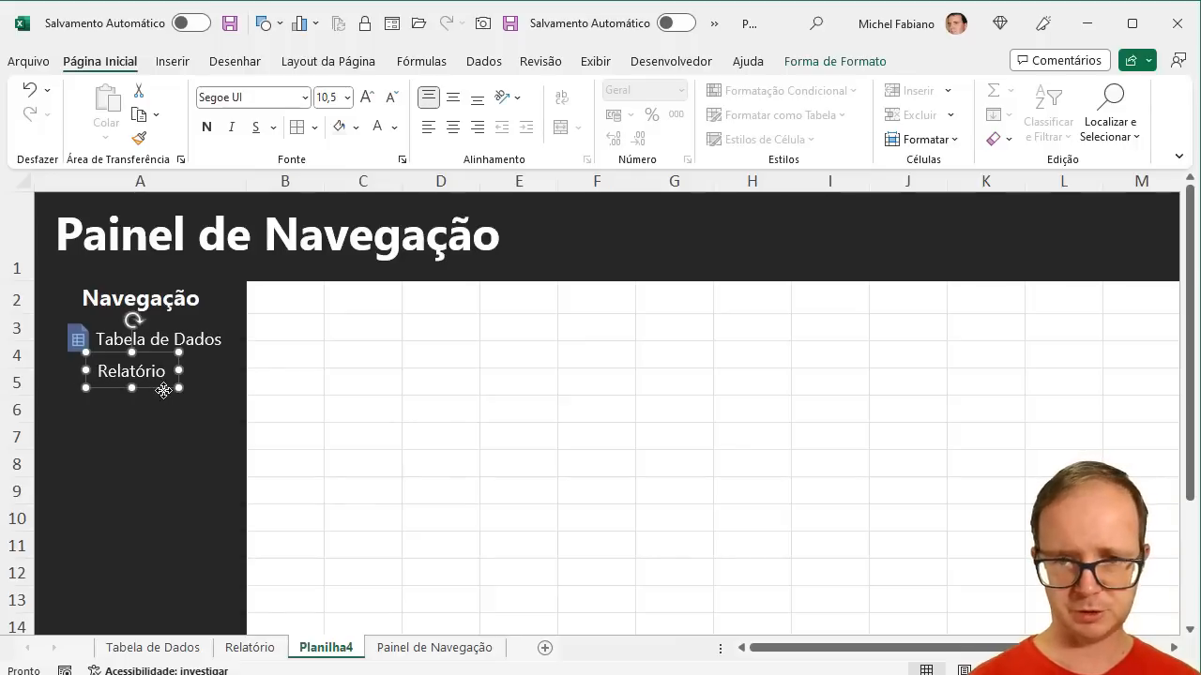
- Duplicate the "Relatório" text box directly below it and change the copy's text to "Projeções"
key("ctrl+d")
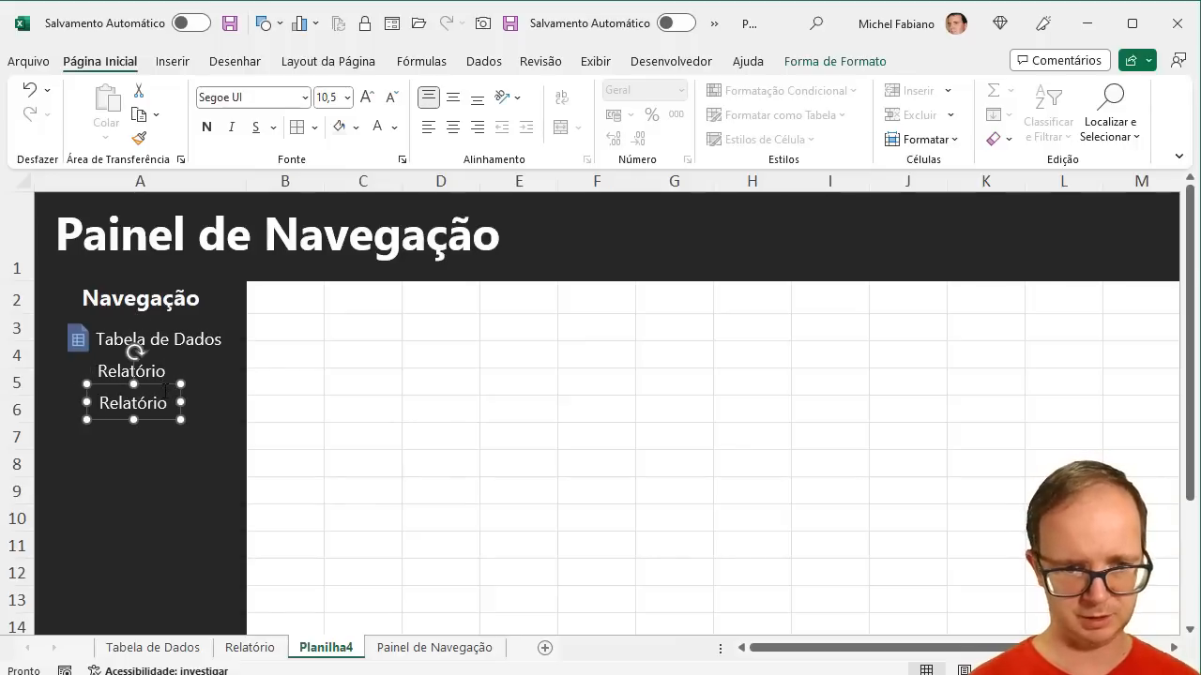
double_click(155, 395)
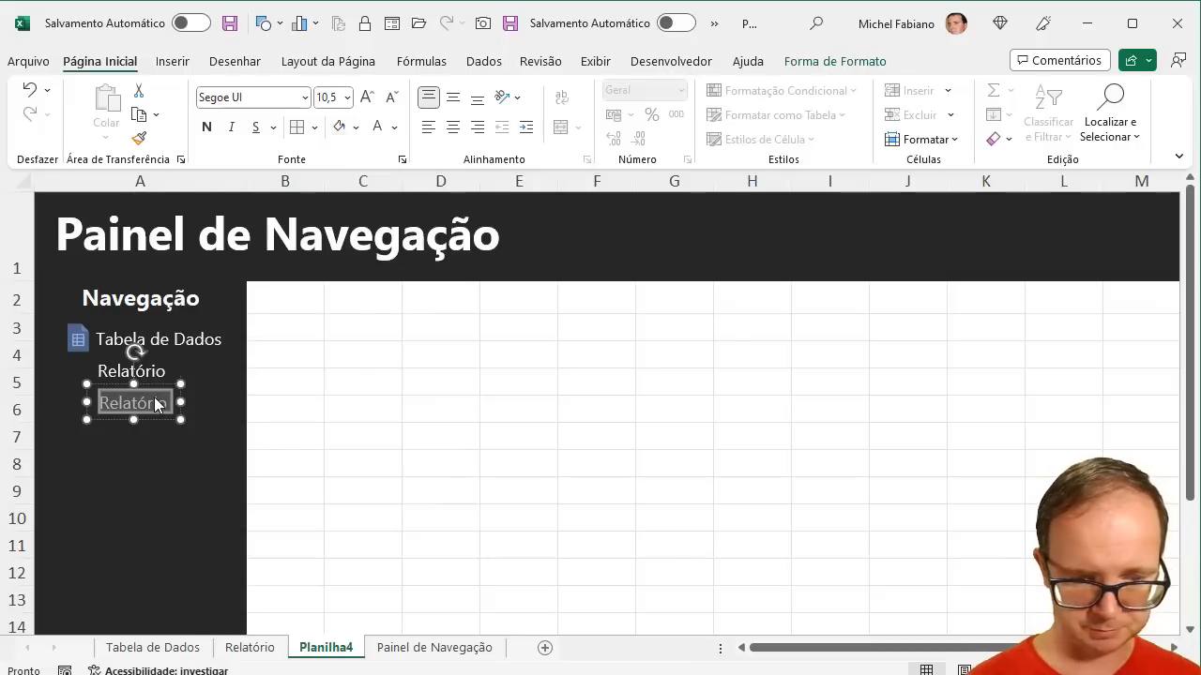
key("BackSpace")
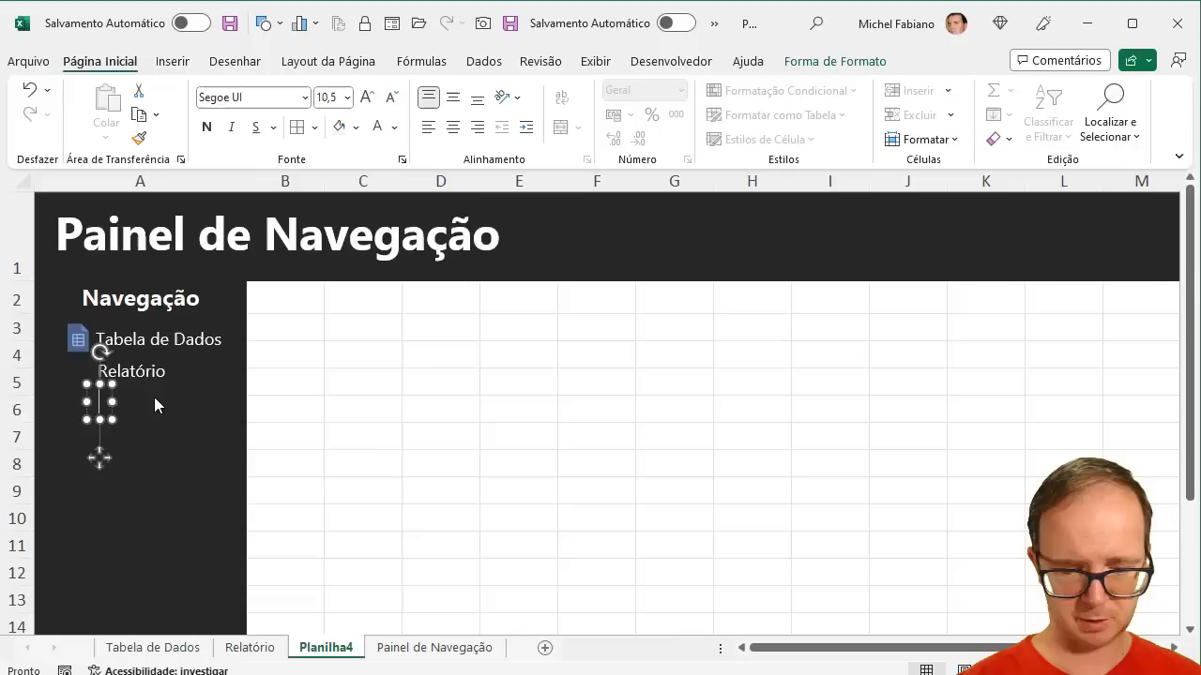
type("Projeção")
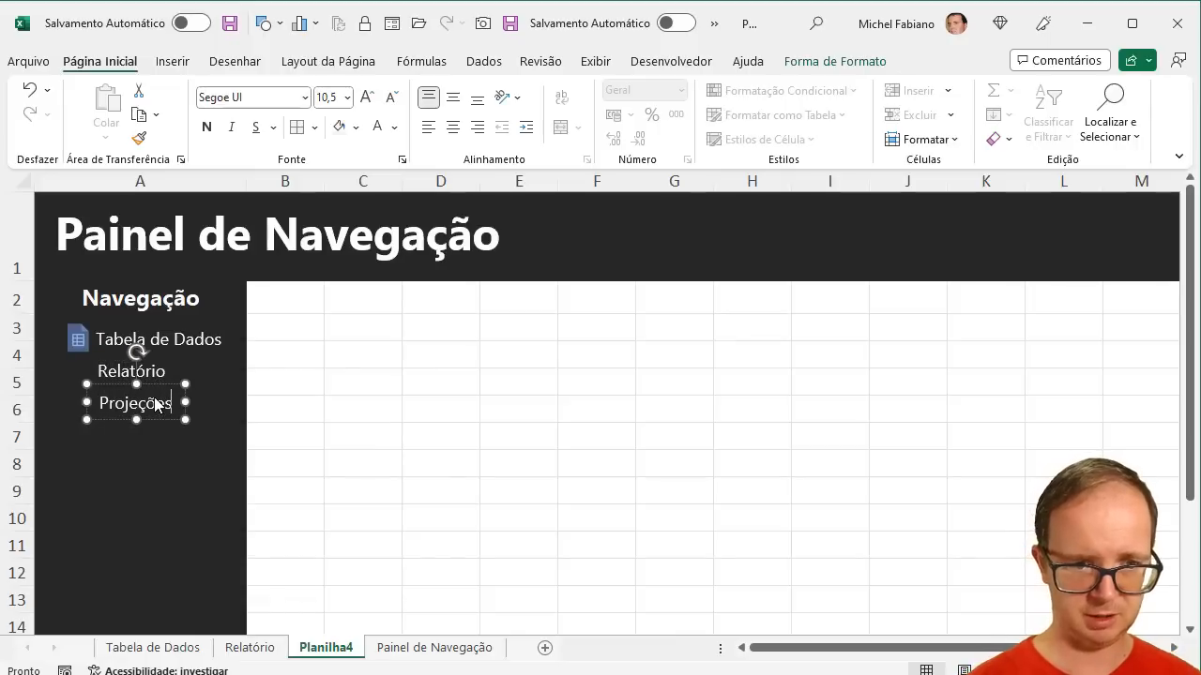
type("es")
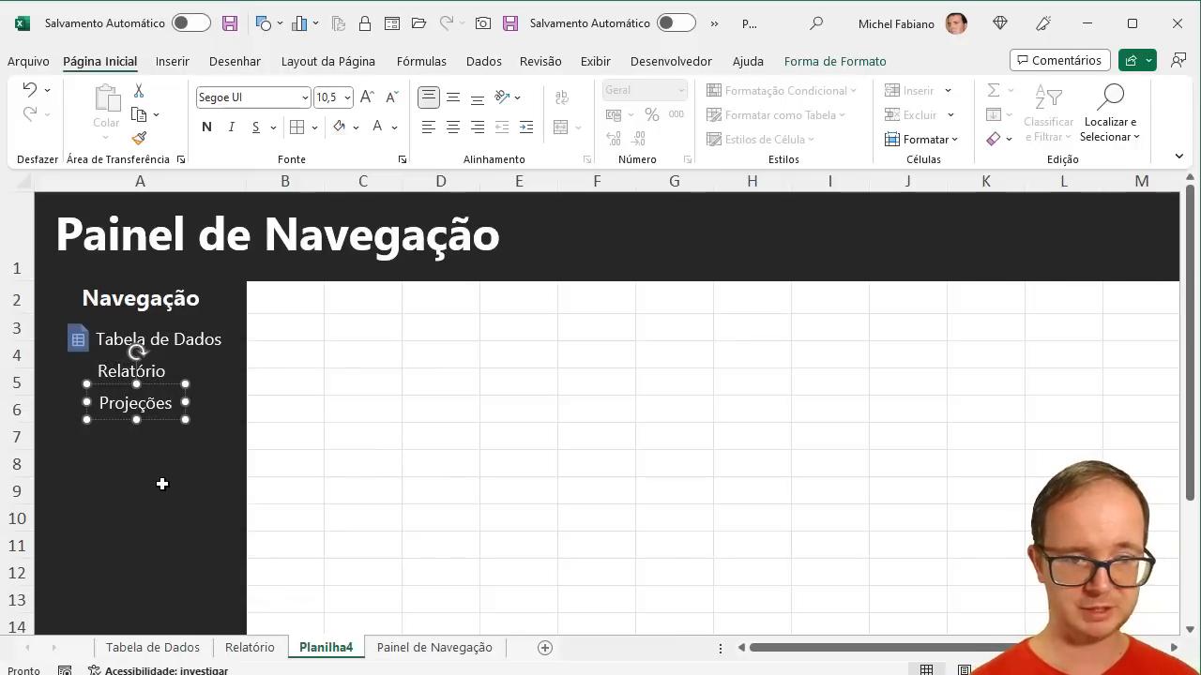
left_click(402, 454)
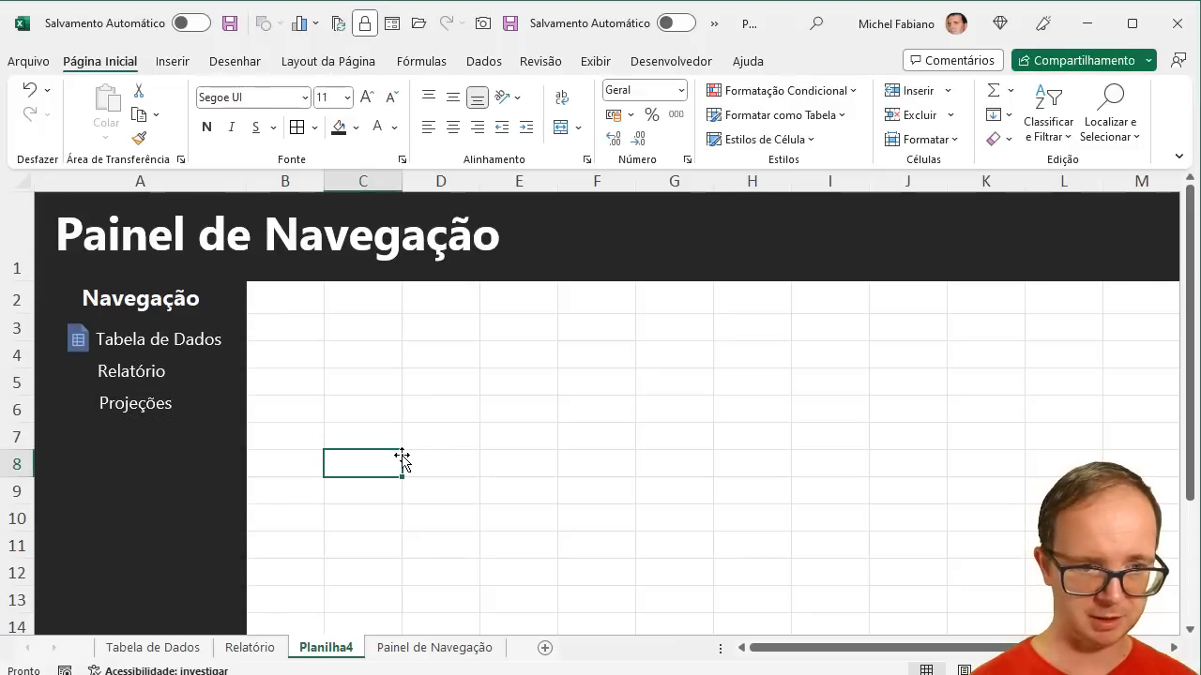
- Search online images for "icone relatório png" and insert the report icon with the magnifying glass and red pencil
left_click(173, 61)
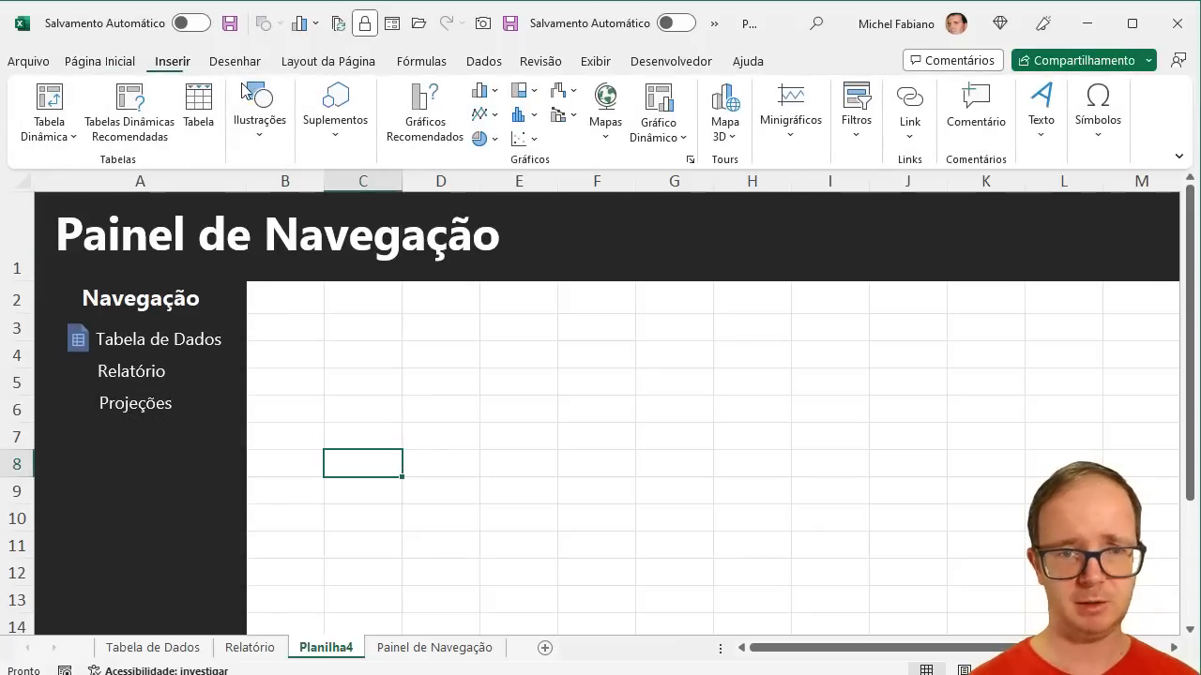
left_click(262, 138)
left_click(255, 202)
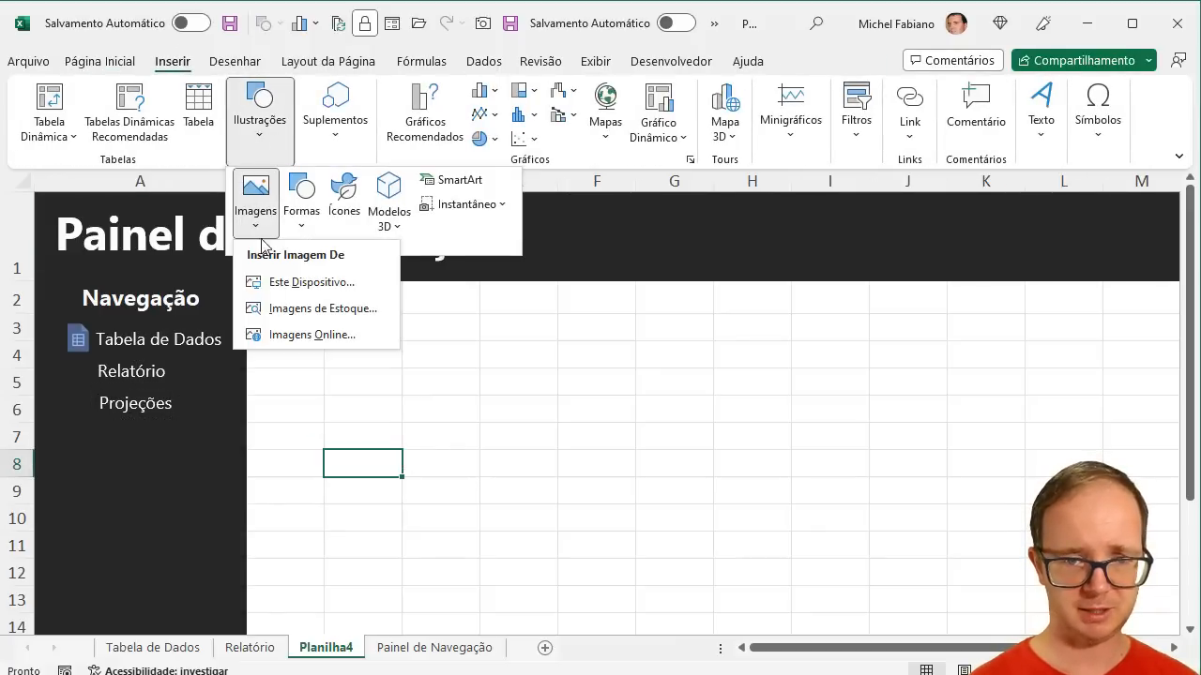
left_click(291, 335)
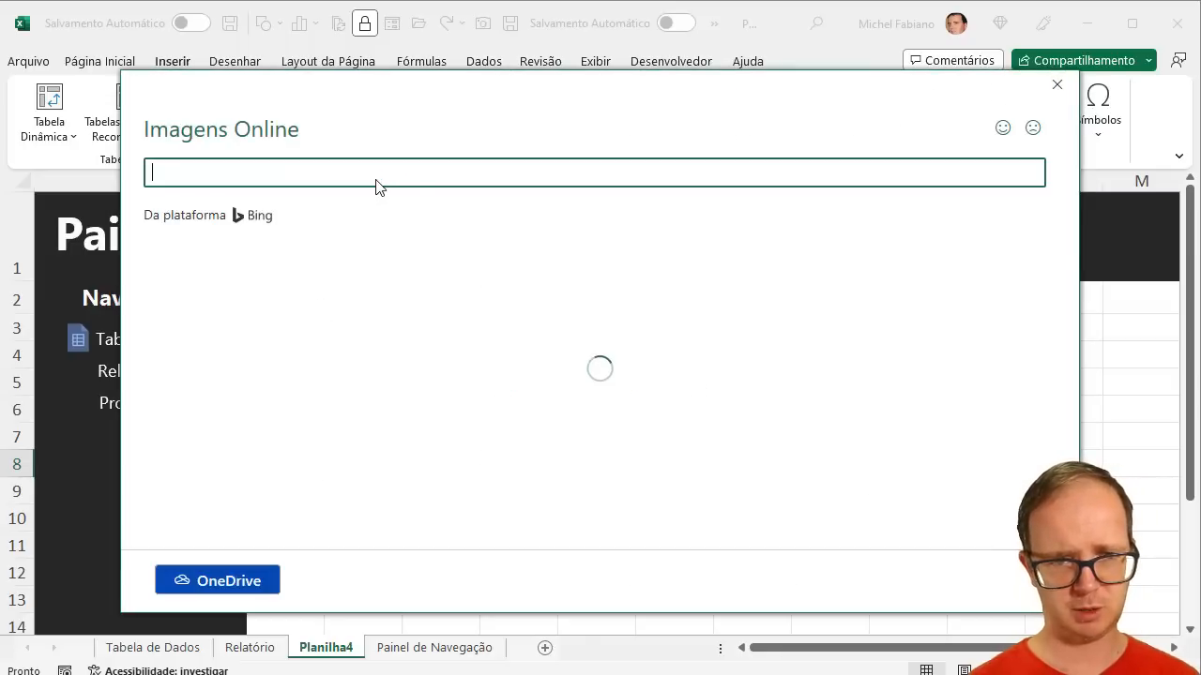
type("icone relatório png")
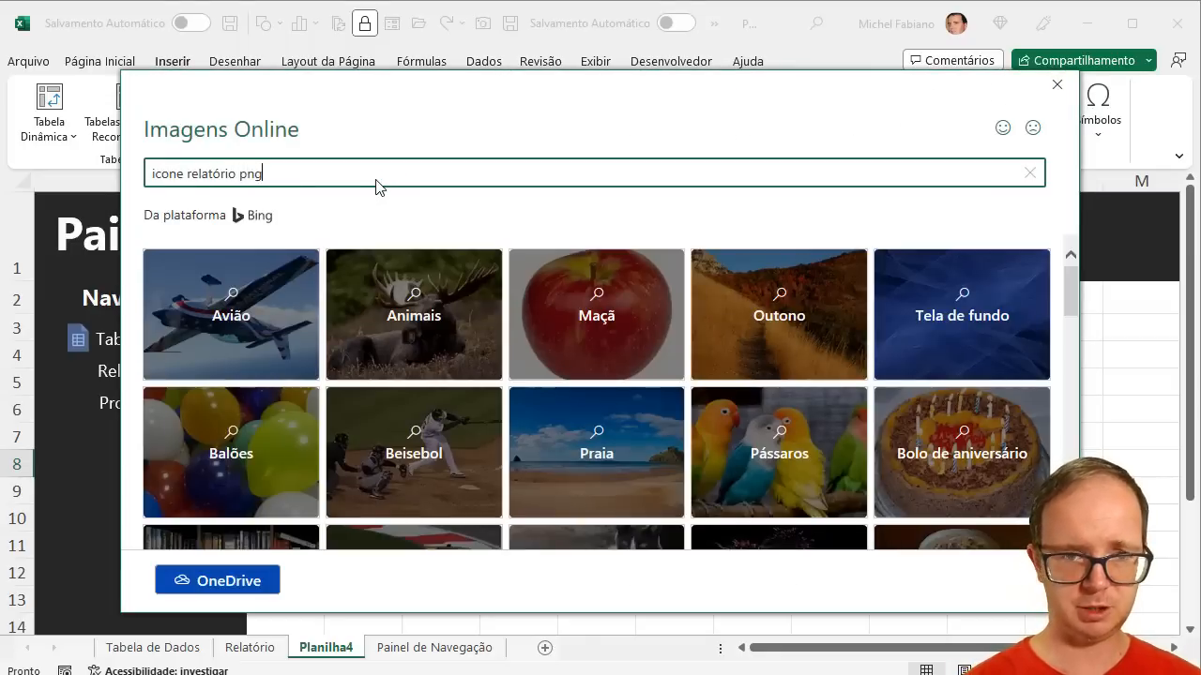
key("Return")
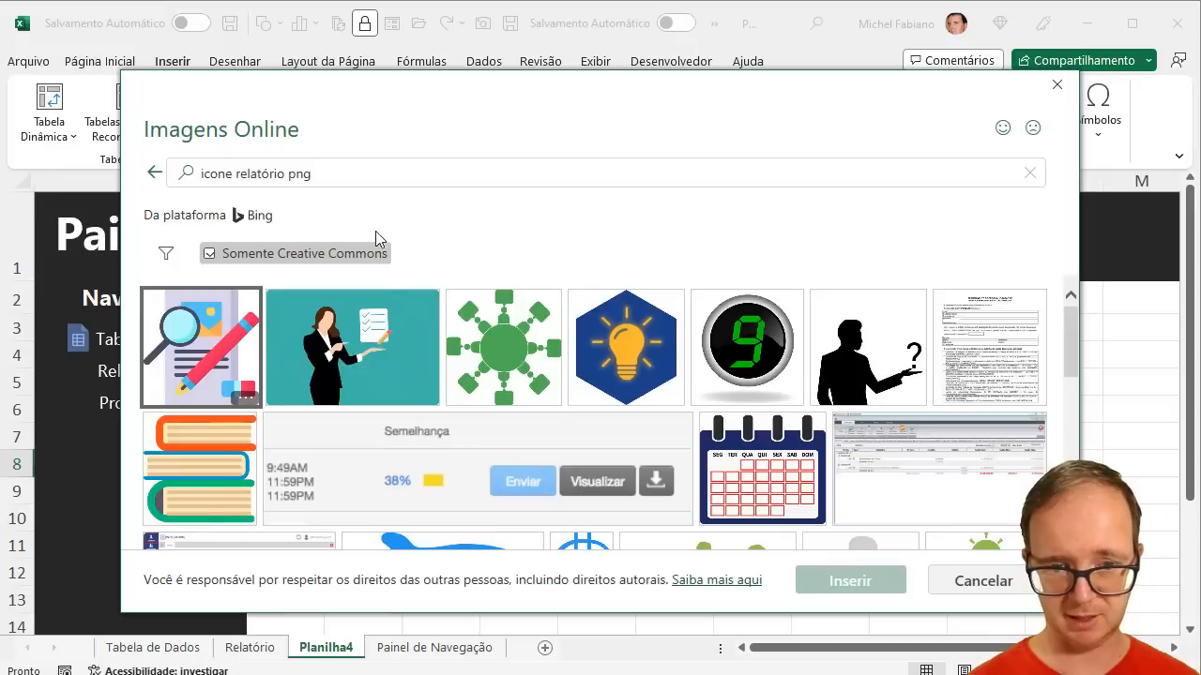
left_click(217, 330)
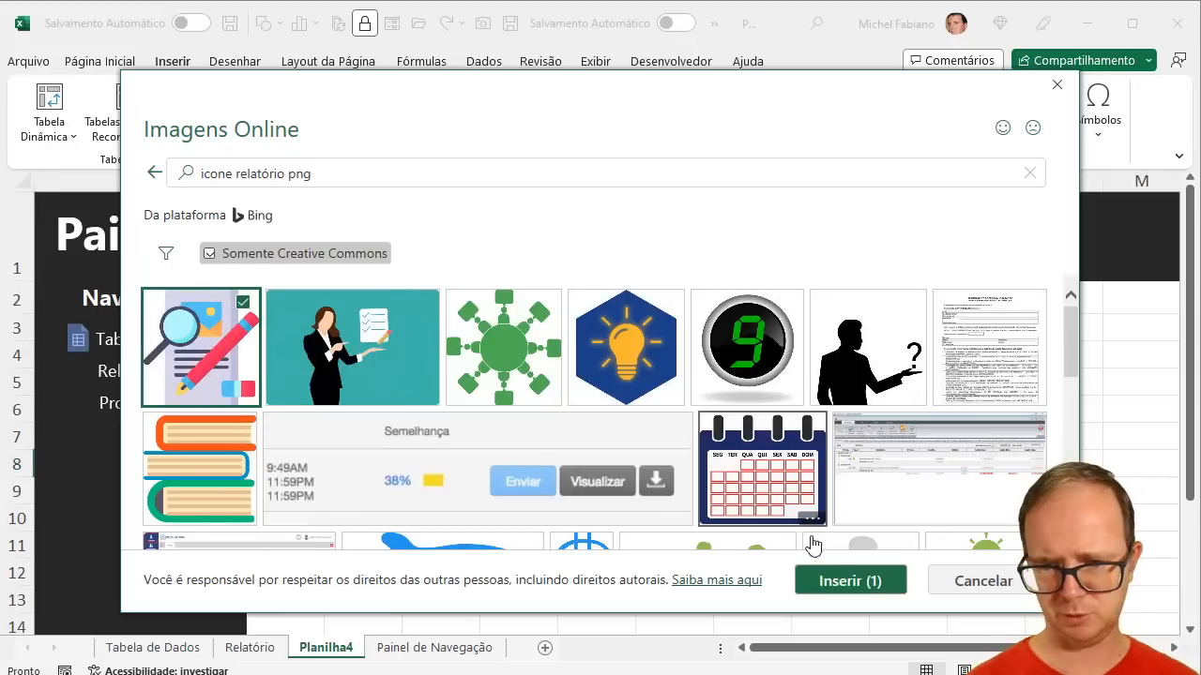
left_click(847, 581)
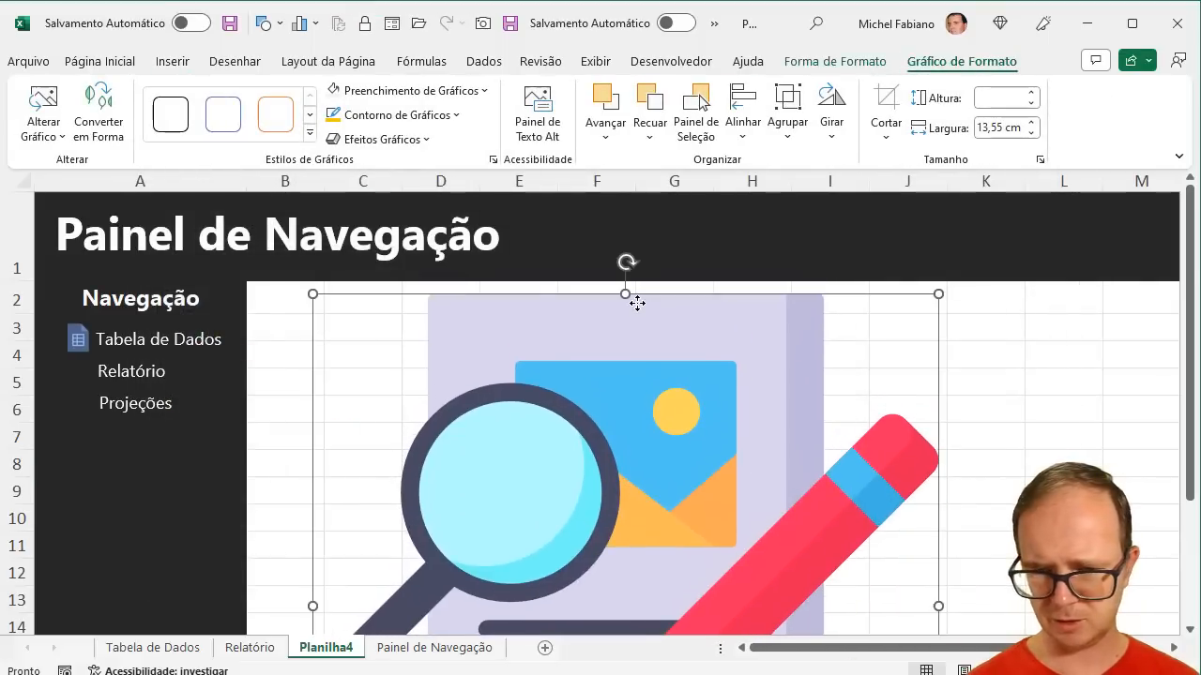
- Shrink the report icon to about 0.69 cm and place it in front of "Relatório" in the side menu
left_click_drag(312, 294, 524, 288)
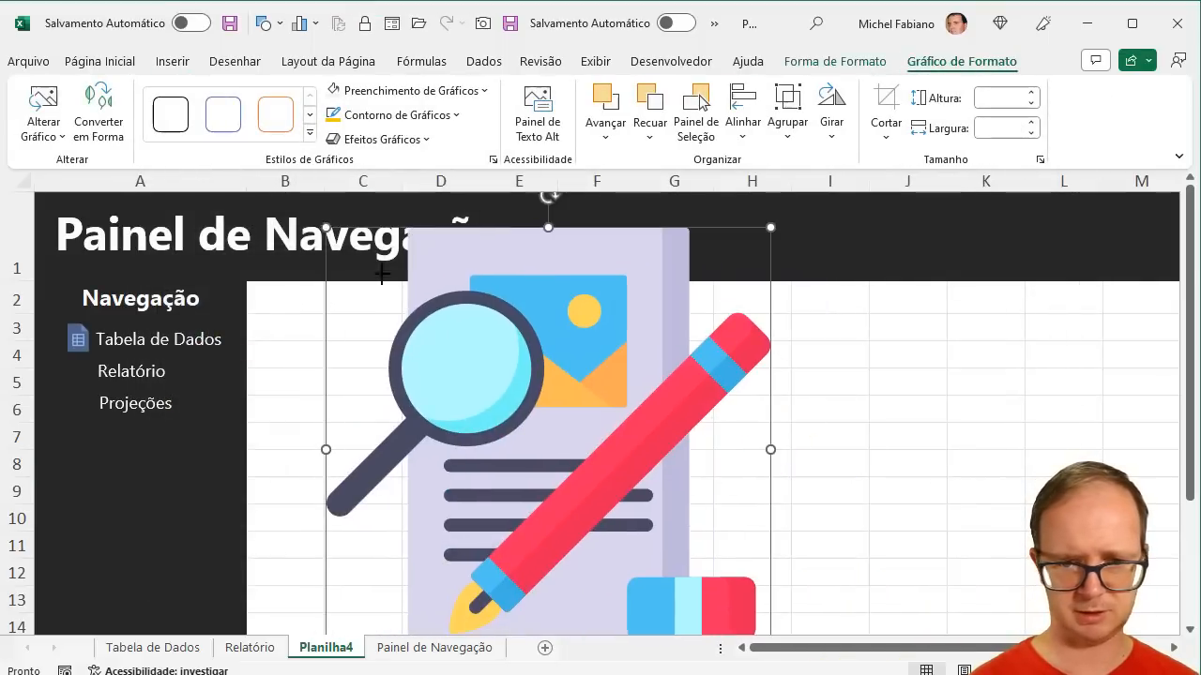
left_click_drag(325, 227, 756, 562)
left_click_drag(668, 559, 423, 383)
left_click(491, 474)
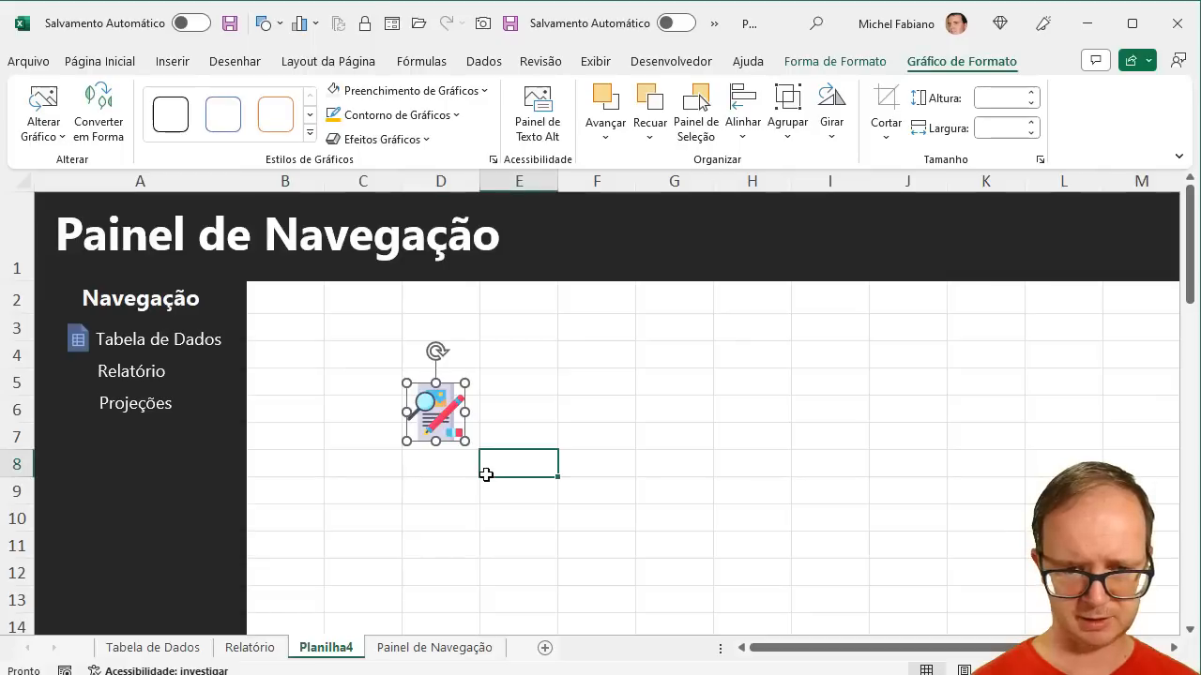
left_click_drag(445, 430, 83, 383)
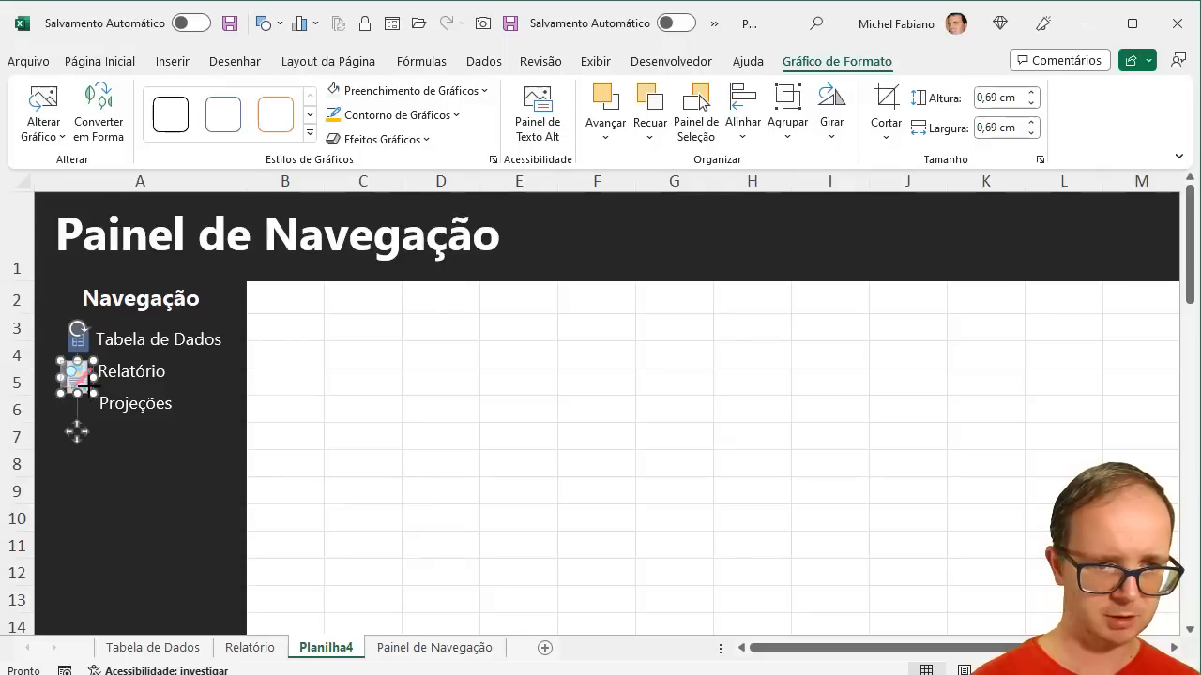
- Adjust the report icon beside "Relatório" to about 0.51 cm high and 0.65 cm wide
mouse_move(93, 393)
left_mouse_down()
mouse_move(75, 371)
mouse_move(87, 373)
left_mouse_up()
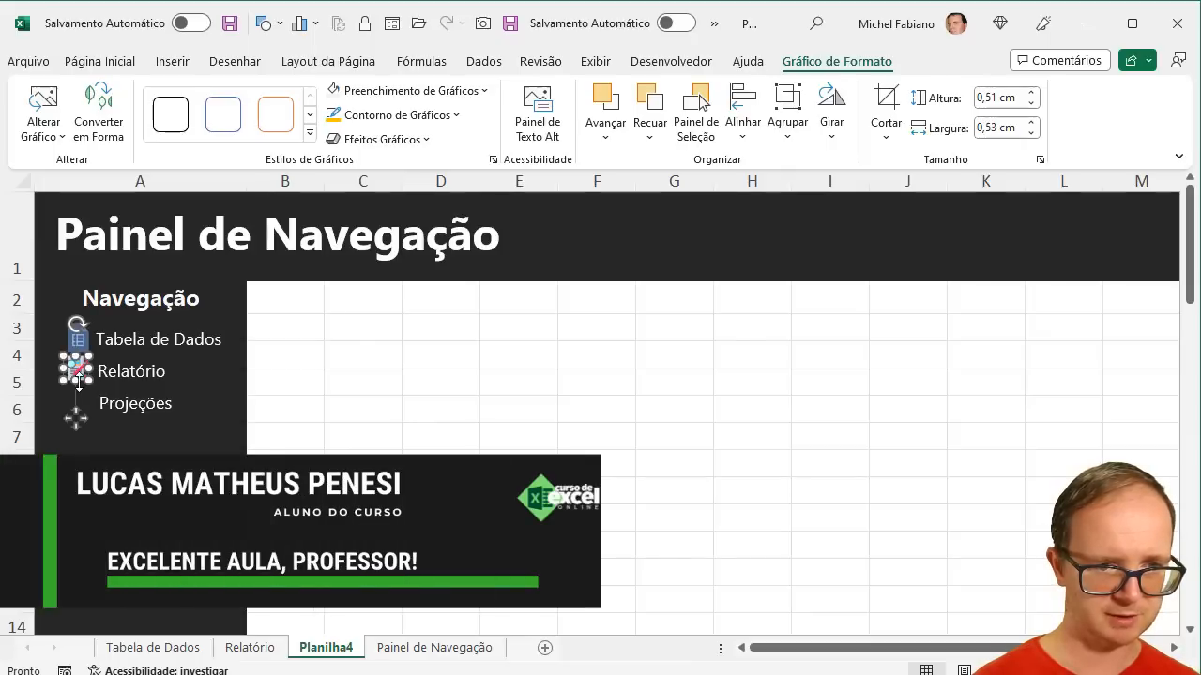
left_click(442, 429)
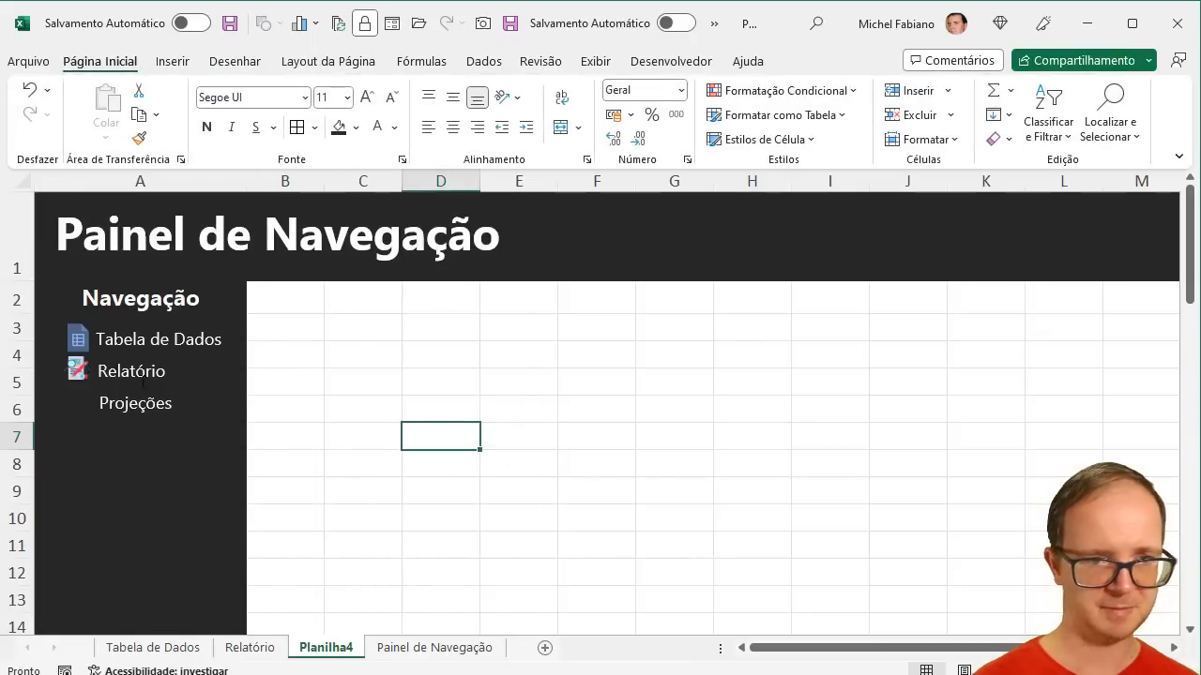
left_click(79, 374)
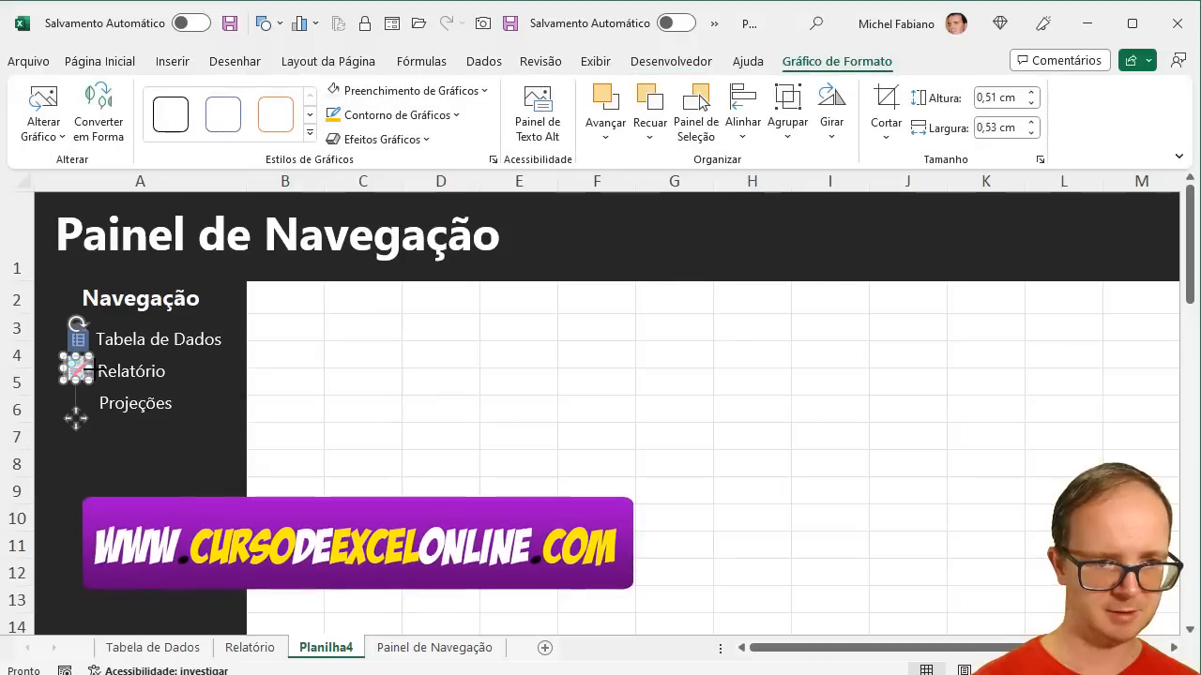
left_click(356, 410)
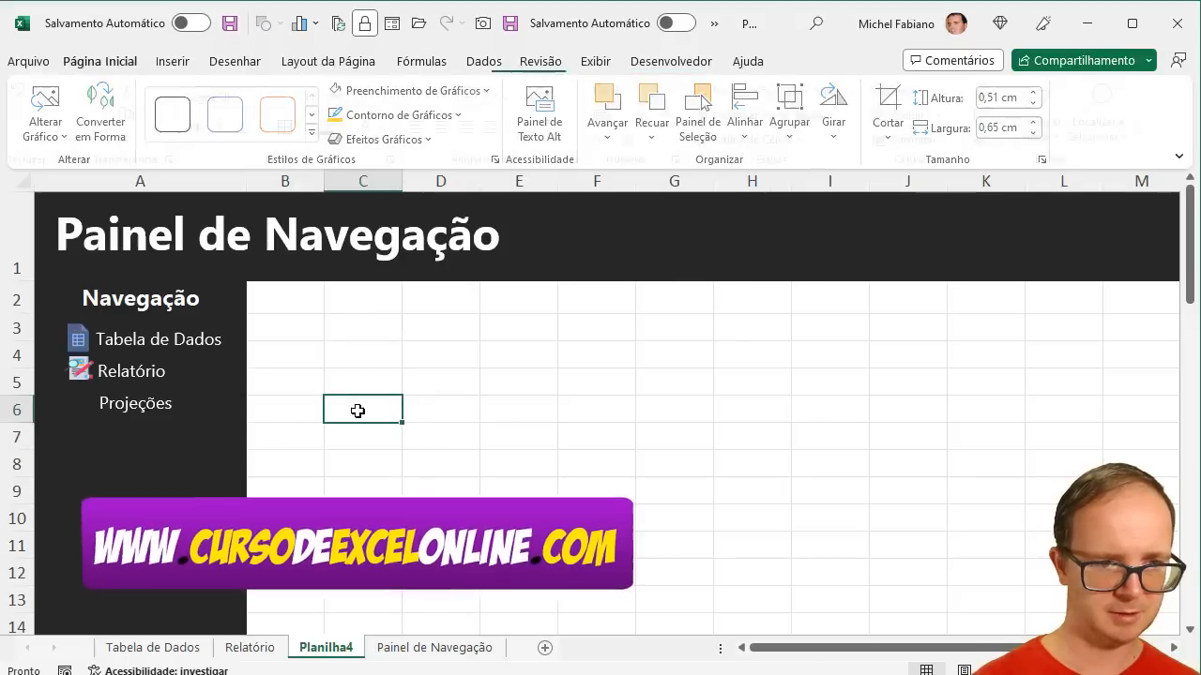
left_click(77, 370)
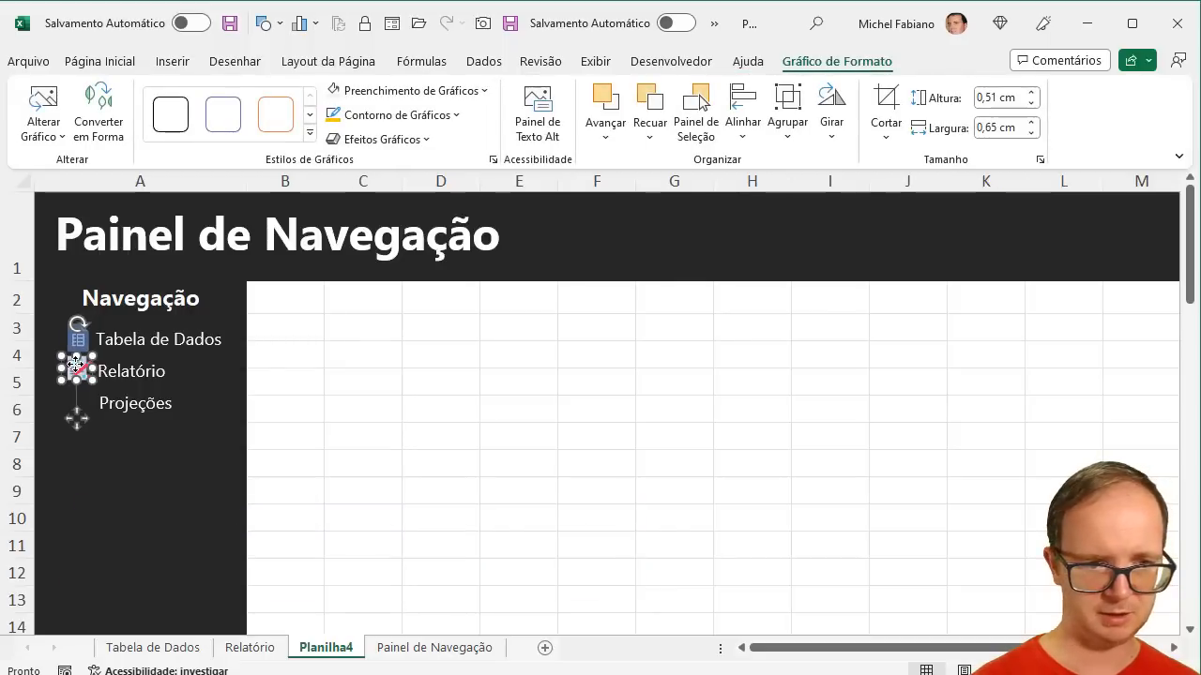
- Copy the "Relação de Vendas Gerais" table from the Tabela de Dados sheet and paste it at cell C3 of Planilha4
left_click(400, 384)
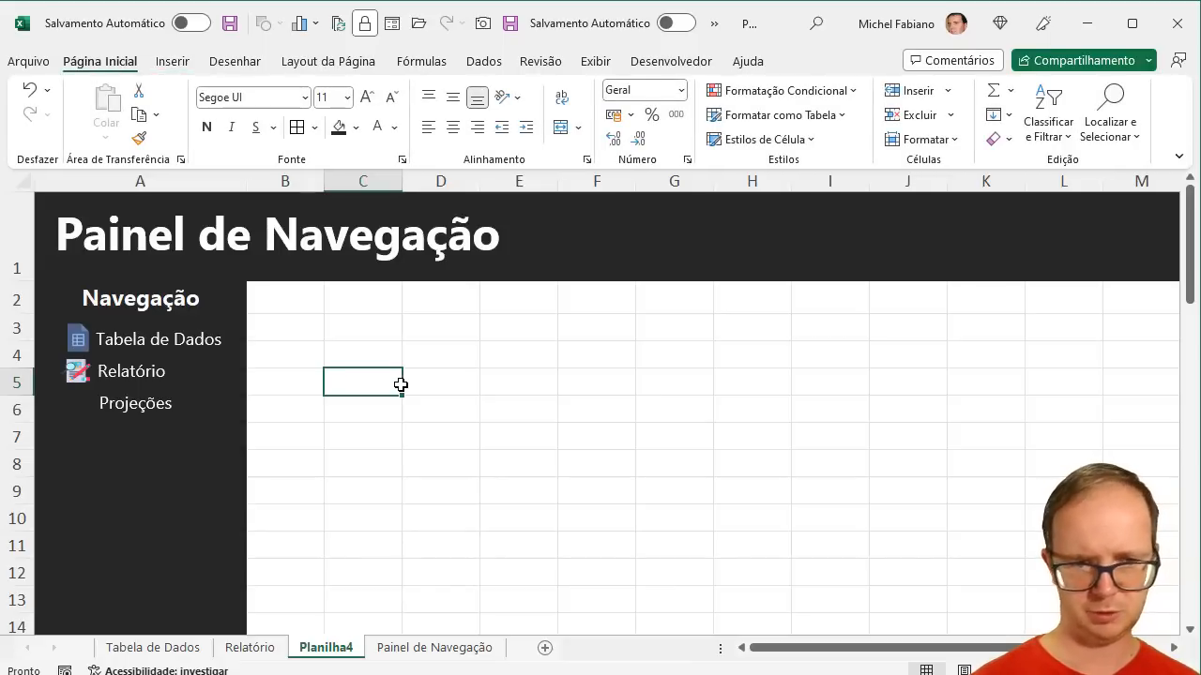
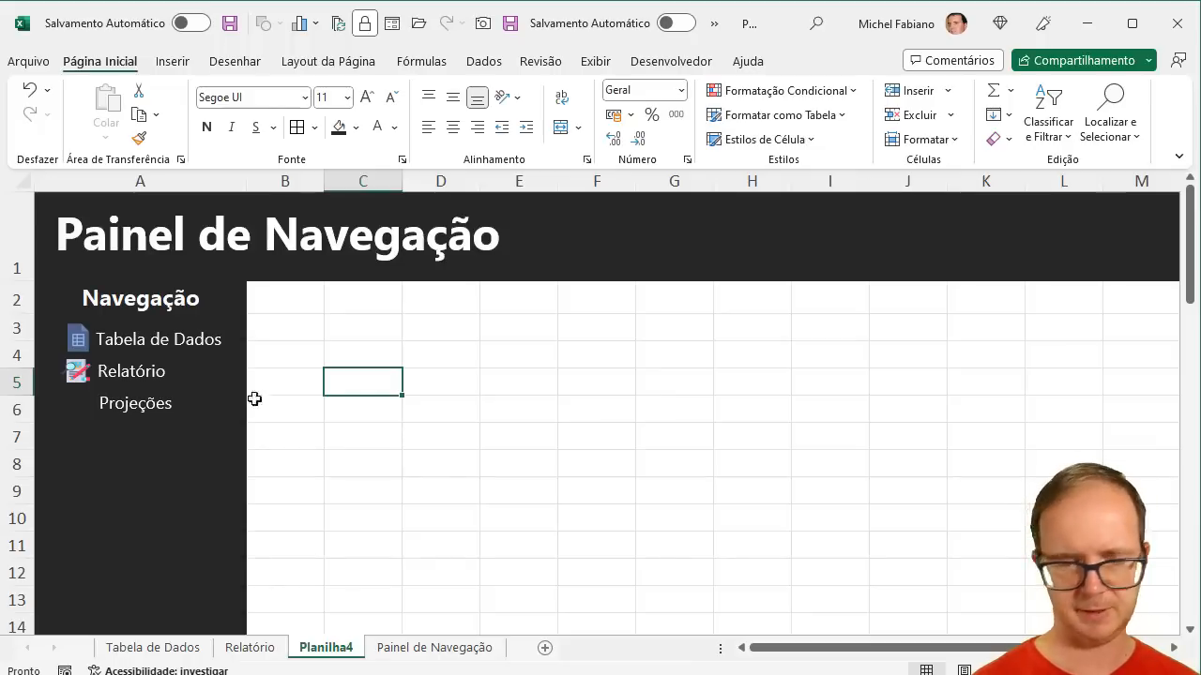
left_click(297, 306)
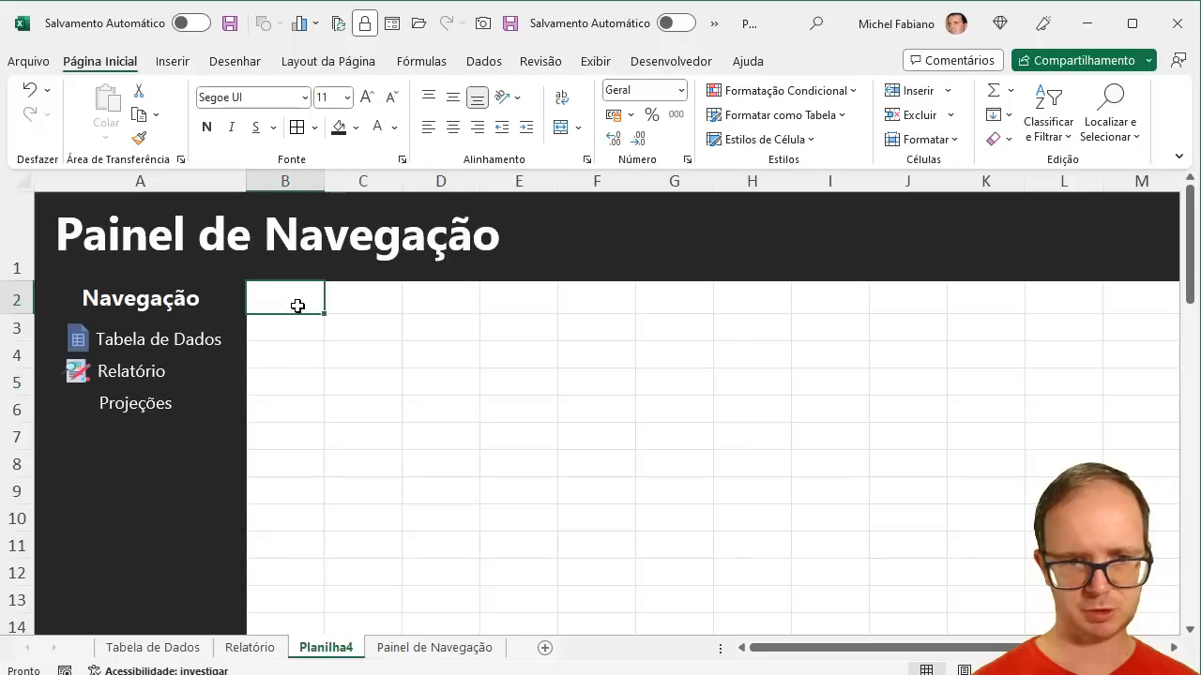
left_click(363, 327)
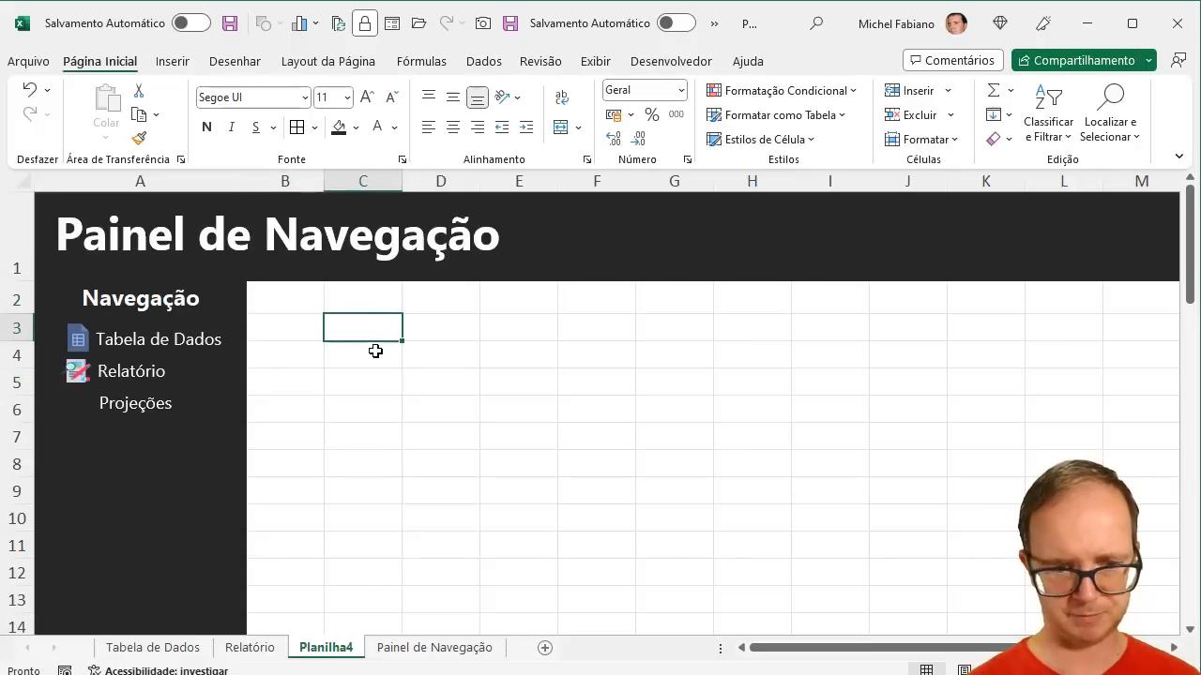
left_click(178, 647)
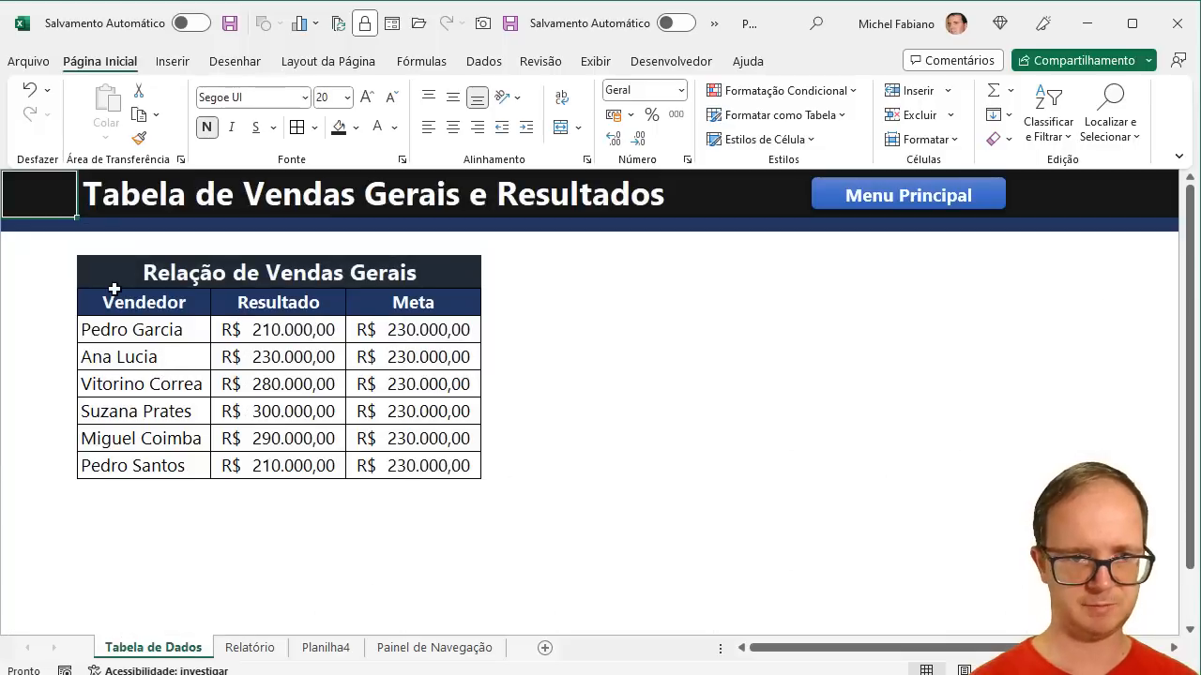
left_click_drag(113, 281, 442, 462)
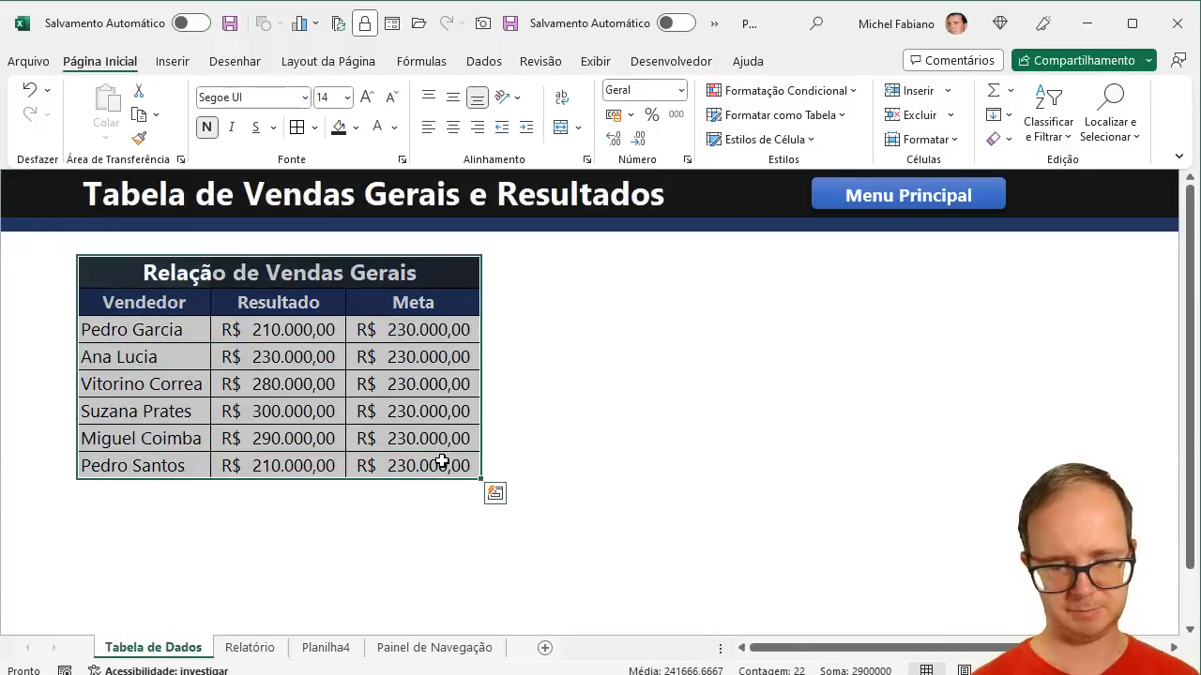
key("ctrl+c")
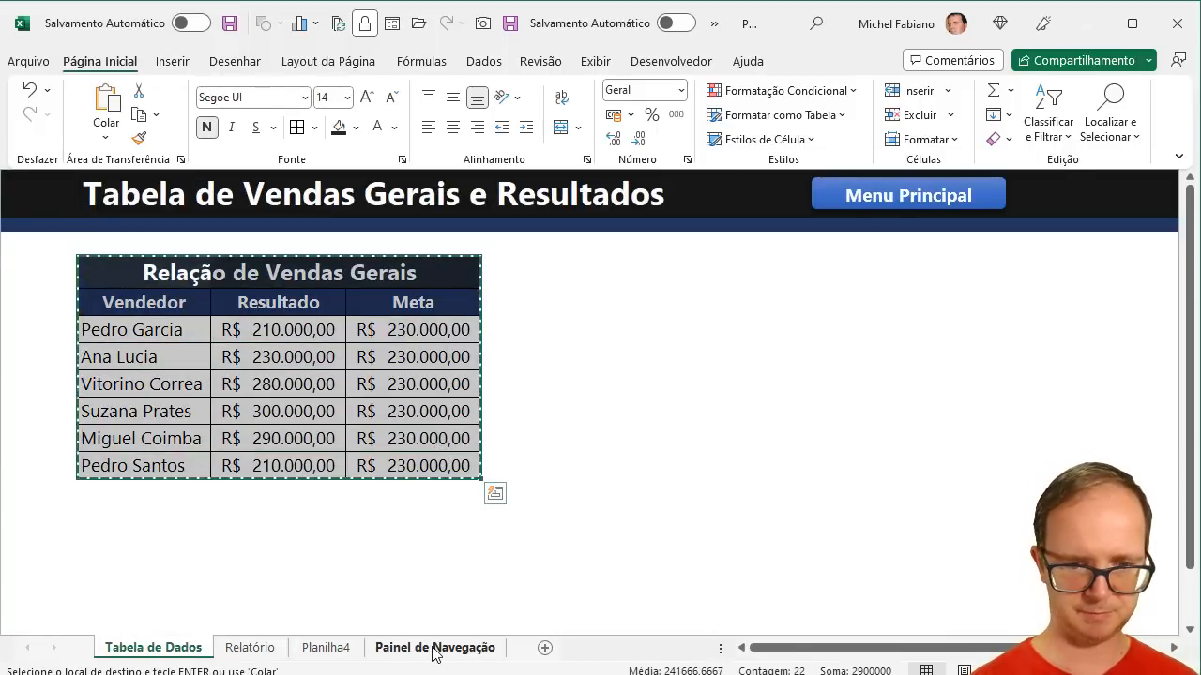
left_click(316, 645)
key("ctrl+v")
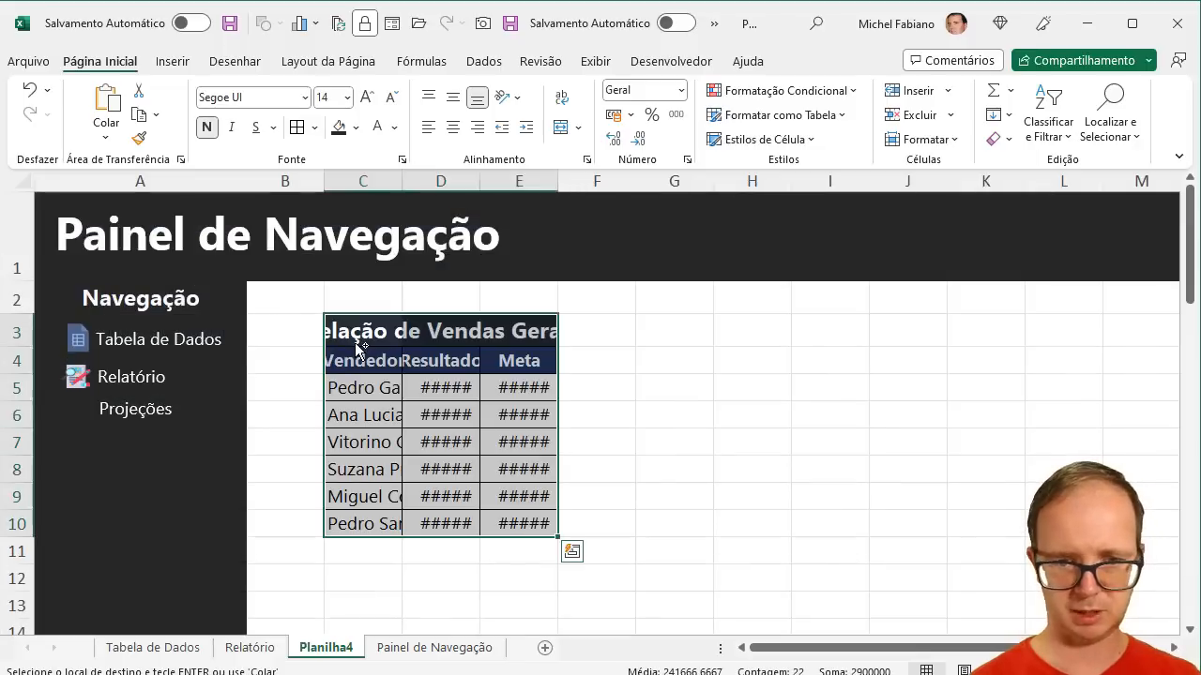
- Move the pasted table down so it starts at cell C5 and auto-fit columns C, D and E to its contents
left_click_drag(375, 331, 531, 524)
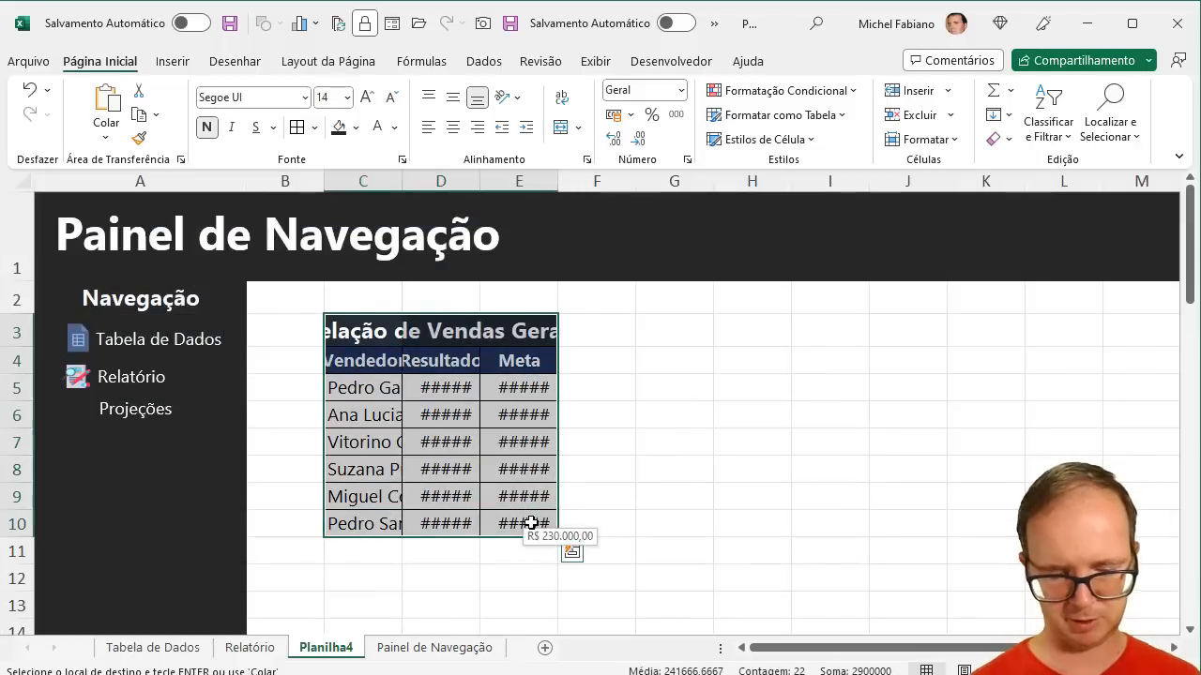
left_click(380, 382)
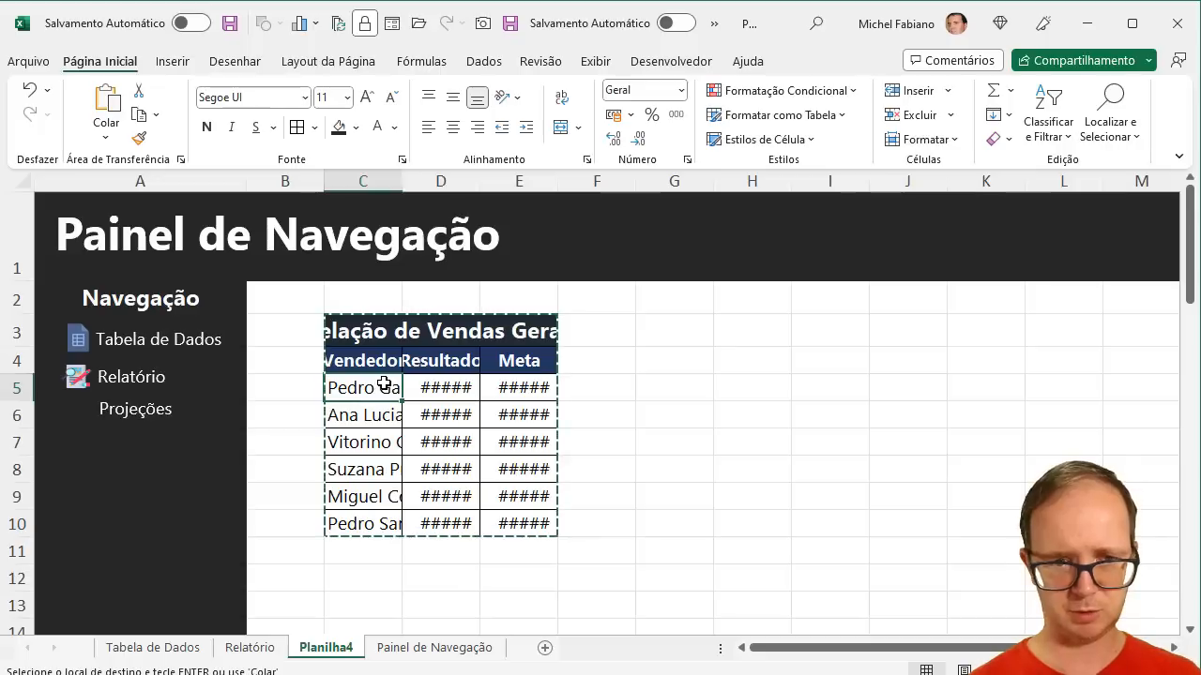
key("ctrl+v")
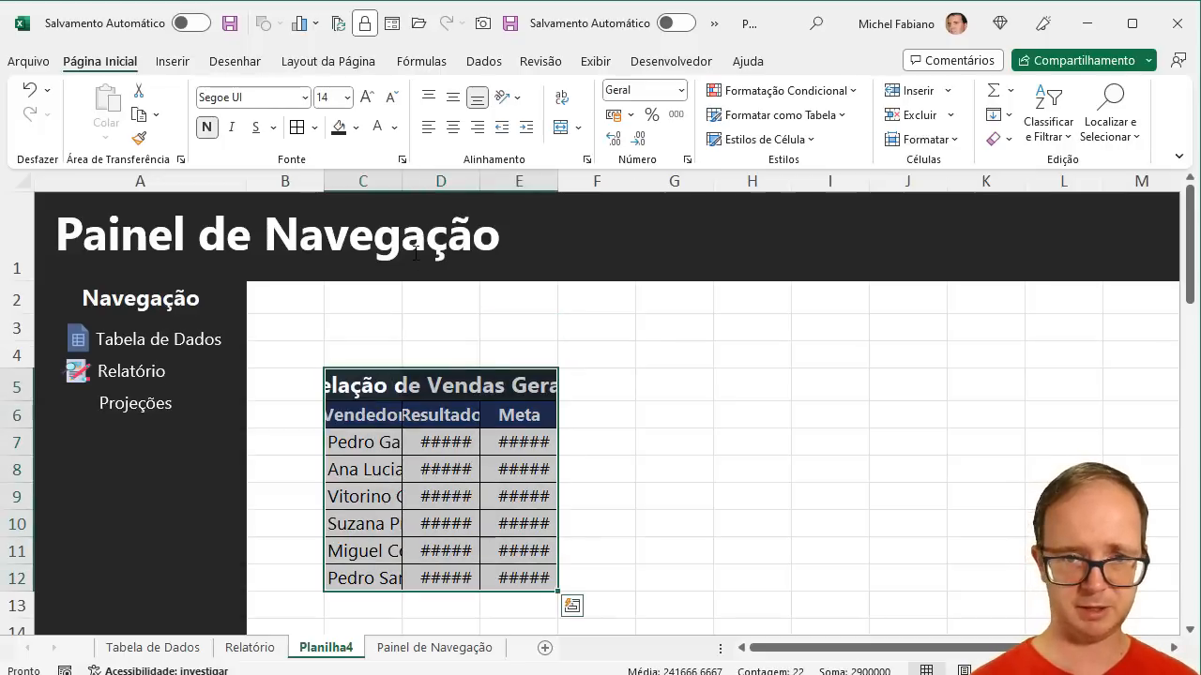
double_click(401, 180)
left_click_drag(404, 180, 548, 180)
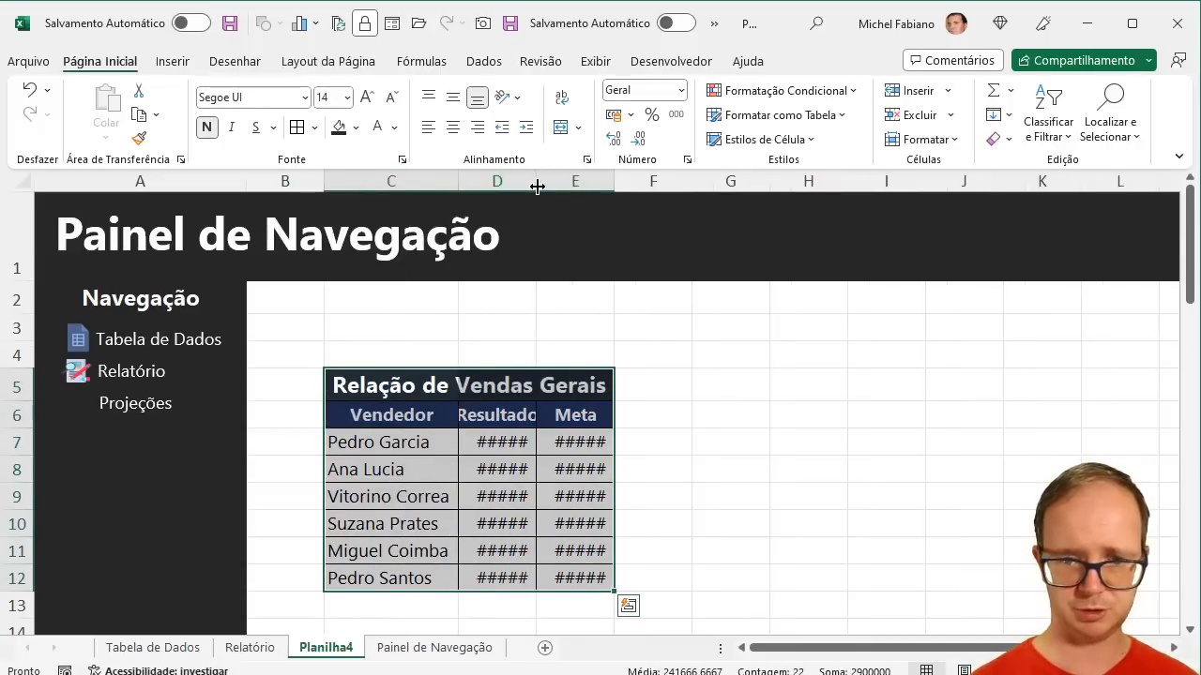
double_click(535, 180)
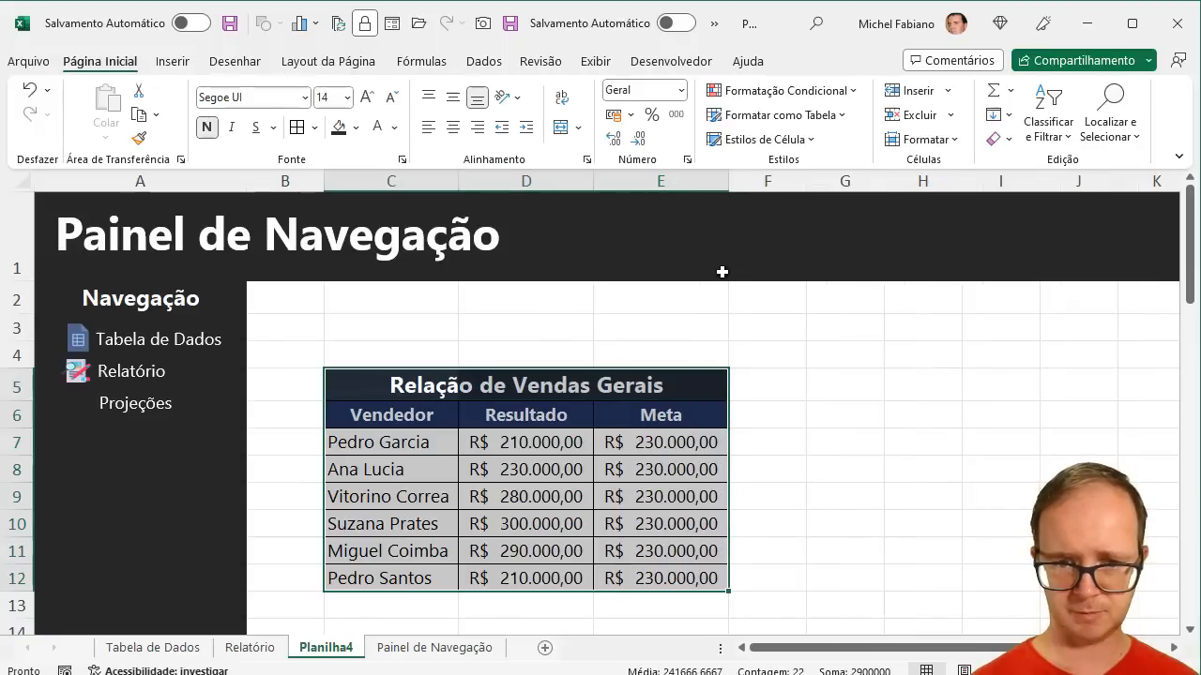
- Check the title wording on the Tabela de Dados sheet, with cell C3 of Planilha4 selected for the new title
left_click(378, 324)
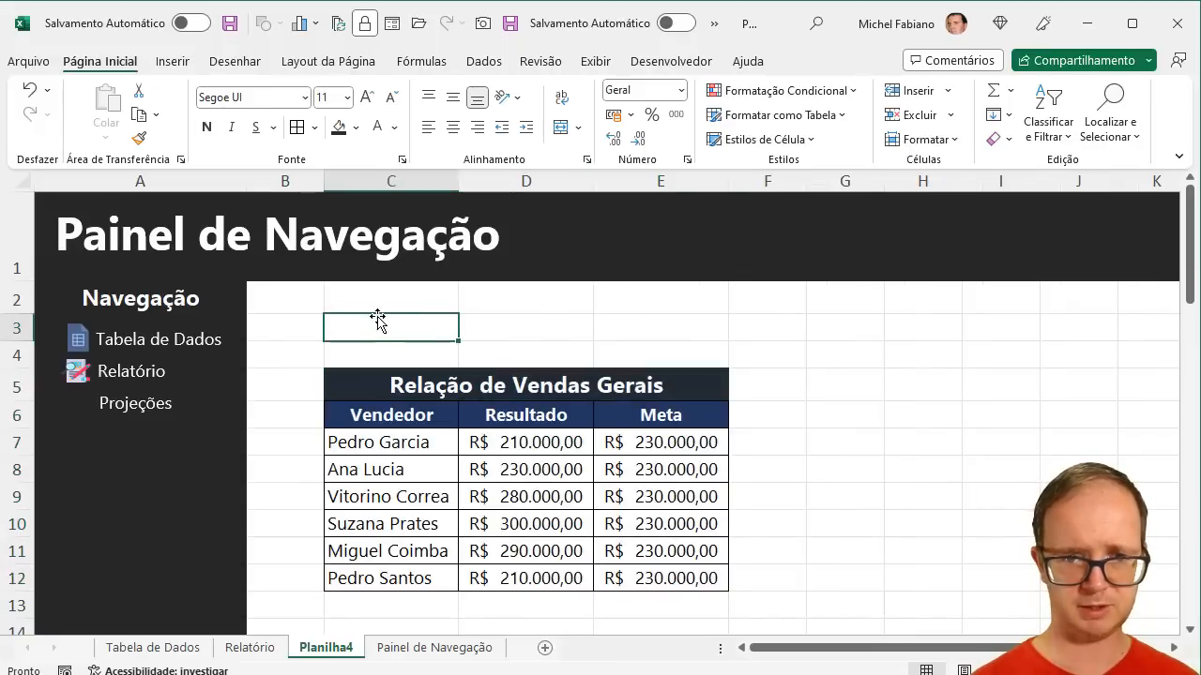
left_click(182, 647)
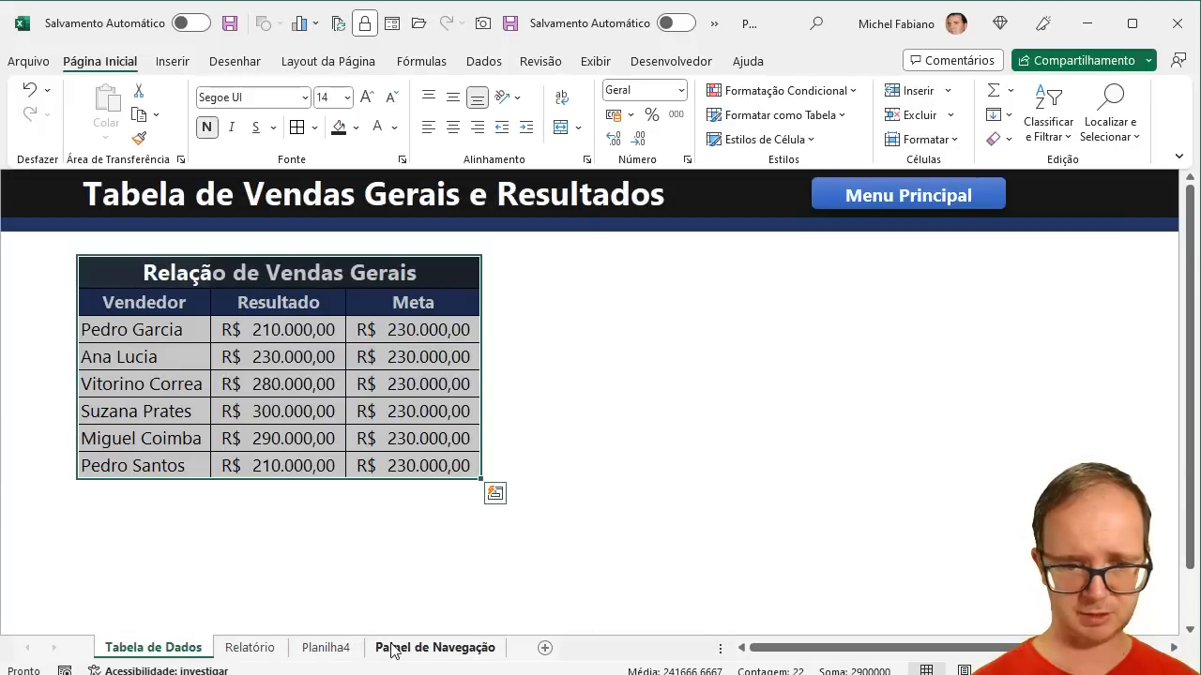
left_click(325, 647)
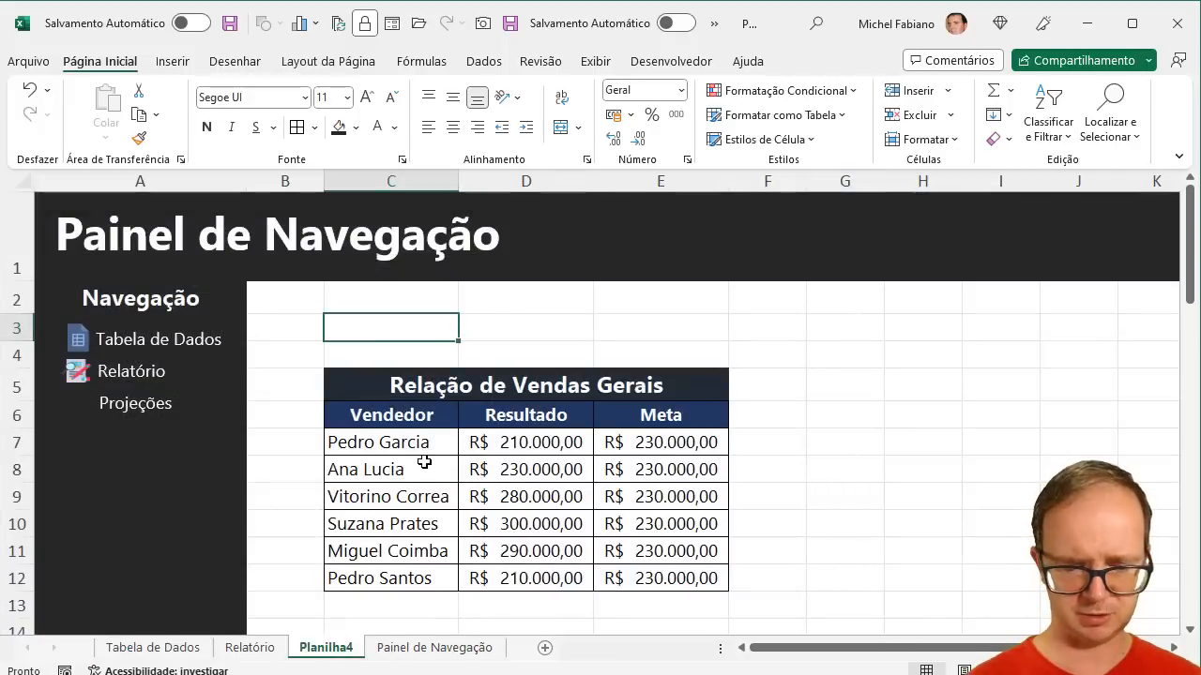
type("Tabe")
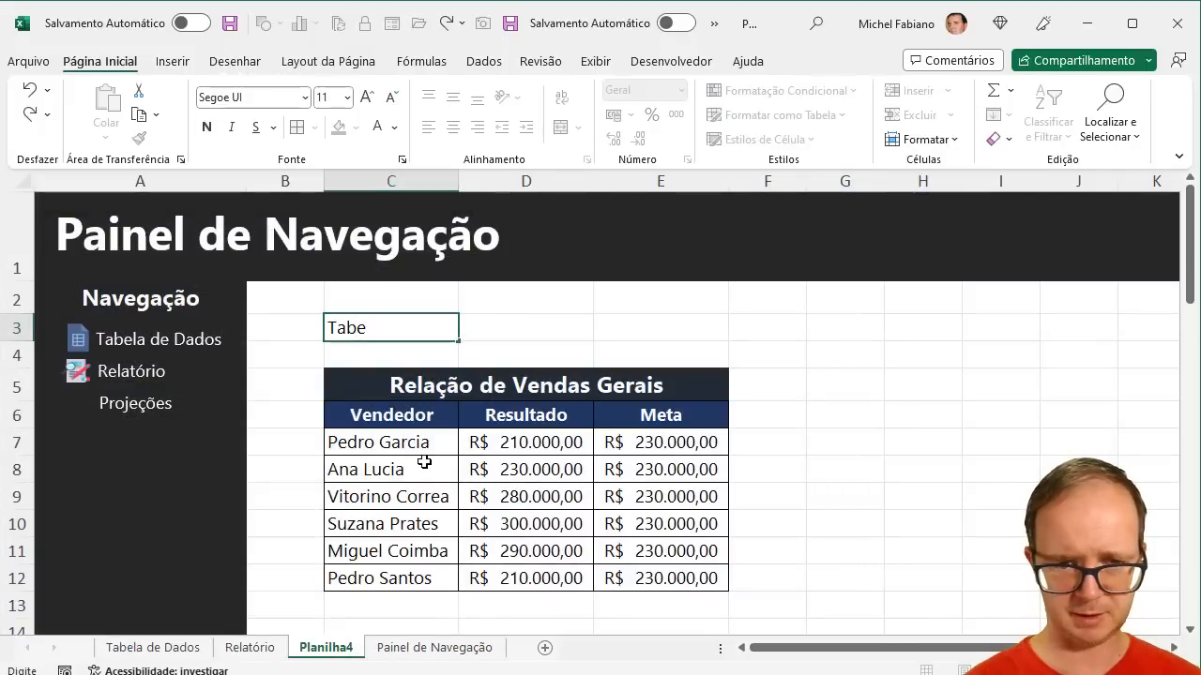
type("la de Dados e R")
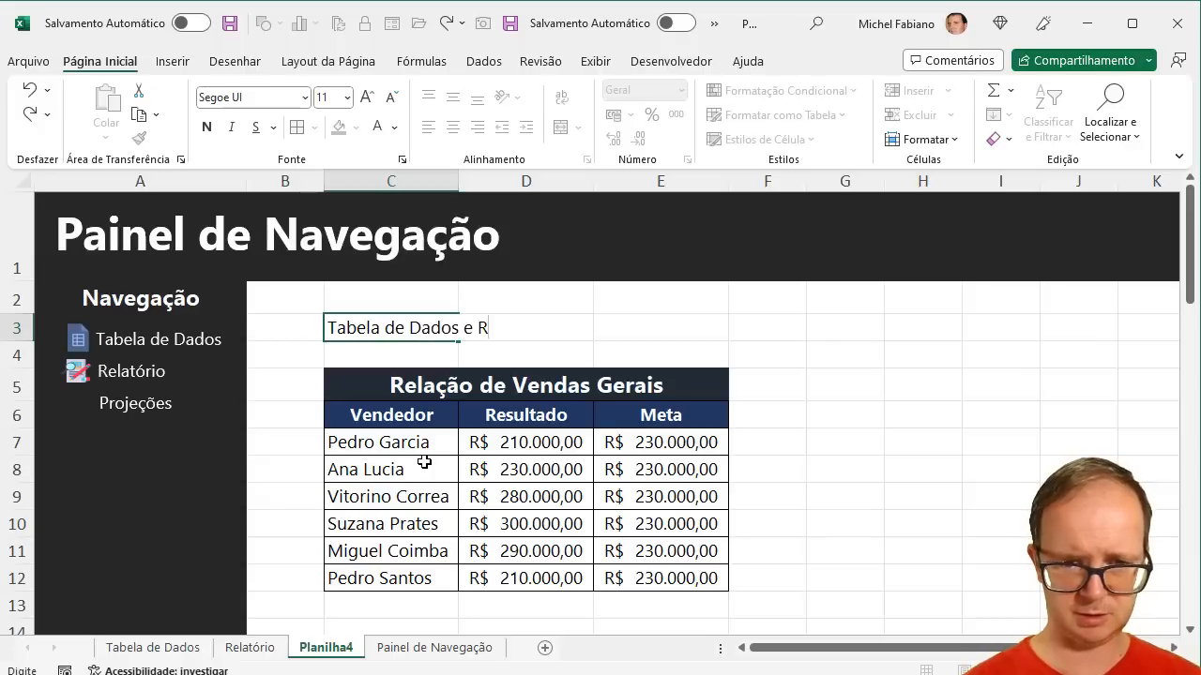
key("BackSpace")
key("BackSpace")
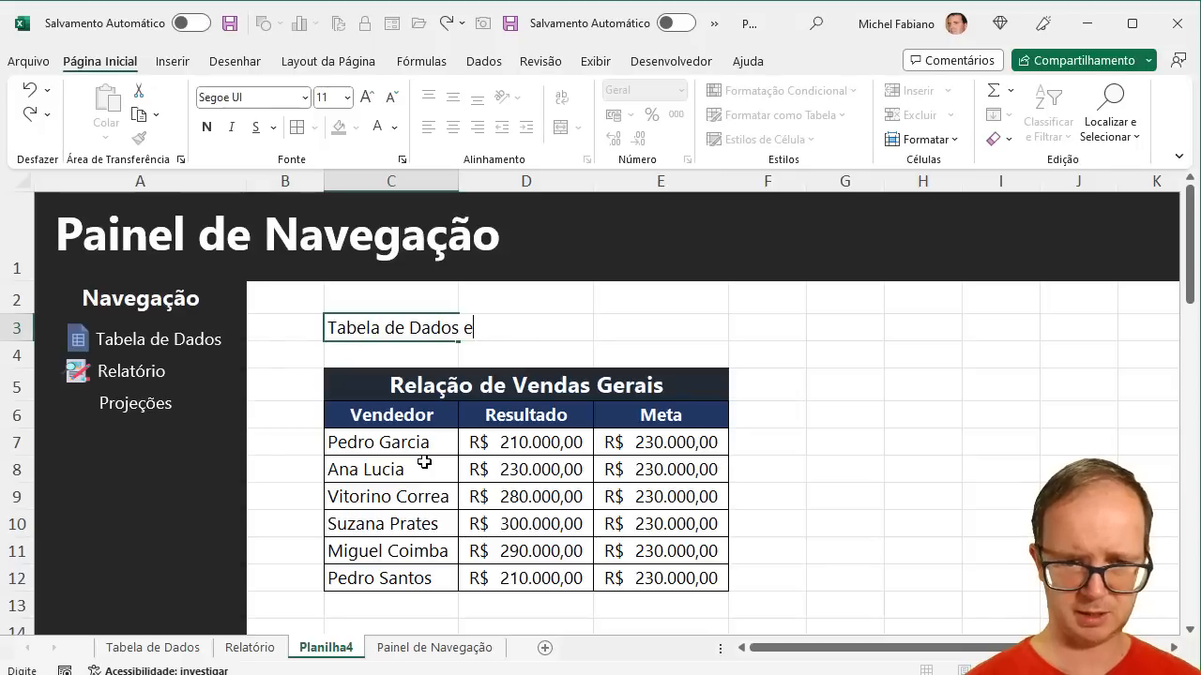
key("BackSpace")
key("BackSpace")
key("BackSpace")
key("BackSpace")
key("BackSpace")
key("BackSpace")
key("BackSpace")
key("BackSpace")
key("BackSpace")
key("BackSpace")
key("BackSpace")
key("BackSpace")
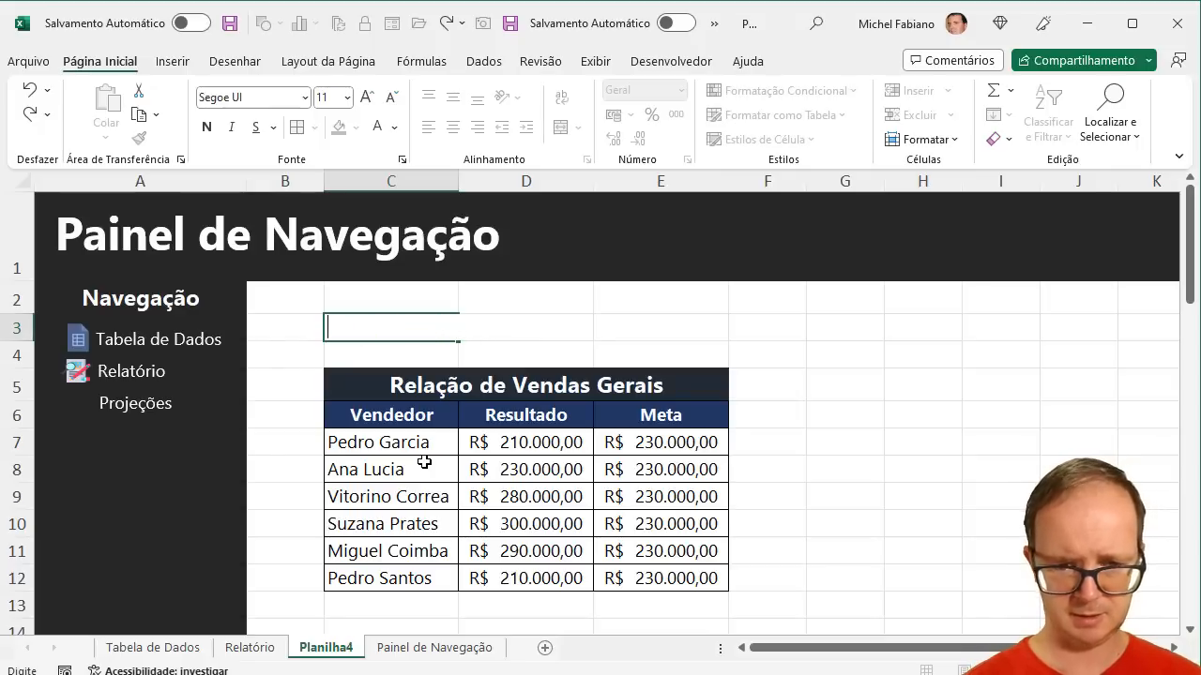
- Enter the title "Tabela de Vendas e Resultados" in cell C3 and format it bold at size 16
type("Tabela de B")
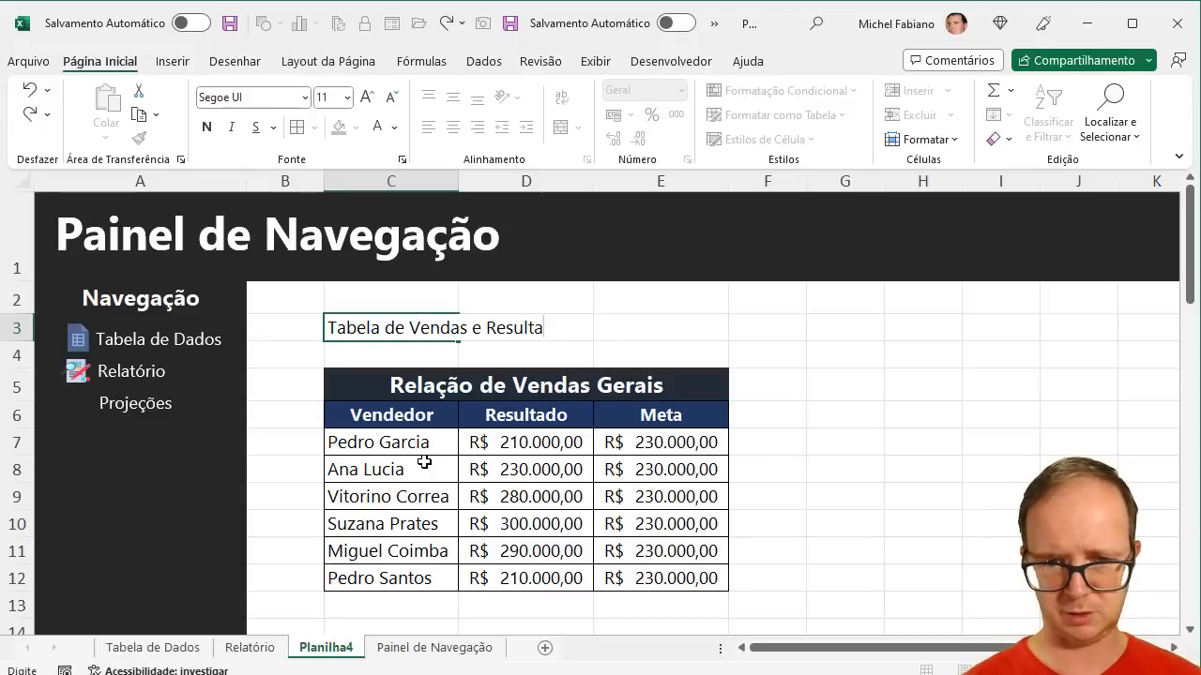
key("Return")
left_click(371, 330)
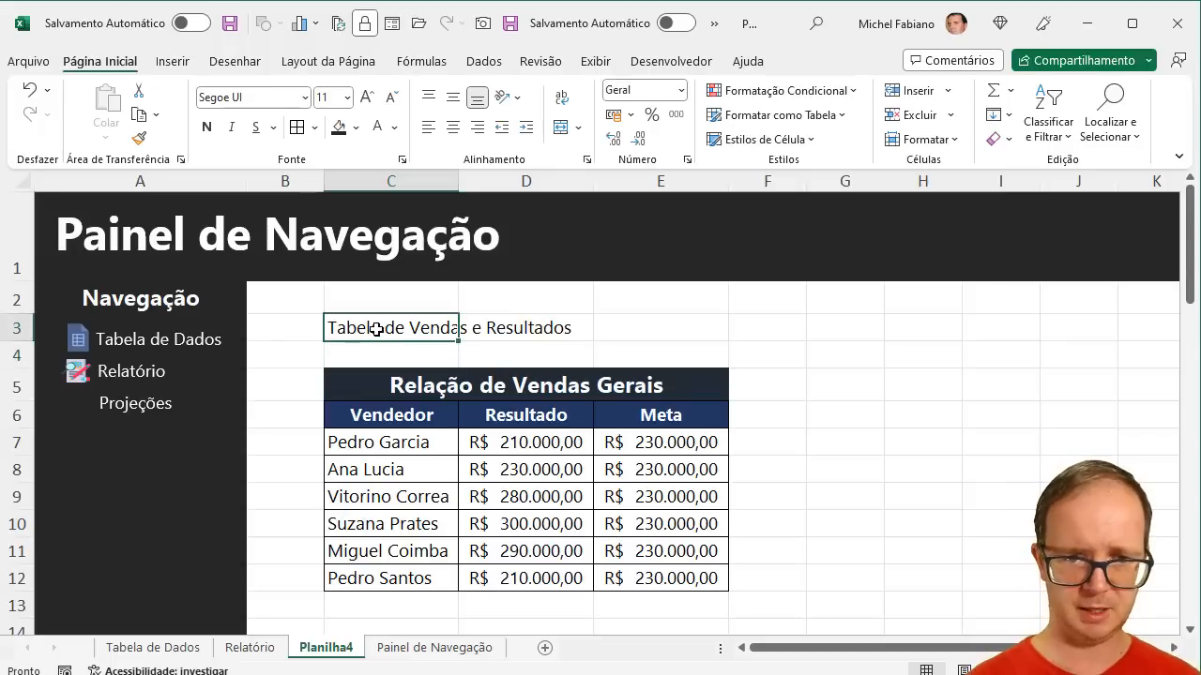
left_click(366, 97)
left_click(366, 97)
left_click(366, 97)
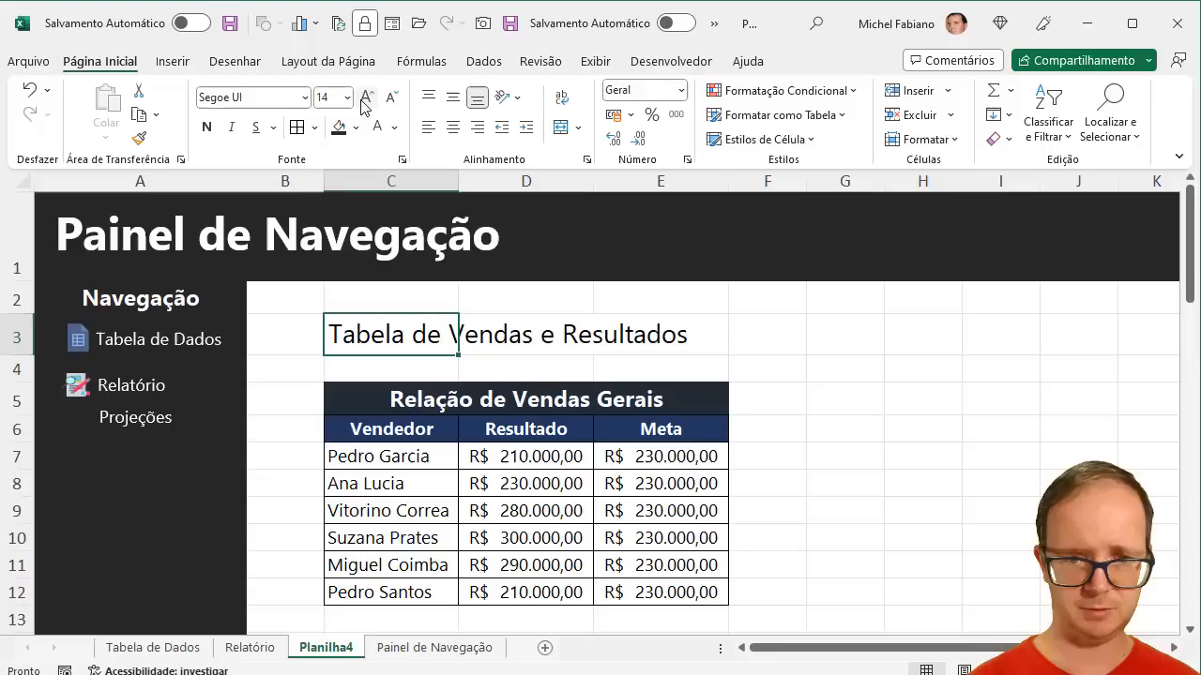
left_click(207, 128)
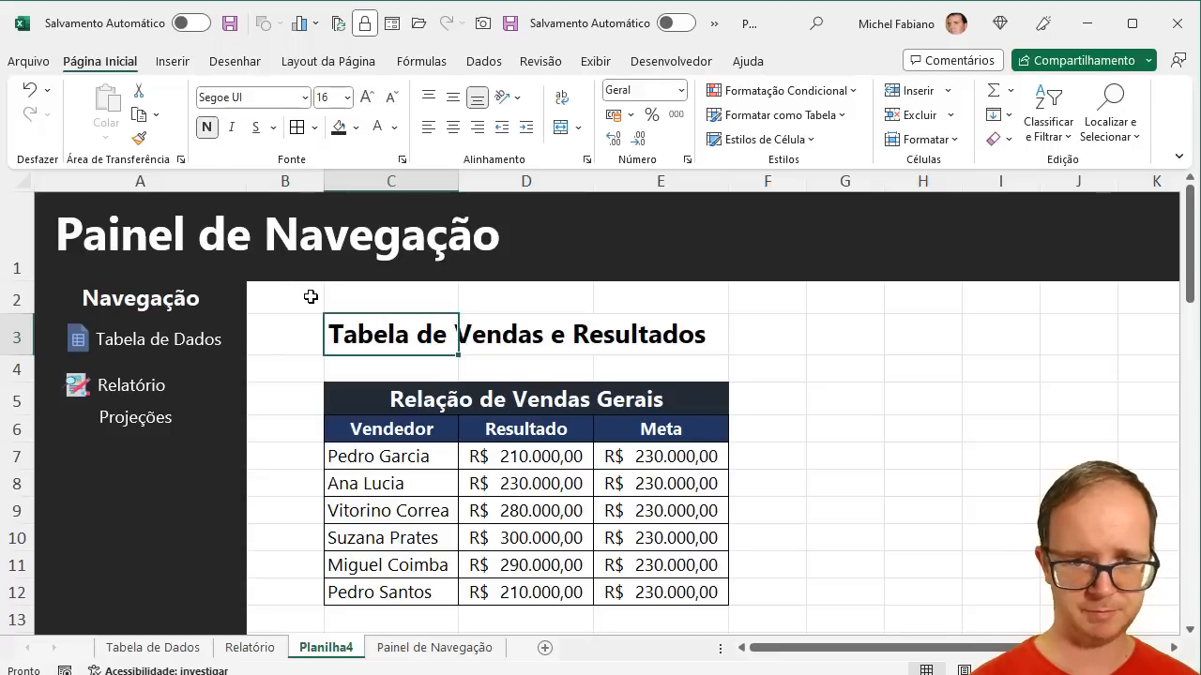
- Underline the "Tabela de Vendas e Resultados" title across cells C3 to E3
left_click(315, 128)
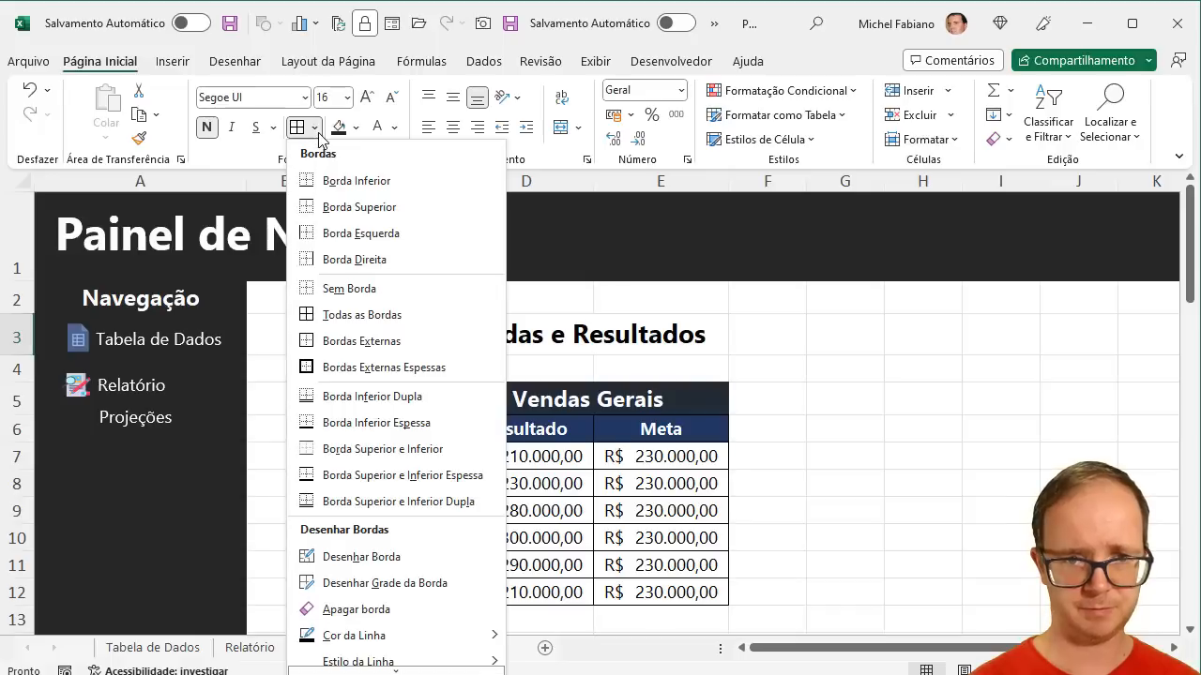
left_click(334, 316)
left_click_drag(348, 316, 655, 315)
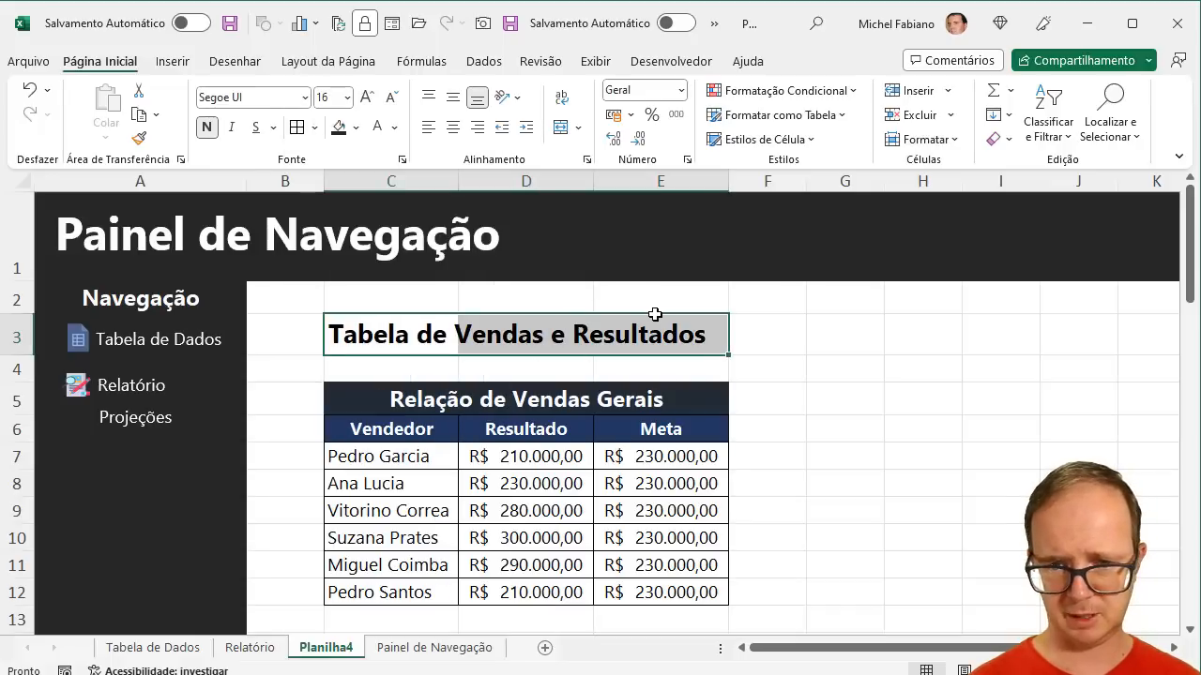
left_click(256, 127)
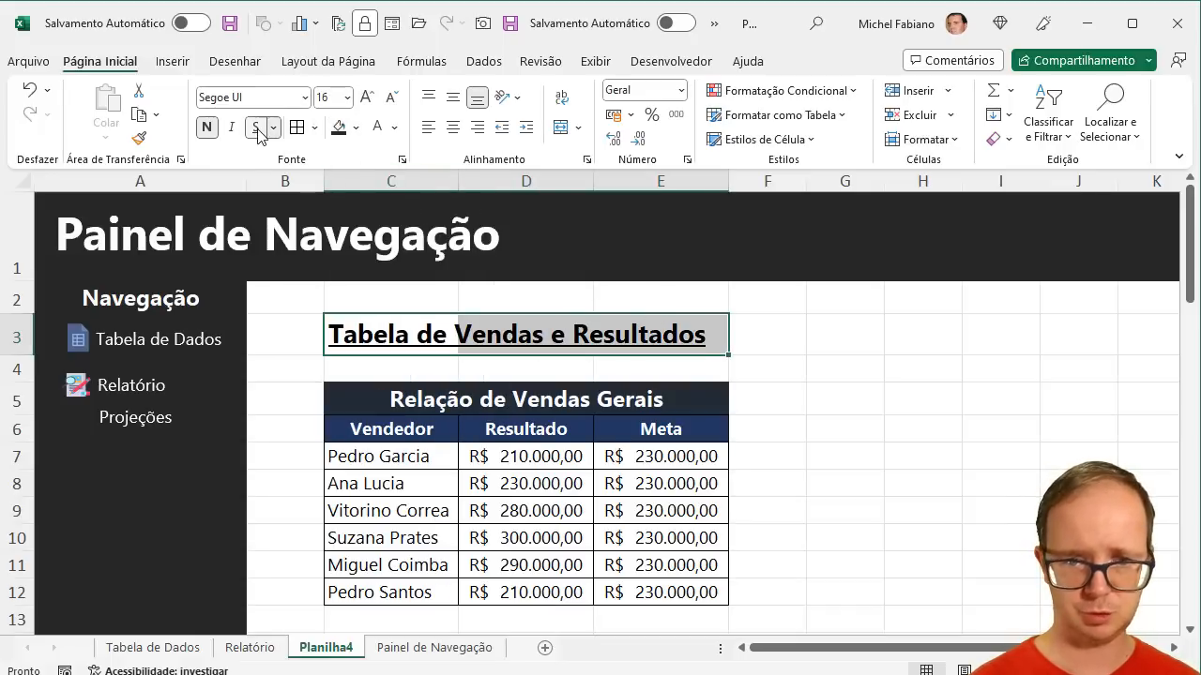
left_click(911, 373)
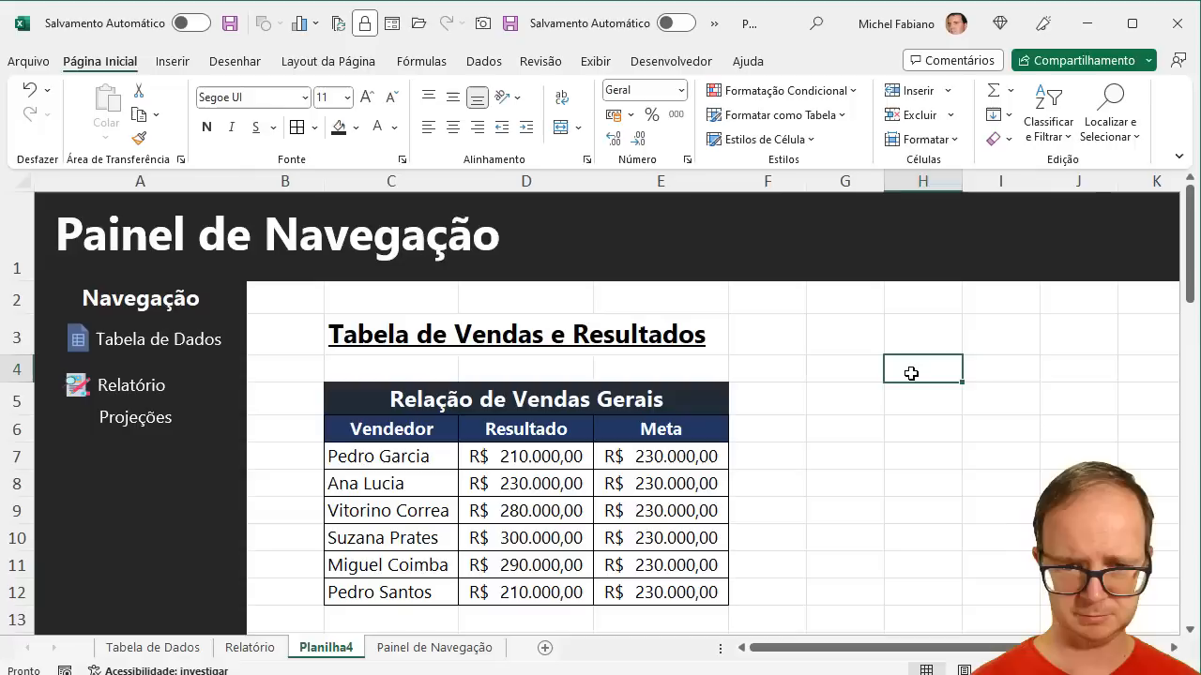
- Fill the title row from C3 to J3 with the lightest grey theme colour
left_click_drag(375, 335, 1088, 319)
left_click(355, 127)
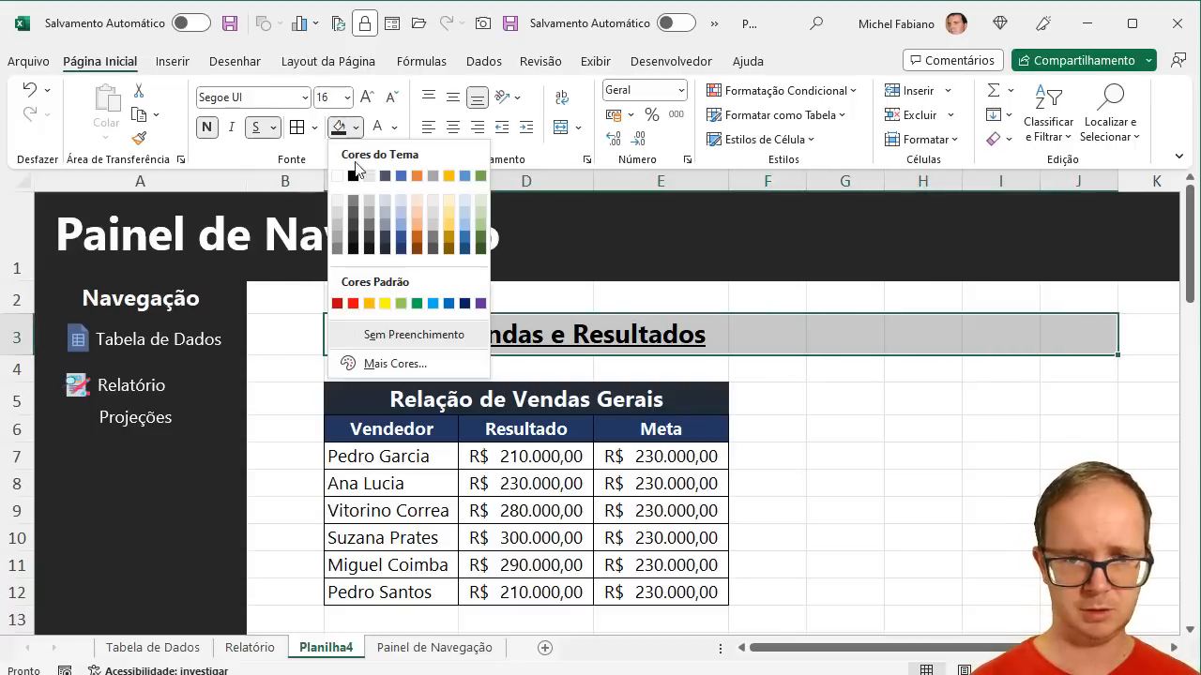
left_click(337, 200)
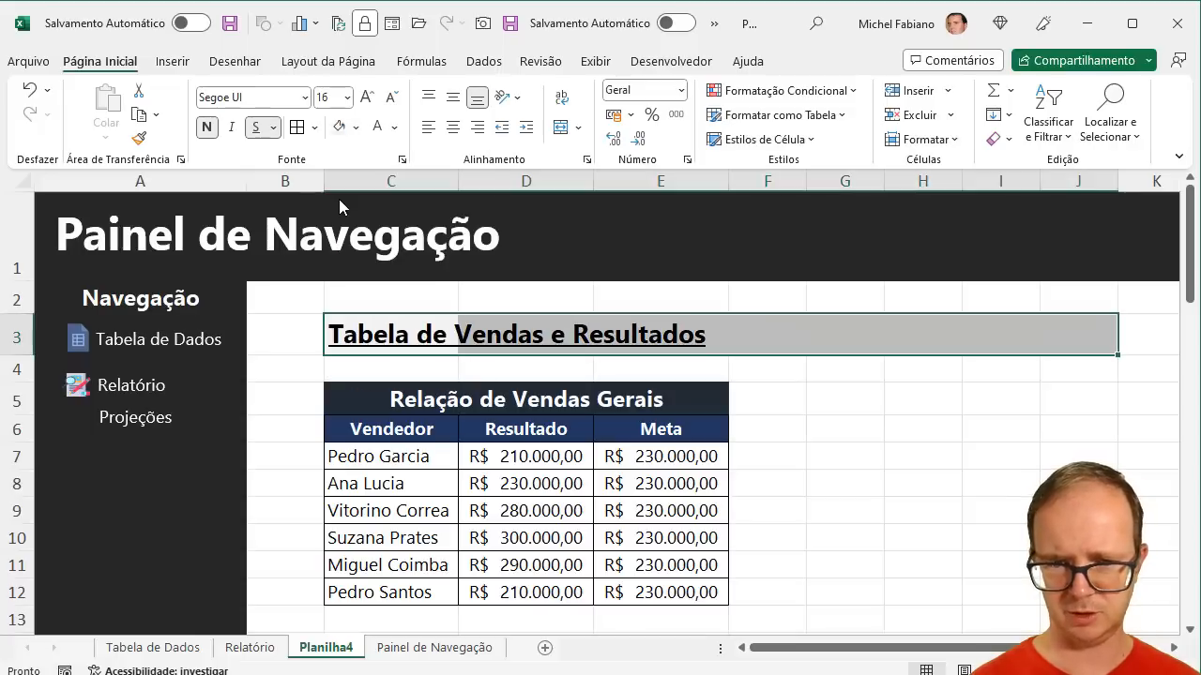
- Hide the gridlines and the row and column headings on the Planilha4 sheet
left_click(601, 61)
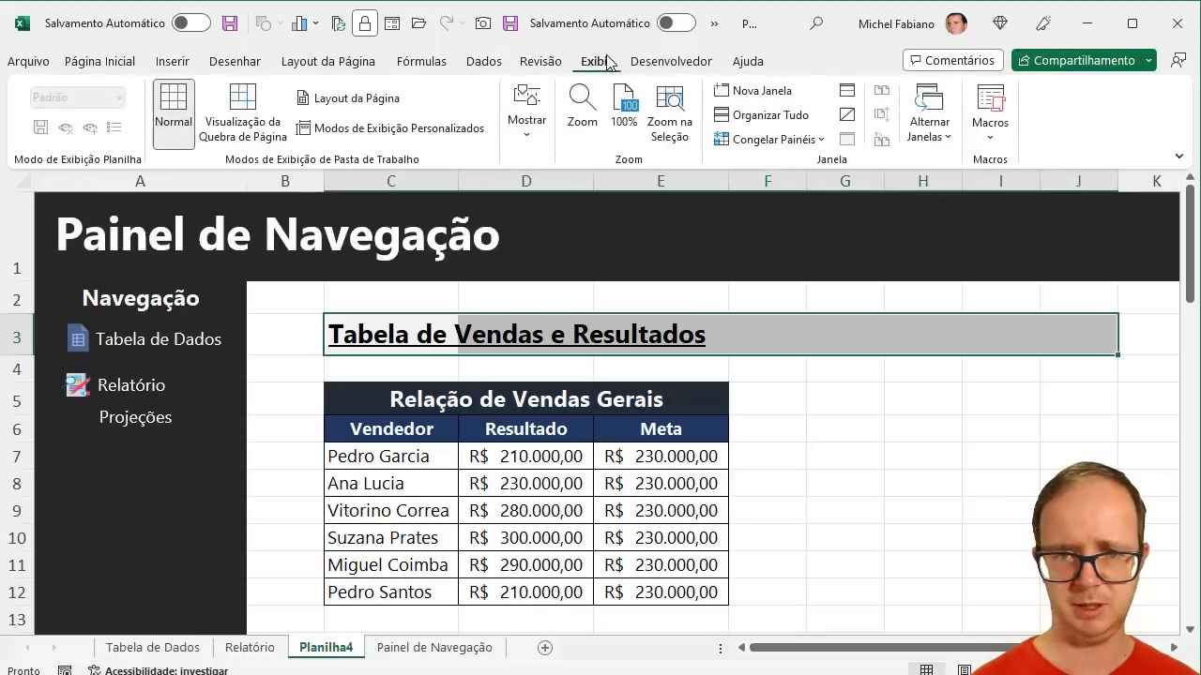
left_click(527, 126)
left_click(605, 220)
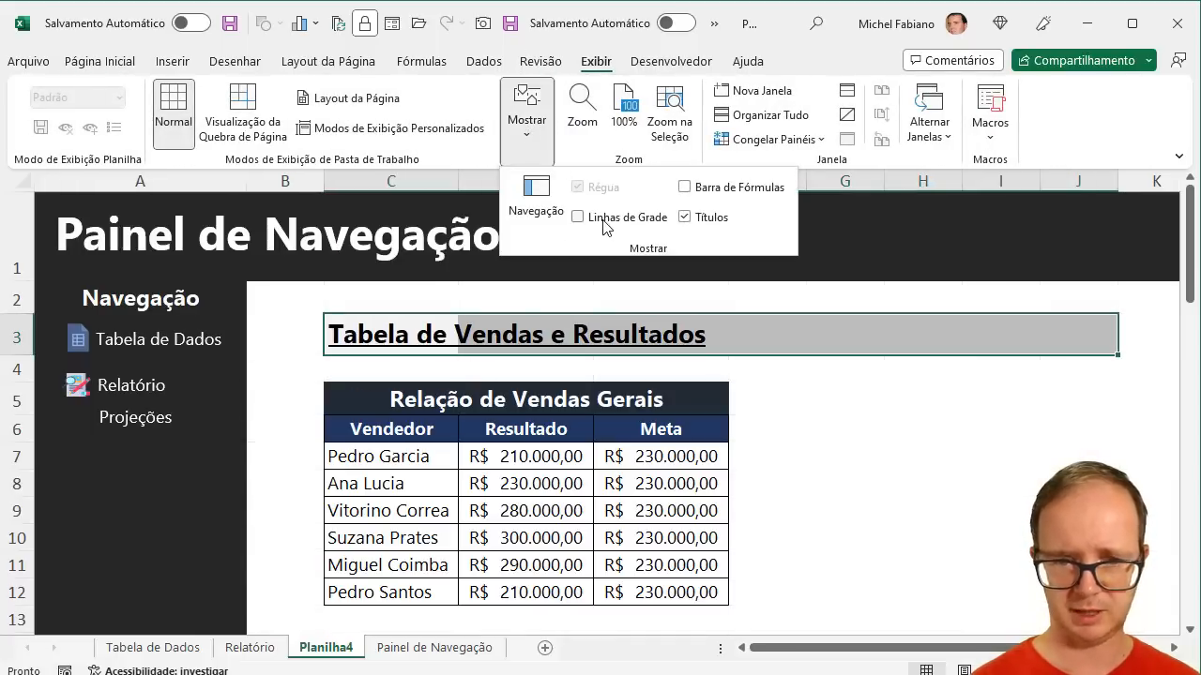
left_click(704, 222)
left_click(856, 410)
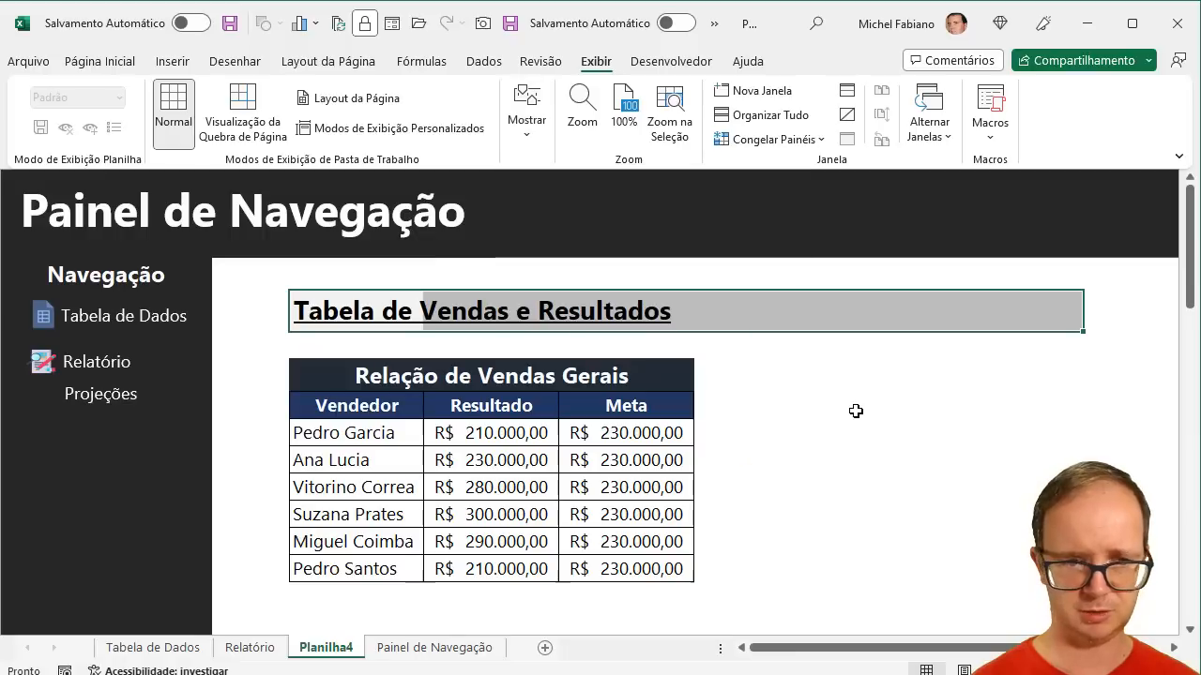
left_click(855, 411)
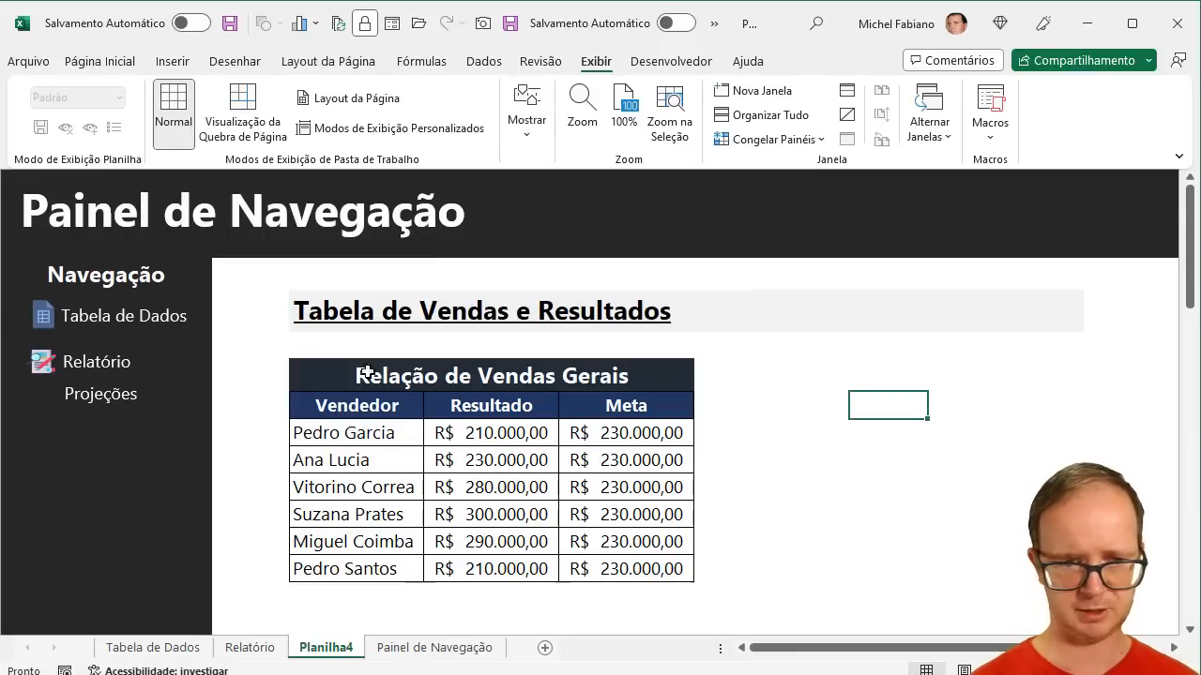
- Show the gridlines and the row and column headings again on the Planilha4 sheet
left_click(127, 319)
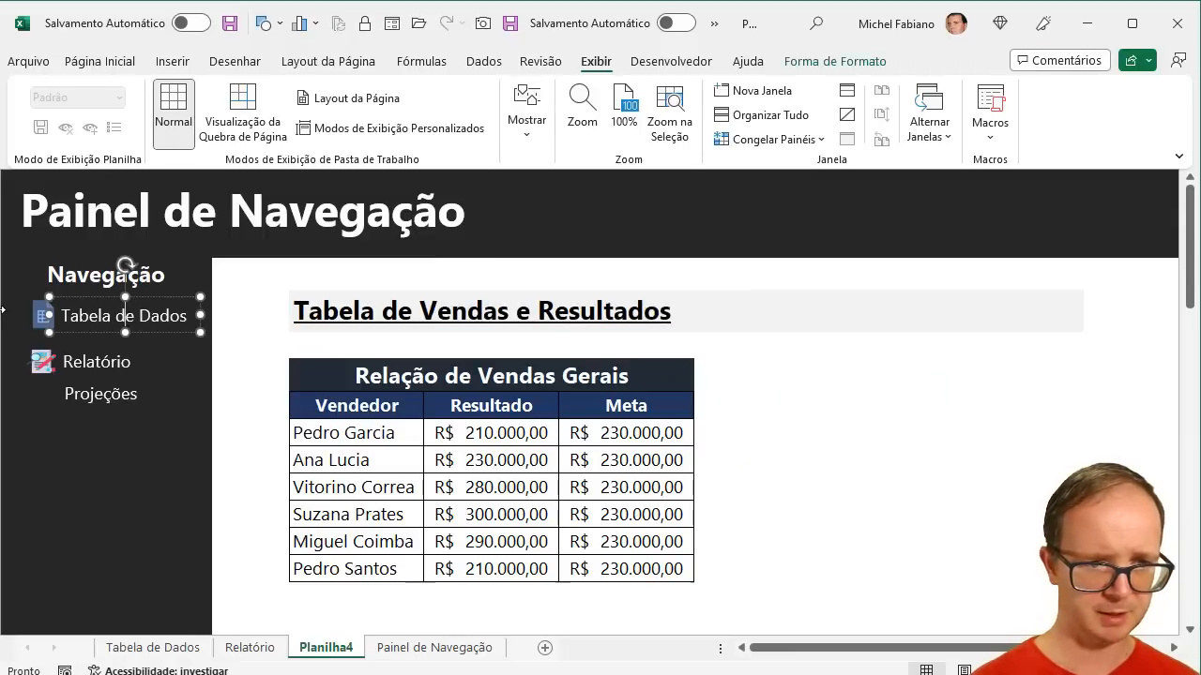
scroll(11, 310, "left", 3)
scroll(10, 310, "down", 1)
scroll(11, 308, "right", 2)
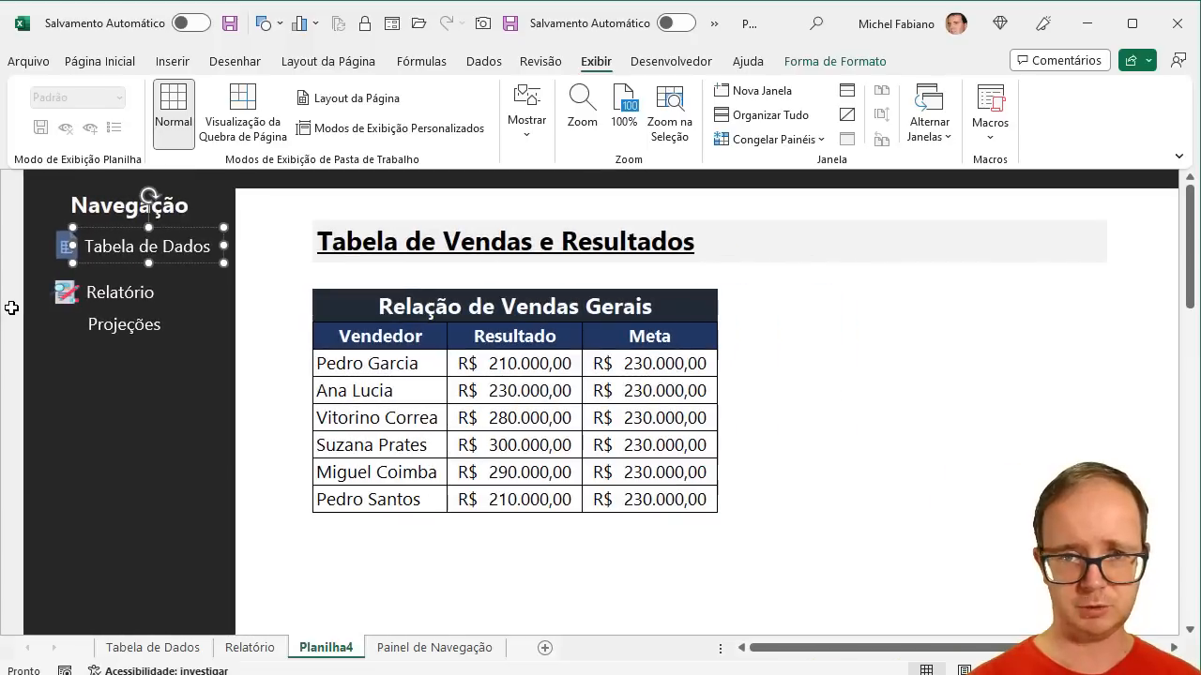
left_click(526, 139)
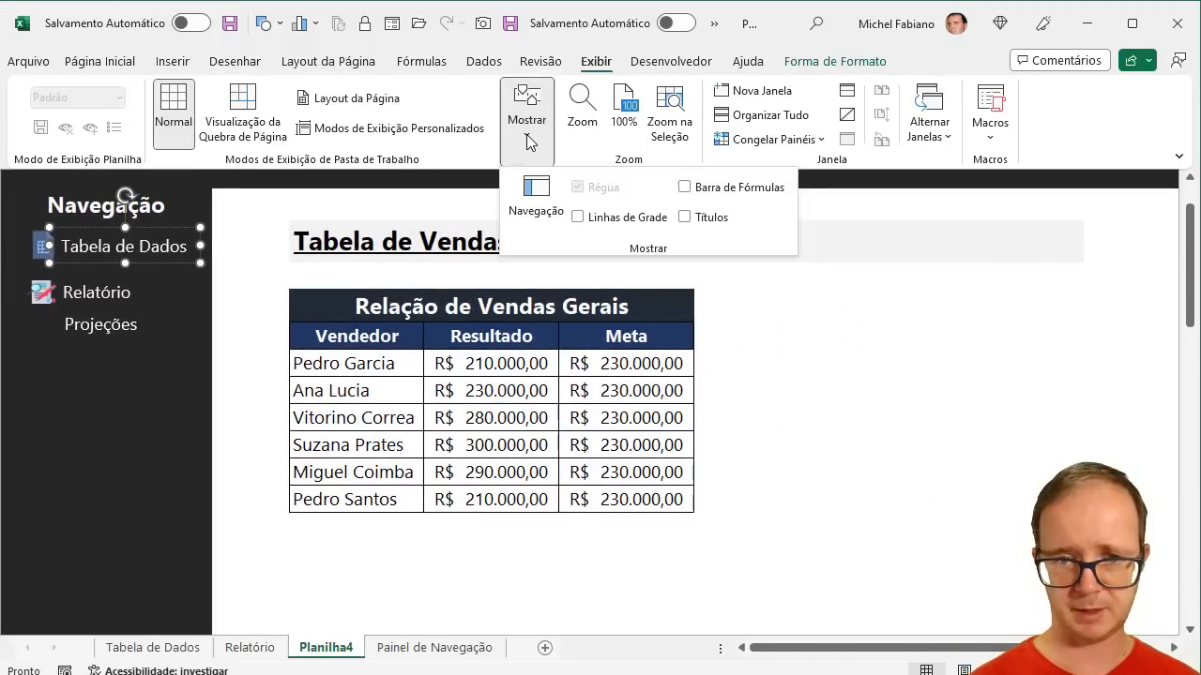
left_click(609, 222)
left_click(701, 216)
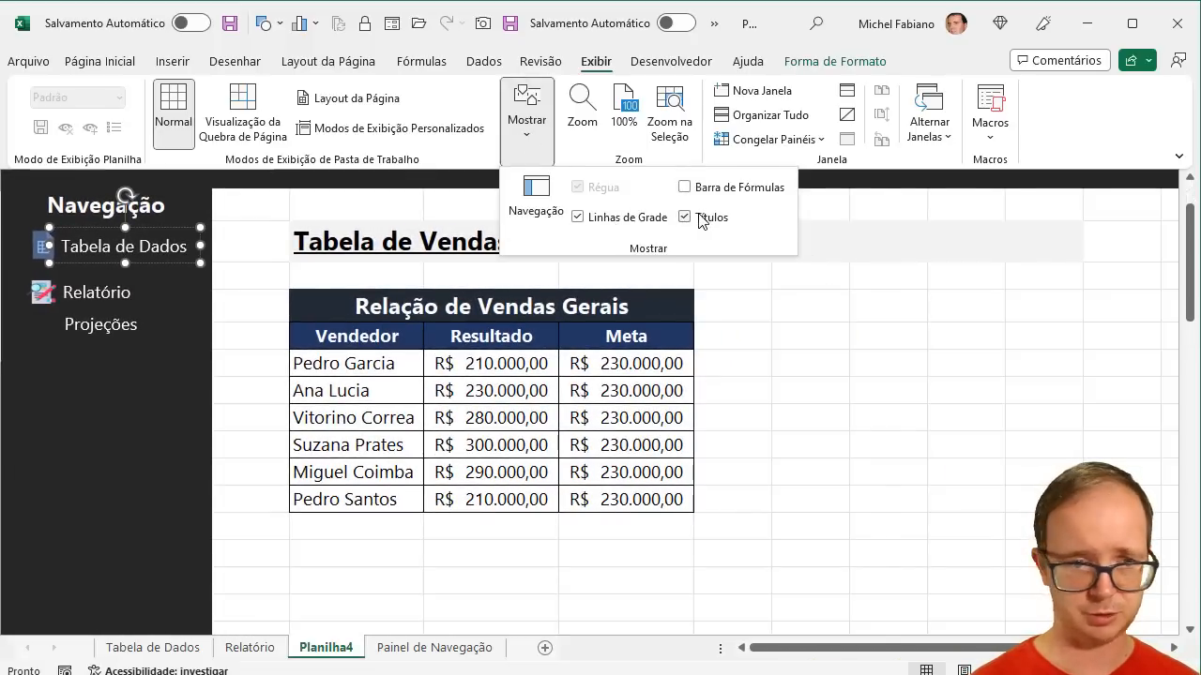
left_click(863, 317)
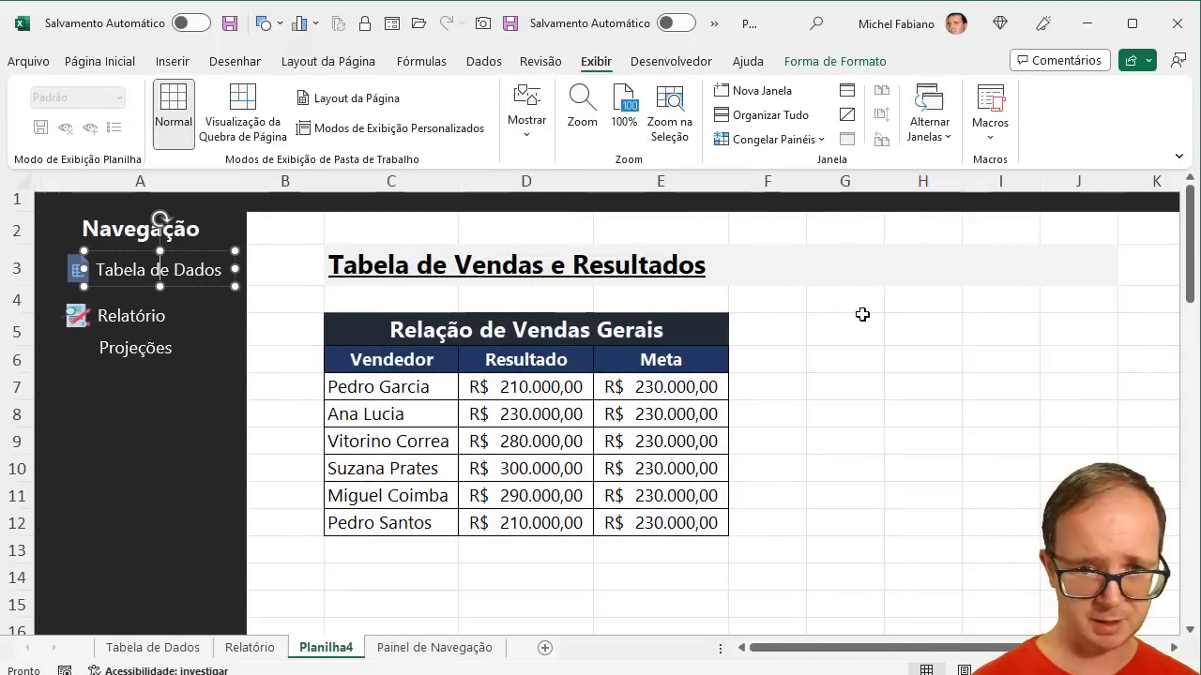
left_click(19, 271)
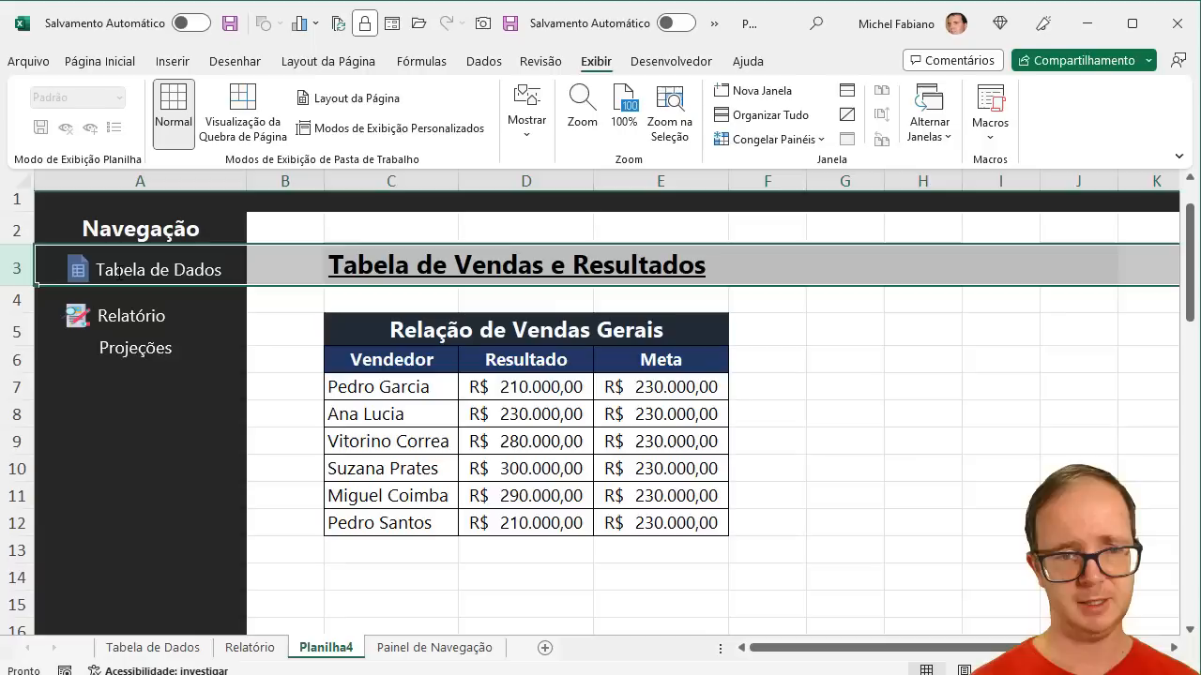
- Move the Relatório label with its icon and the Projeções label up to tighten the spacing of the side menu
left_click(160, 316)
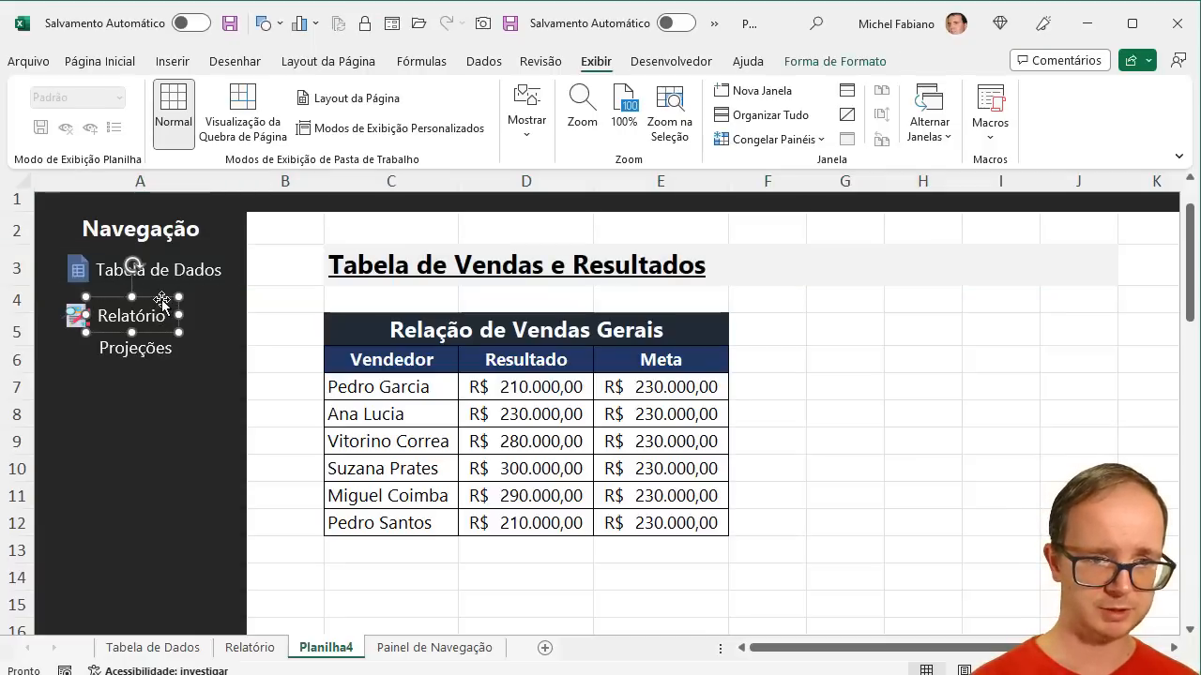
left_click_drag(161, 310, 161, 288)
left_click(73, 321)
left_click_drag(70, 318, 74, 305)
left_click(146, 349)
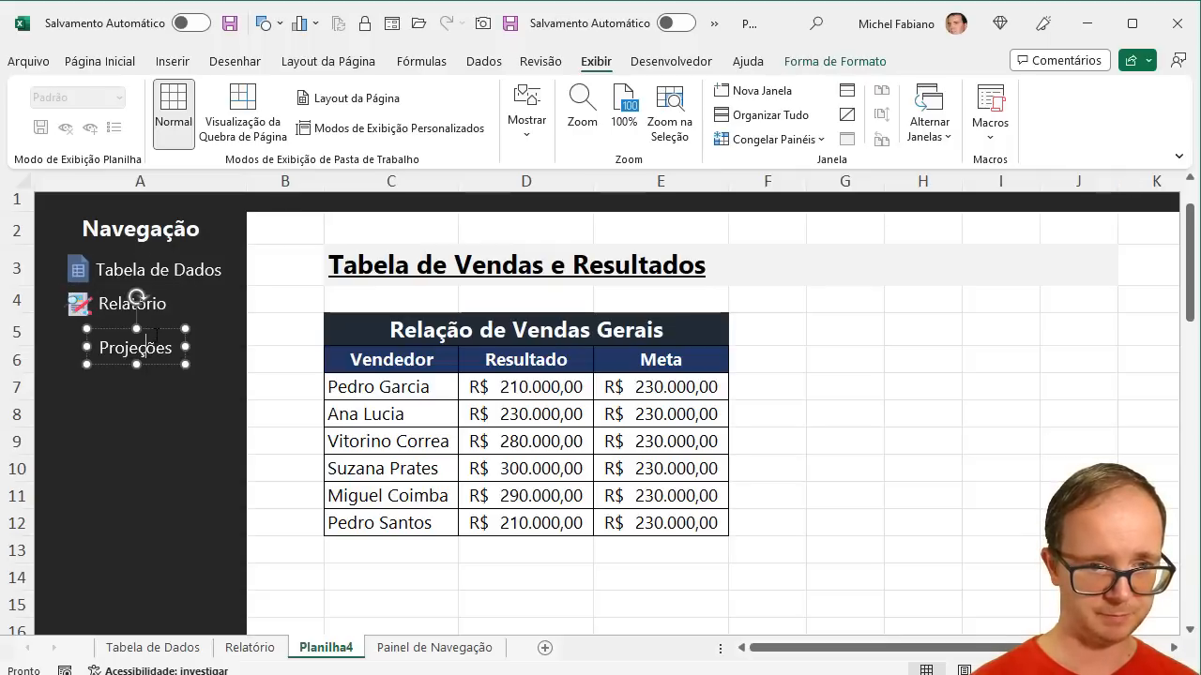
left_click_drag(155, 330, 155, 318)
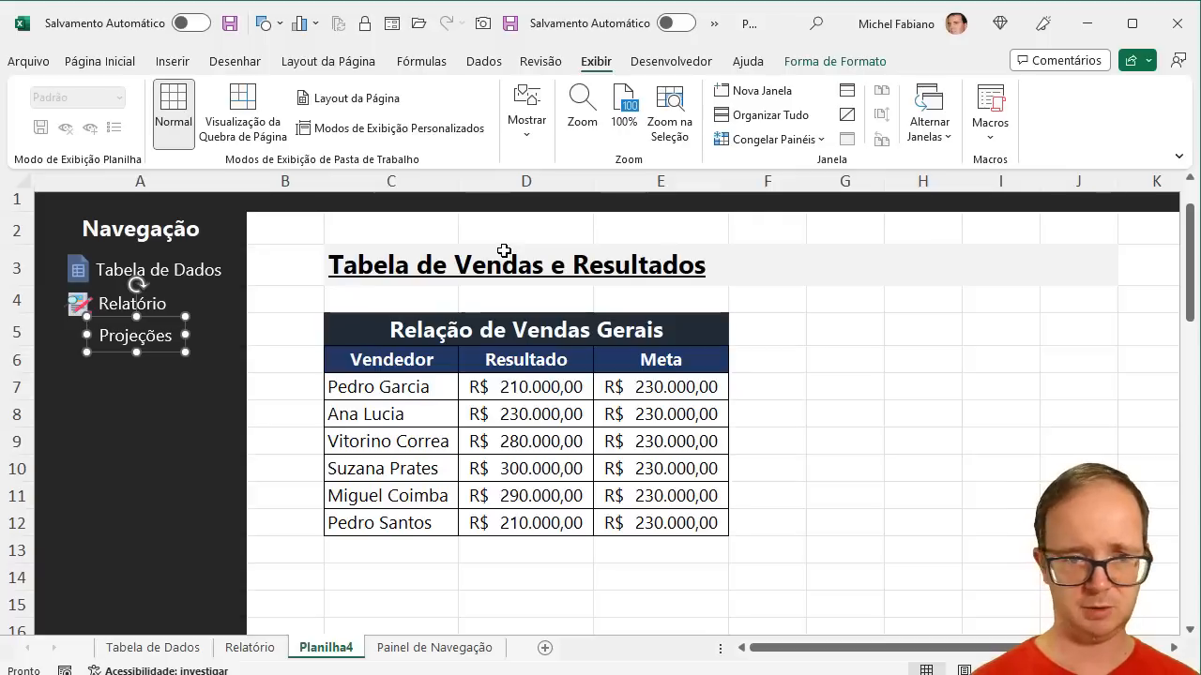
- Rename the Planilha4 sheet "Tabela de Dados - 2" and move it after the Painel de Navegação sheet
double_click(342, 649)
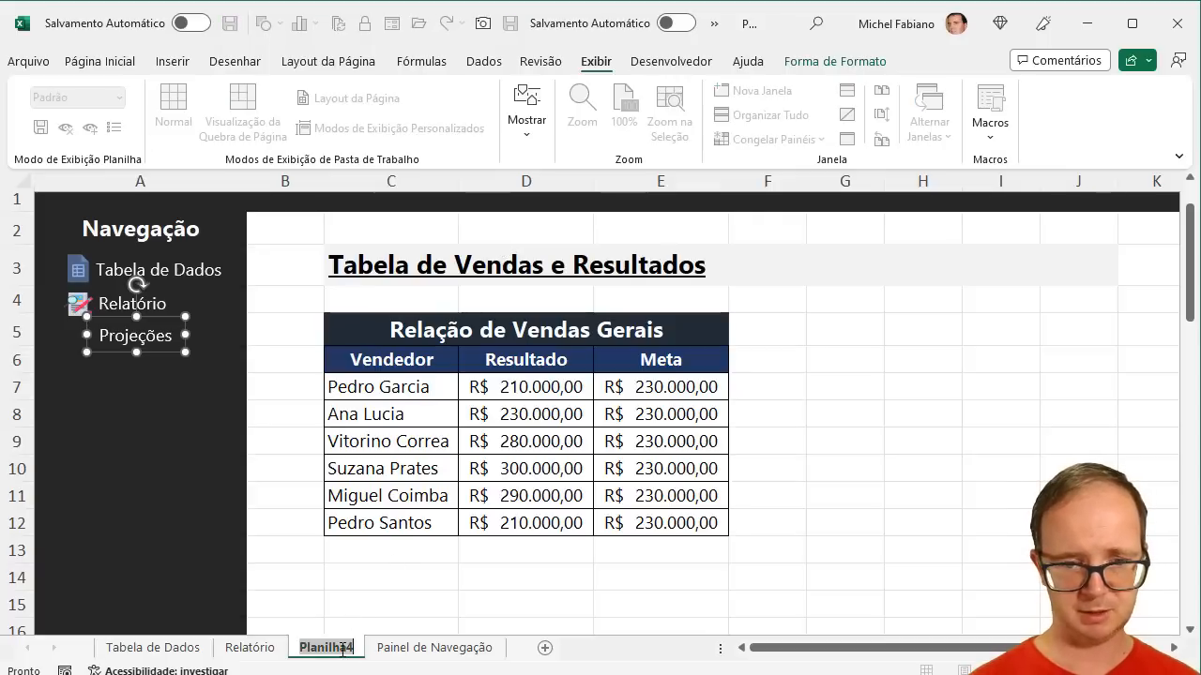
type("Tab")
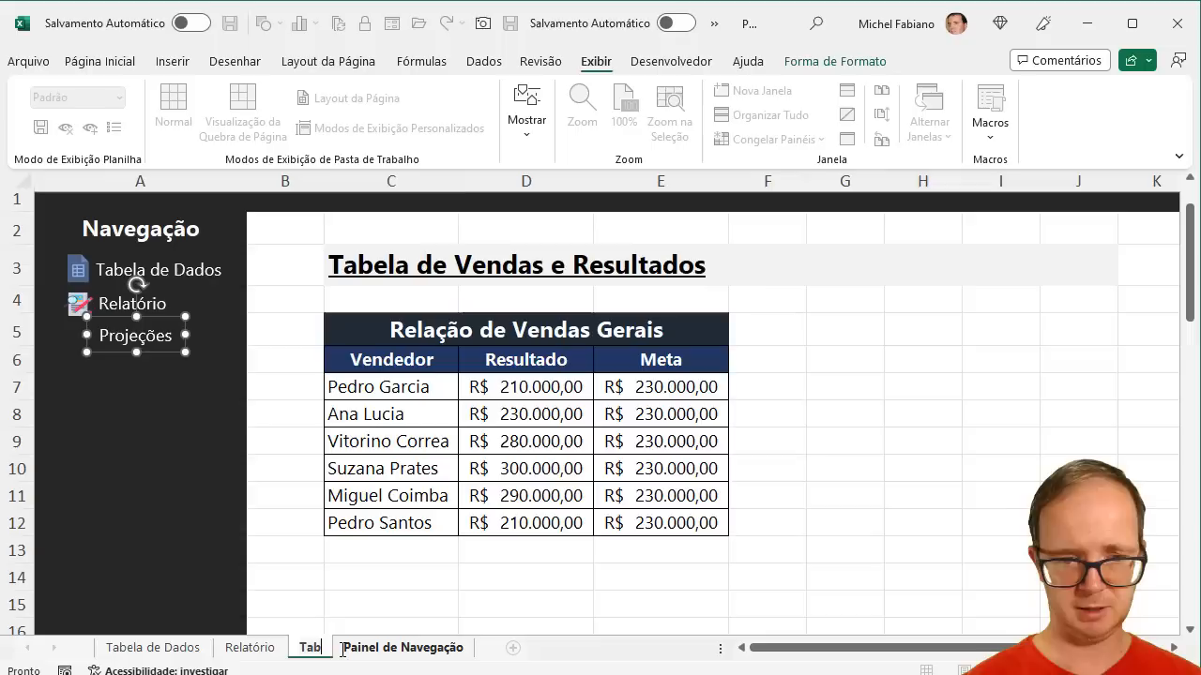
type("ela de Dad")
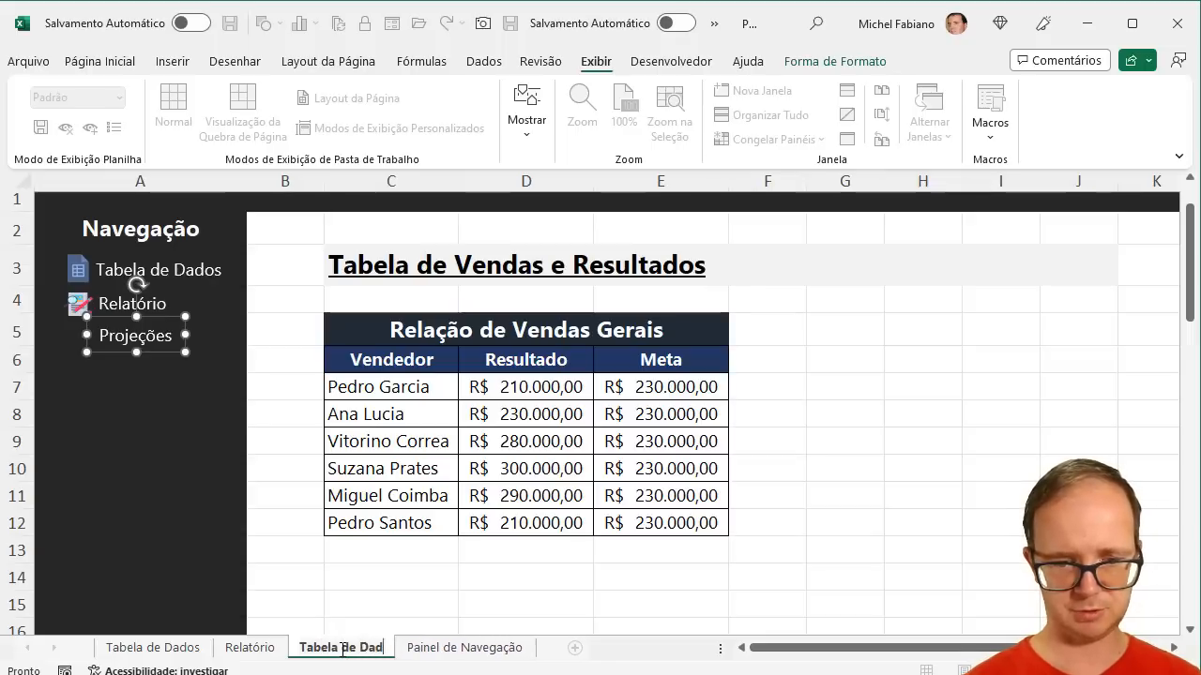
type("os - 2")
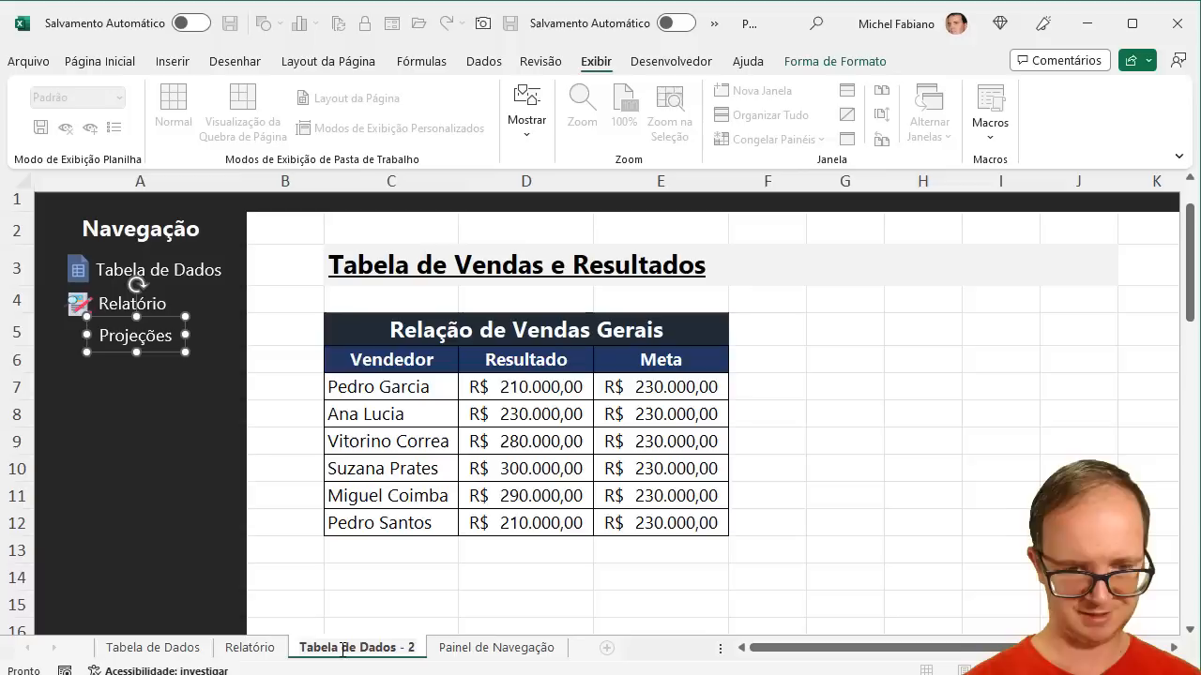
key("Return")
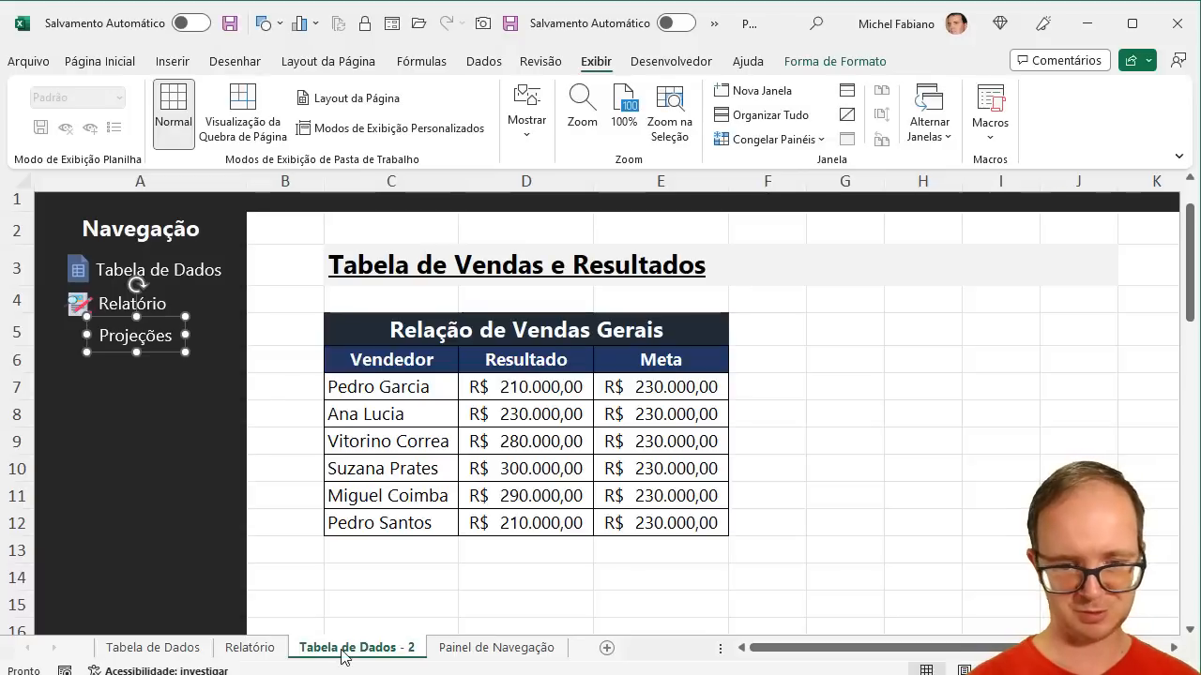
left_click_drag(342, 654, 586, 654)
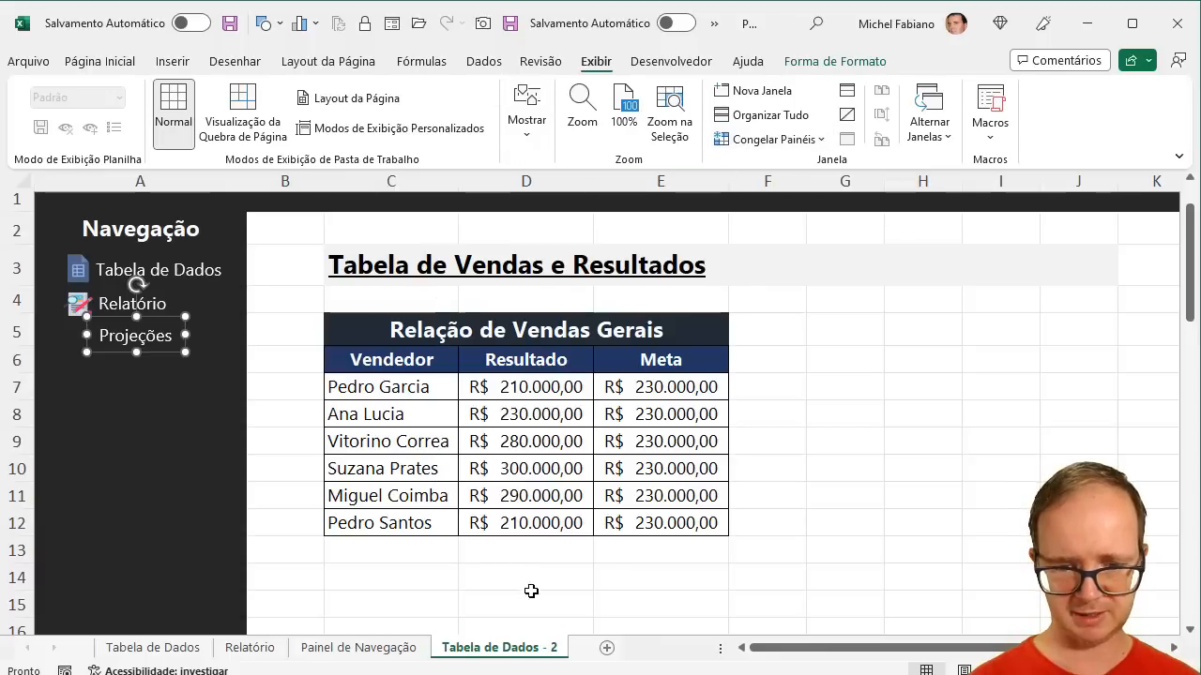
- Duplicate the Tabela de Dados - 2 sheet and change the title in cell C3 of the copy to "Relatório de Vendas X Meta"
left_click_drag(555, 654, 581, 651)
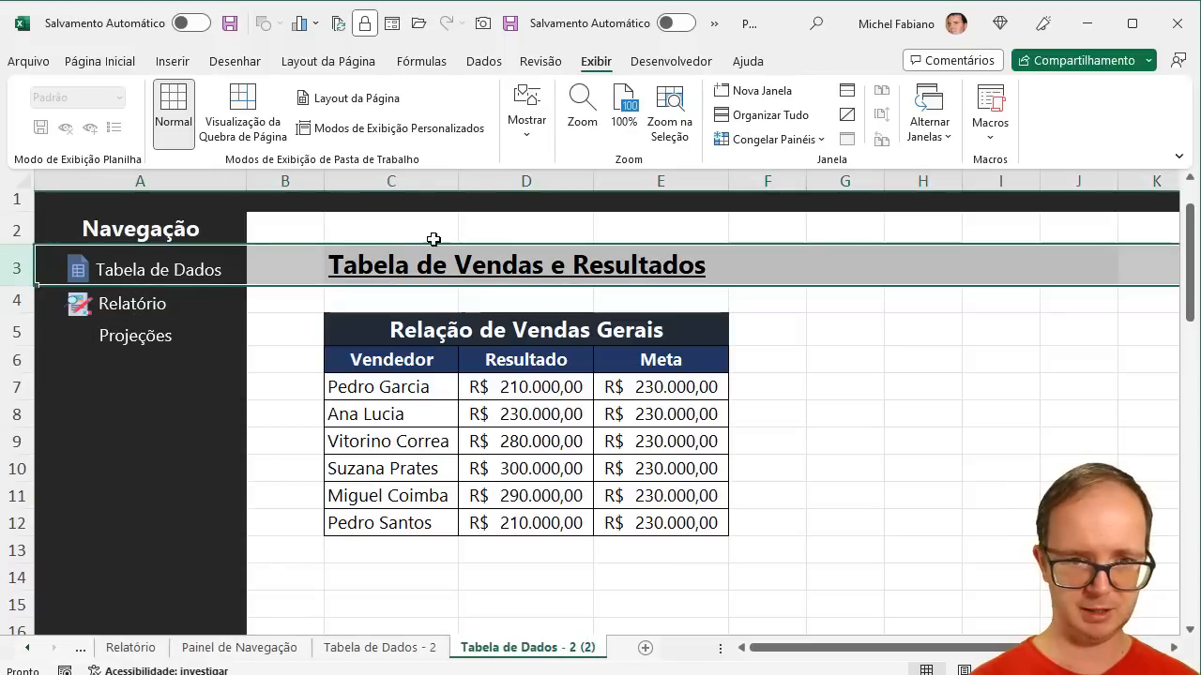
left_click(399, 262)
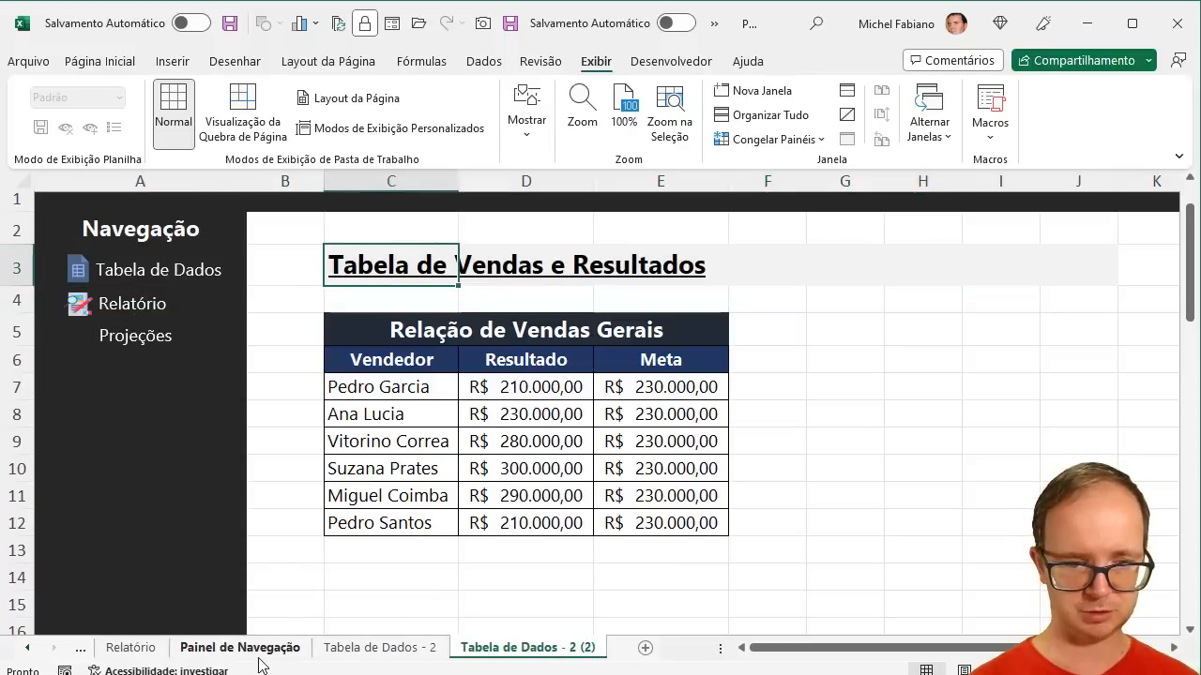
left_click(131, 648)
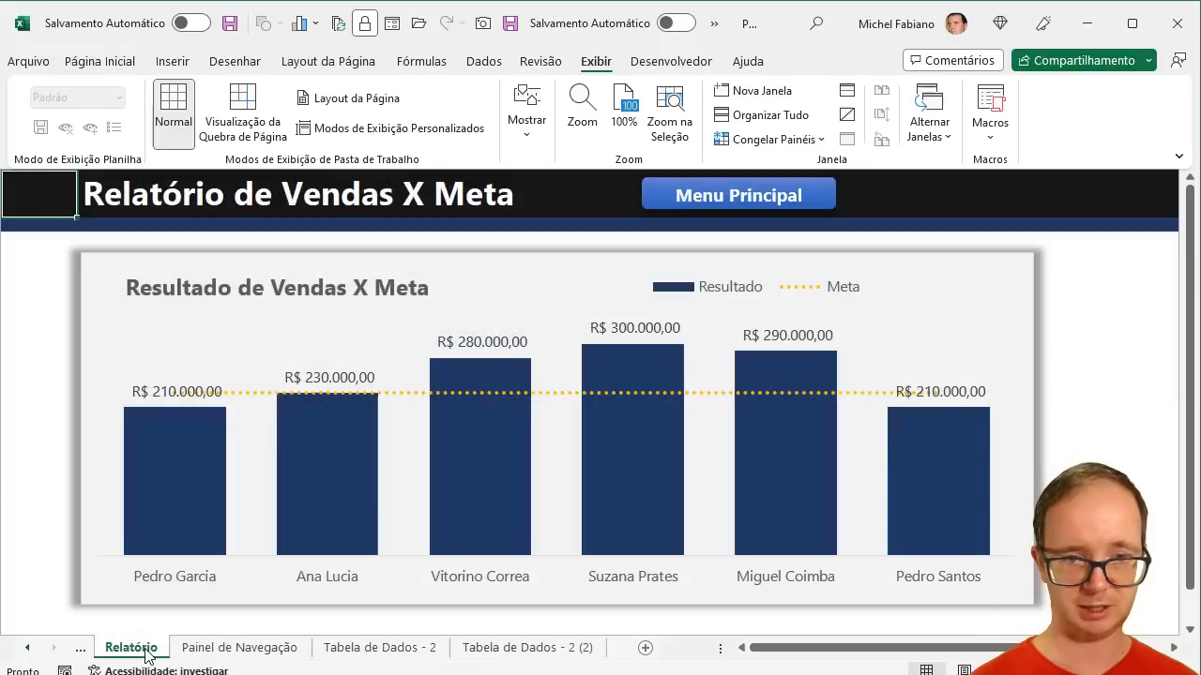
left_click(550, 649)
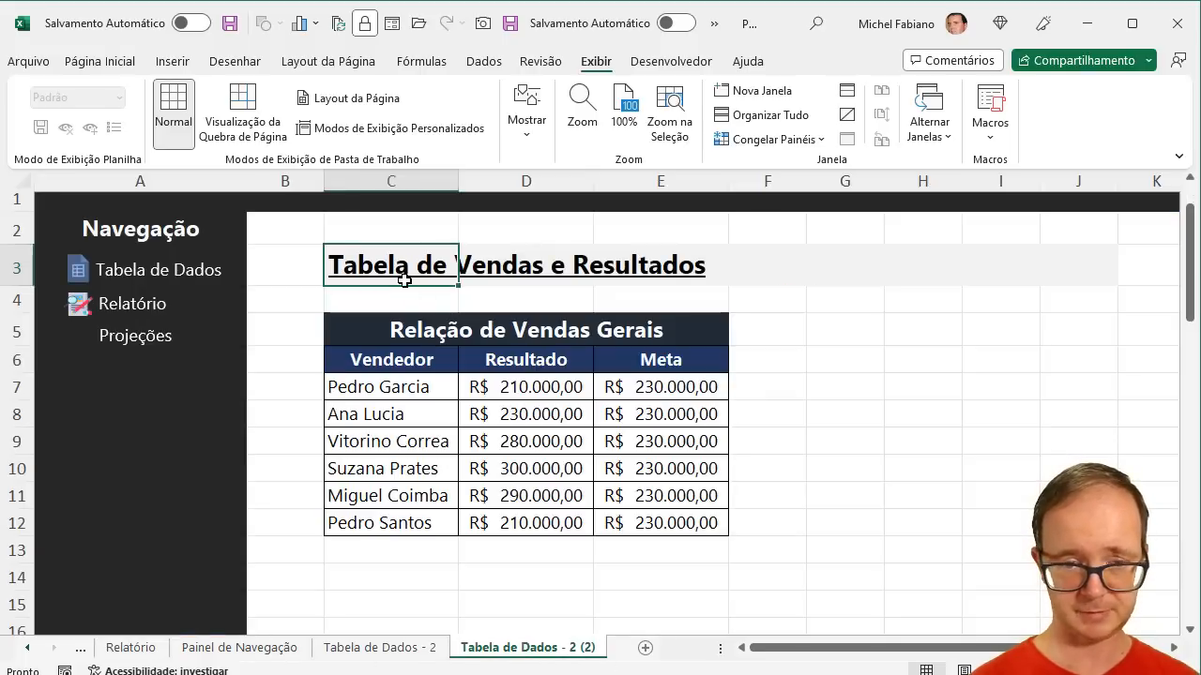
type("Relatór")
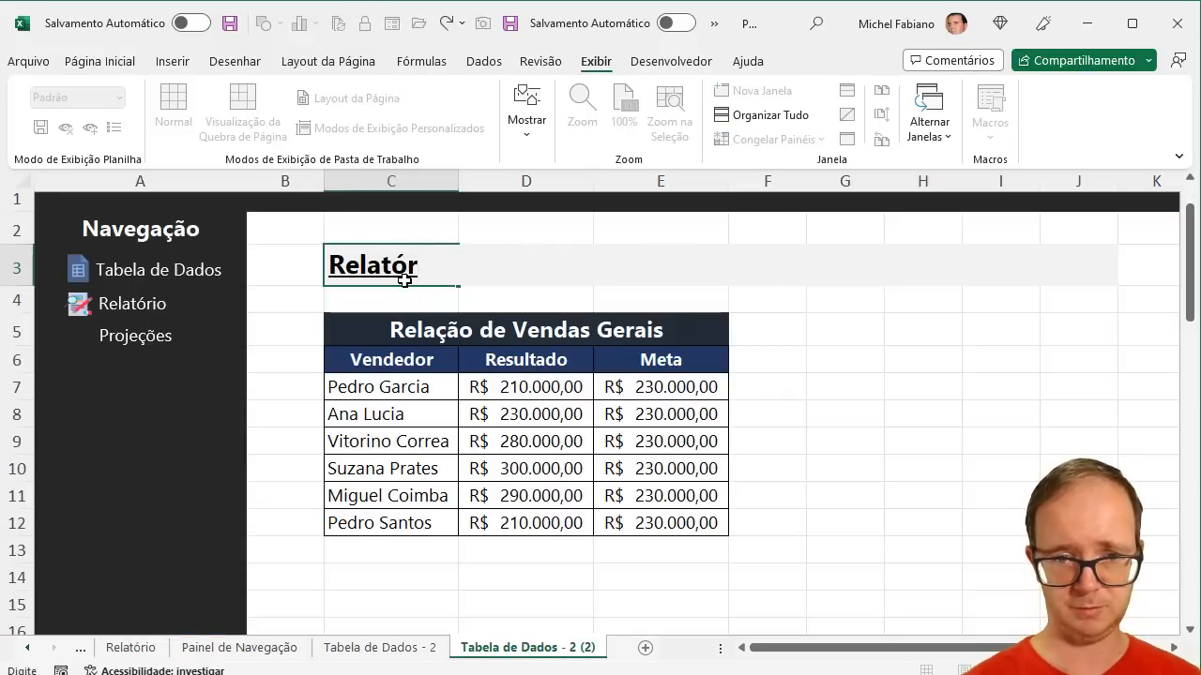
type("io de Vendas X")
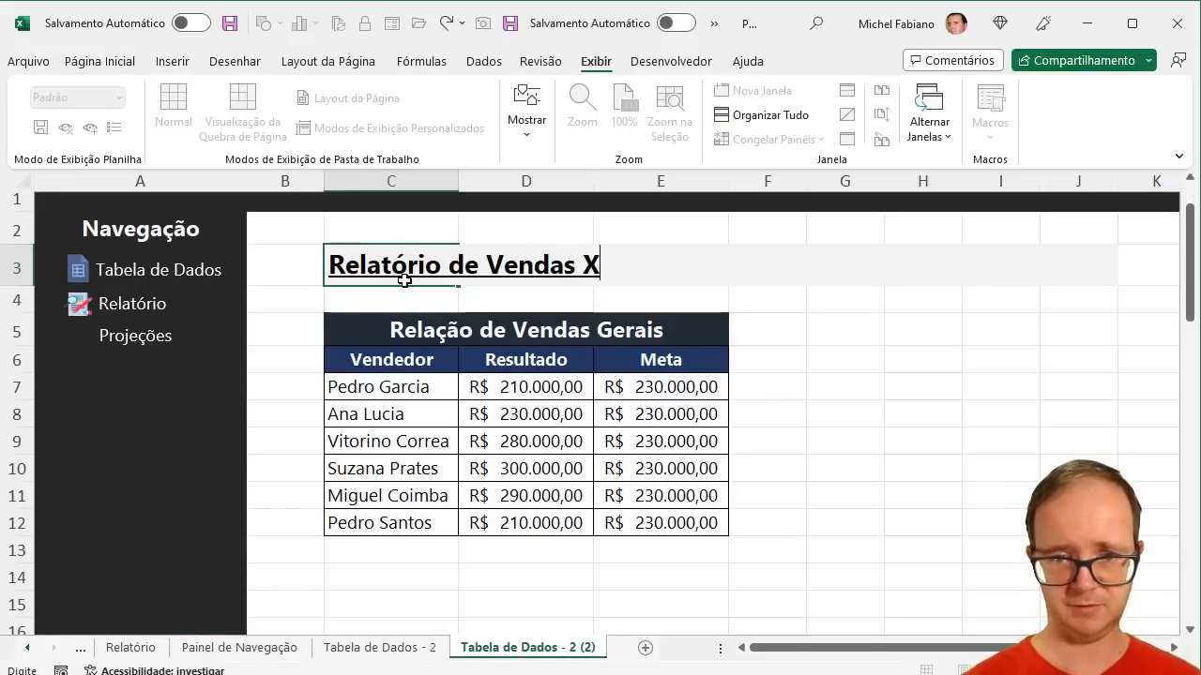
type(" Meta")
key("Return")
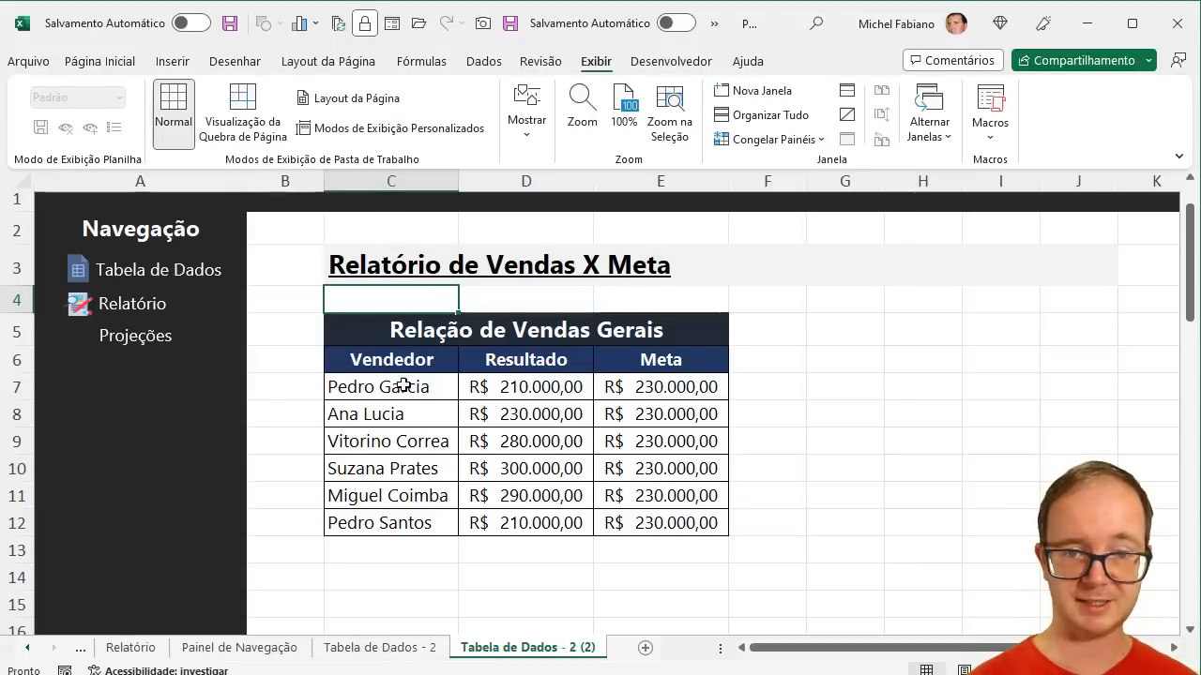
- Delete the sales table cells C5 to E12 from the duplicated sheet, shifting the remaining cells left
left_click_drag(397, 324, 697, 523)
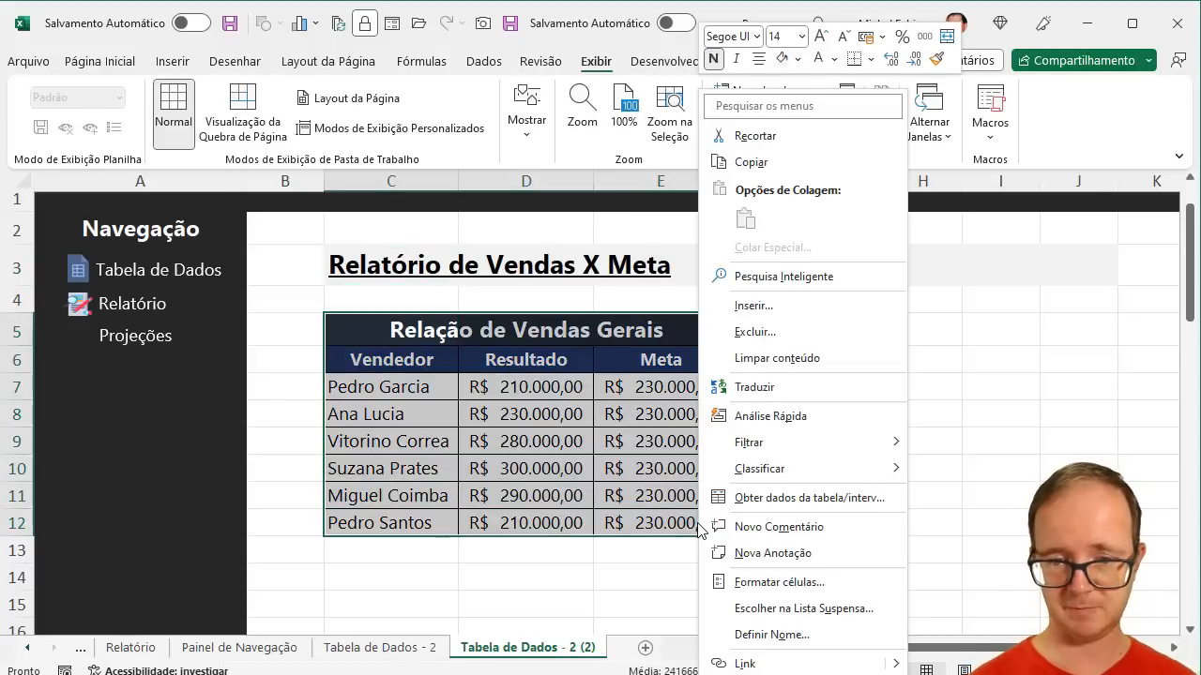
right_click(697, 522)
left_click(782, 337)
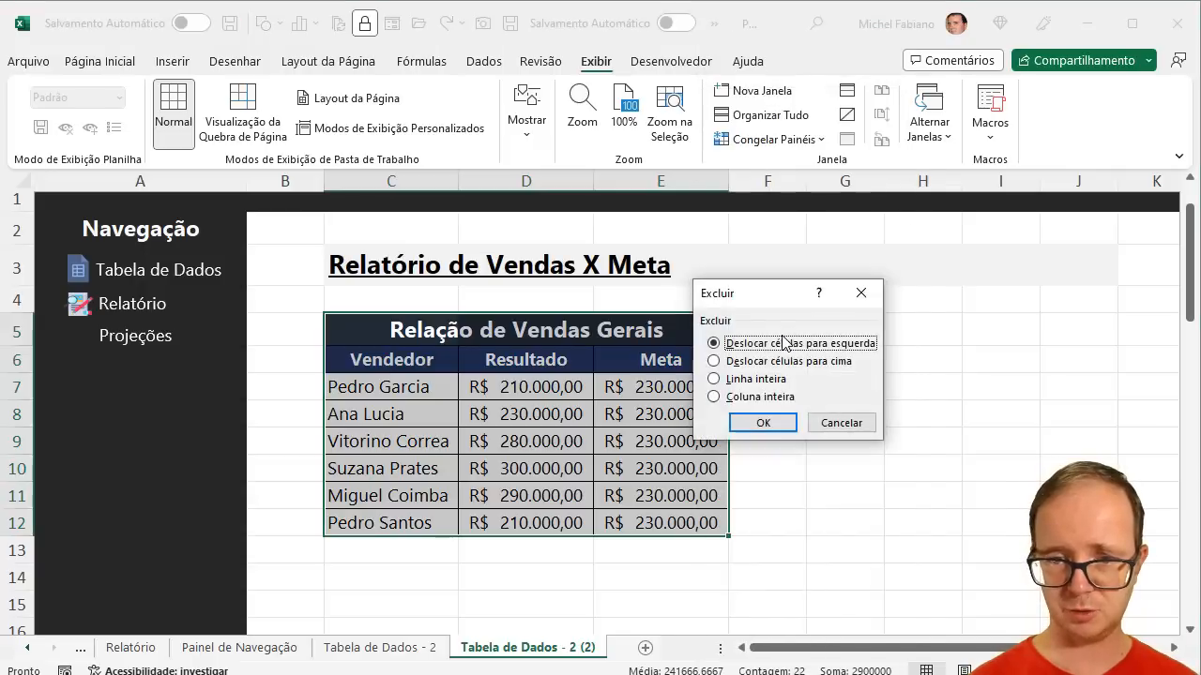
left_click(763, 423)
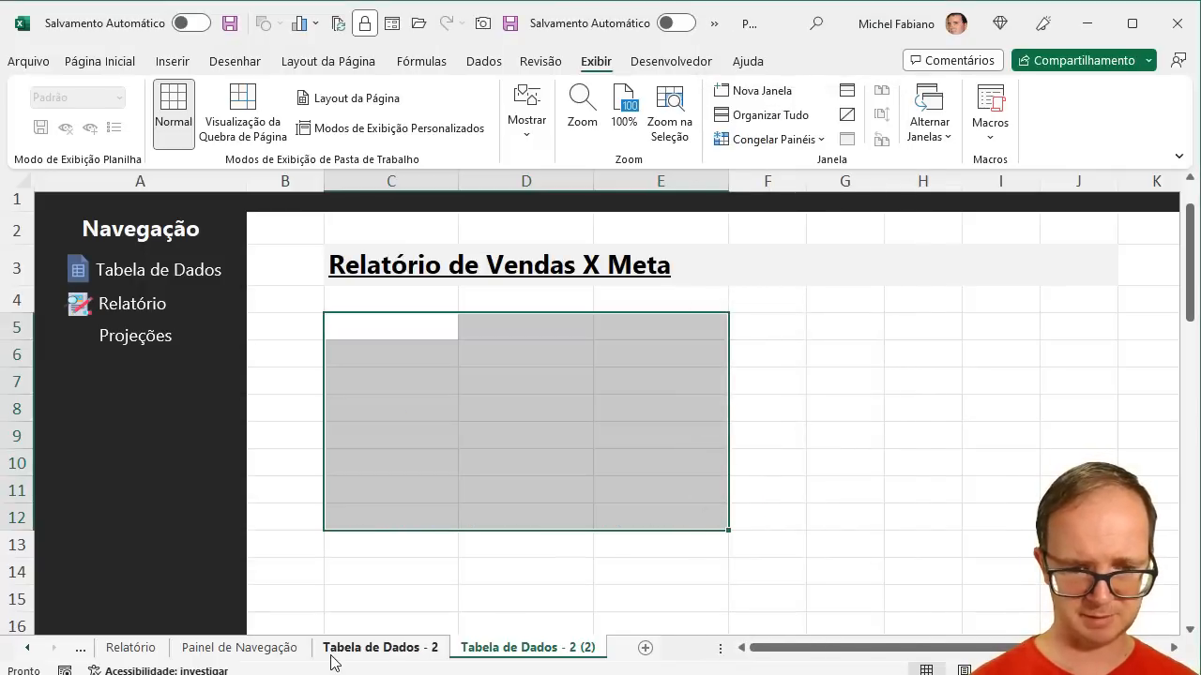
- Copy the Resultado de Vendas X Meta chart from the Relatório sheet into the duplicated sheet and shrink it to span columns C to I below the title
left_click(131, 647)
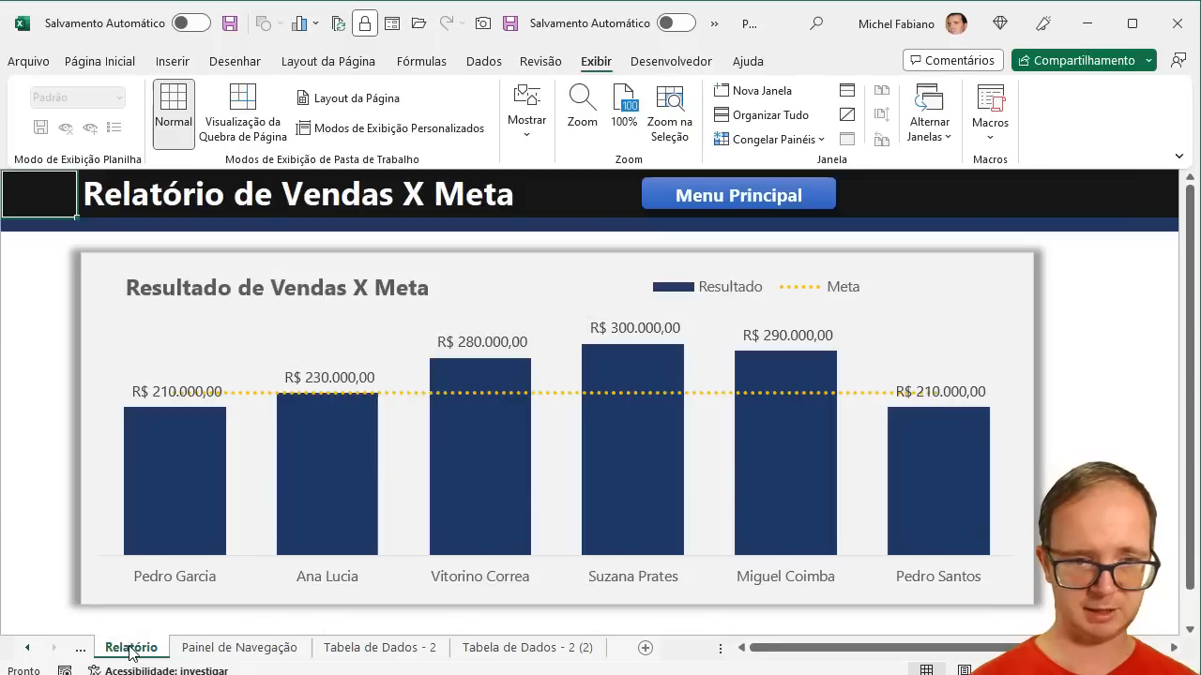
left_click(452, 253)
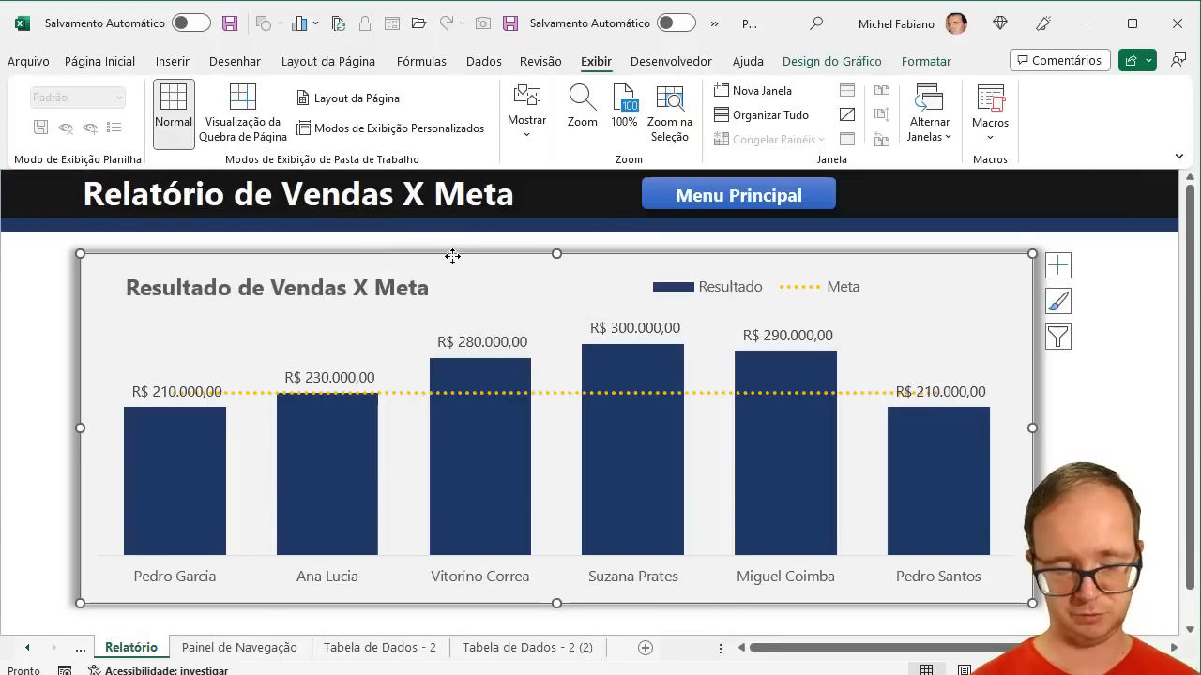
key("Delete")
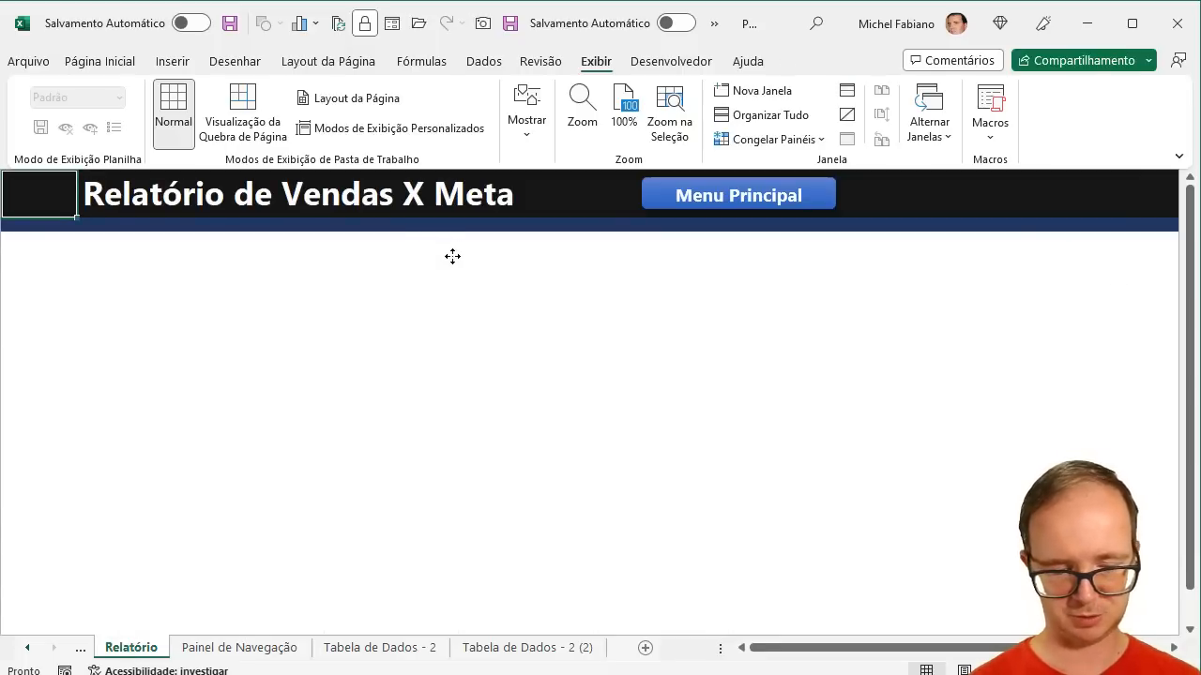
key("ctrl+z")
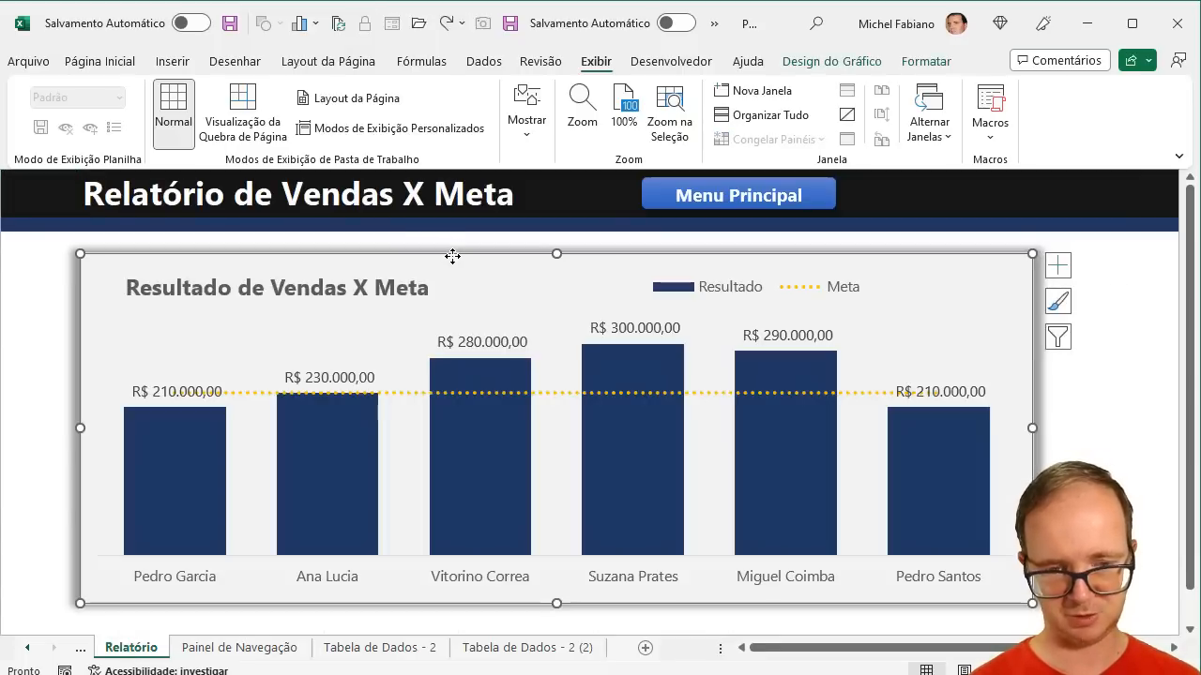
left_click(527, 647)
left_click(440, 324)
key("ctrl+v")
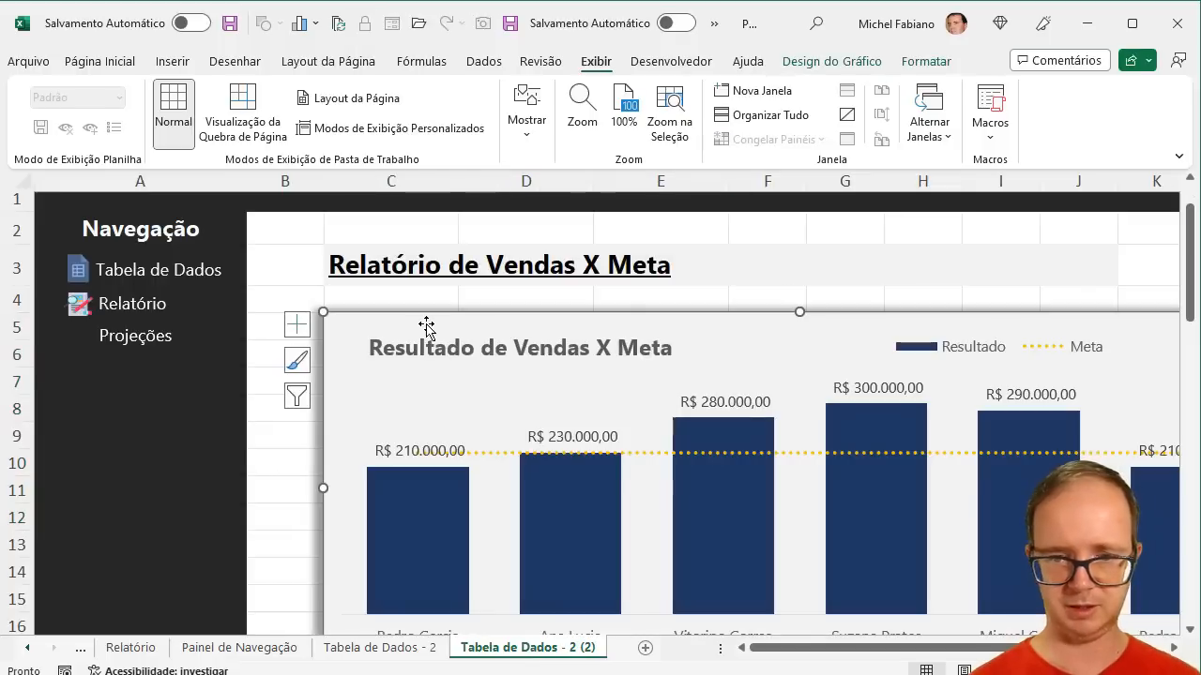
left_click_drag(328, 312, 573, 406)
left_click_drag(666, 410, 424, 313)
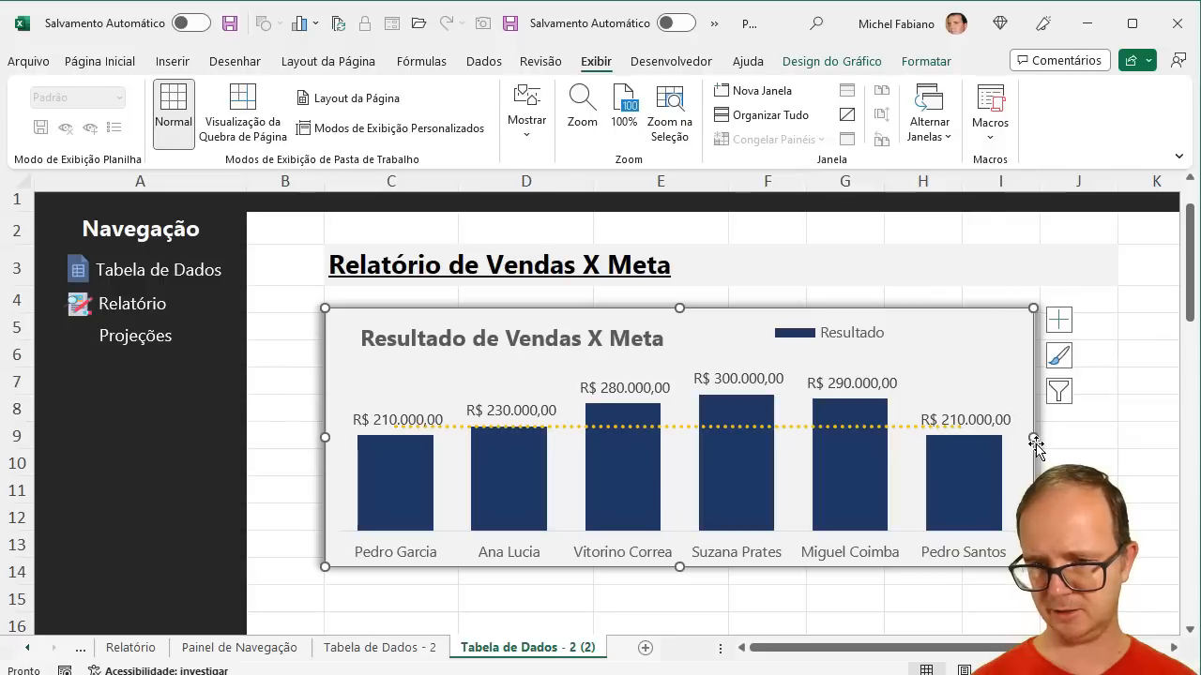
- Reduce the chart's Resultado data labels to font size 7 and apply the current fill colour to them
left_click(992, 419)
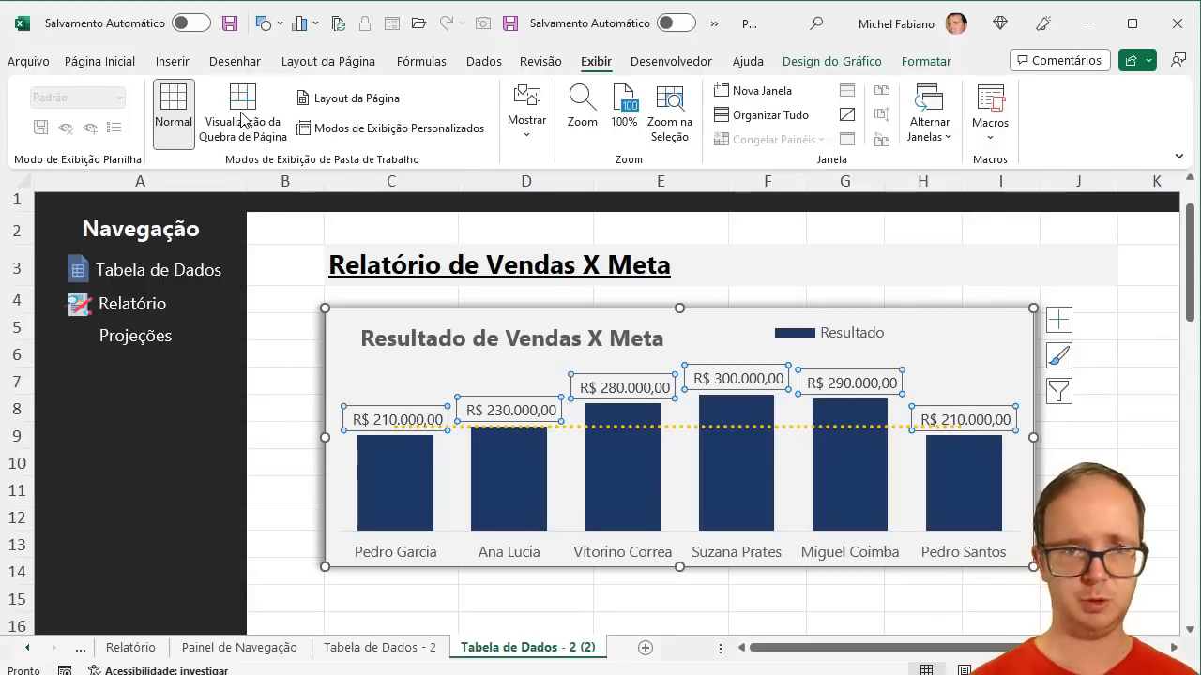
left_click(100, 61)
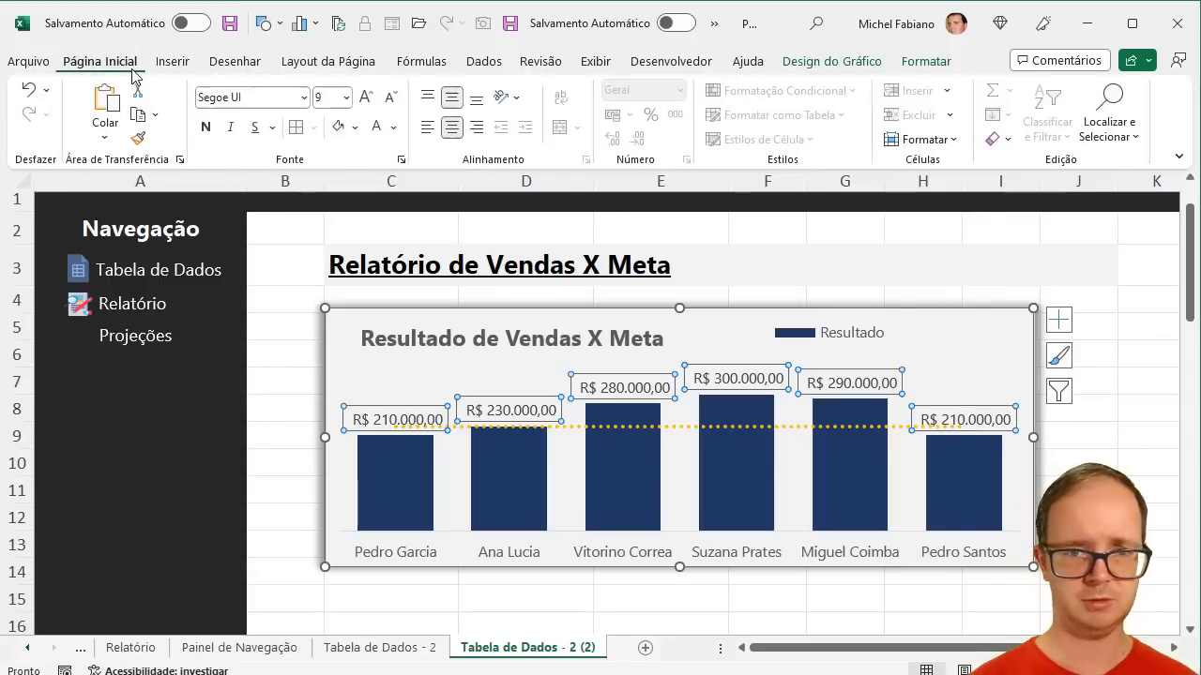
left_click(392, 98)
left_click(392, 97)
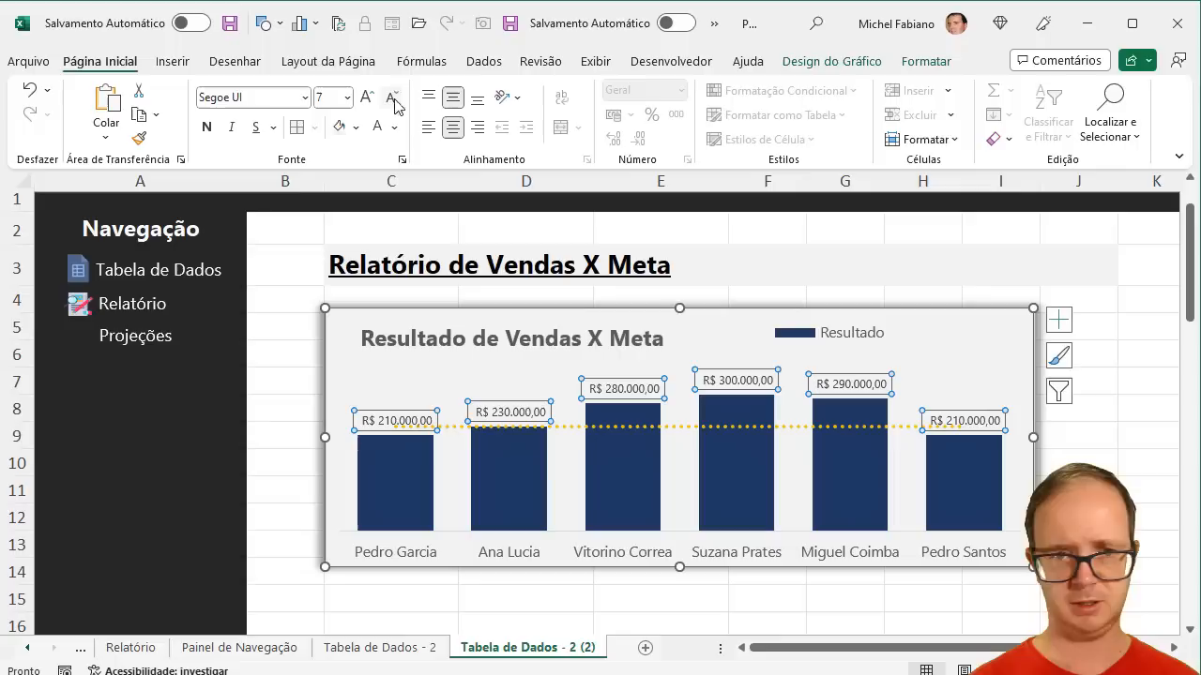
left_click(344, 136)
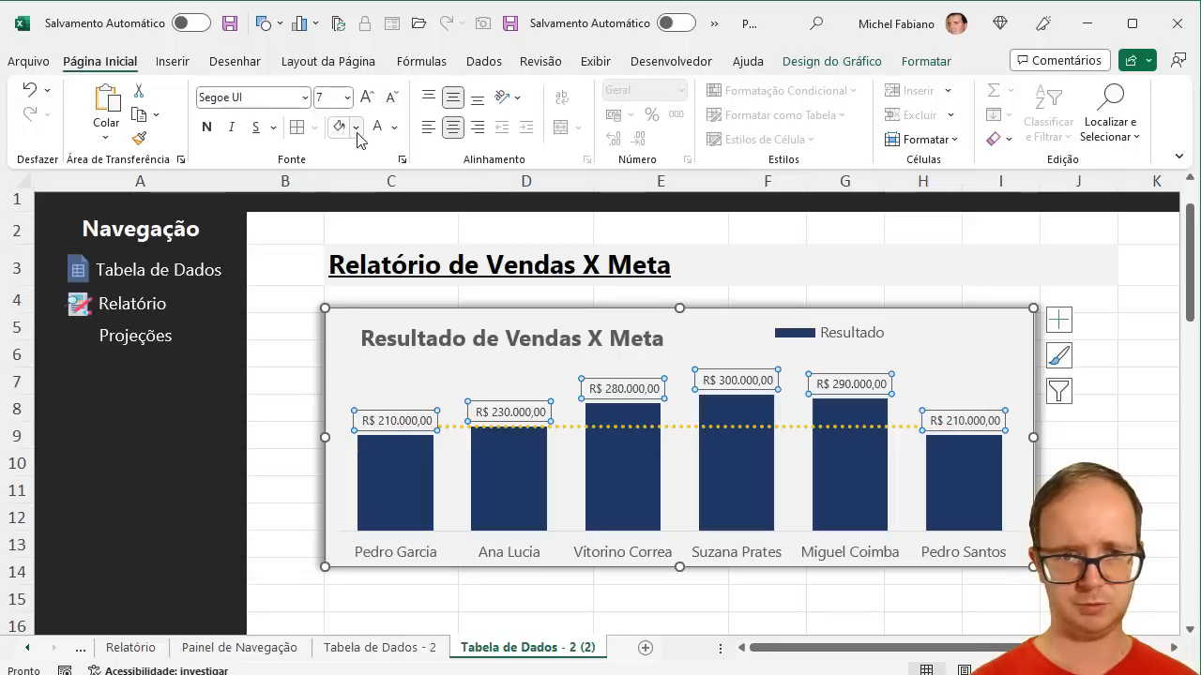
- Fill the chart's Resultado data labels with light grey and widen the legend to fit both the Resultado and Meta entries
left_click(356, 128)
left_click(336, 244)
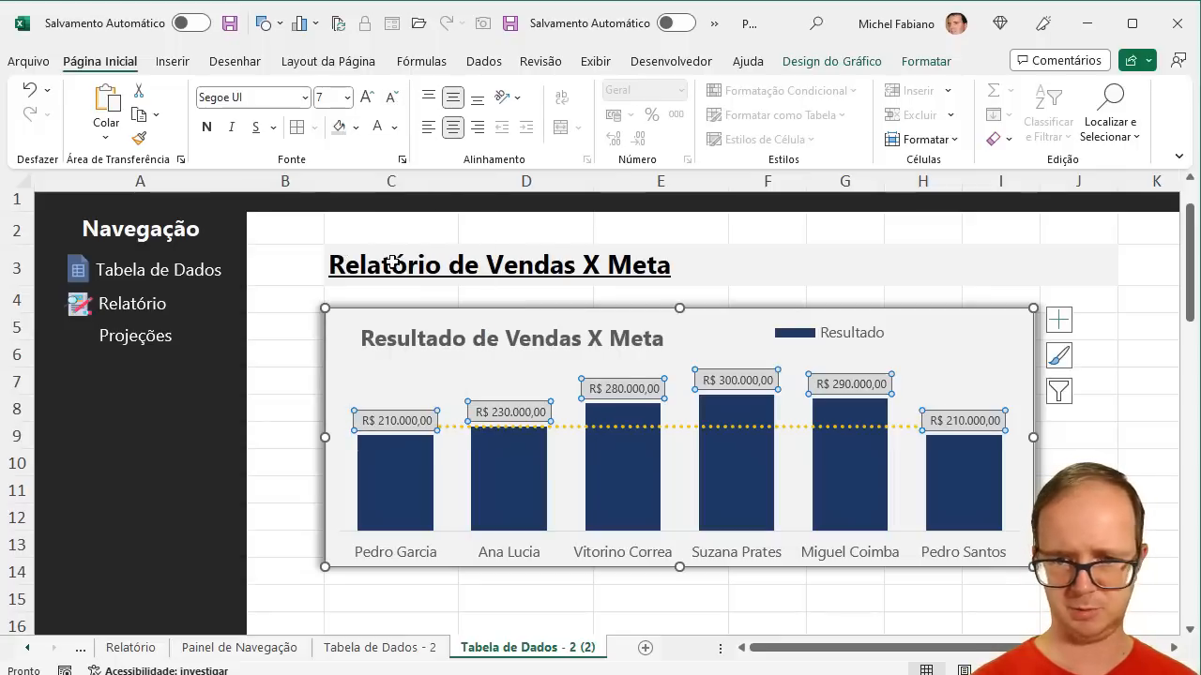
left_click(1189, 431)
left_click_drag(1193, 308, 1191, 191)
left_click(875, 411)
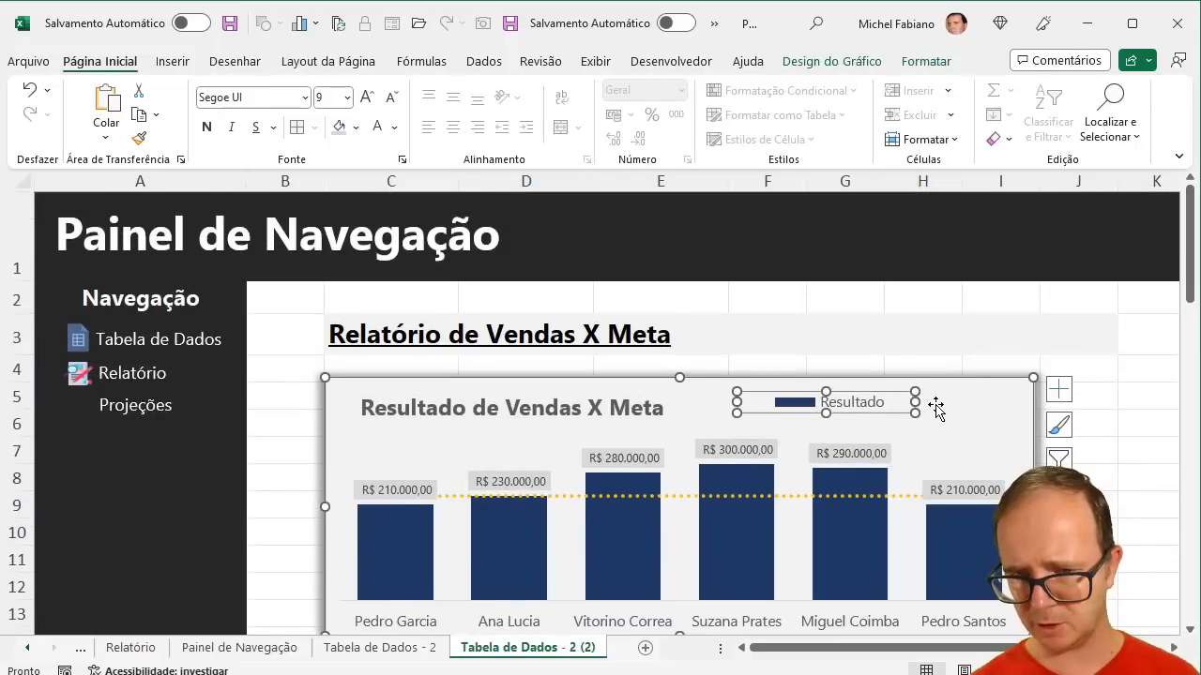
left_click_drag(935, 406, 1022, 401)
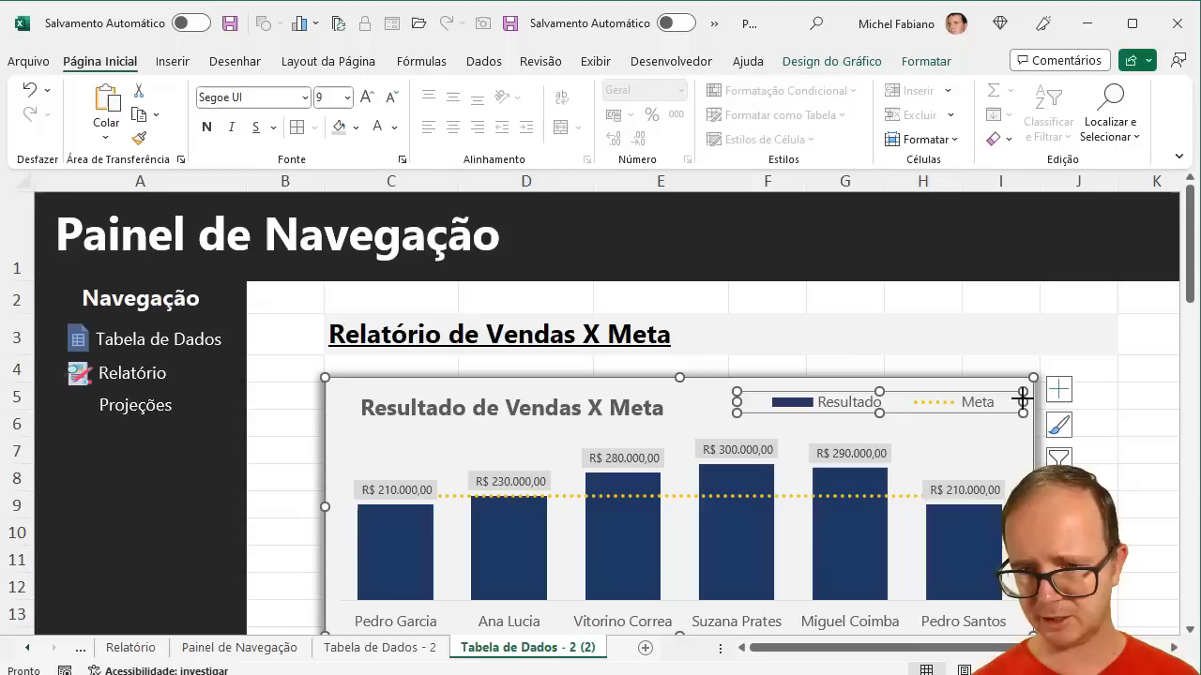
- Format the chart legend with font size 8 and a light grey fill, and move it down slightly
left_click(392, 98)
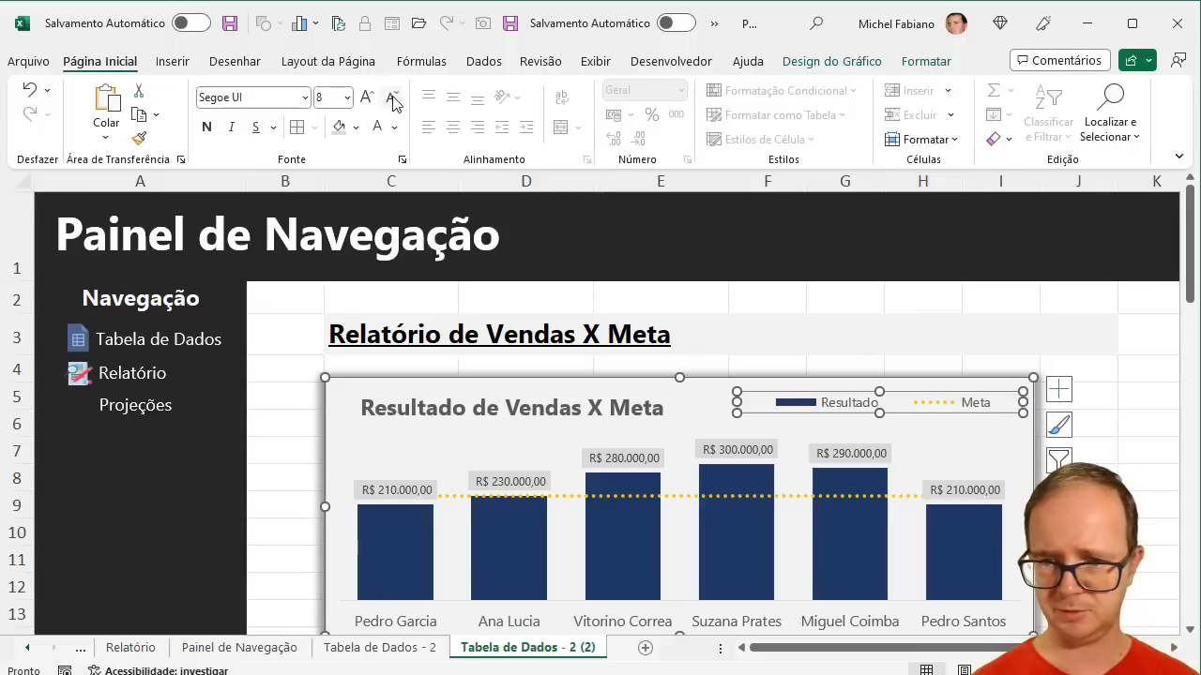
left_click(889, 266)
left_click(923, 402)
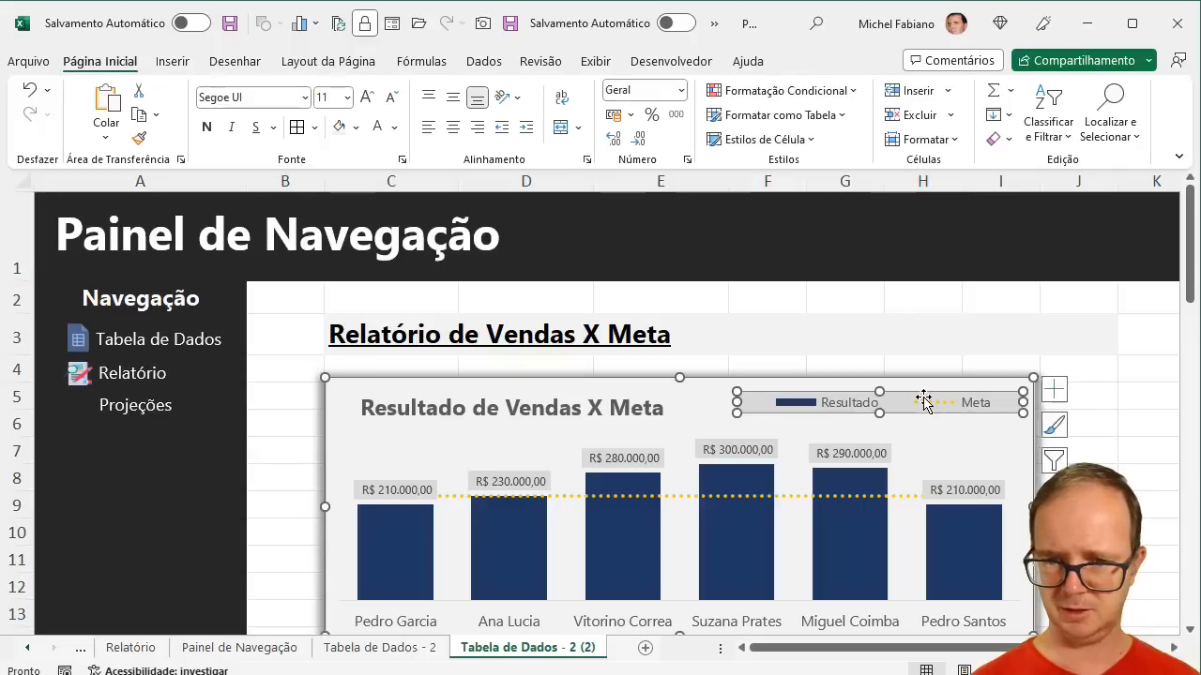
left_click_drag(906, 414, 908, 414)
left_click(1013, 343)
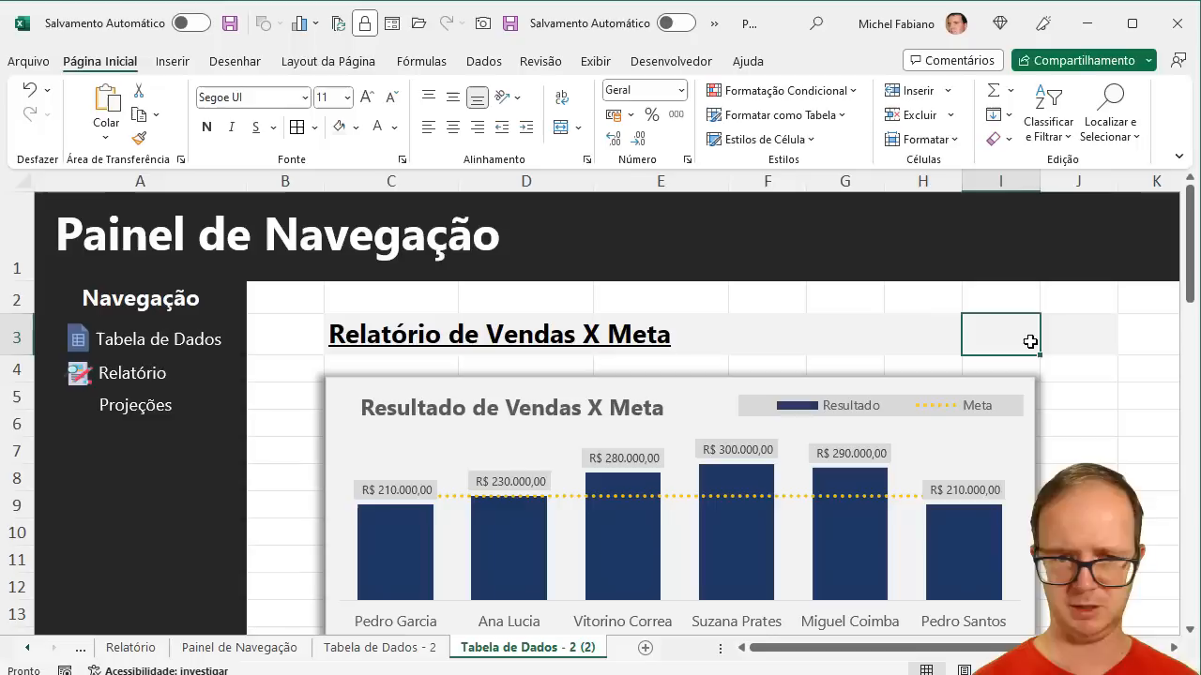
- Hide the gridlines and the row and column headings on the duplicated report sheet
left_click(595, 61)
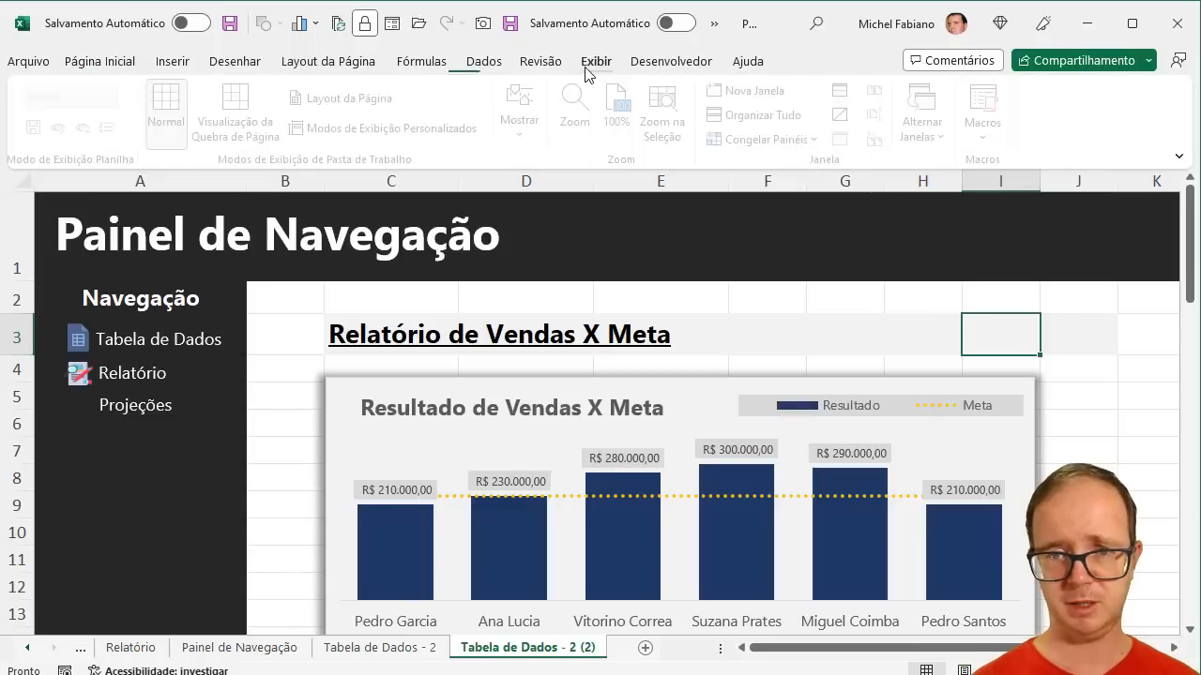
left_click(527, 114)
left_click(636, 230)
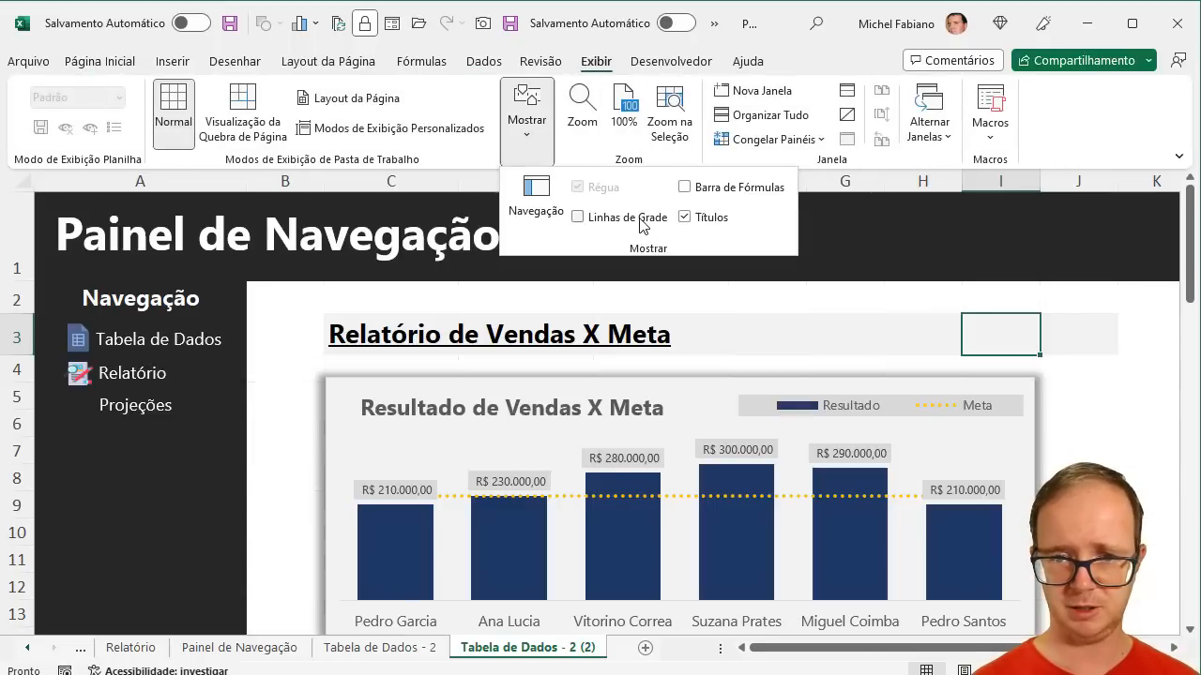
left_click(703, 220)
left_click(1162, 396)
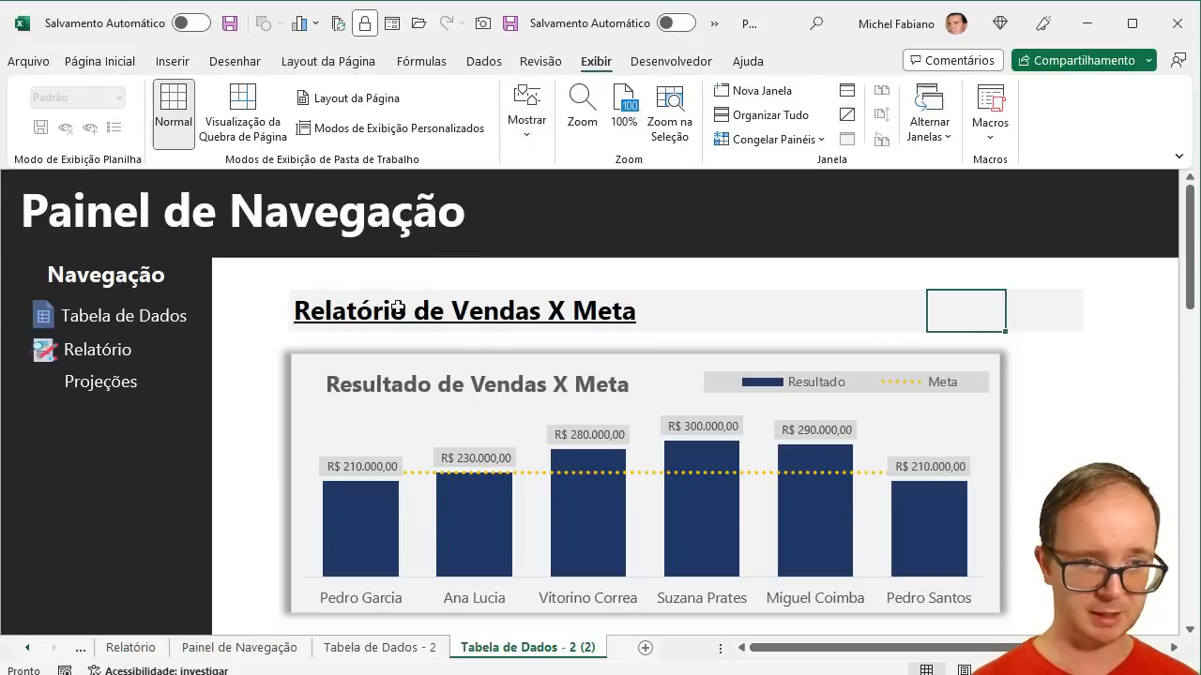
- Group the Tabela de Dados menu label with its icon on the report sheet
left_click(126, 316)
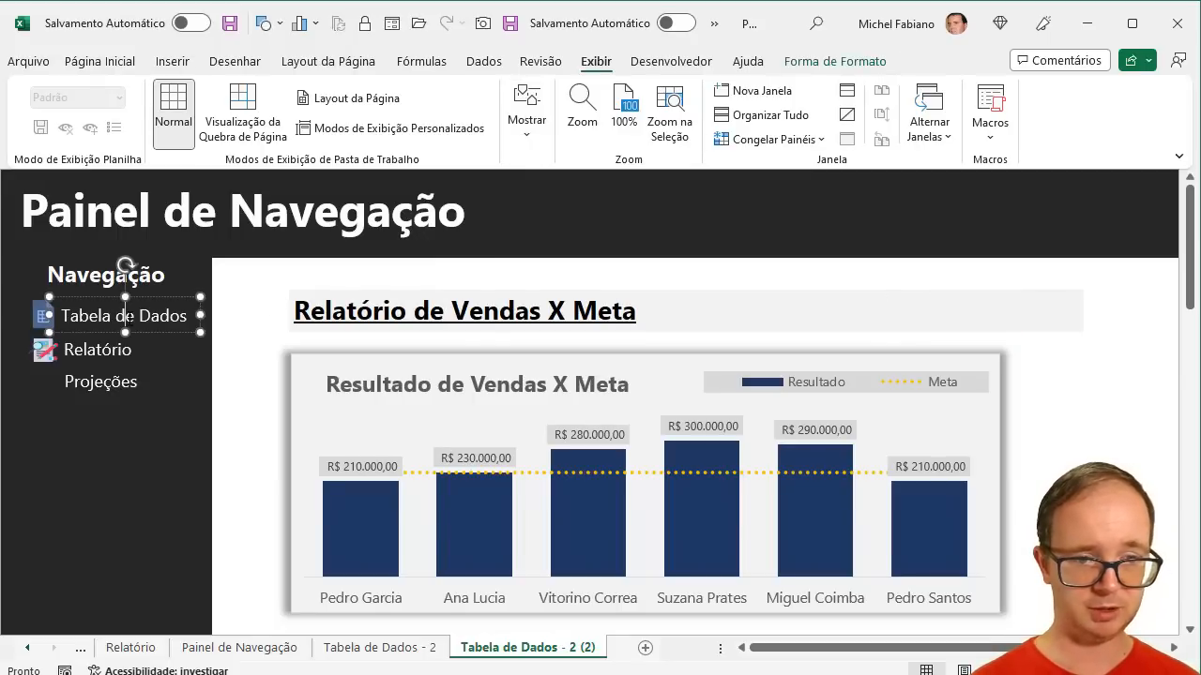
left_click(42, 317, "ctrl")
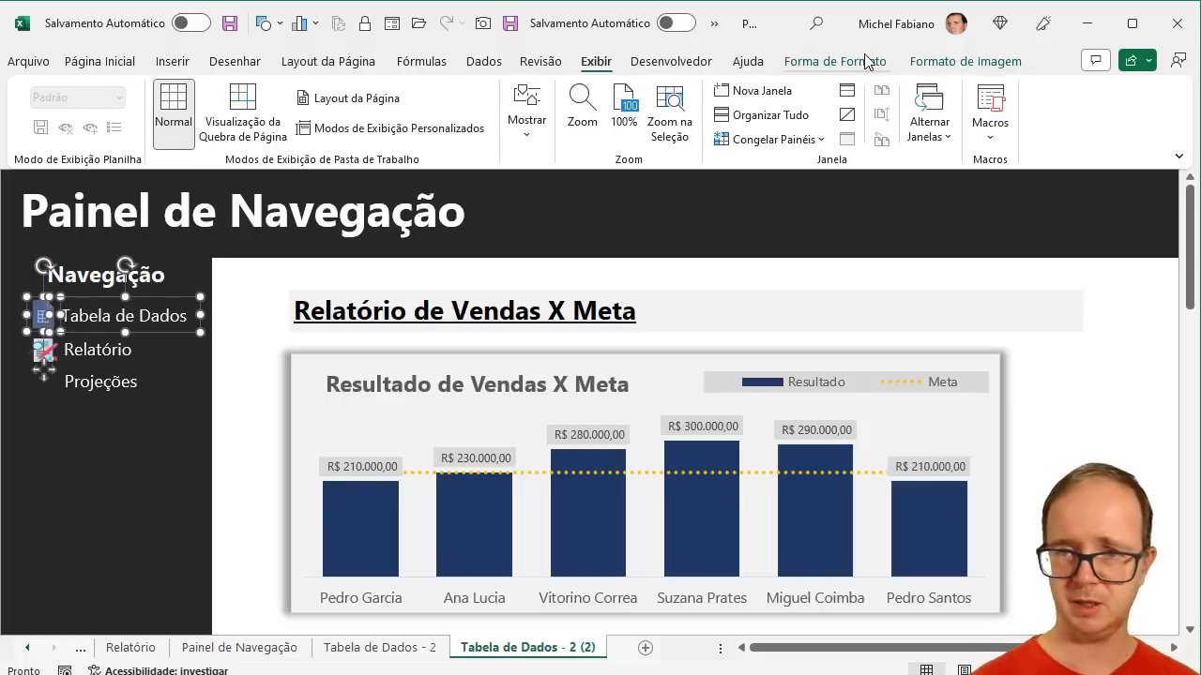
left_click(954, 64)
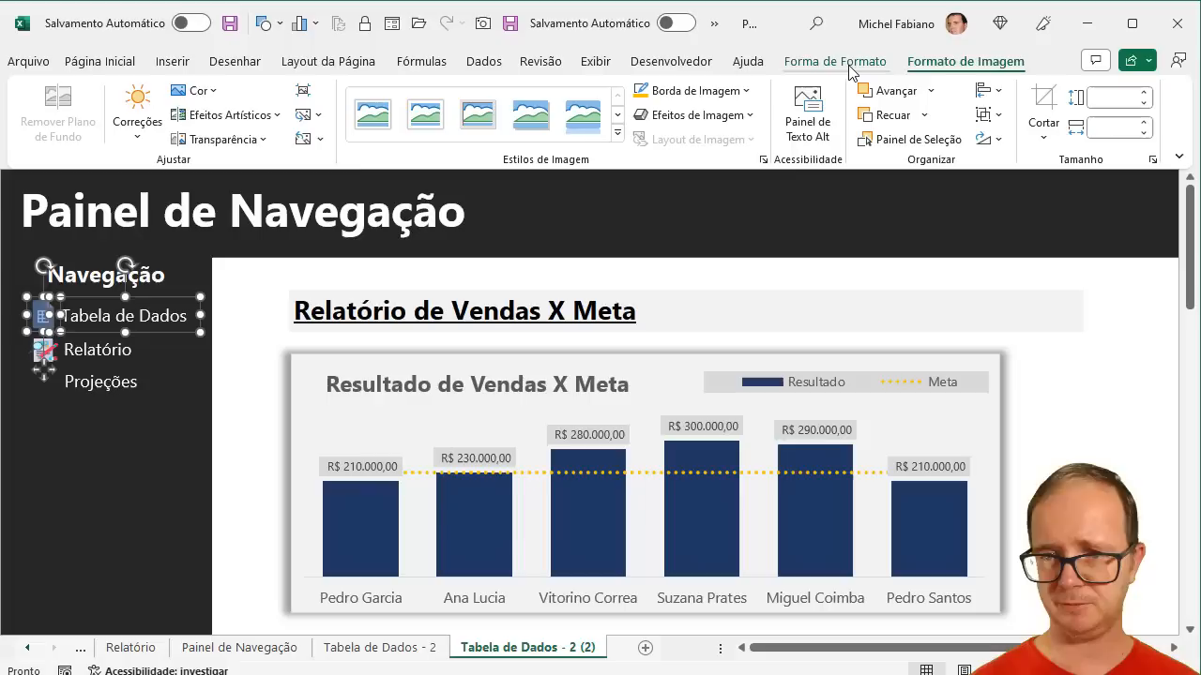
left_click(999, 123)
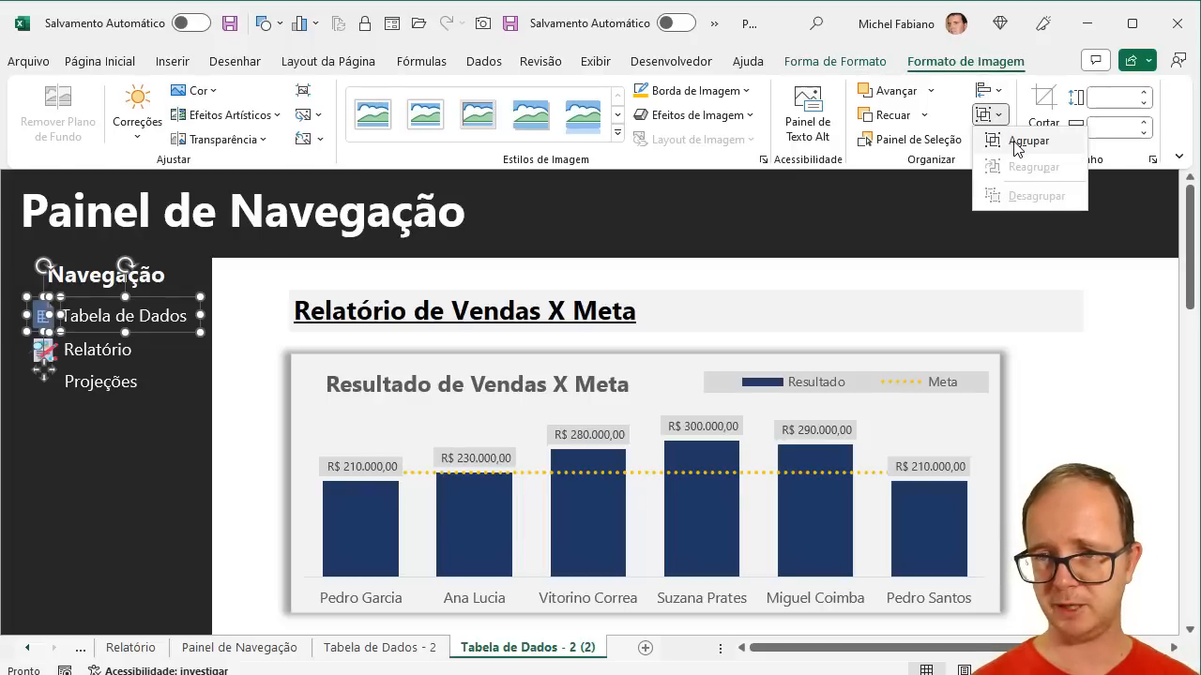
left_click(1018, 142)
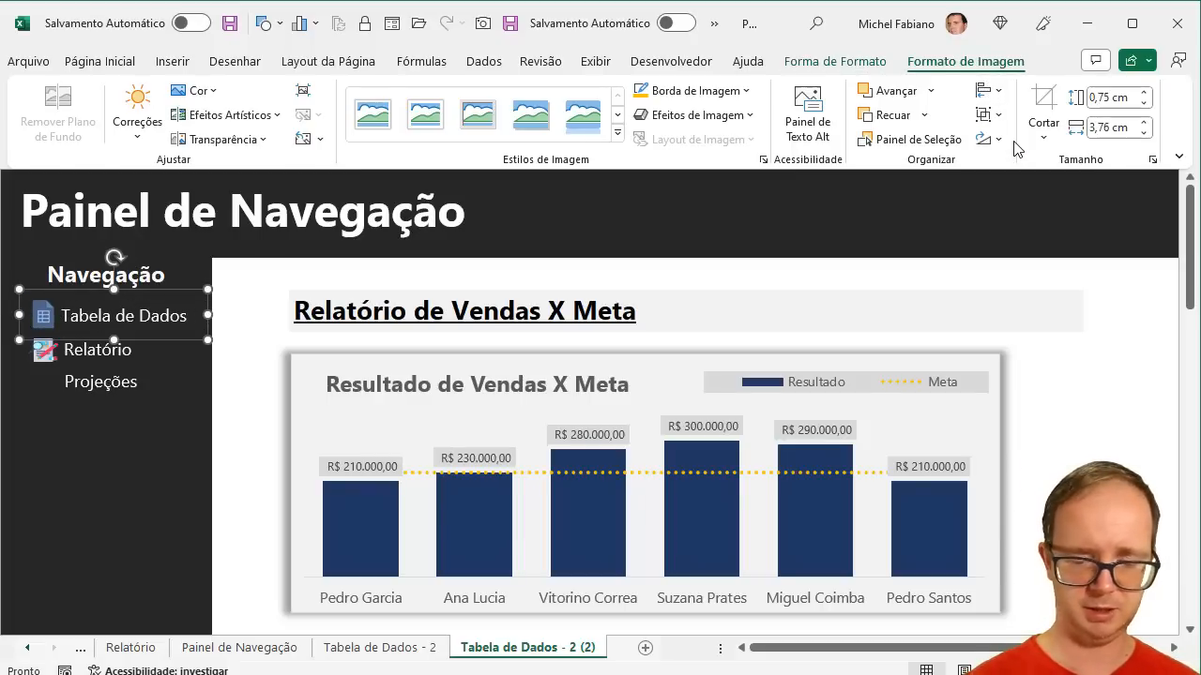
- Hyperlink the grouped Tabela de Dados menu item to cell A1 of the Tabela de Dados - 2 sheet and follow the link
key("ctrl+k")
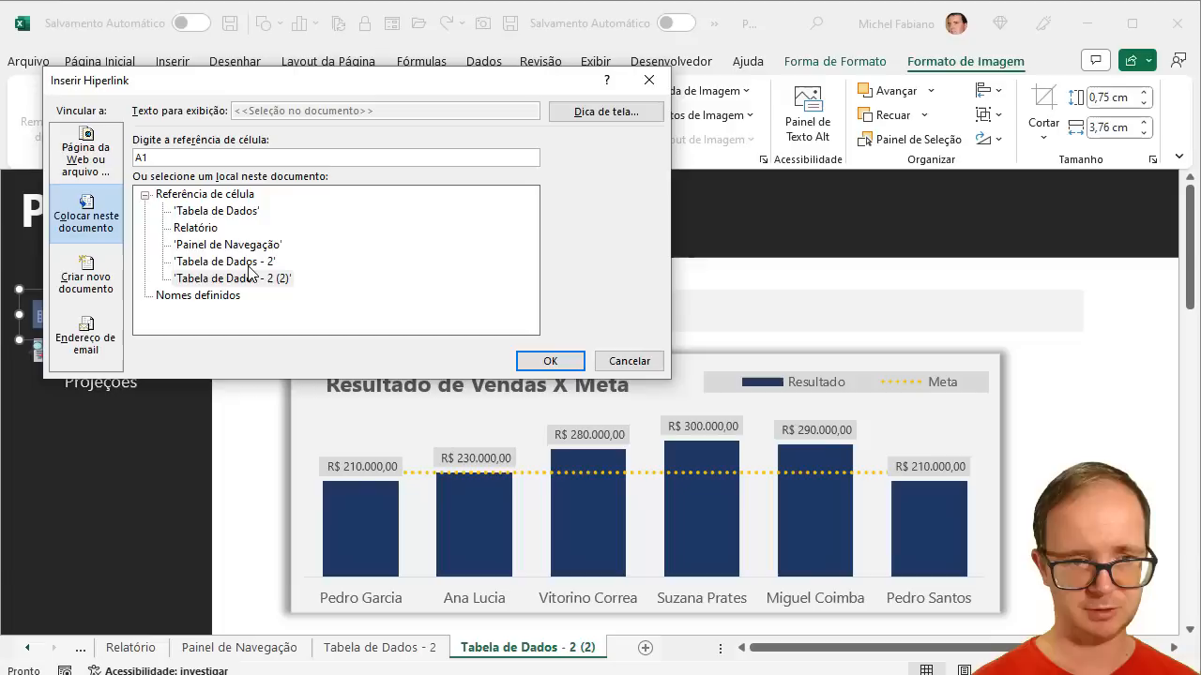
left_click(249, 266)
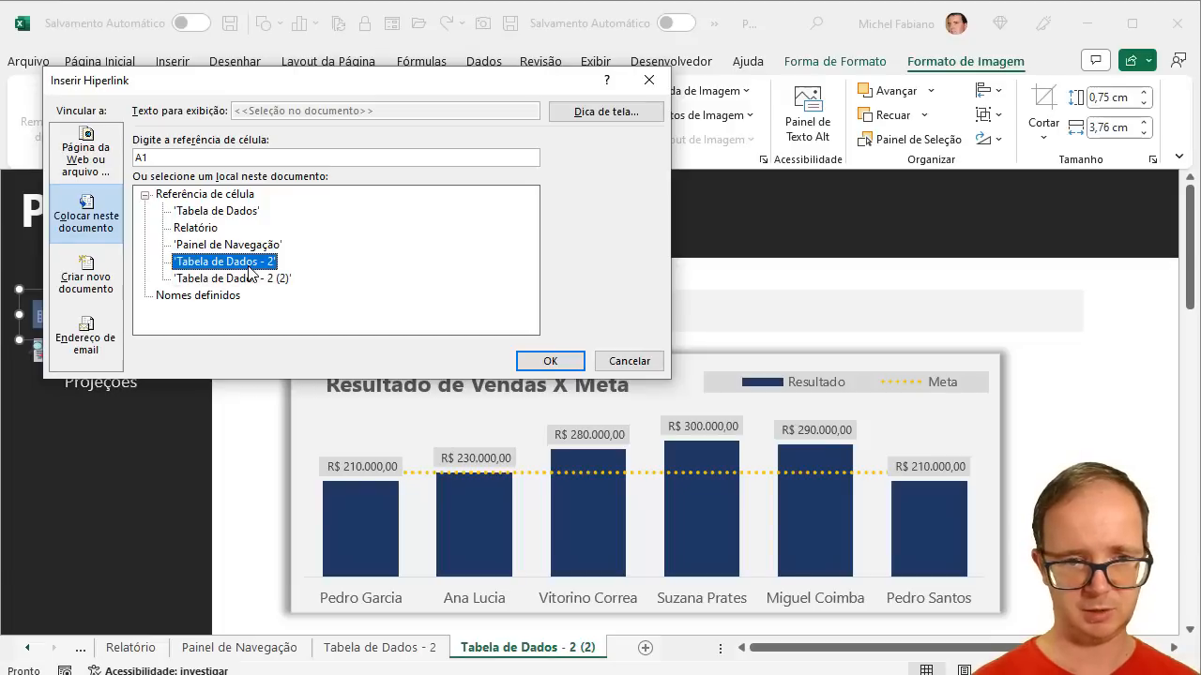
left_click(547, 360)
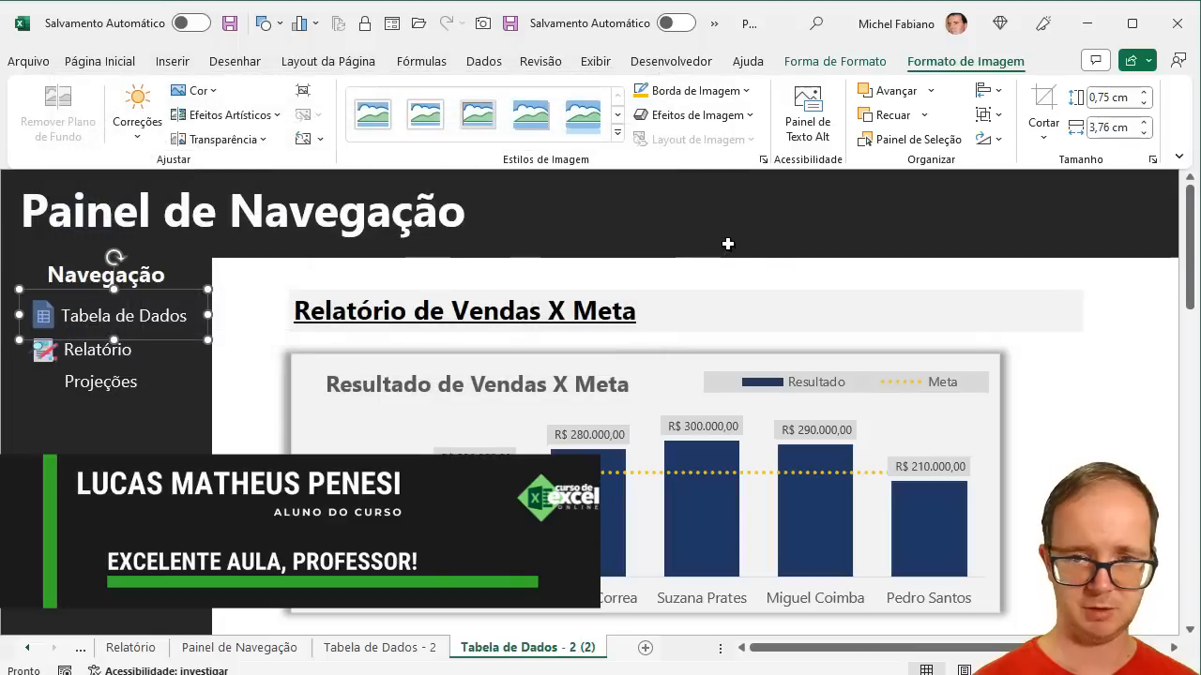
left_click(797, 283)
left_click(154, 325)
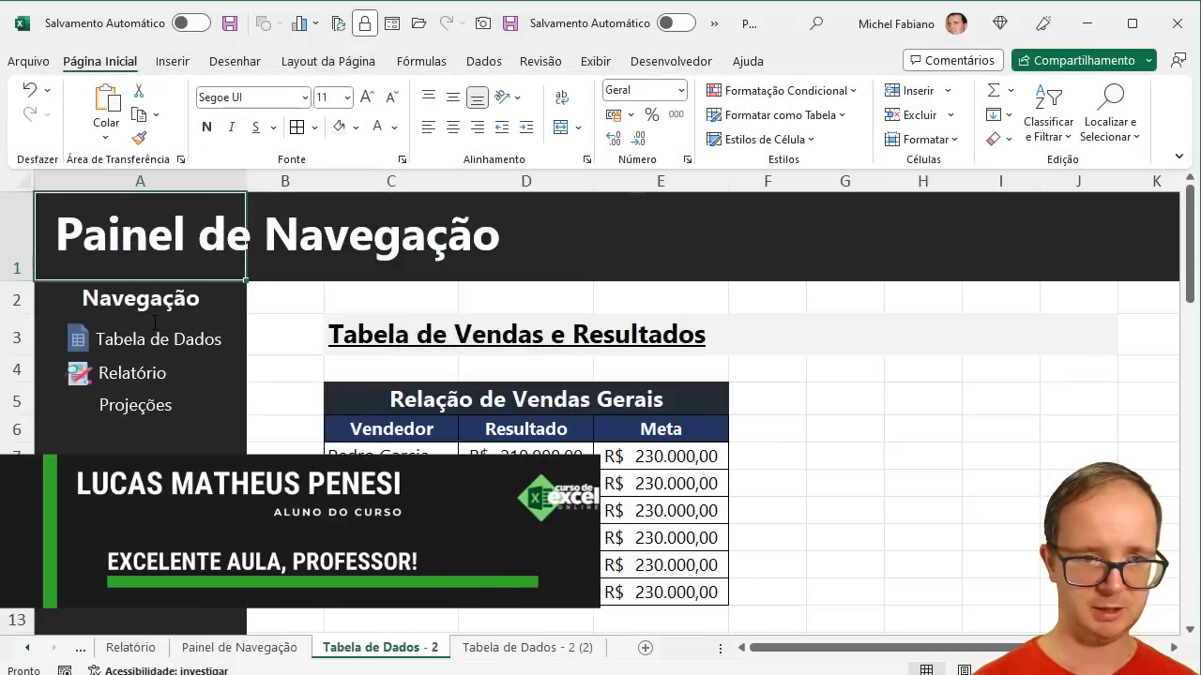
- Group the Tabela de Dados label with its icon in the side menu of the Tabela de Dados - 2 sheet
left_click(151, 338, "ctrl")
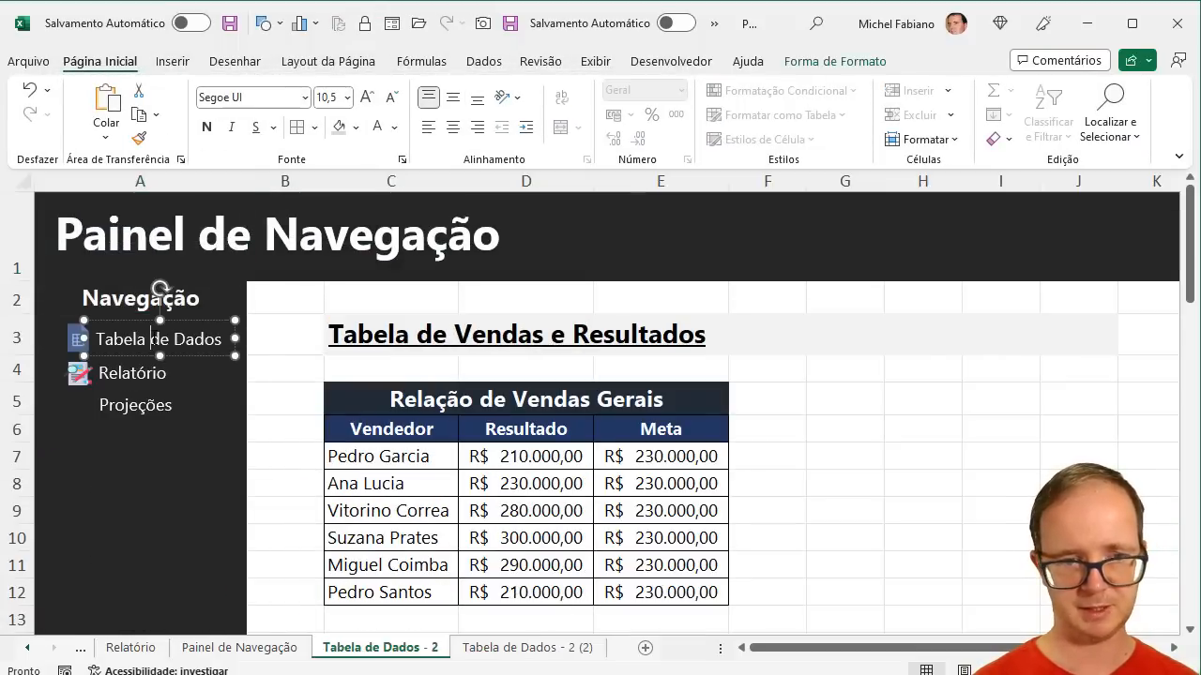
left_click(79, 336, "ctrl")
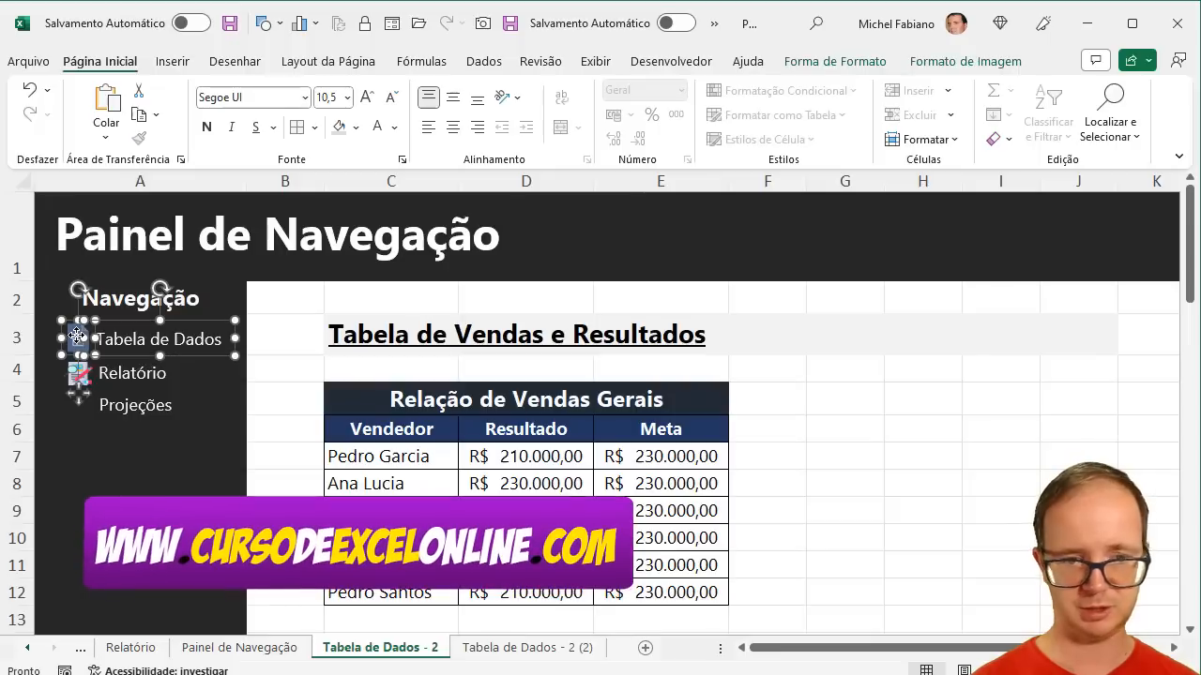
left_click(974, 62)
left_click(989, 115)
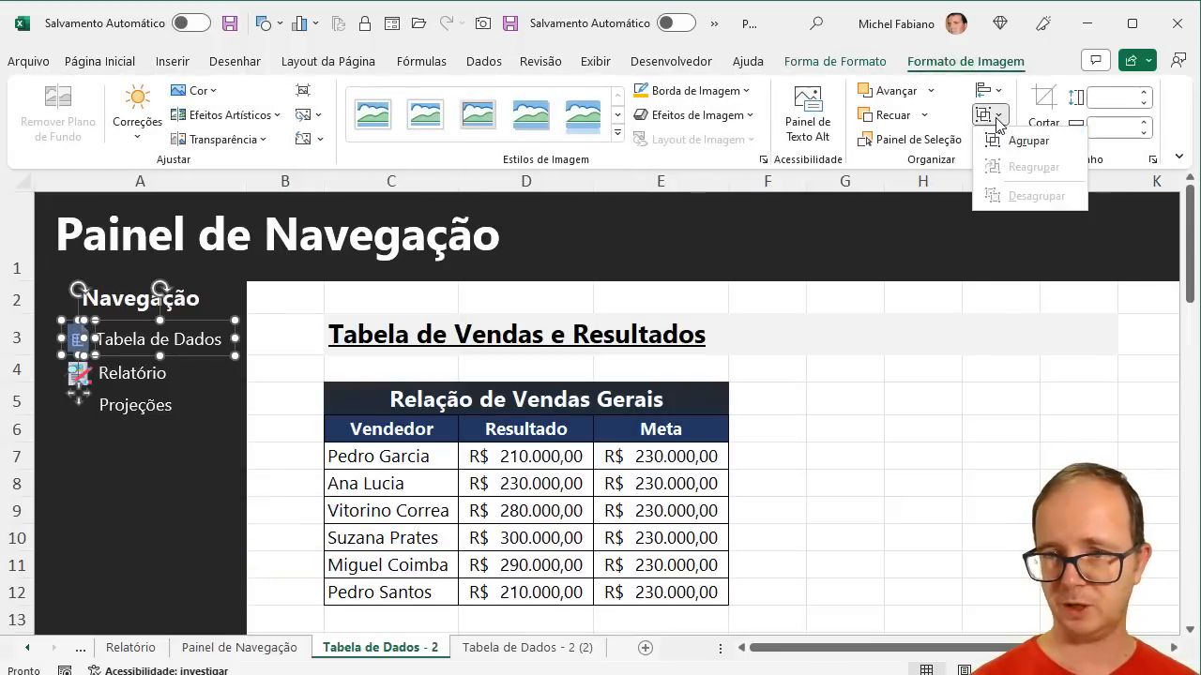
left_click(1025, 141)
- Hyperlink this sheet's grouped Tabela de Dados menu item to cell A1 of the Tabela de Dados - 2 sheet
key("ctrl+k")
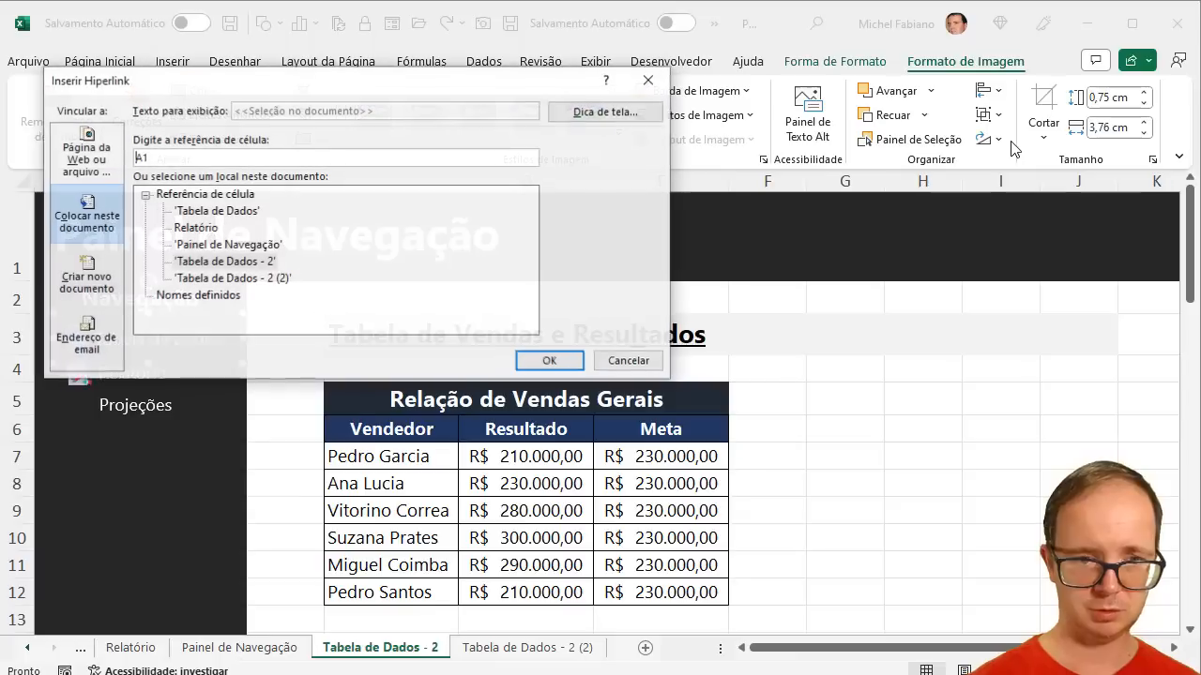
left_click(265, 263)
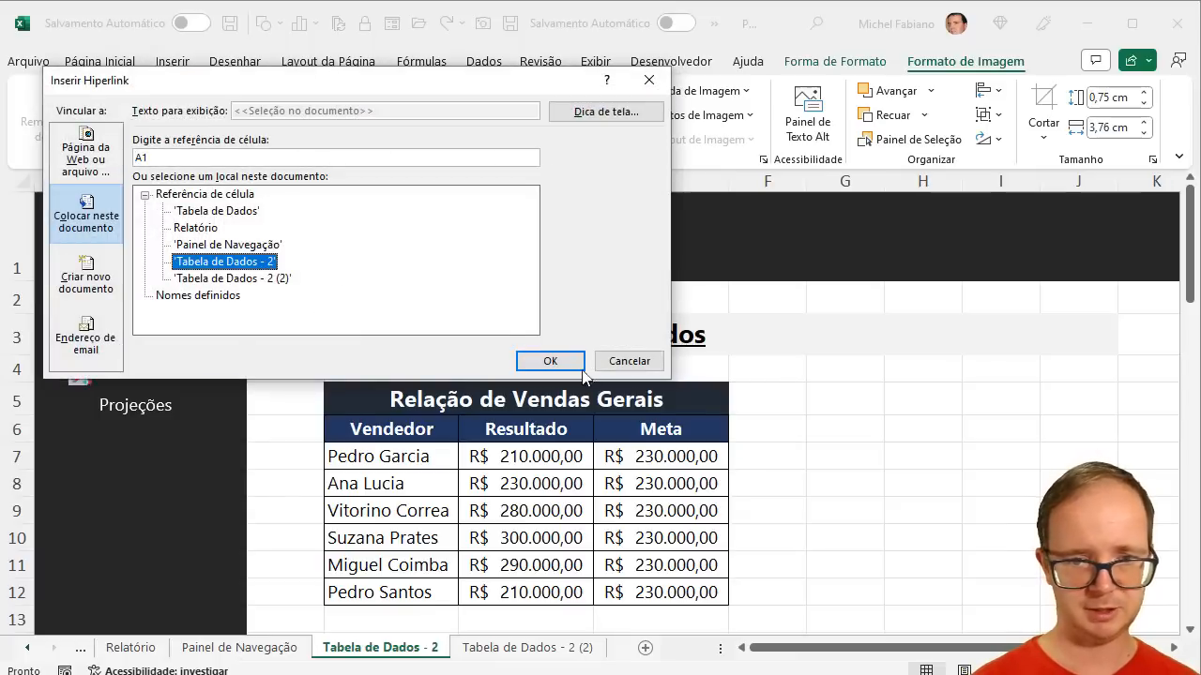
left_click(549, 360)
left_click(930, 401)
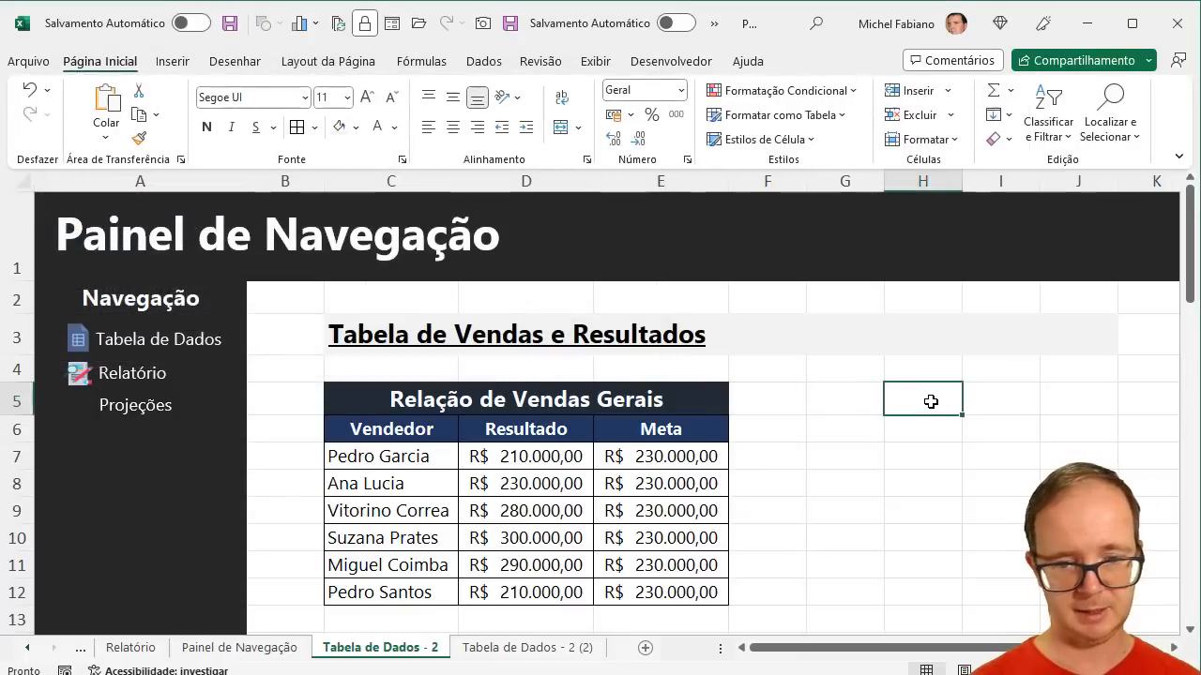
- Rename the Tabela de Dados - 2 (2) sheet as "Relatório - 2"
left_click(502, 650)
double_click(502, 647)
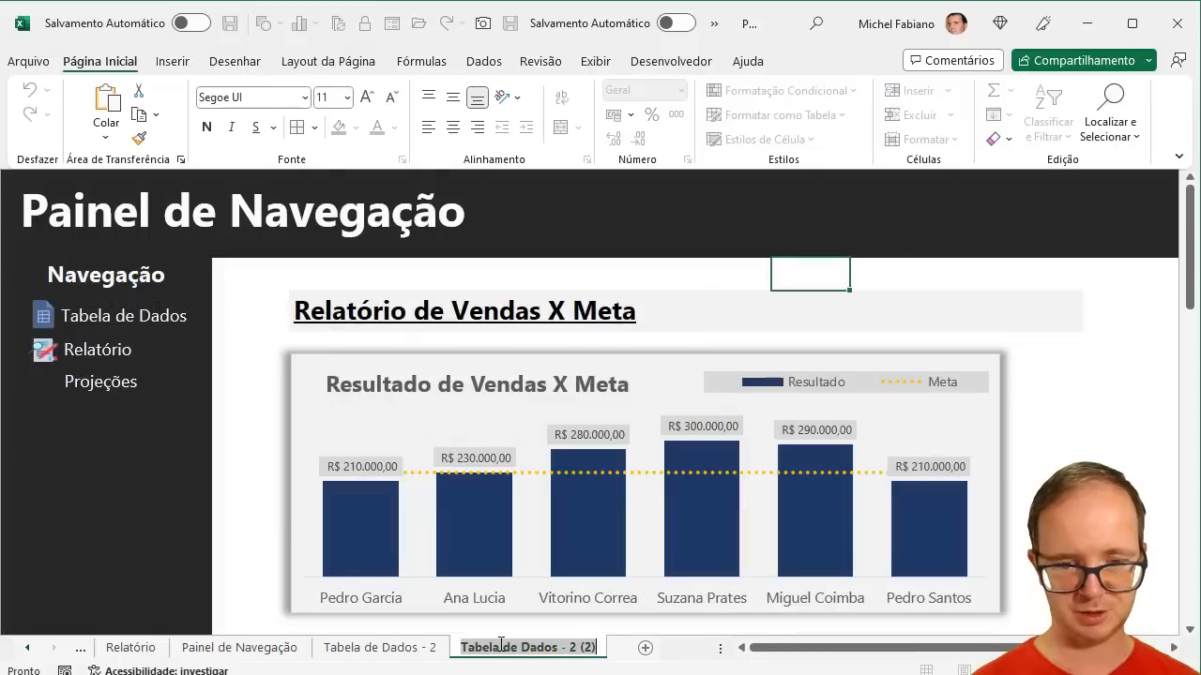
type("Relat")
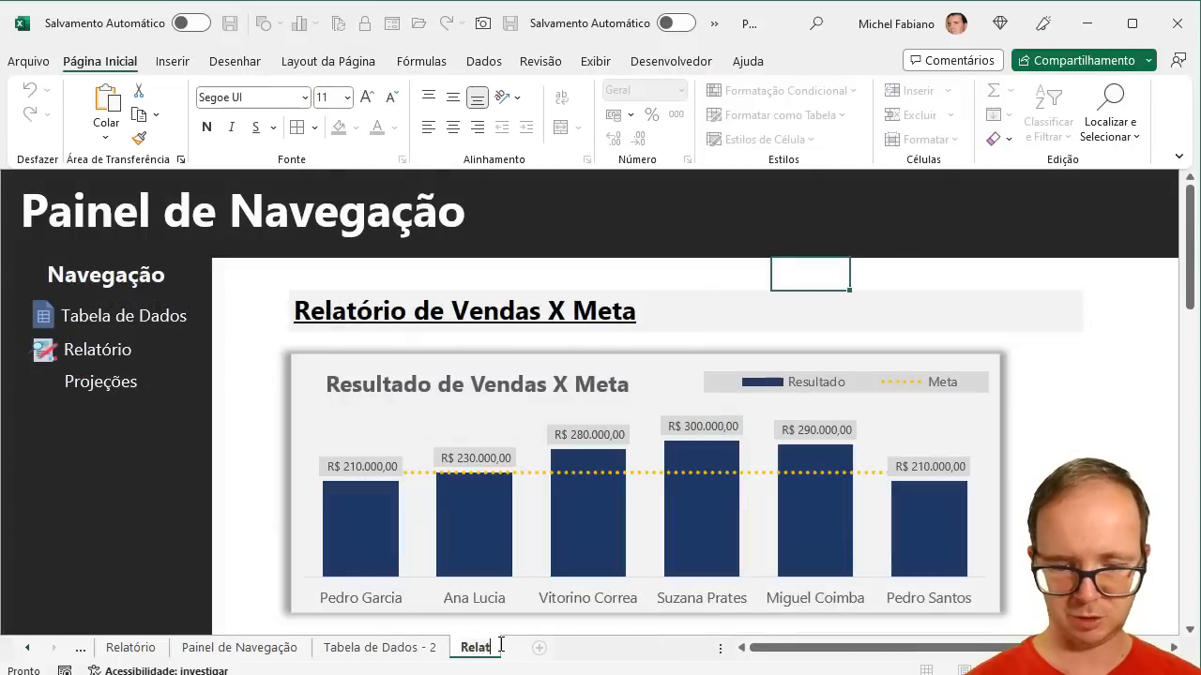
type("ório - 2")
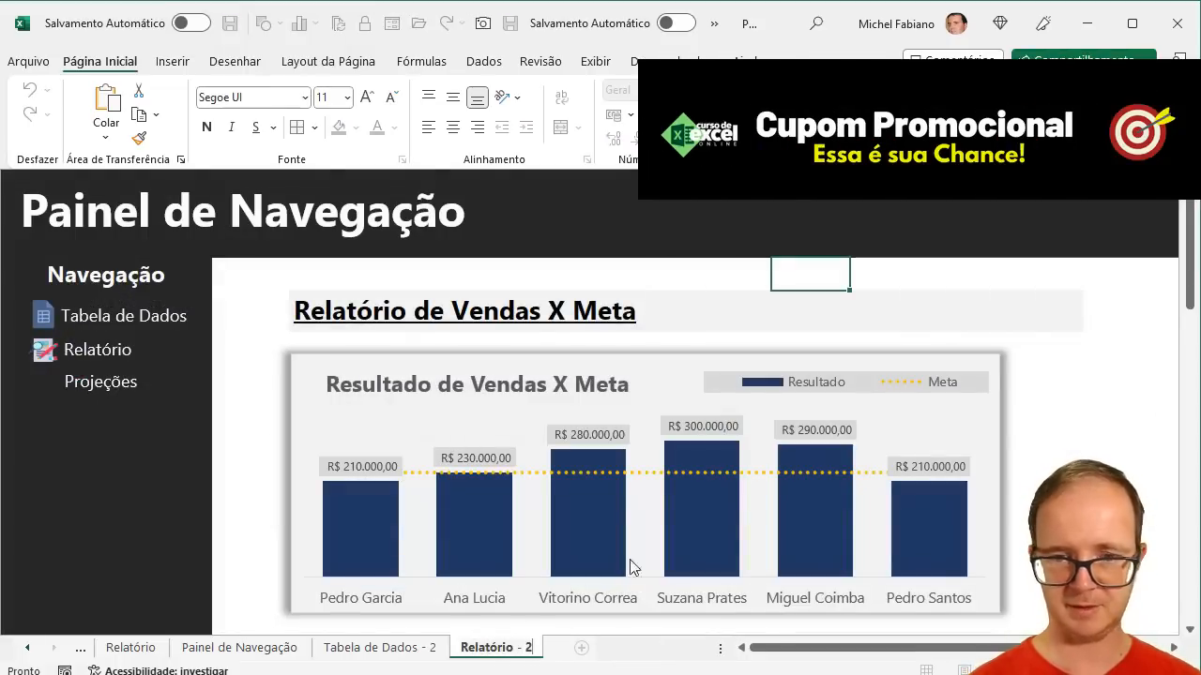
left_click(1079, 281)
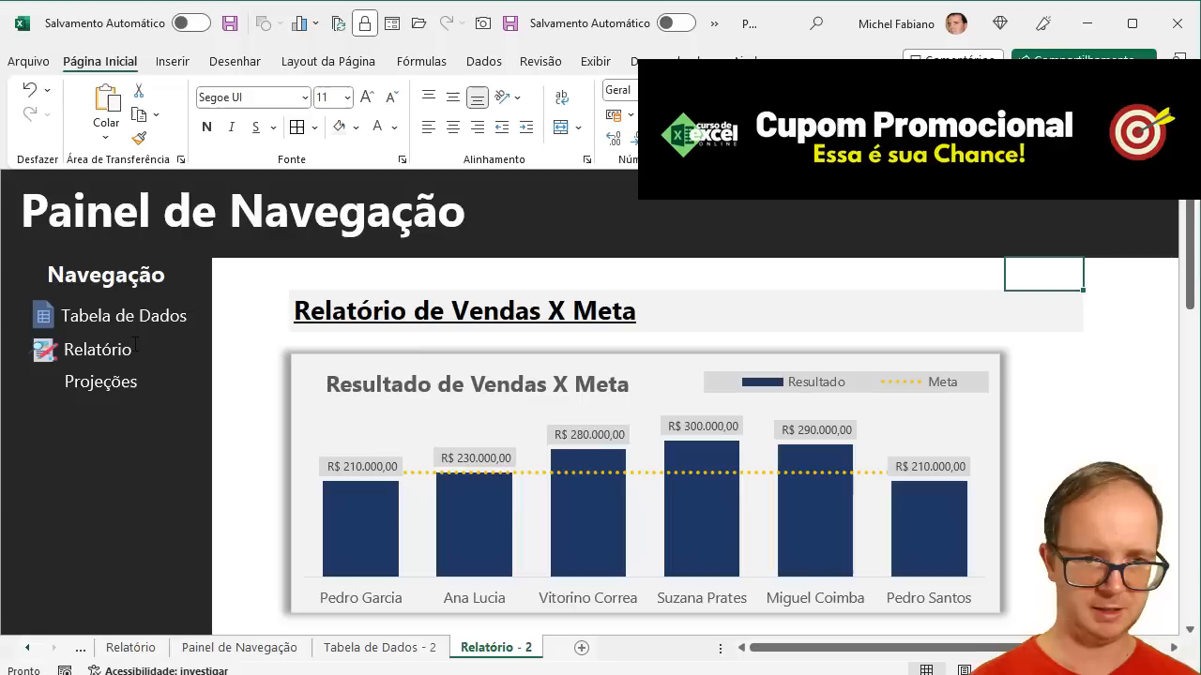
- Group the Relatório menu label with its icon on the Relatório - 2 sheet
left_click(90, 349)
left_click(44, 351, "ctrl")
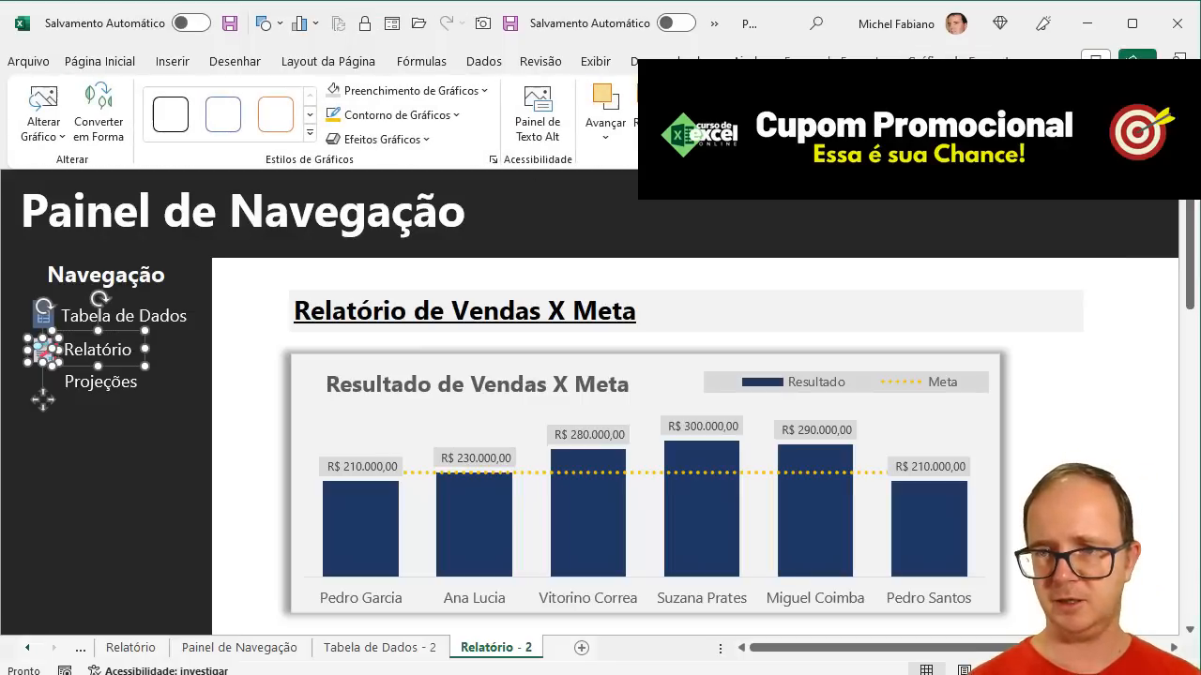
left_click(834, 60)
left_click(1010, 115)
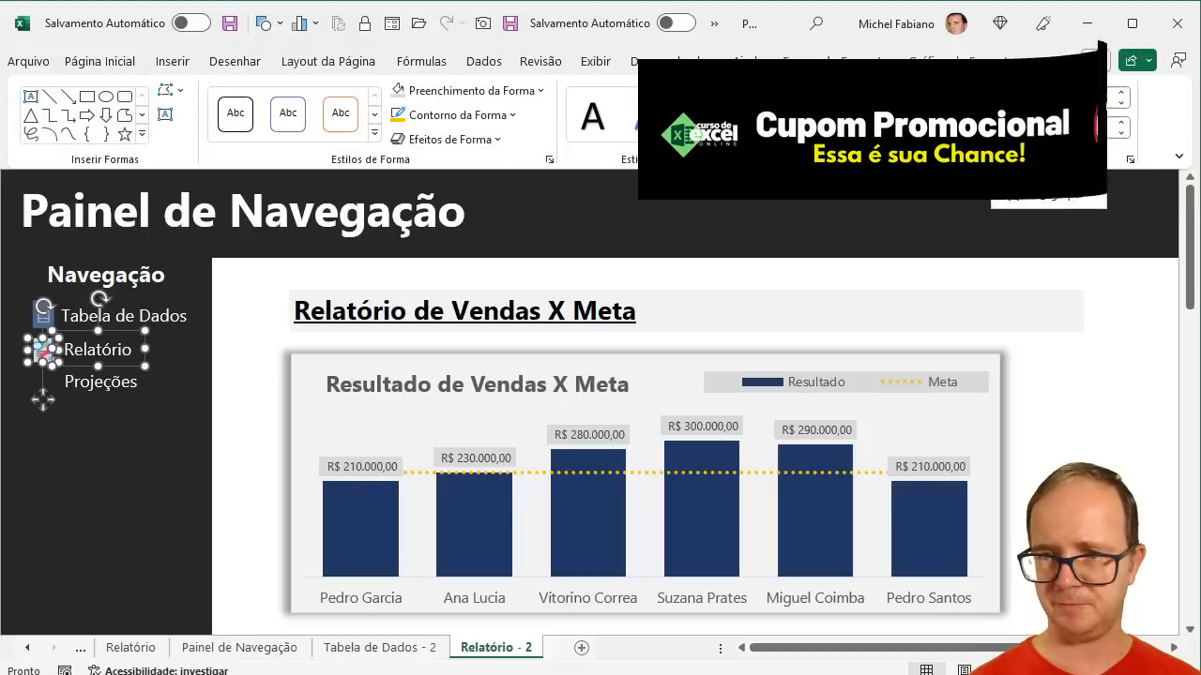
left_click(1040, 141)
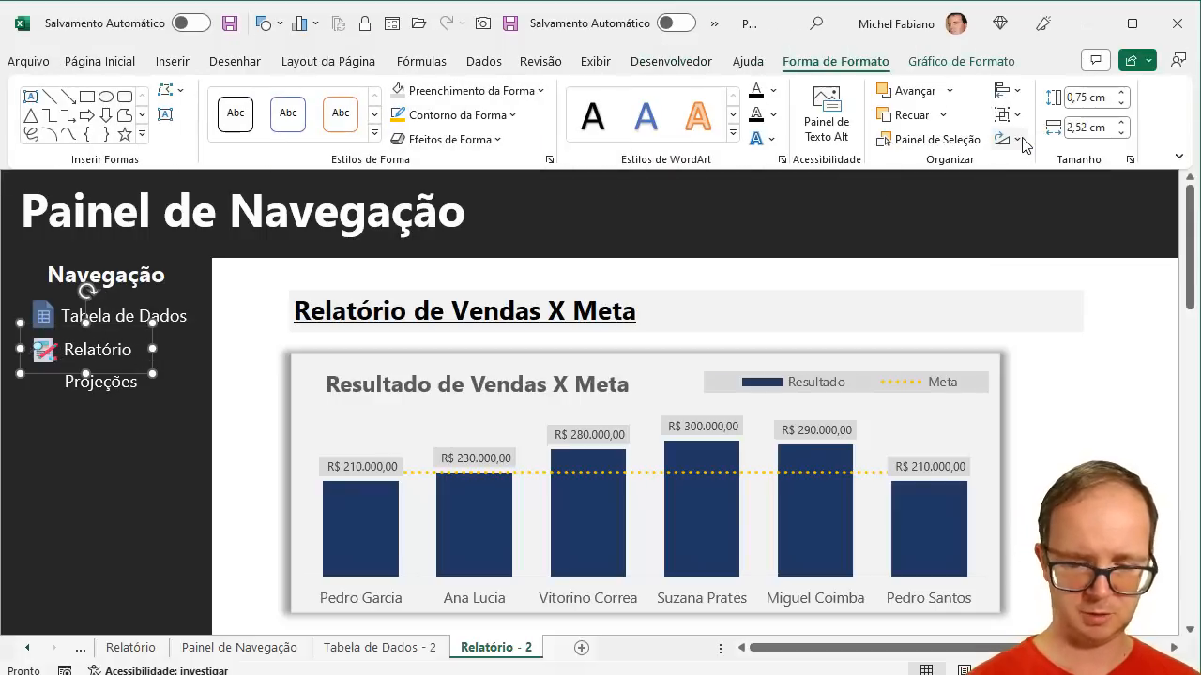
- Hyperlink the grouped Relatório menu item to cell A1 of the Relatório - 2 sheet and test the link
key("ctrl+k")
left_click(201, 278)
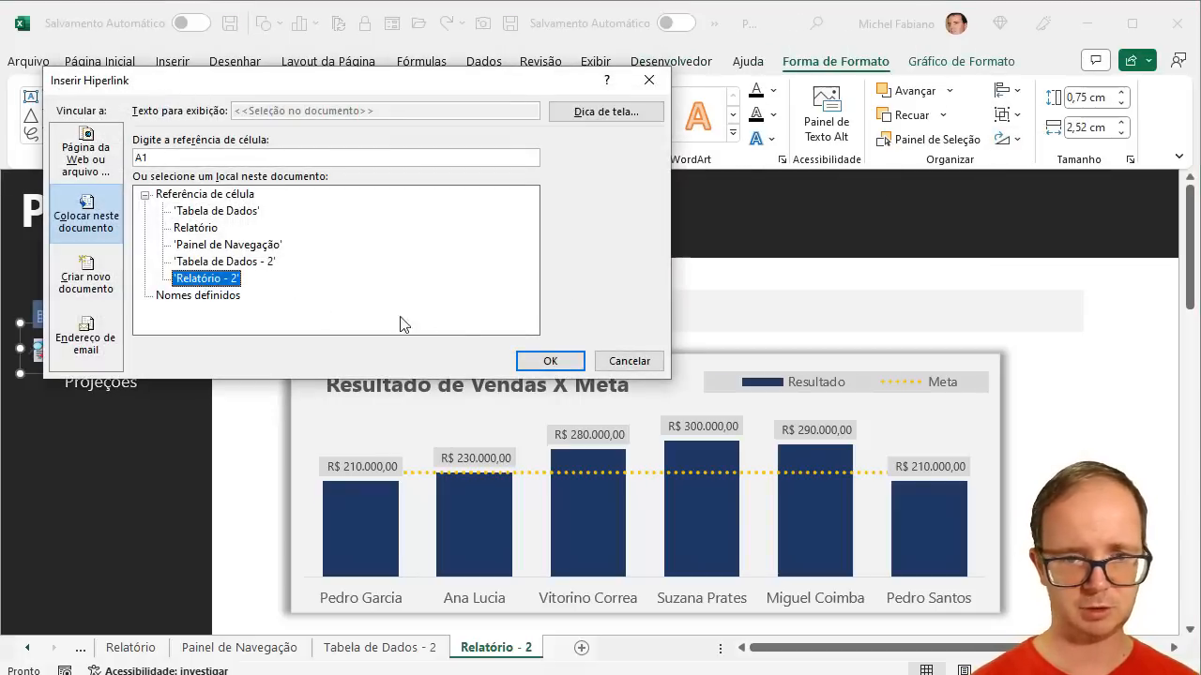
left_click(550, 361)
left_click(672, 303)
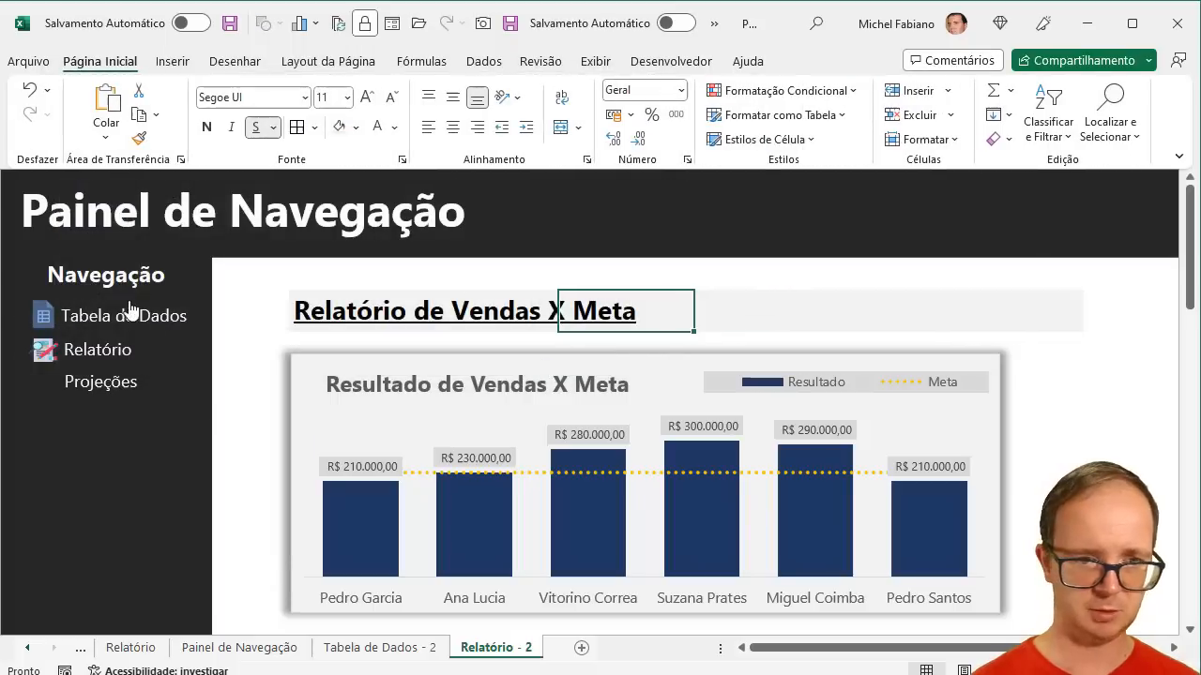
left_click(94, 352)
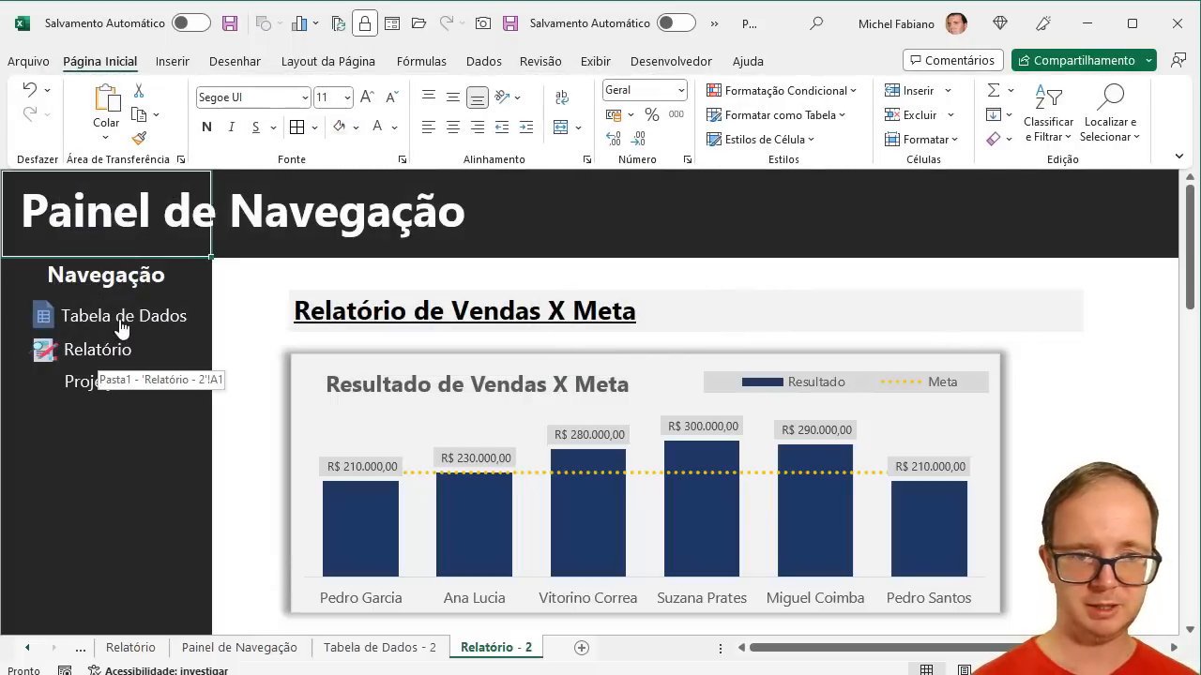
- Group the Relatório menu label with its icon on the Tabela de Dados - 2 sheet
left_click(122, 326)
left_click(137, 371)
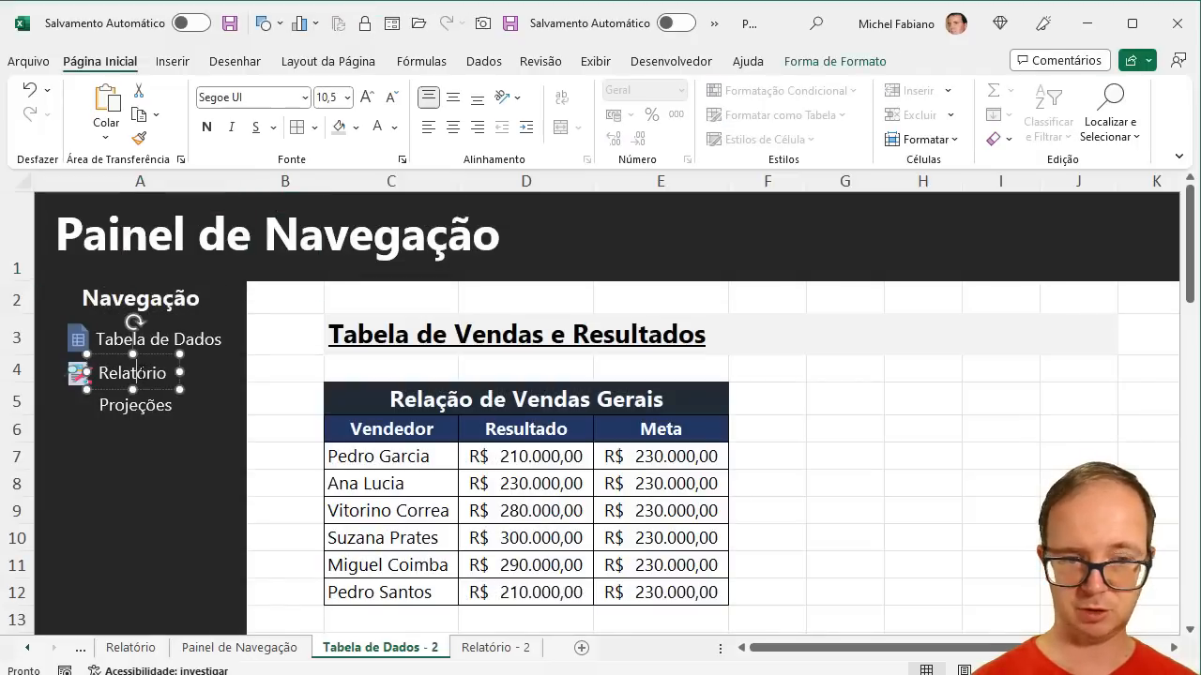
left_click(77, 373, "shift")
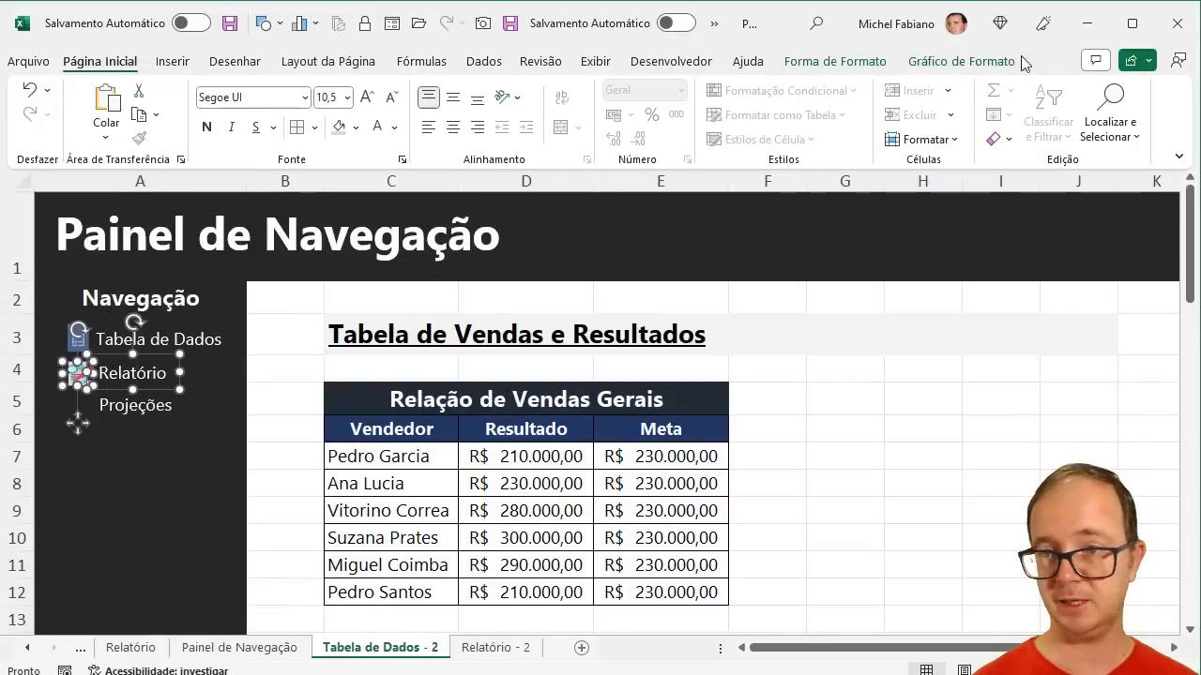
left_click(962, 68)
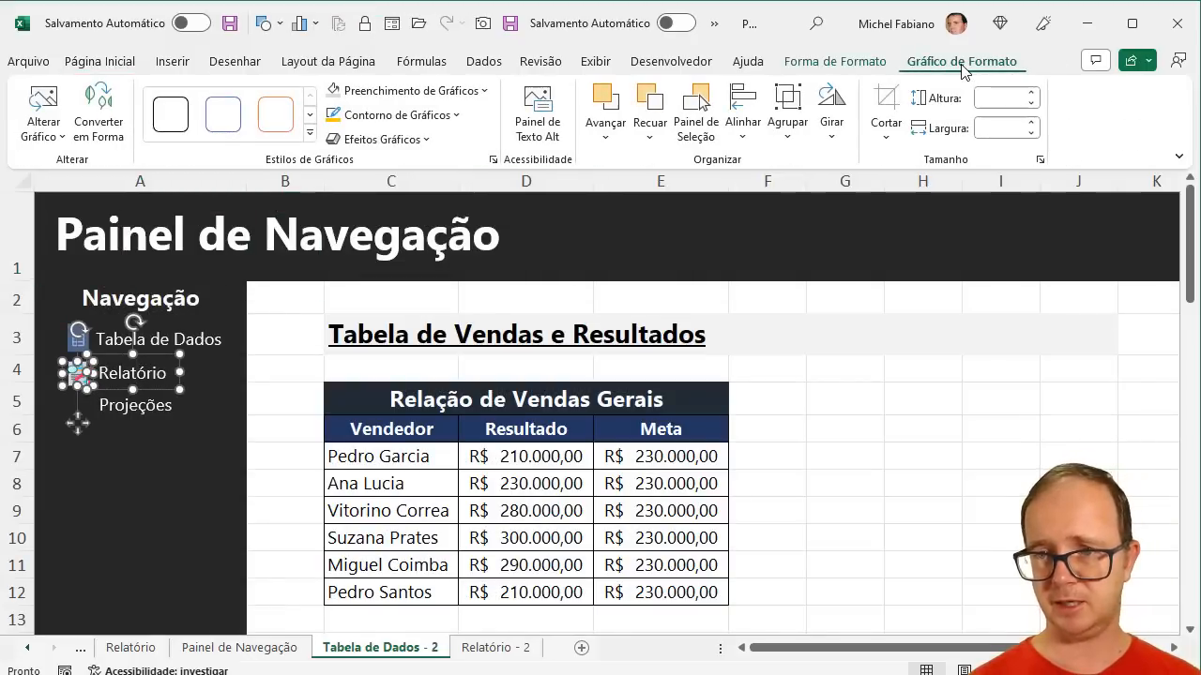
left_click(788, 120)
left_click(820, 165)
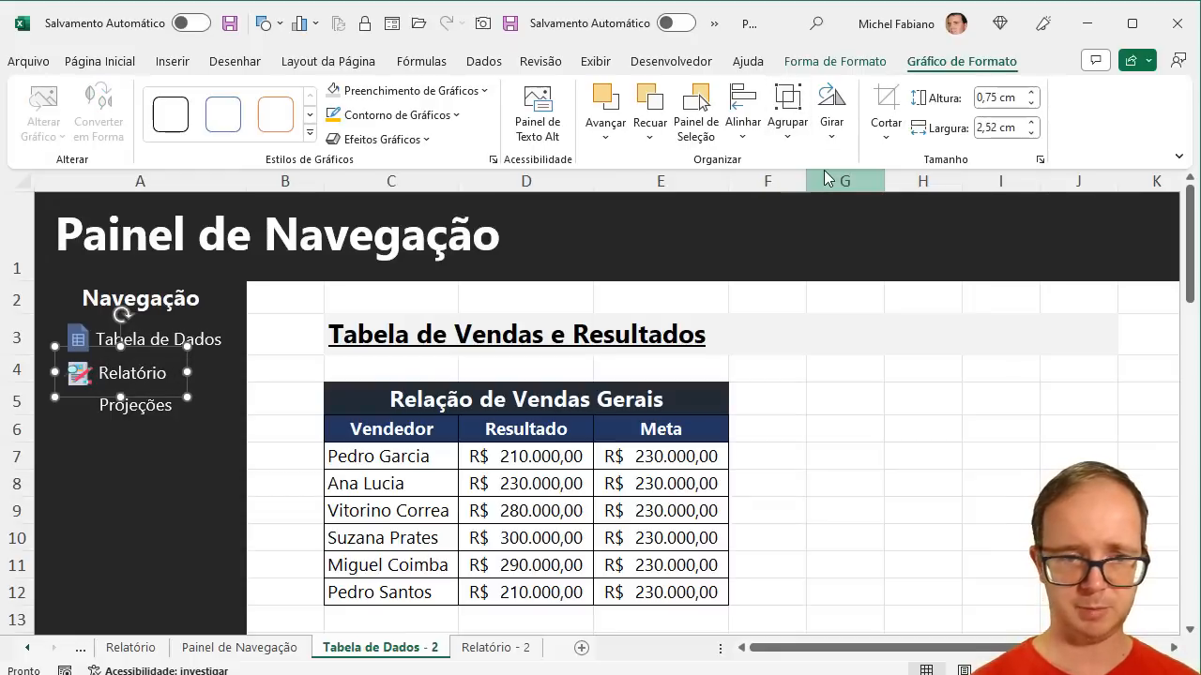
- Hyperlink this sheet's grouped Relatório menu item to cell A1 of the Relatório - 2 sheet
key("ctrl+k")
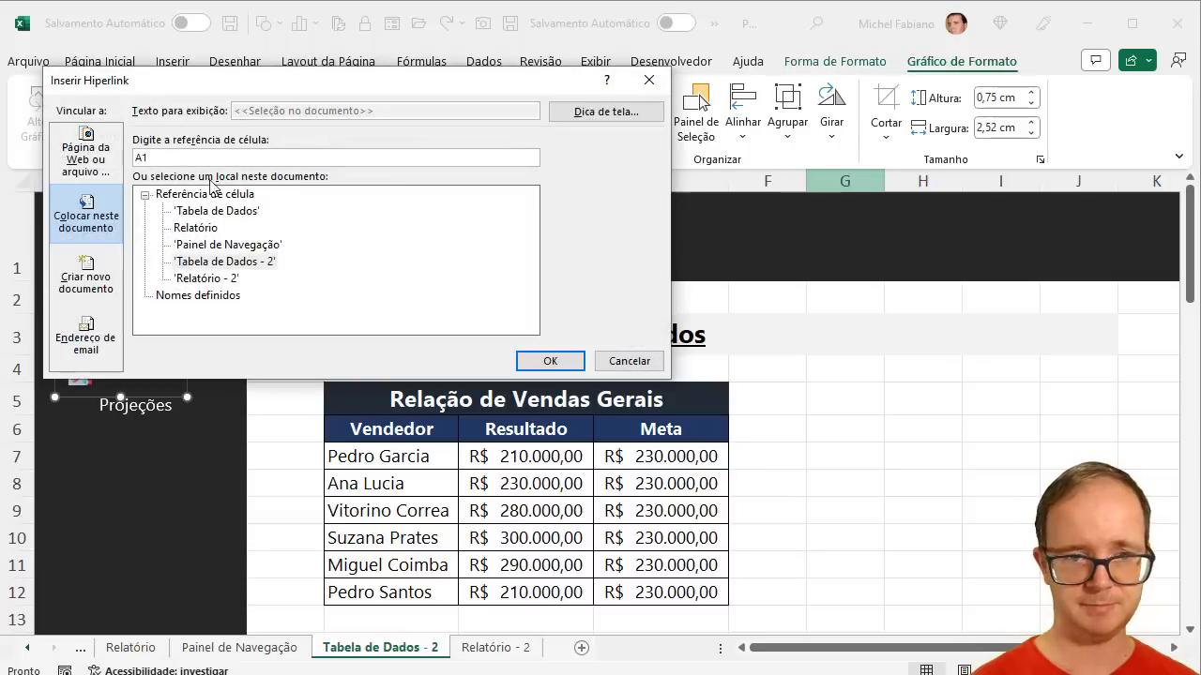
left_click(226, 266)
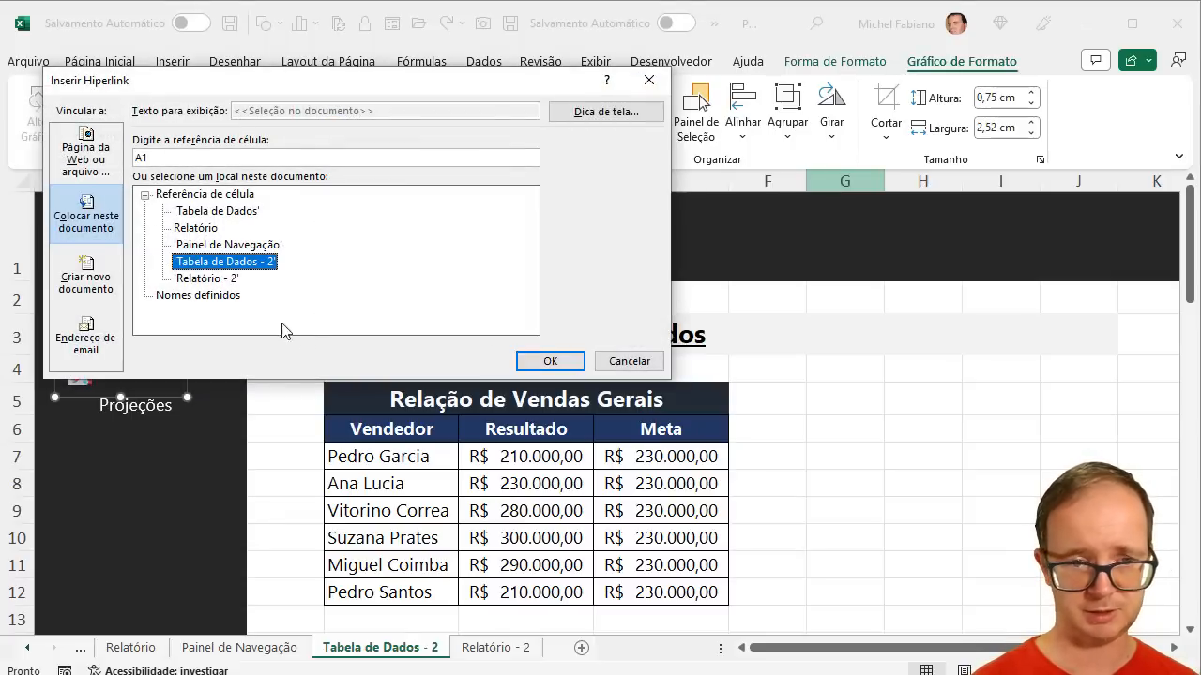
left_click(214, 278)
left_click(544, 360)
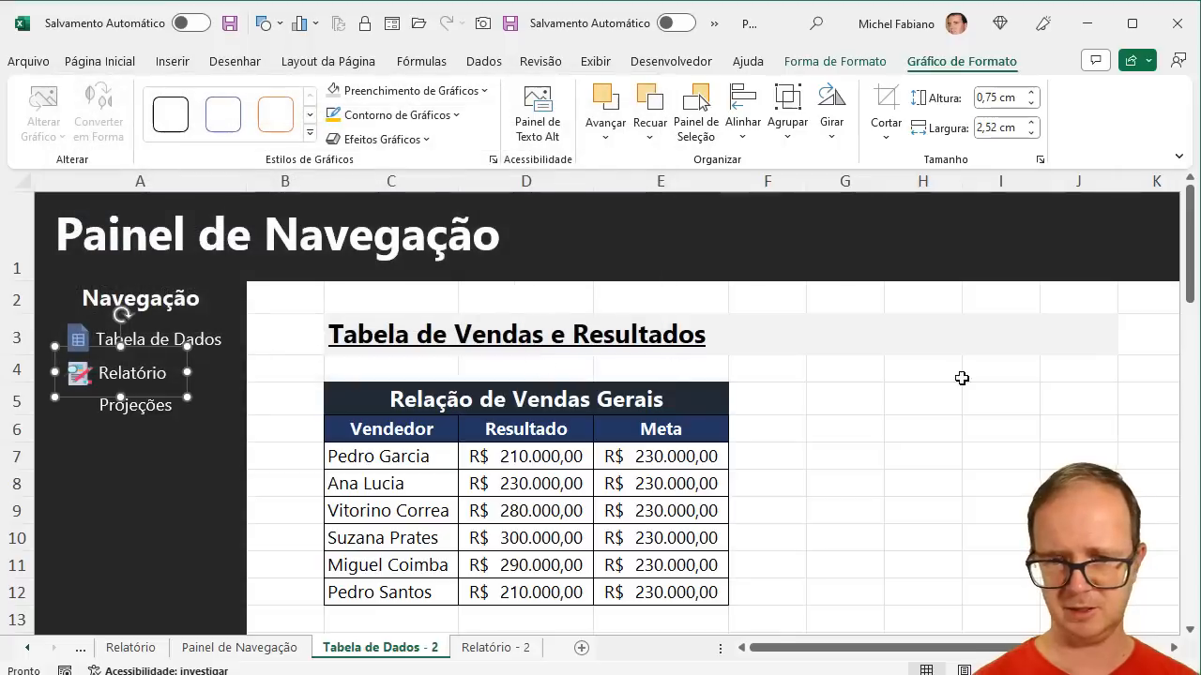
- Hide the gridlines and the row and column headings on the Tabela de Dados - 2 sheet
left_click(605, 62)
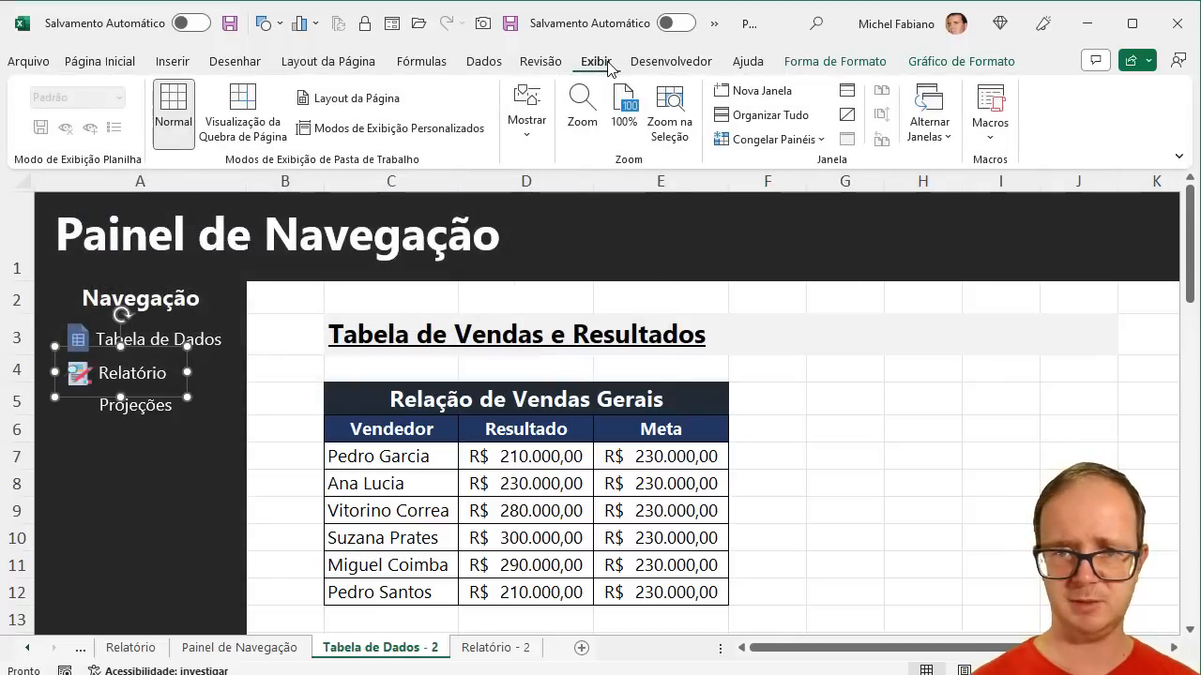
left_click(538, 136)
left_click(578, 218)
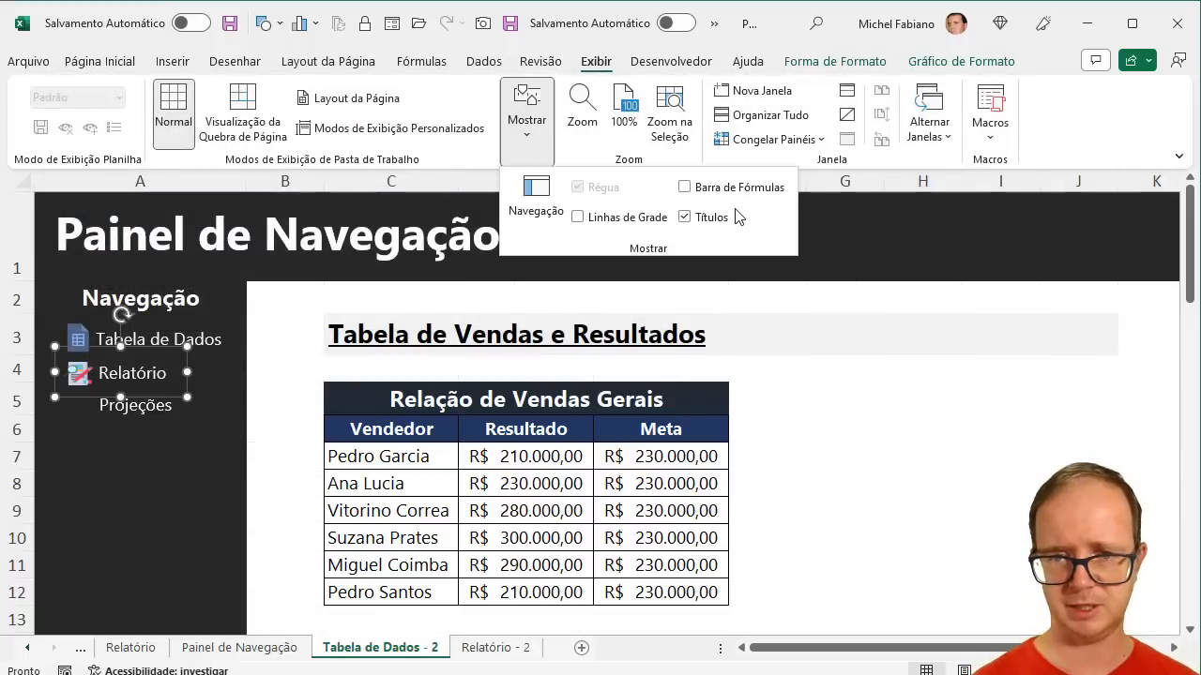
left_click(734, 222)
left_click(786, 319)
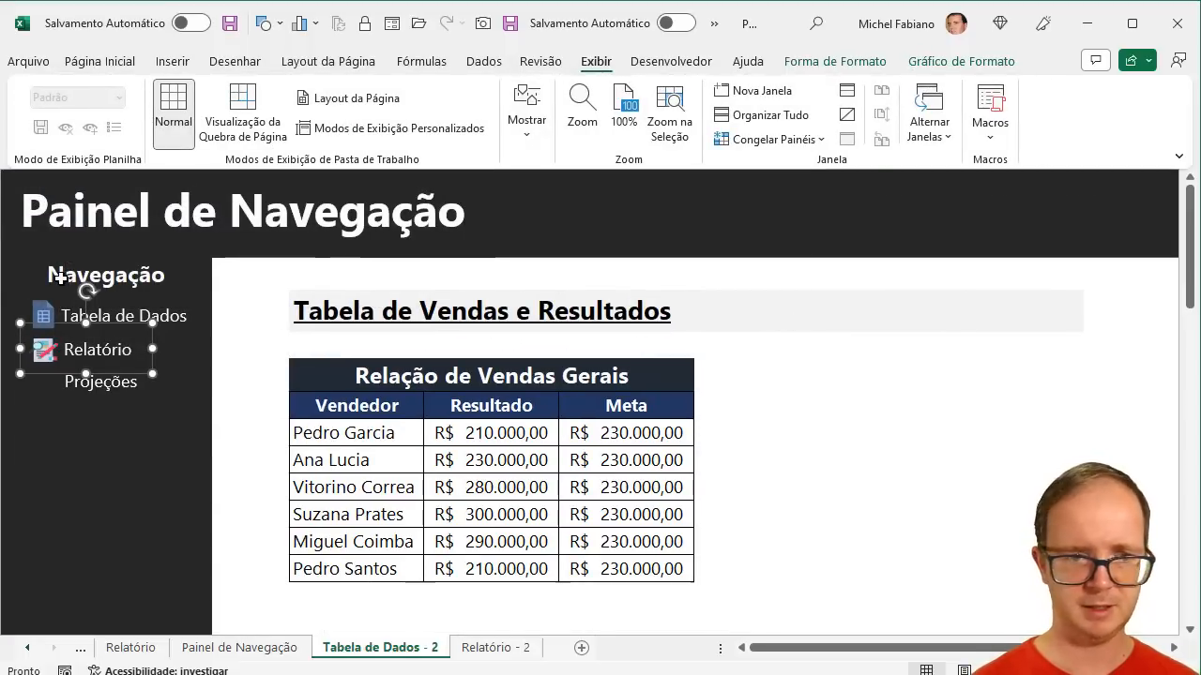
- Test the Relatório and Tabela de Dados menu links by switching between the two linked sheets
left_click(174, 312)
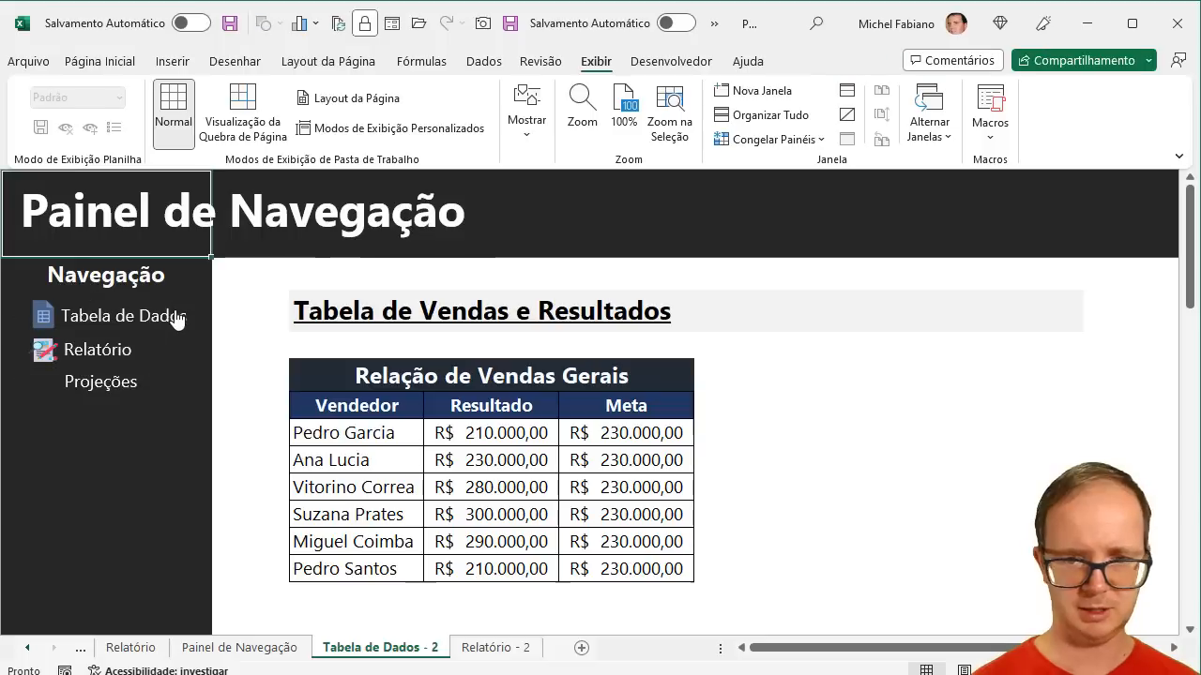
left_click(130, 353)
left_click(159, 324)
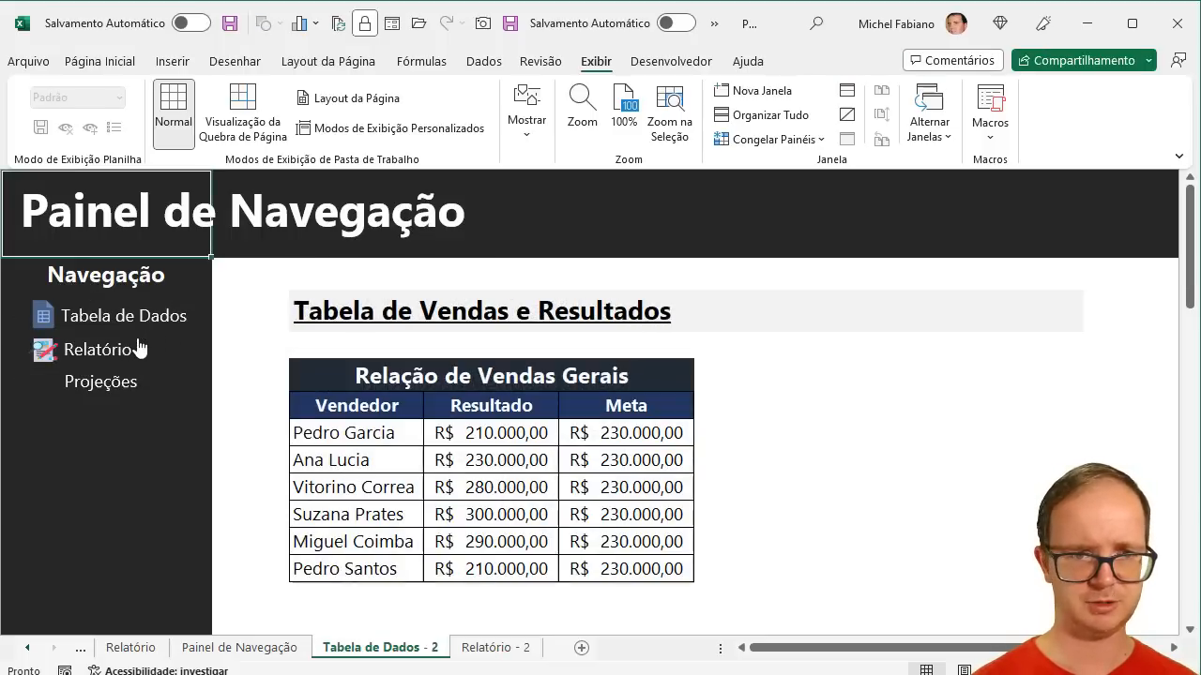
left_click(134, 351)
left_click(155, 315)
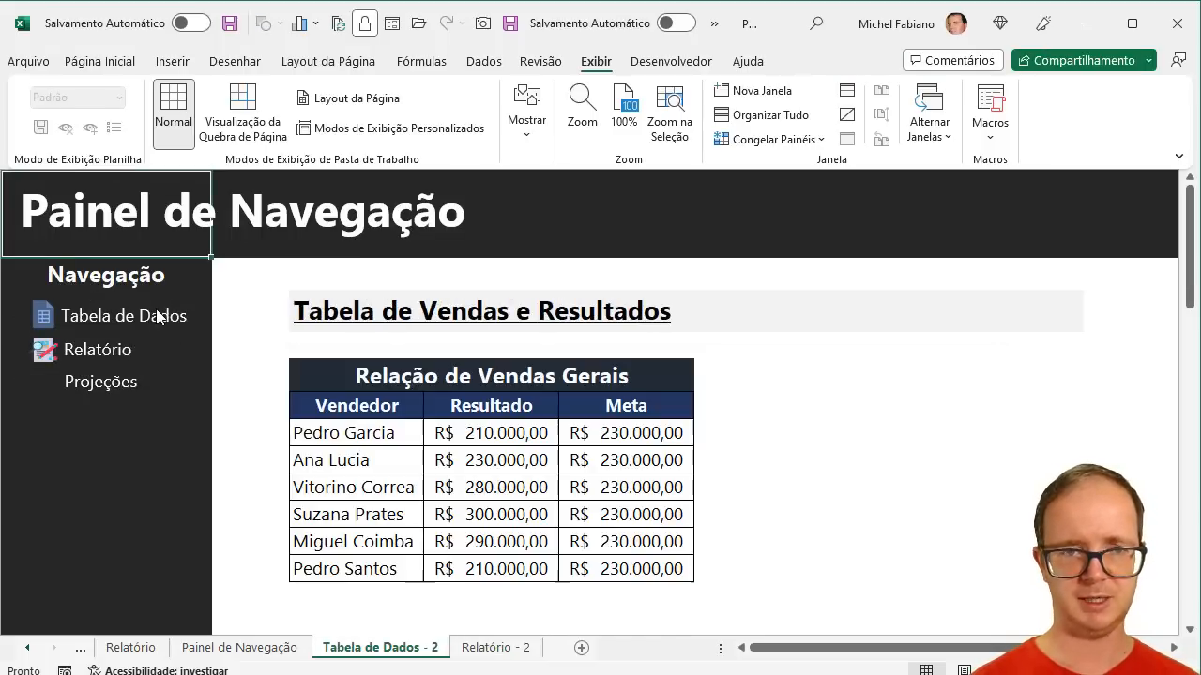
- Collapse the ribbon and go back and forth between the report chart and the sales table through the side menu links
double_click(607, 65)
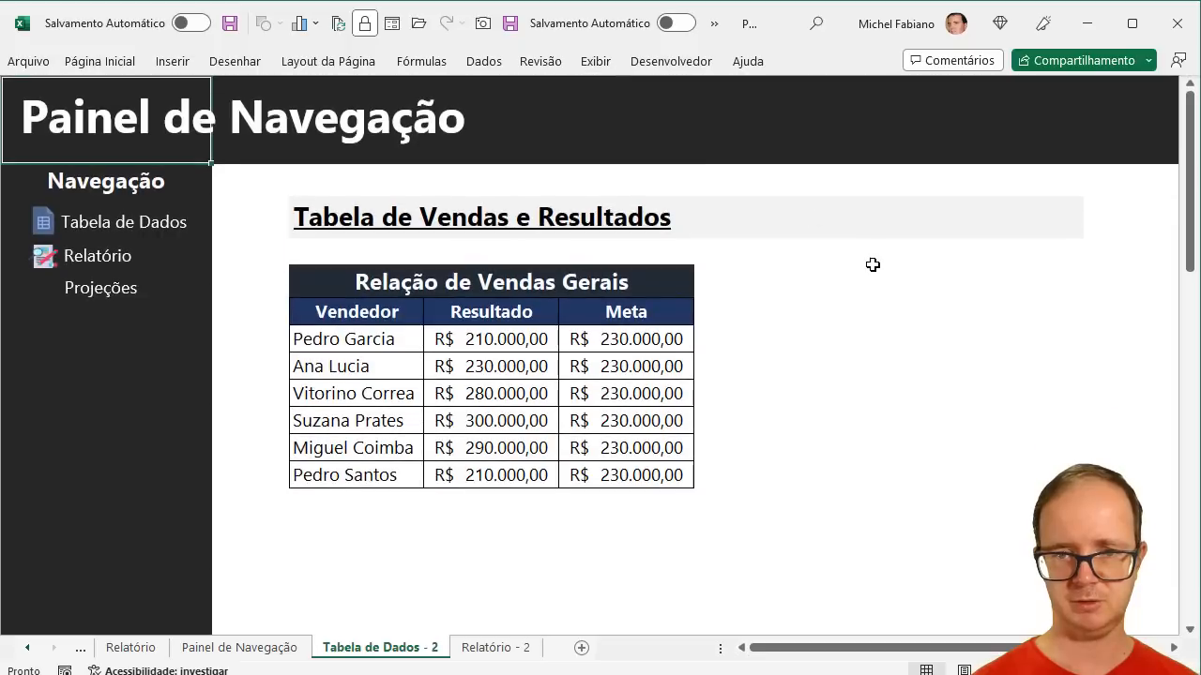
left_click(873, 265)
left_click(80, 256)
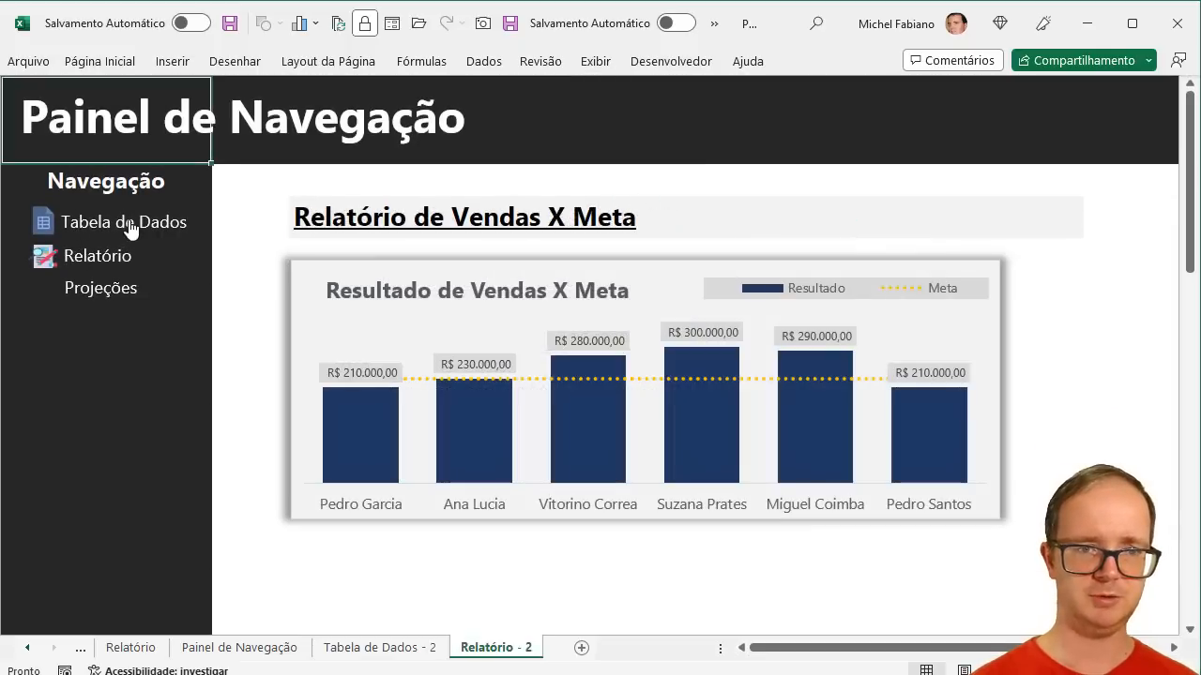
left_click(131, 227)
left_click(111, 258)
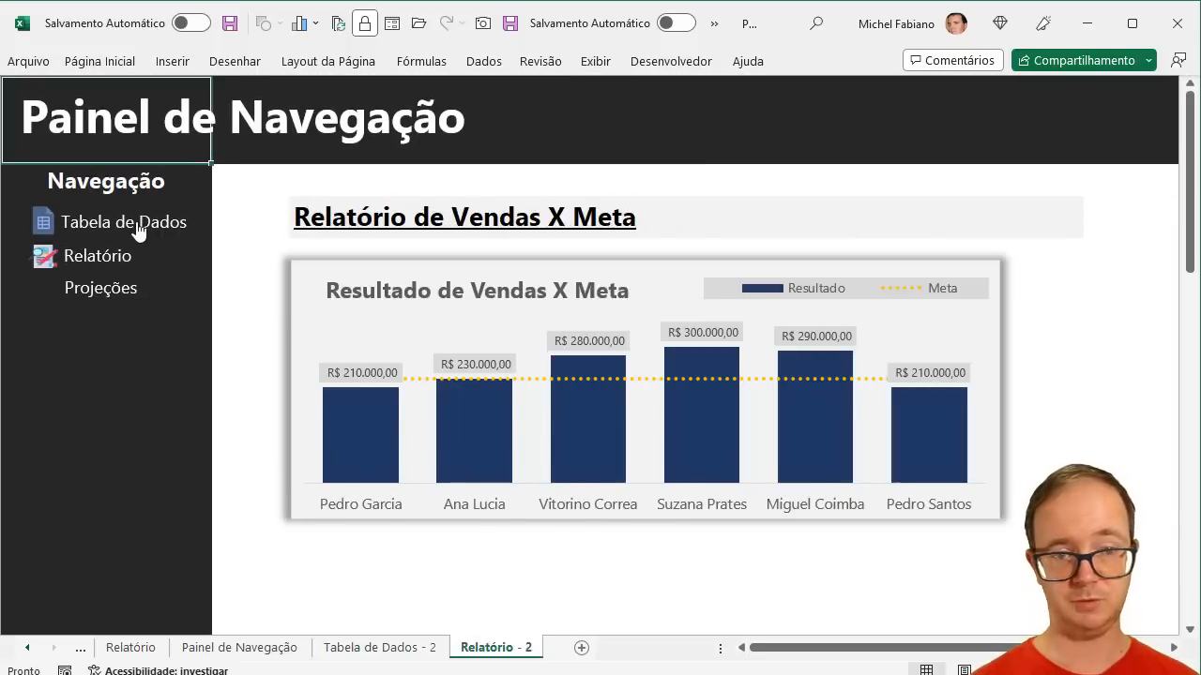
left_click(132, 225)
left_click(119, 266)
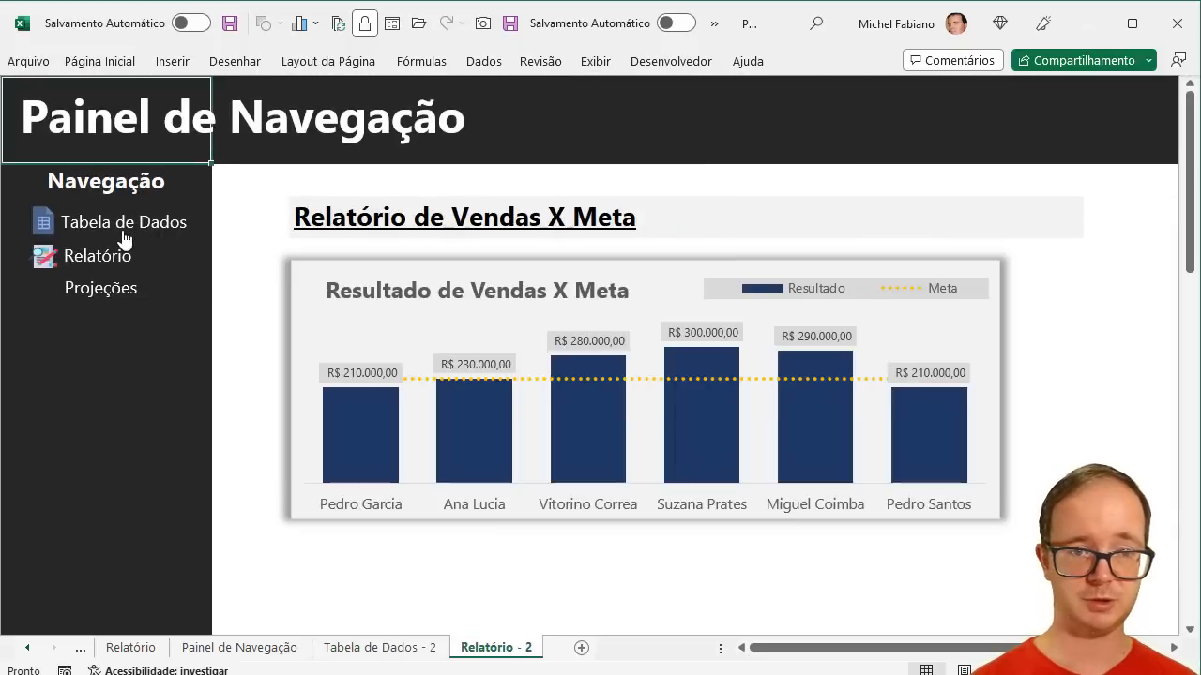
left_click(122, 227)
left_click(119, 258)
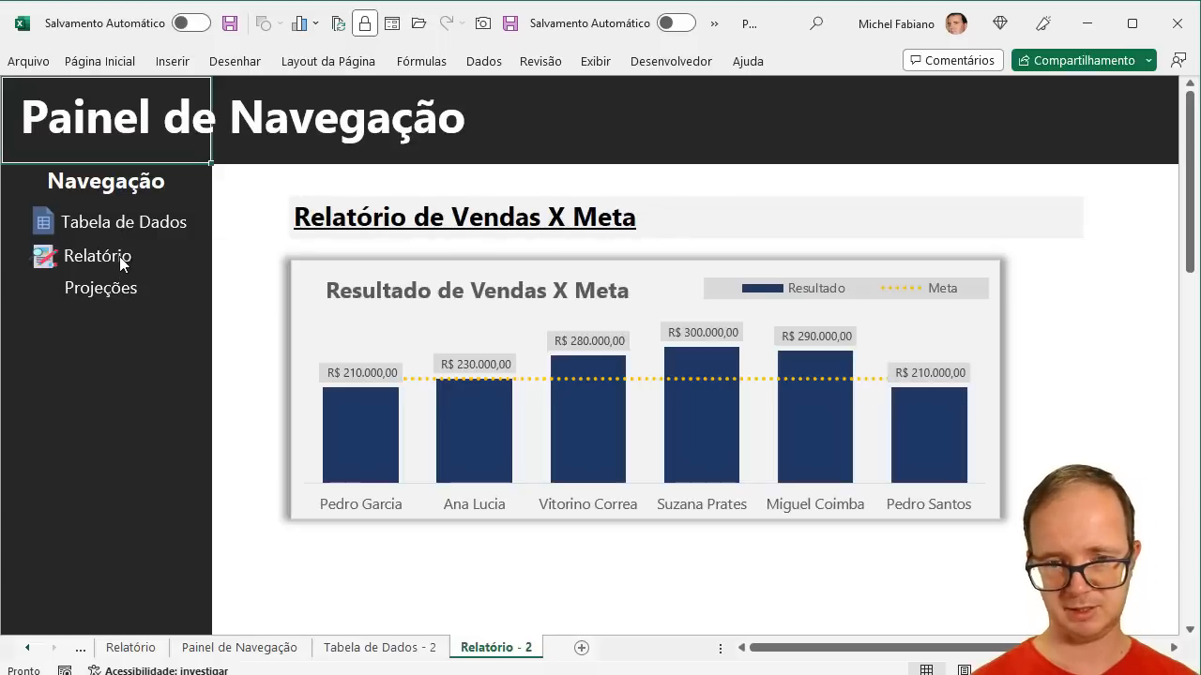
left_click(122, 227)
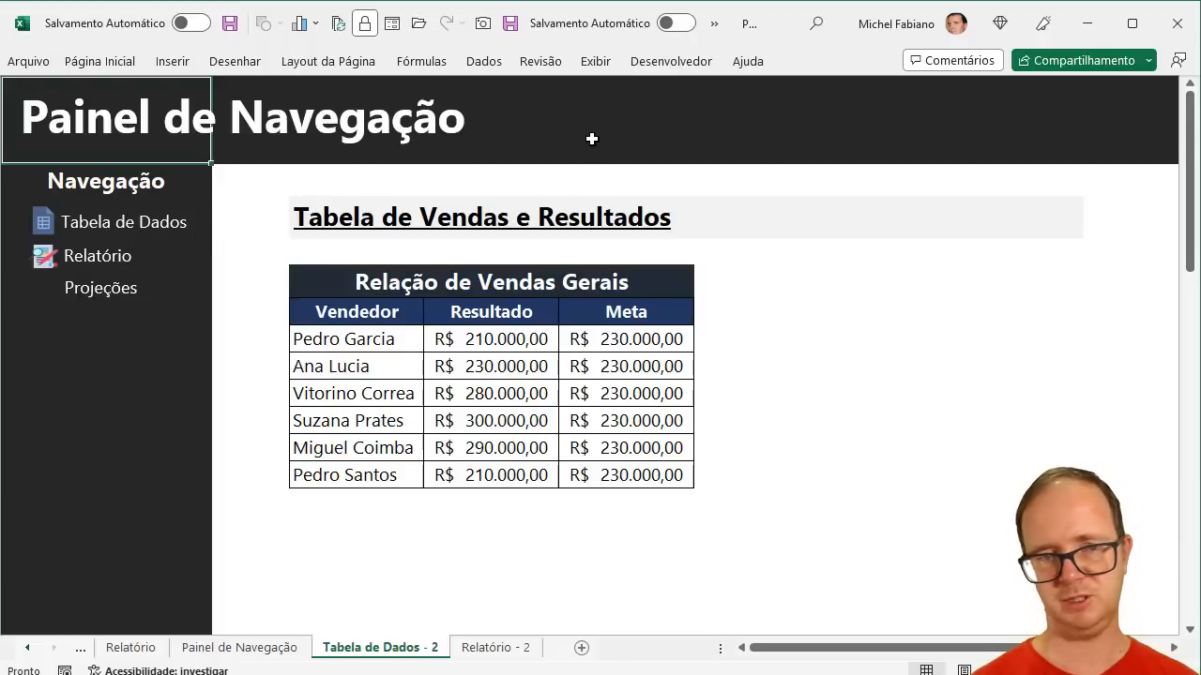
- Check how far the dark header extends across the Tabela de Dados - 2 sheet, and follow the Relatório menu link
scroll(755, 140, "right", 5)
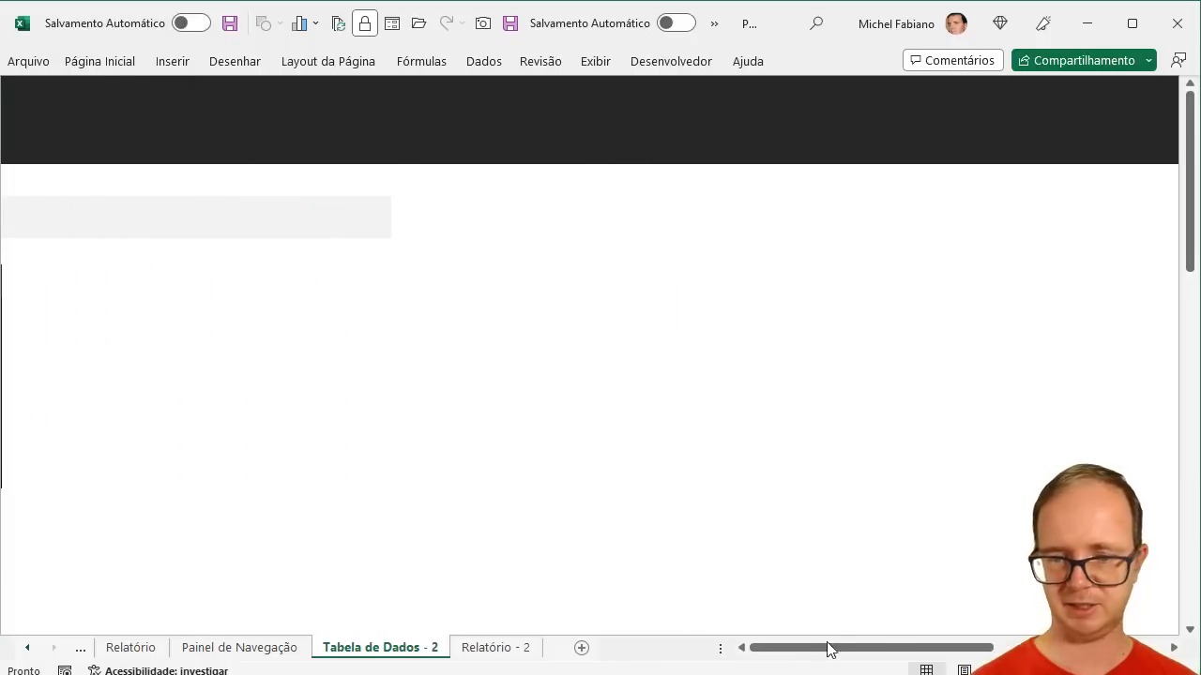
scroll(767, 657, "left", 5)
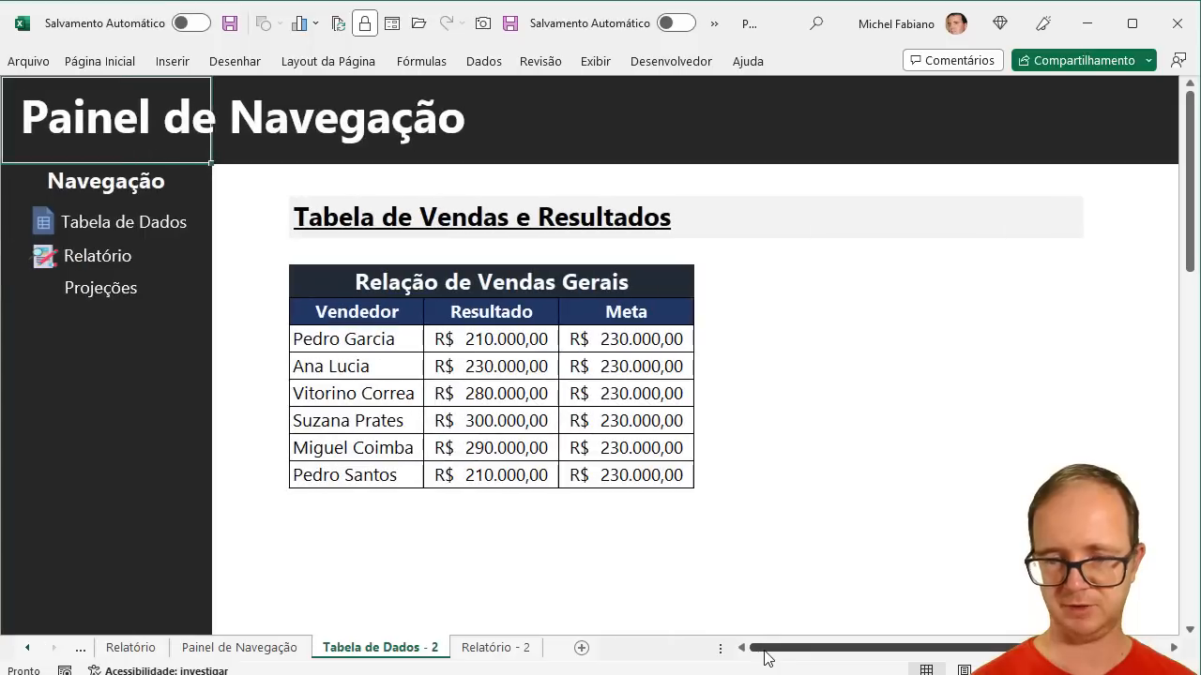
left_click(98, 267)
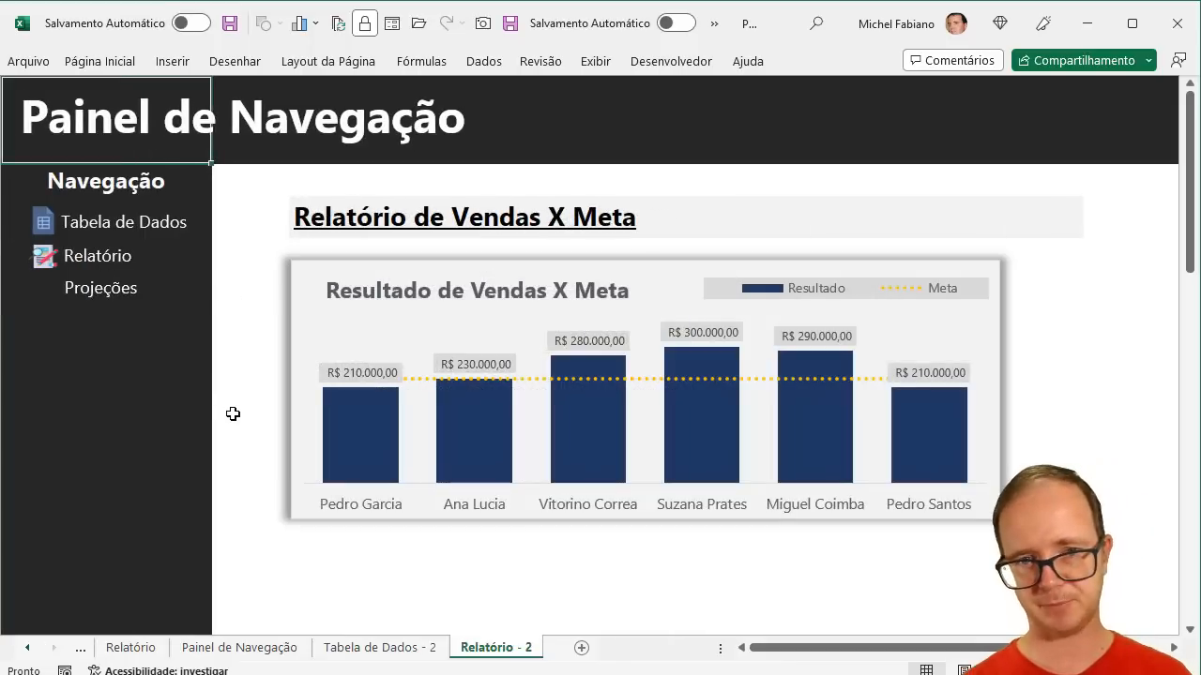